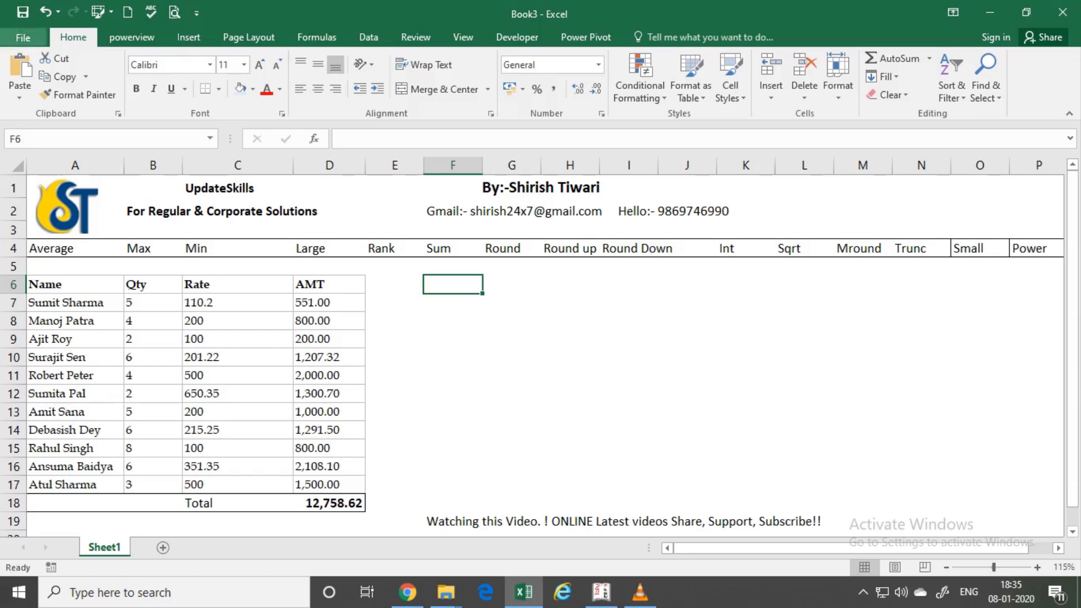
# Select cell F6 beneath the Sum heading of the sales table.
pyautogui.click(511, 339)
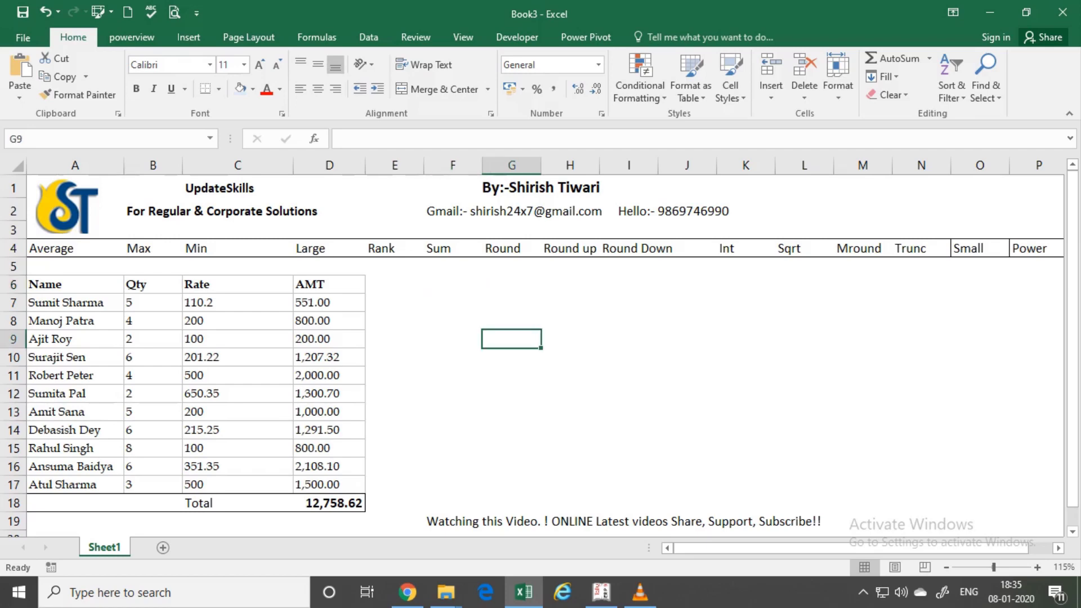
pyautogui.click(512, 303)
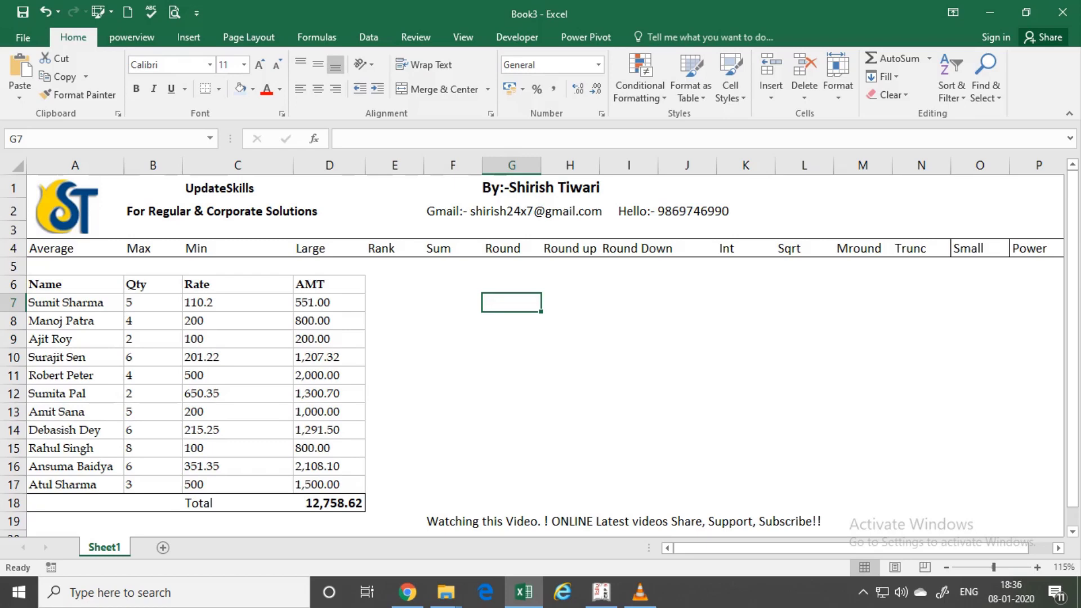
pyautogui.click(453, 284)
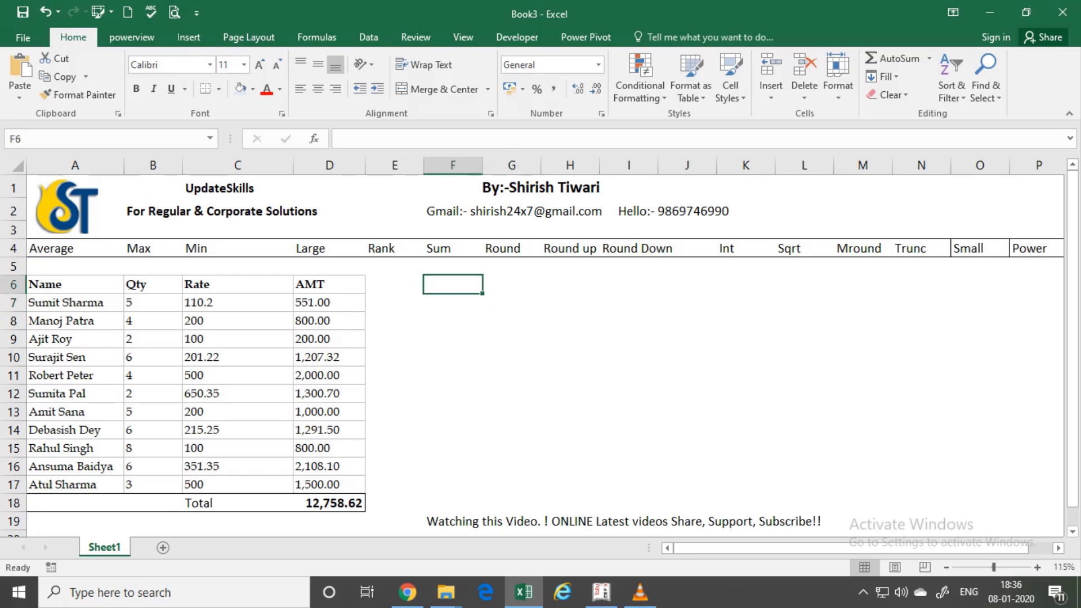
# Enter the label sum in cell F6.
pyautogui.write('su')
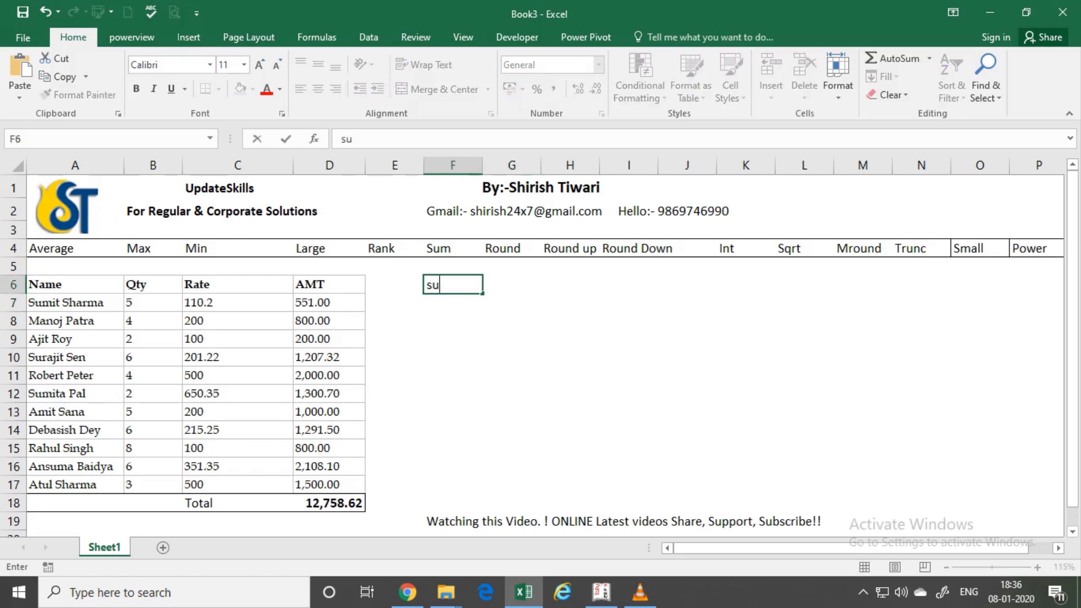
pyautogui.write('m')
pyautogui.press('Return')
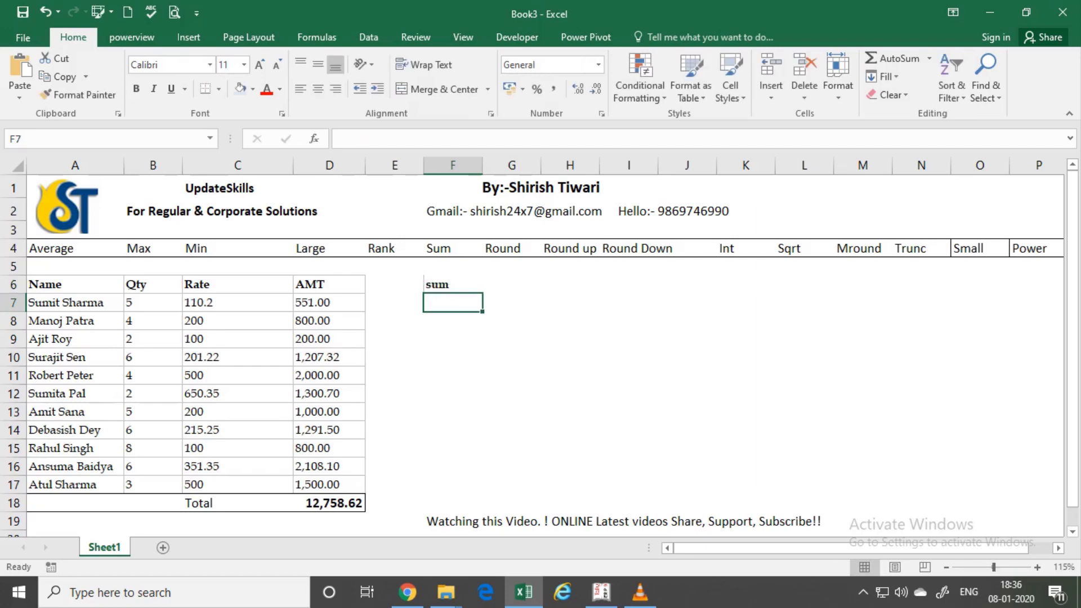
pyautogui.press('Up')
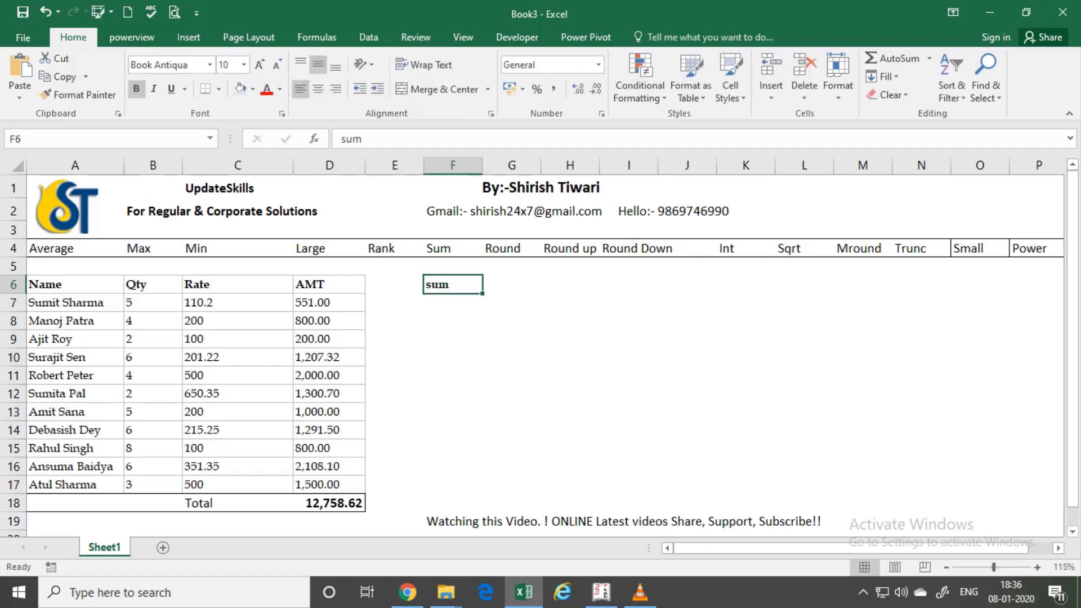
pyautogui.press('Down')
# Enter =SUM(D7) in F7 so it shows 551.
pyautogui.write('=su')
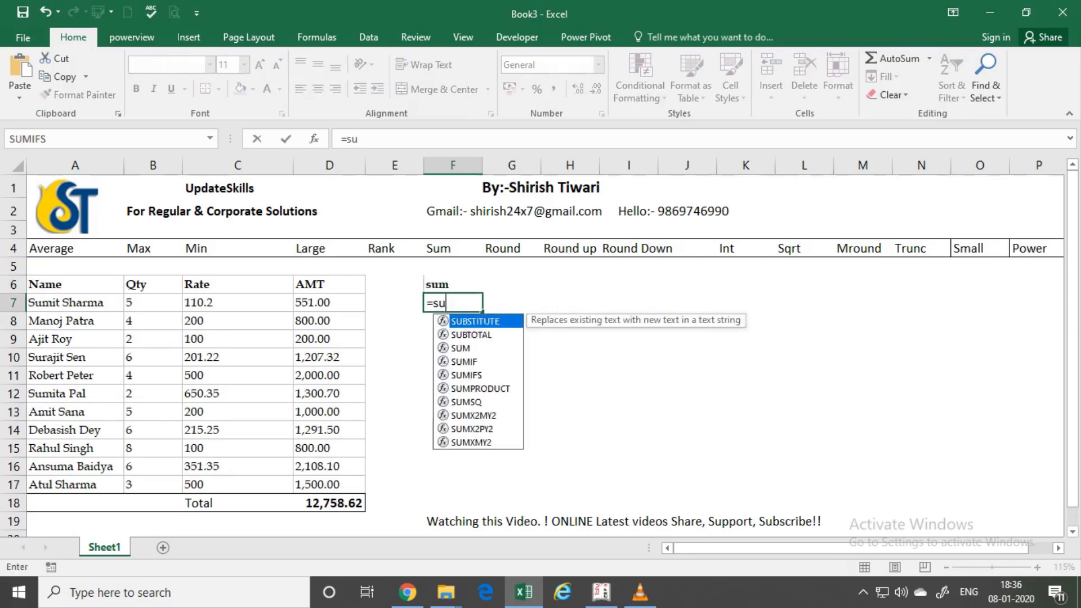
pyautogui.write('m')
pyautogui.press('Tab')
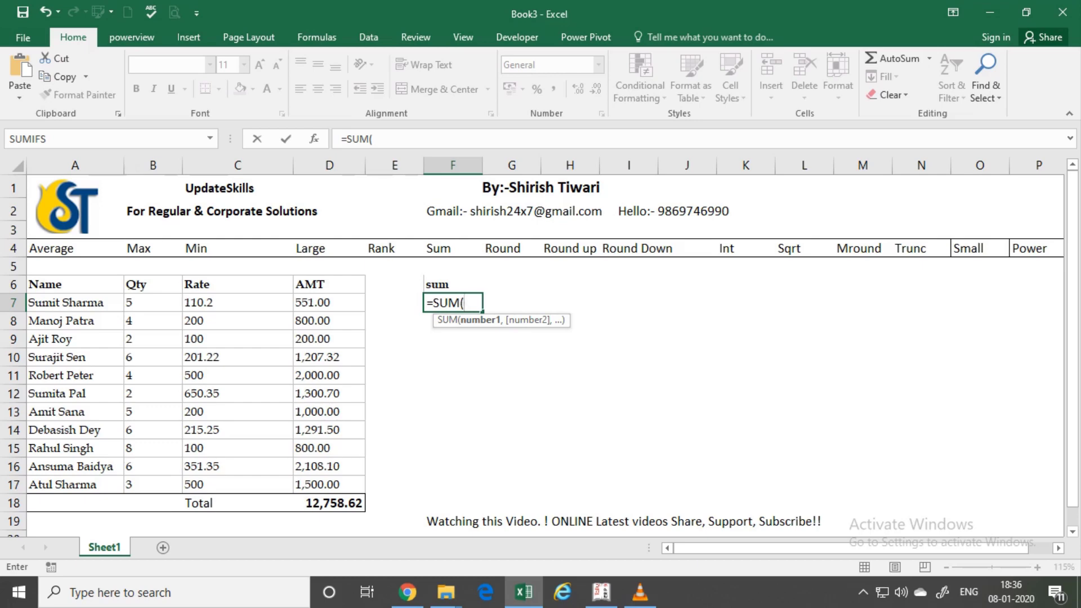
pyautogui.click(329, 302)
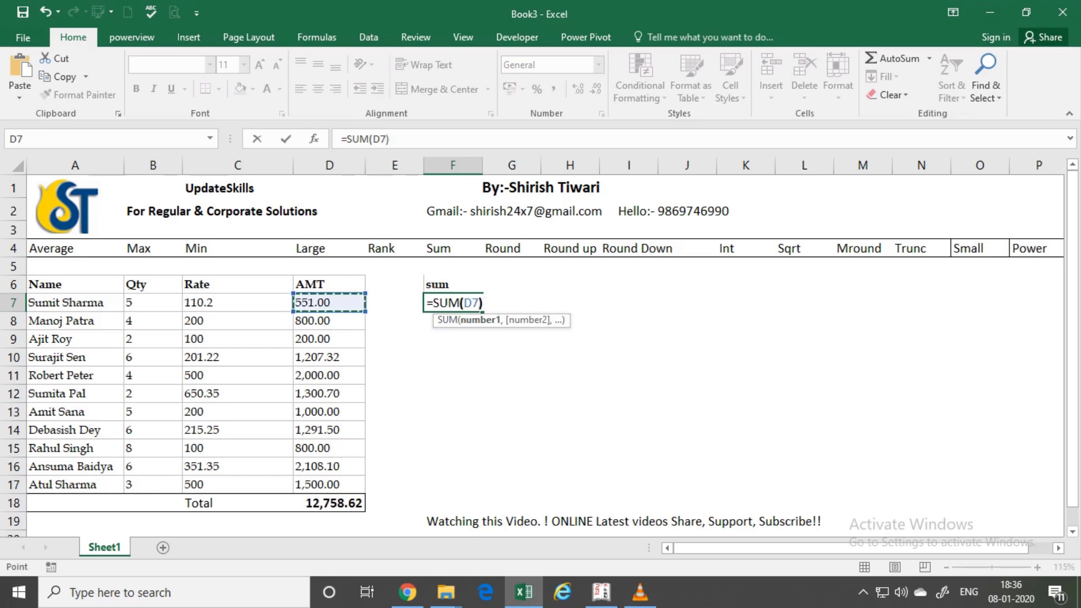
pyautogui.press('Return')
pyautogui.press('Return')
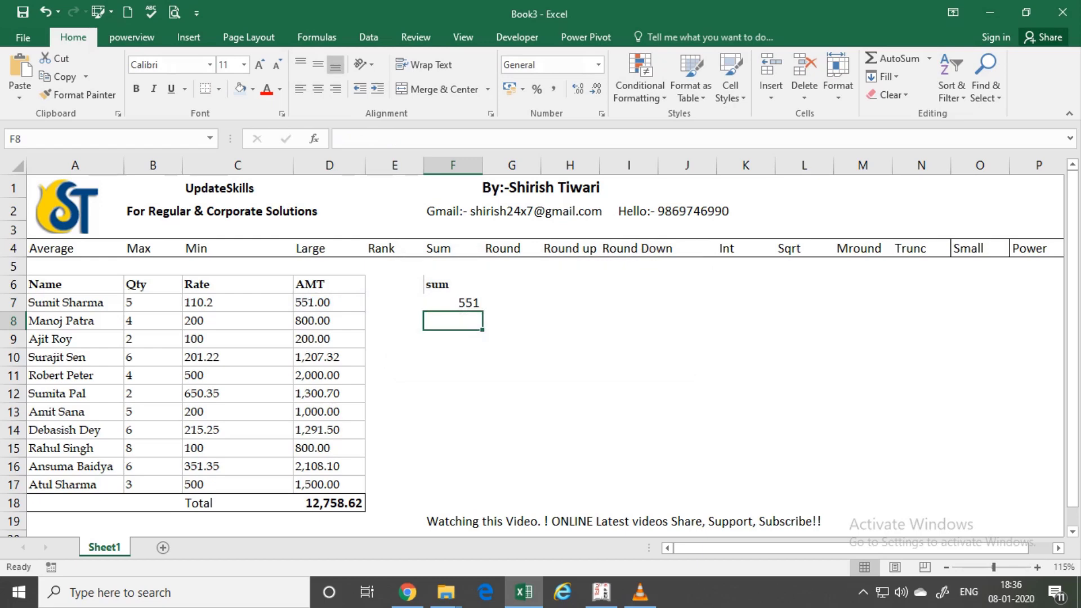
# Start a SUM formula in G7, dismissing the missing-parenthesis warning.
pyautogui.click(452, 302)
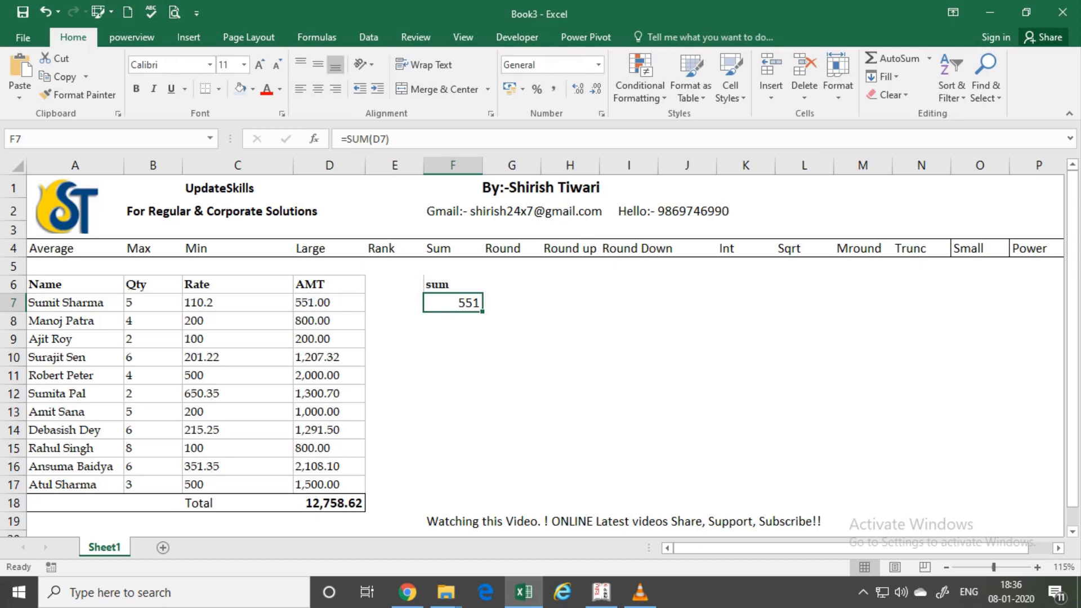
pyautogui.click(511, 302)
pyautogui.write('=sum')
pyautogui.press('Tab')
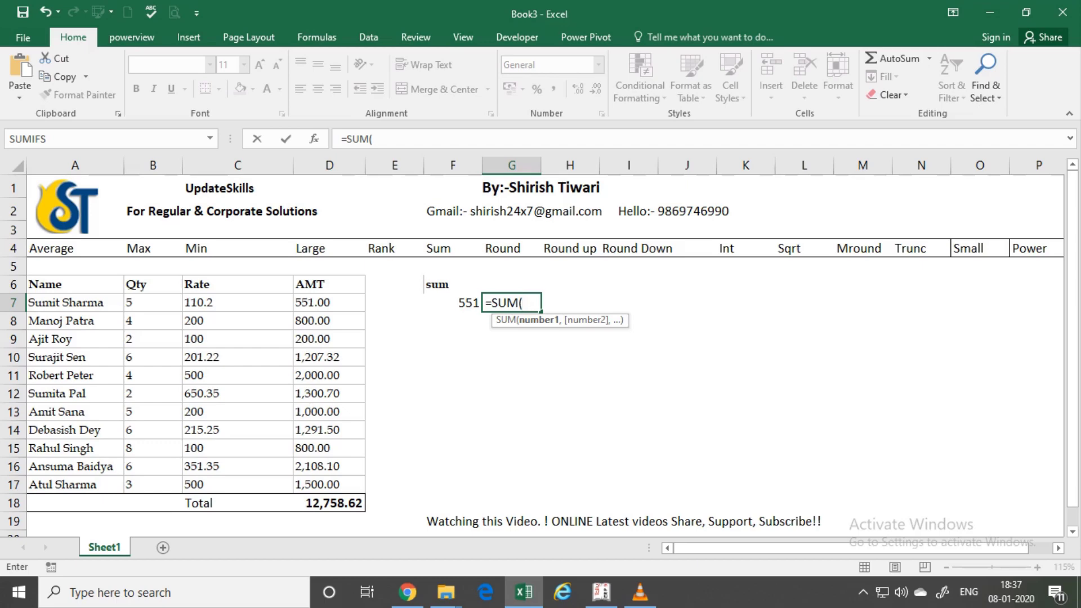
pyautogui.press('Return')
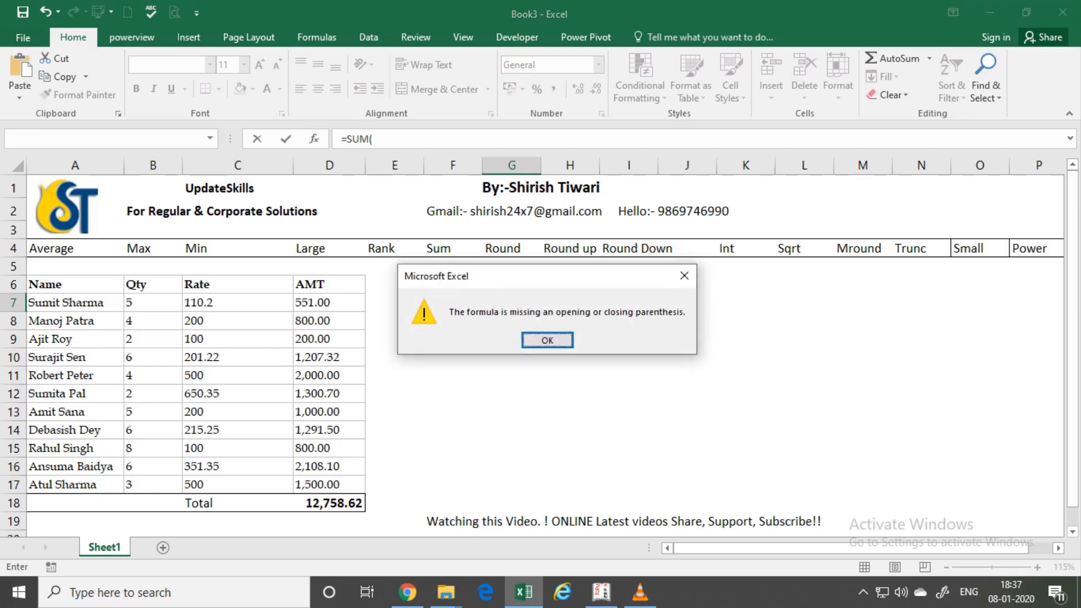
pyautogui.press('Return')
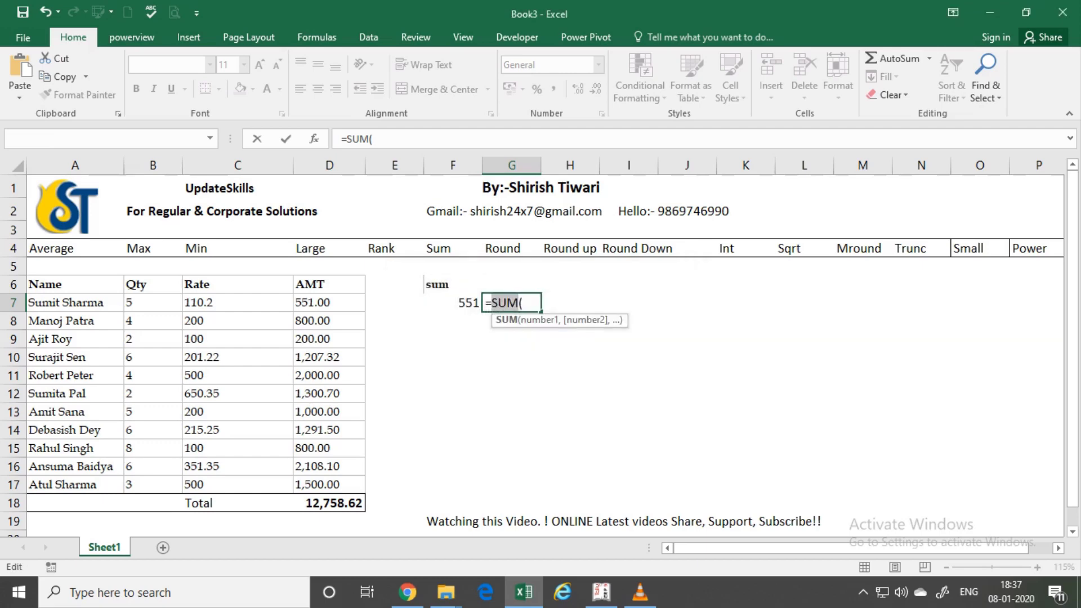
pyautogui.press('End')
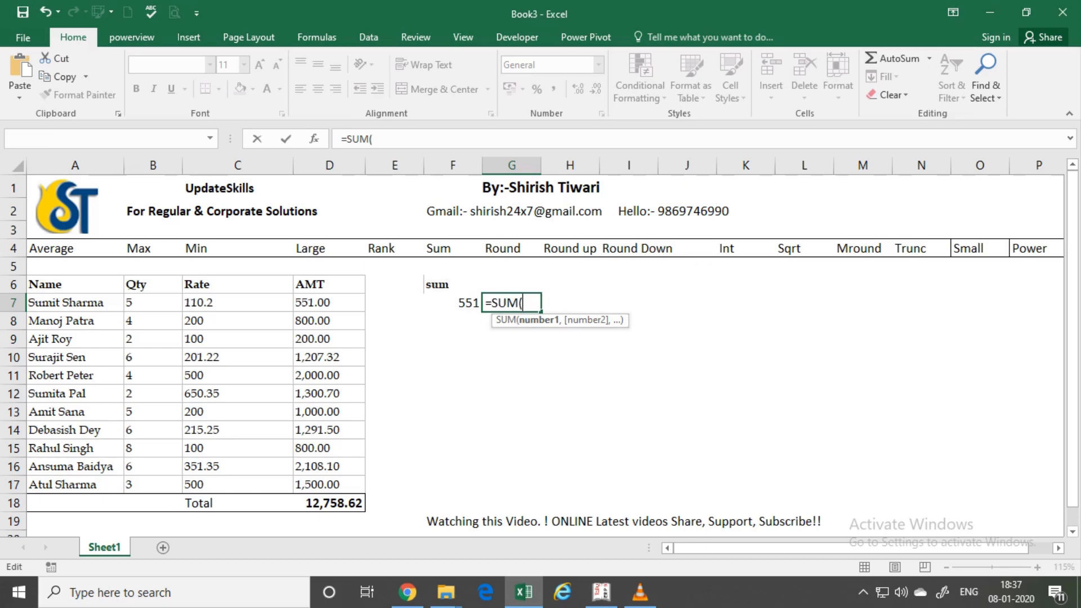
# Complete G7 as =SUM(D7,D9,D11,D13,D15), giving 4,551.00.
pyautogui.click(296, 305)
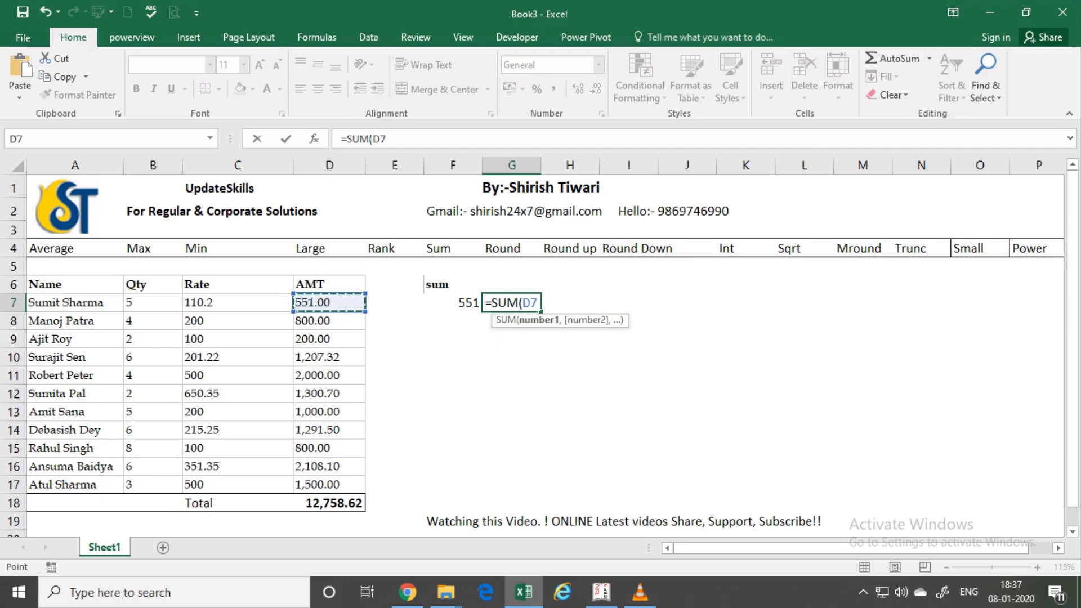
pyautogui.write(',')
pyautogui.click(329, 357)
pyautogui.click(330, 338)
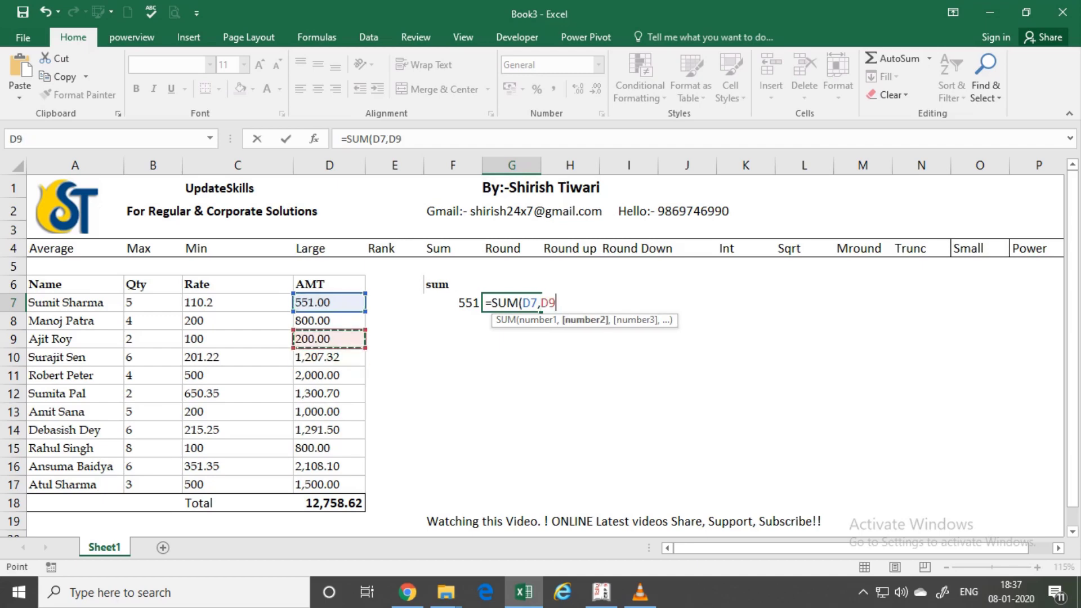
pyautogui.write(',')
pyautogui.click(329, 376)
pyautogui.write(',')
pyautogui.click(329, 412)
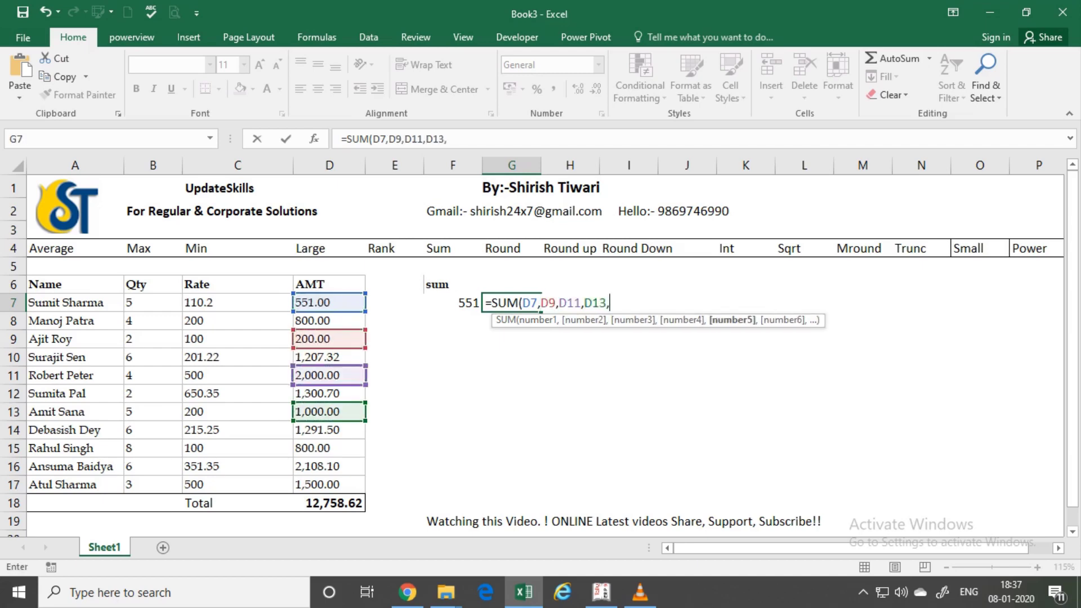
pyautogui.write(',')
pyautogui.click(330, 448)
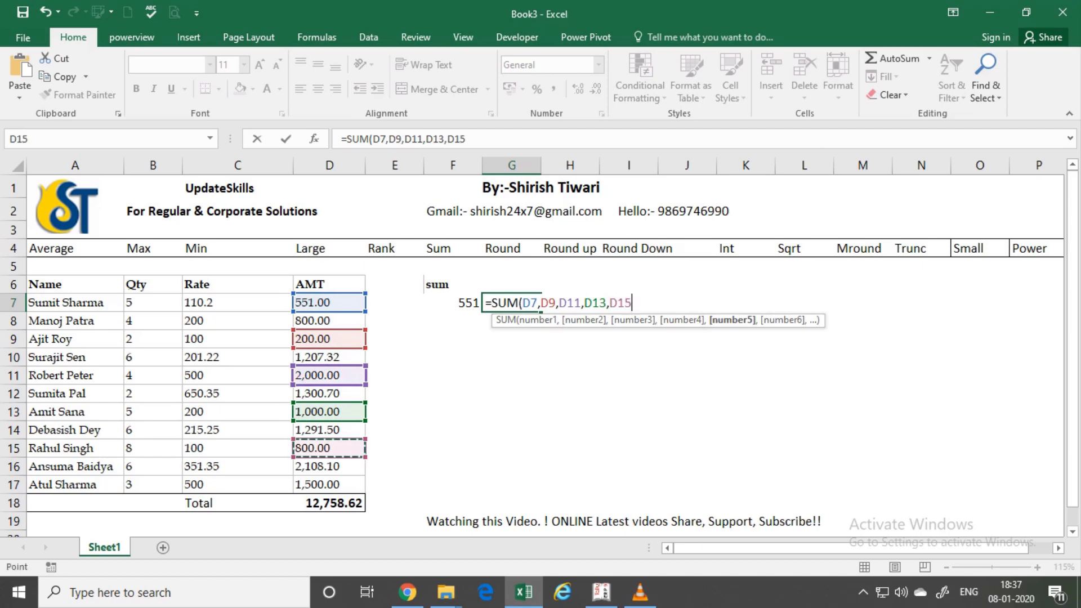
pyautogui.write(')')
pyautogui.press('Return')
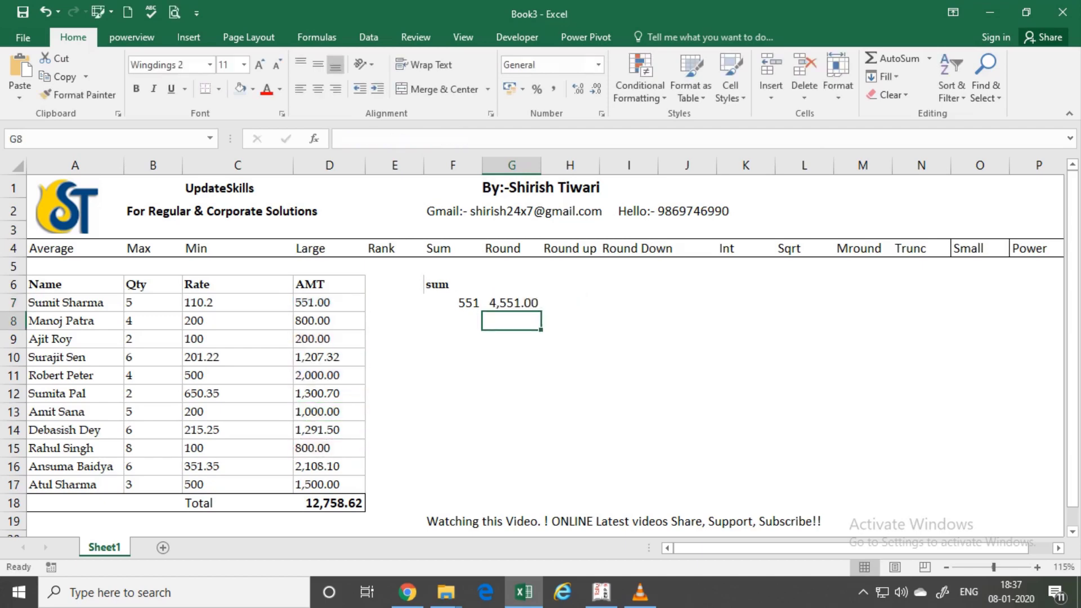
pyautogui.click(569, 303)
# Total D7:D17 in H7 as 12,758.62 and autofit column H.
pyautogui.write('=su')
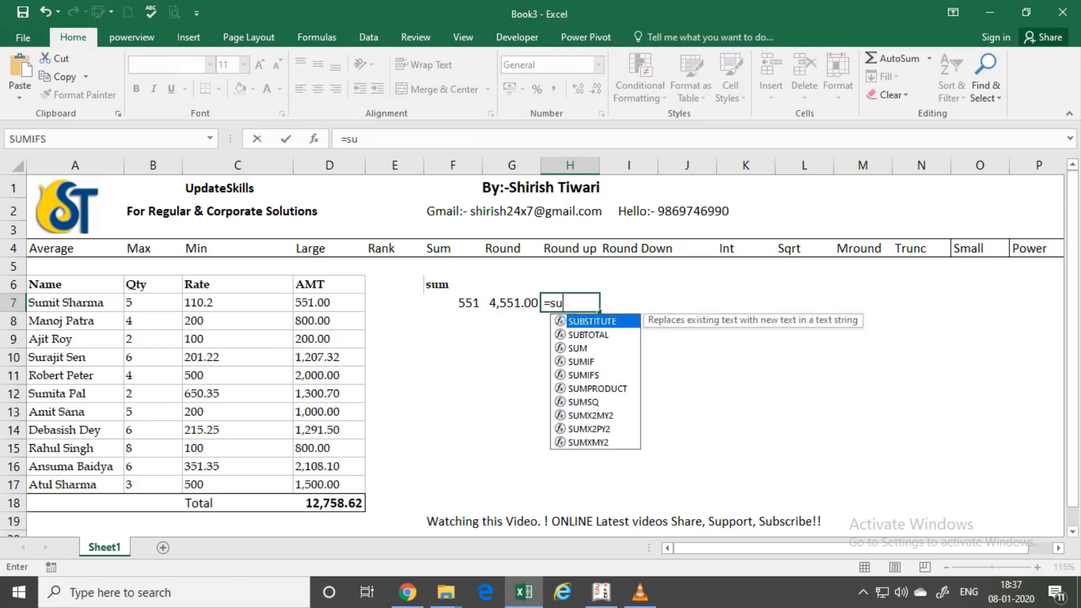
pyautogui.write('m')
pyautogui.press('Tab')
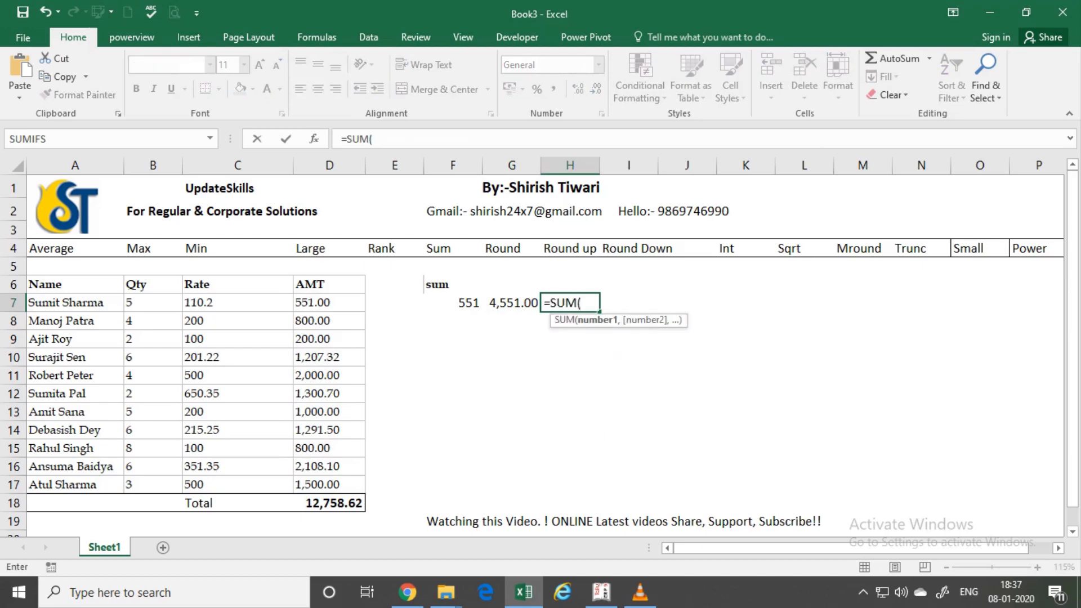
pyautogui.moveTo(329, 303); pyautogui.dragTo(329, 484)
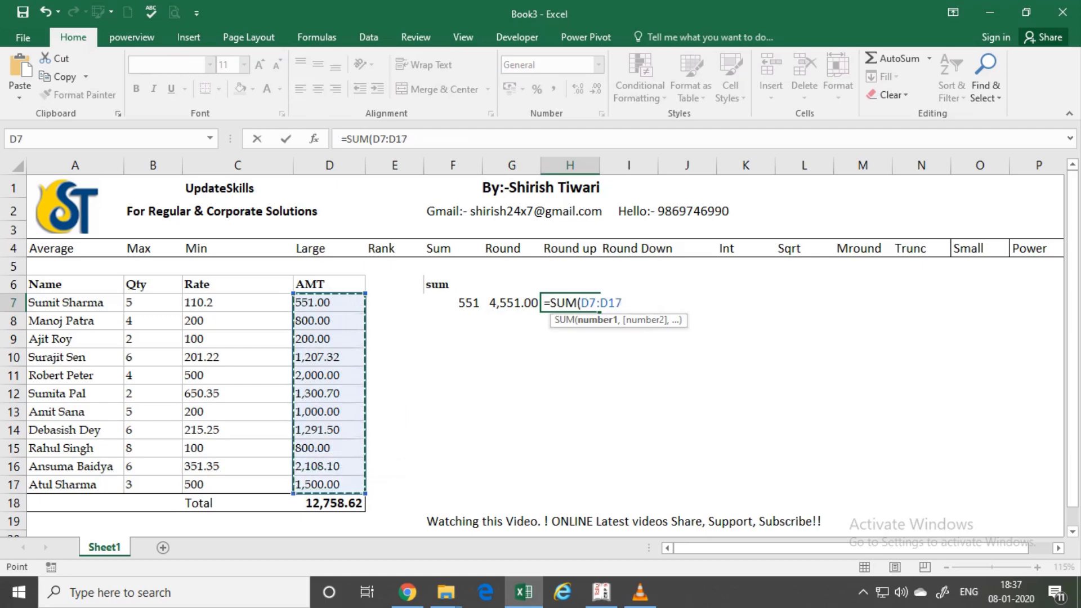
pyautogui.hotkey('ctrl', 'Return')
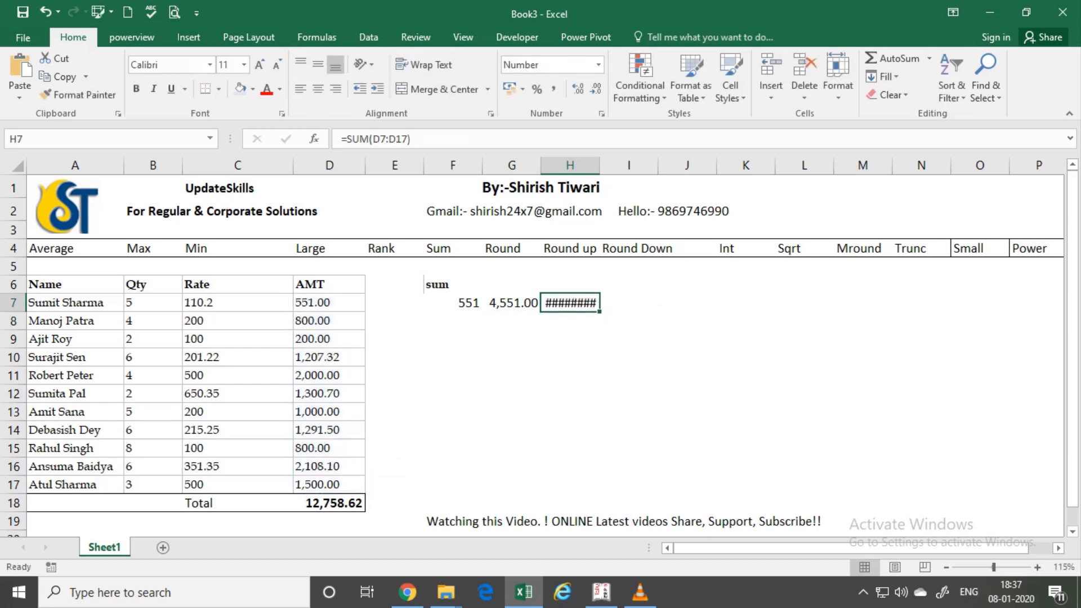
pyautogui.hotkey('alt', 'h')
pyautogui.press('o')
pyautogui.press('i')
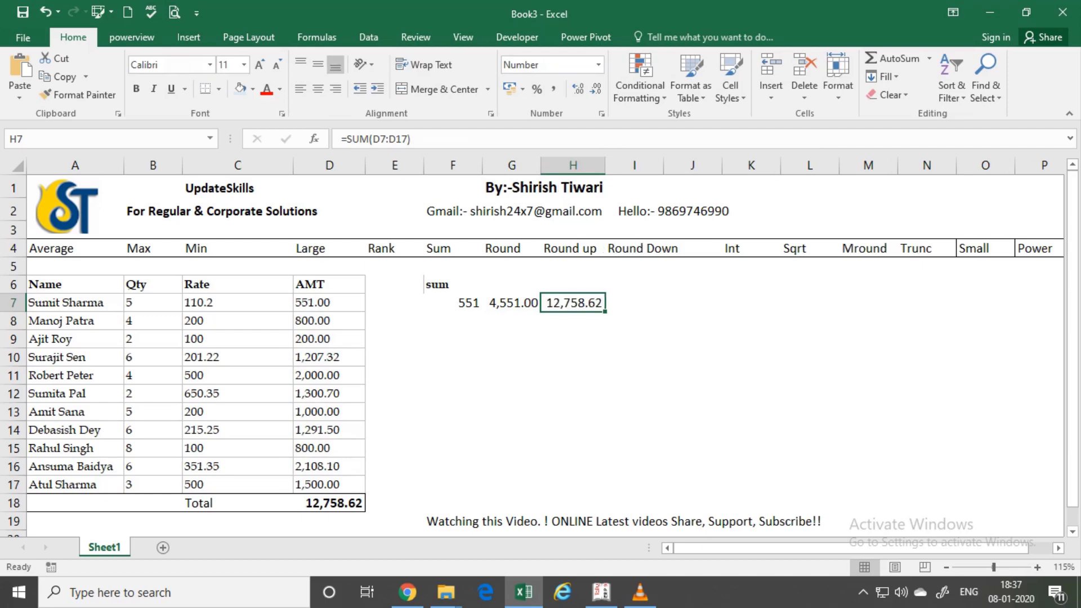
# Enter =SUM(D7:D9,D15:D17,D12) in I7, returning 7,259.80.
pyautogui.click(634, 303)
pyautogui.write('=sum')
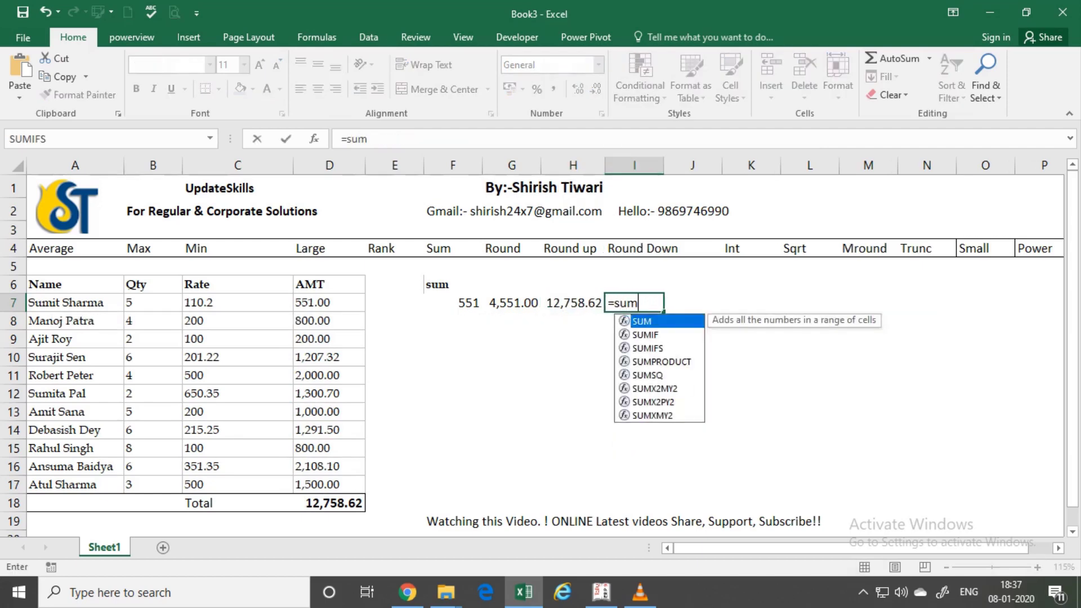
pyautogui.press('Tab')
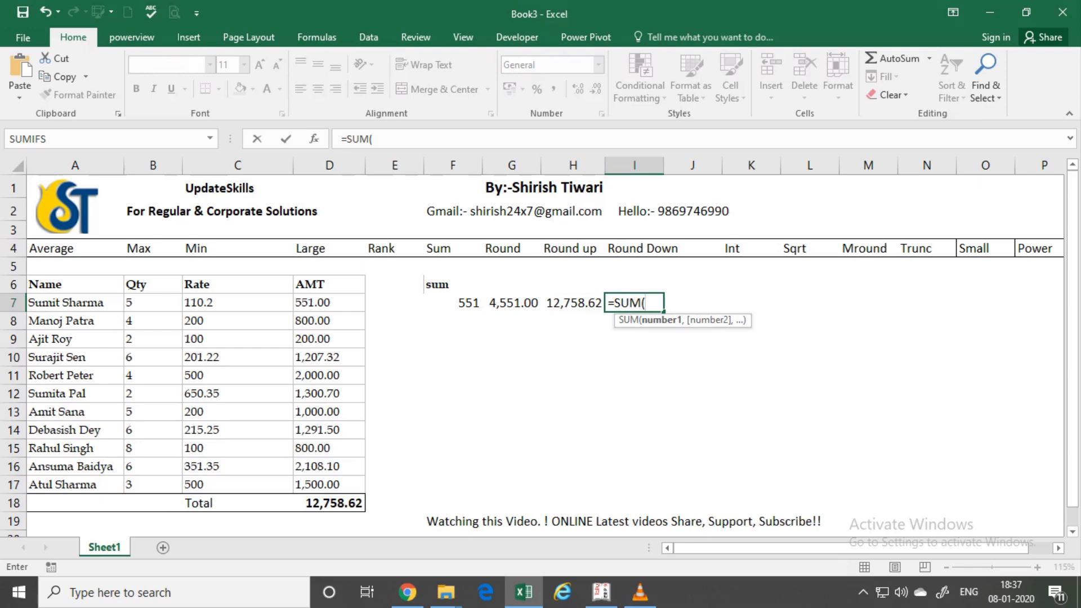
pyautogui.moveTo(316, 302); pyautogui.dragTo(338, 340)
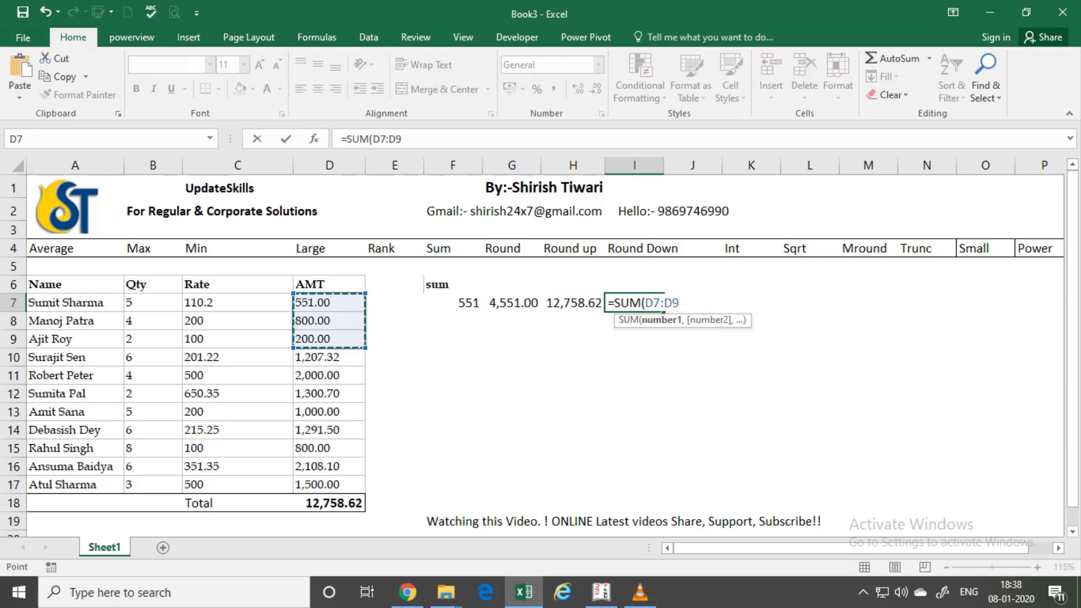
pyautogui.write(',')
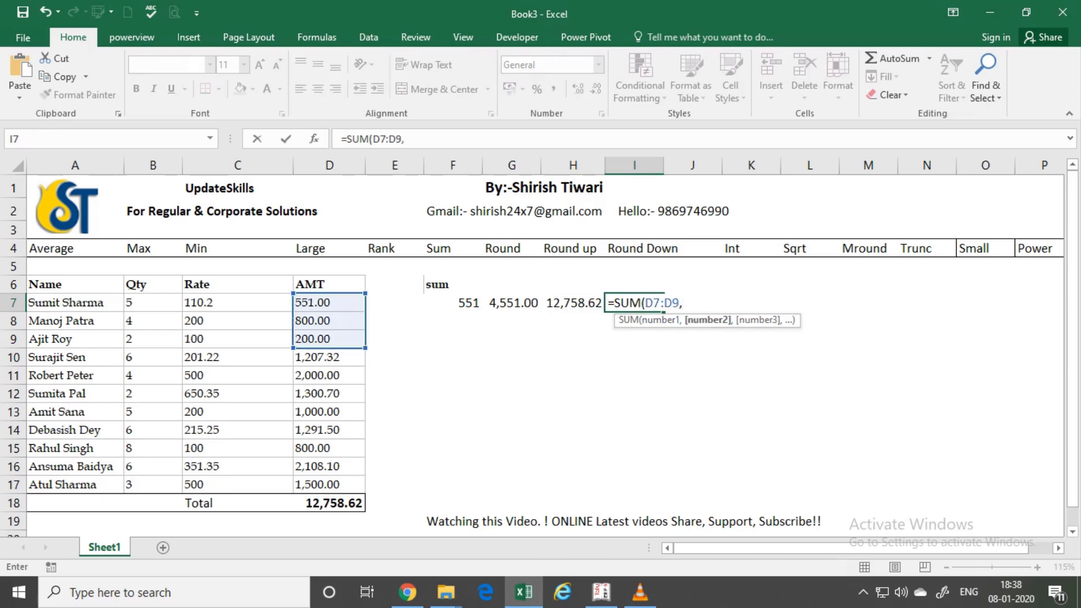
pyautogui.moveTo(316, 484); pyautogui.dragTo(315, 448)
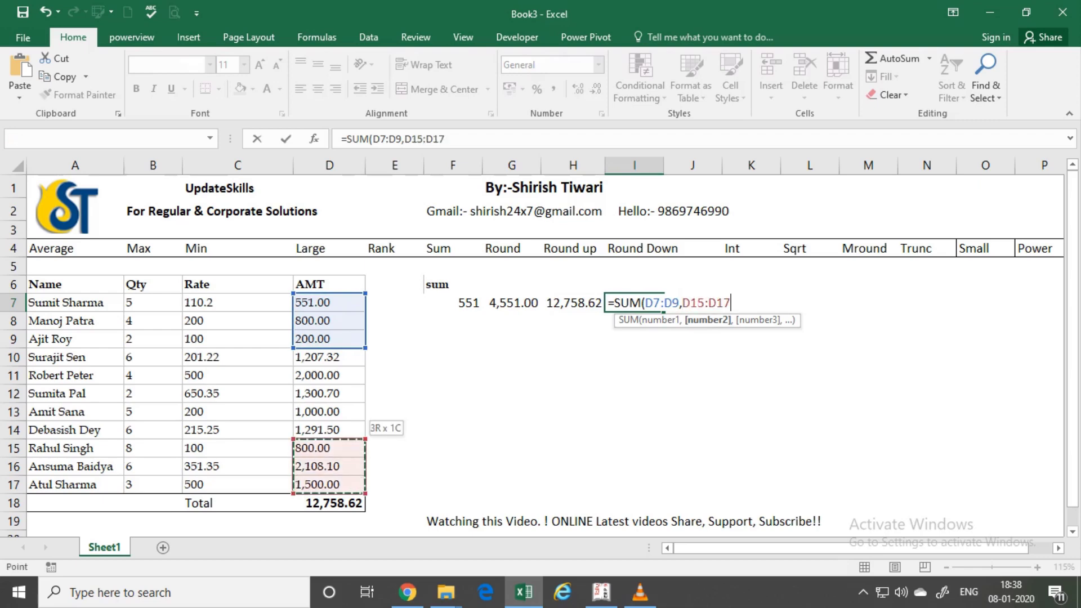
pyautogui.write(',')
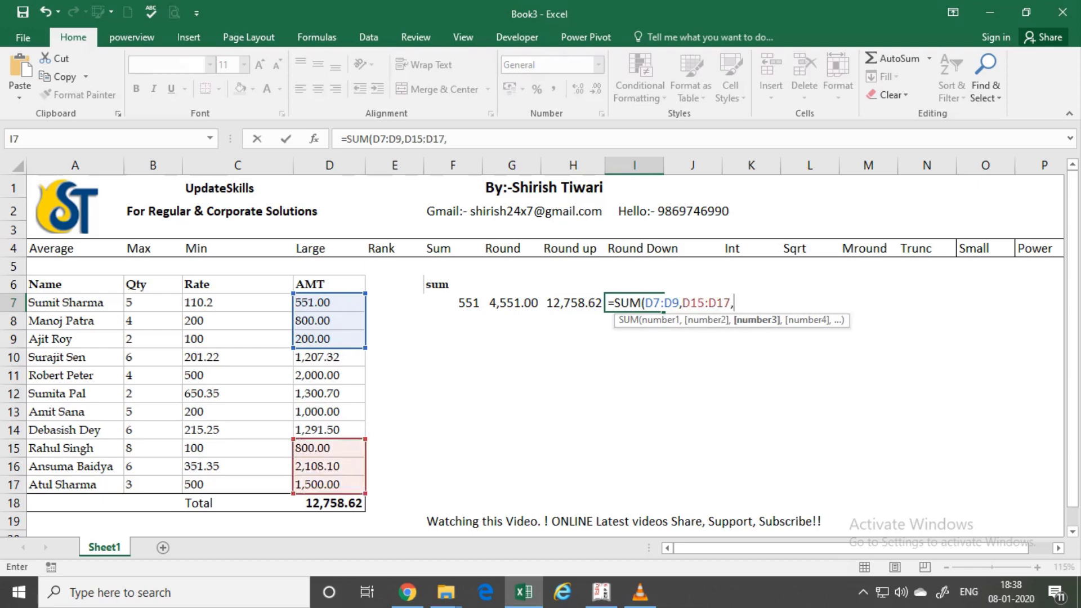
pyautogui.click(330, 393)
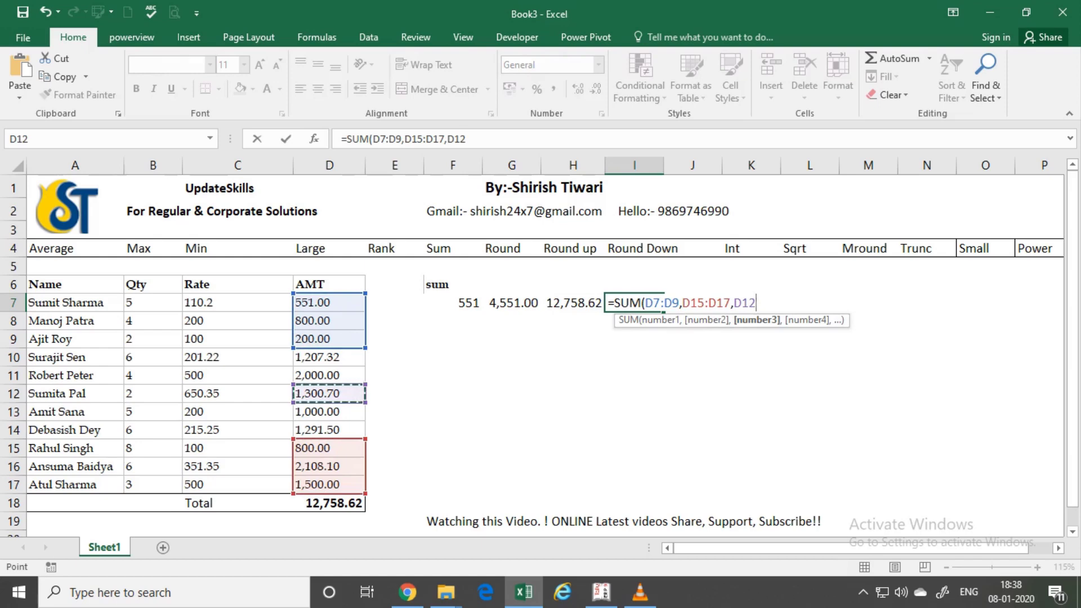
pyautogui.write(')')
pyautogui.press('Return')
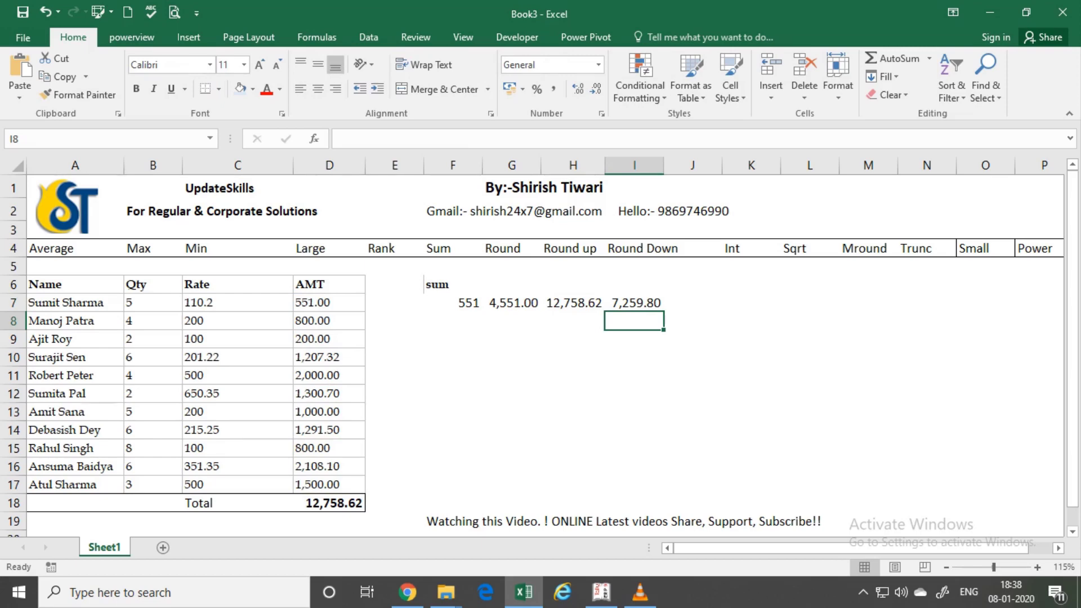
# Check the AMT values and row 7 sum results, then label F8 as Min.
pyautogui.moveTo(329, 302); pyautogui.dragTo(329, 484)
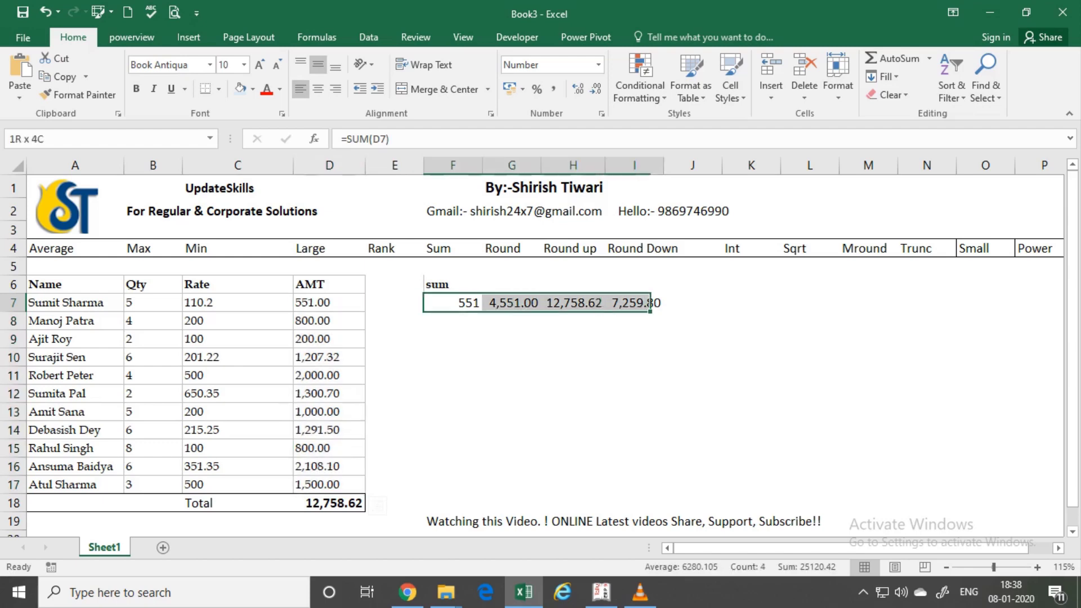
pyautogui.moveTo(452, 302); pyautogui.dragTo(636, 303)
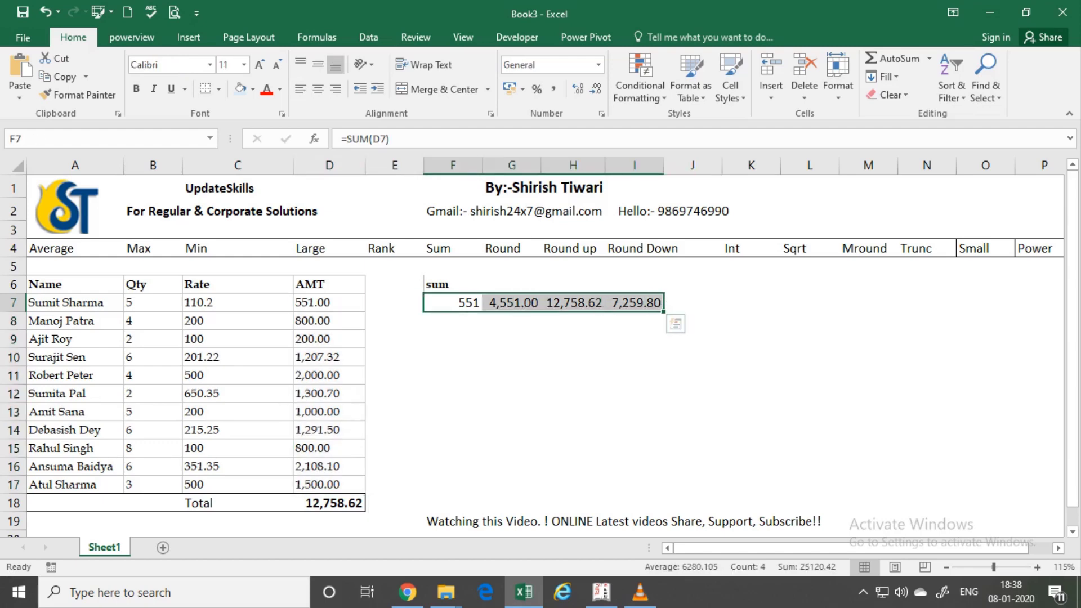
pyautogui.click(452, 320)
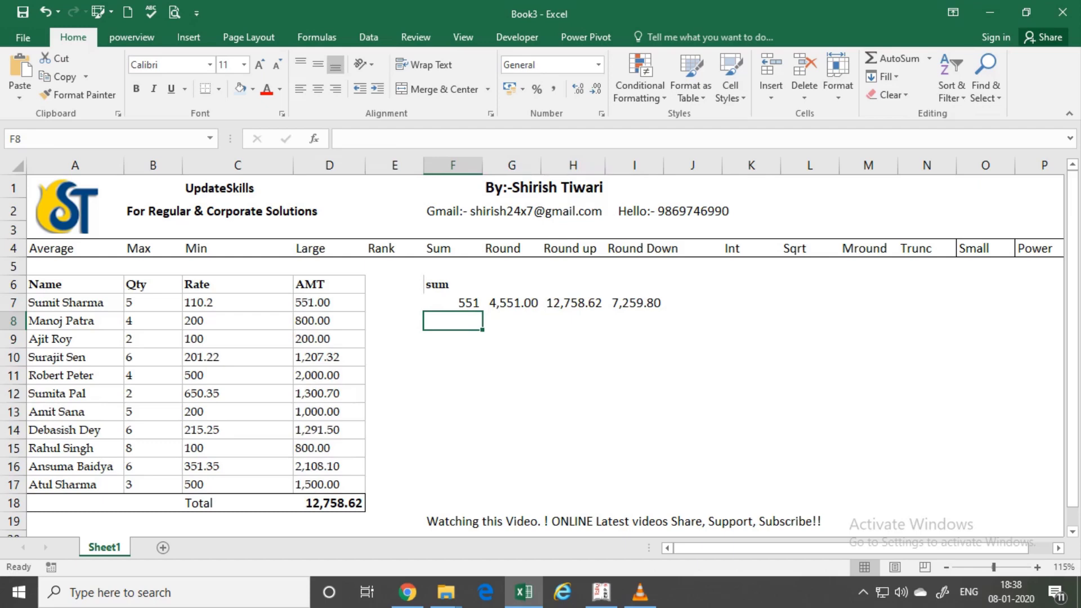
pyautogui.write('Min')
pyautogui.press('Tab')
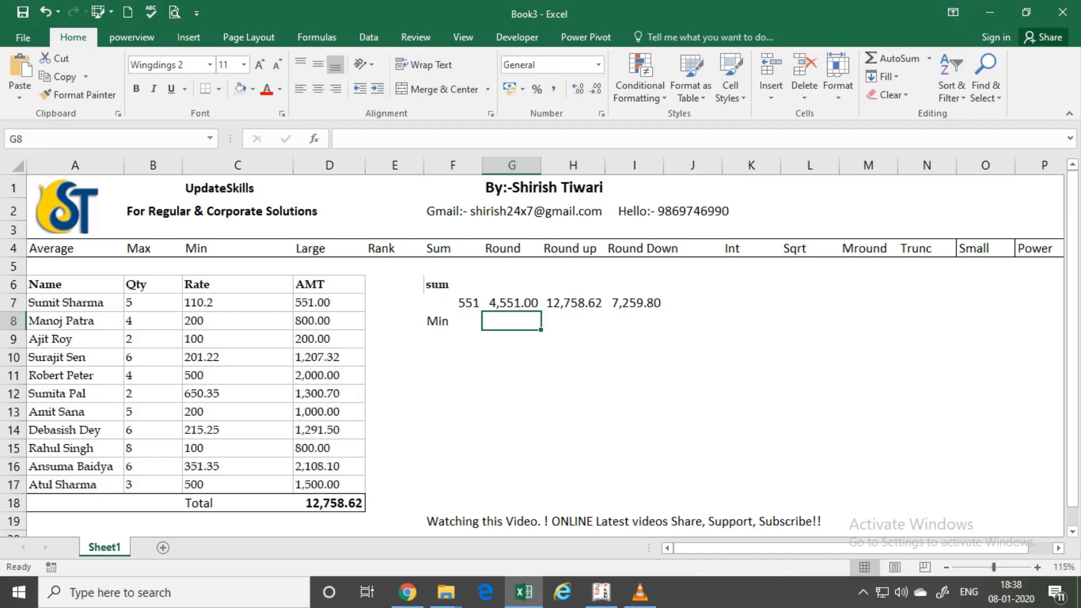
pyautogui.write('=')
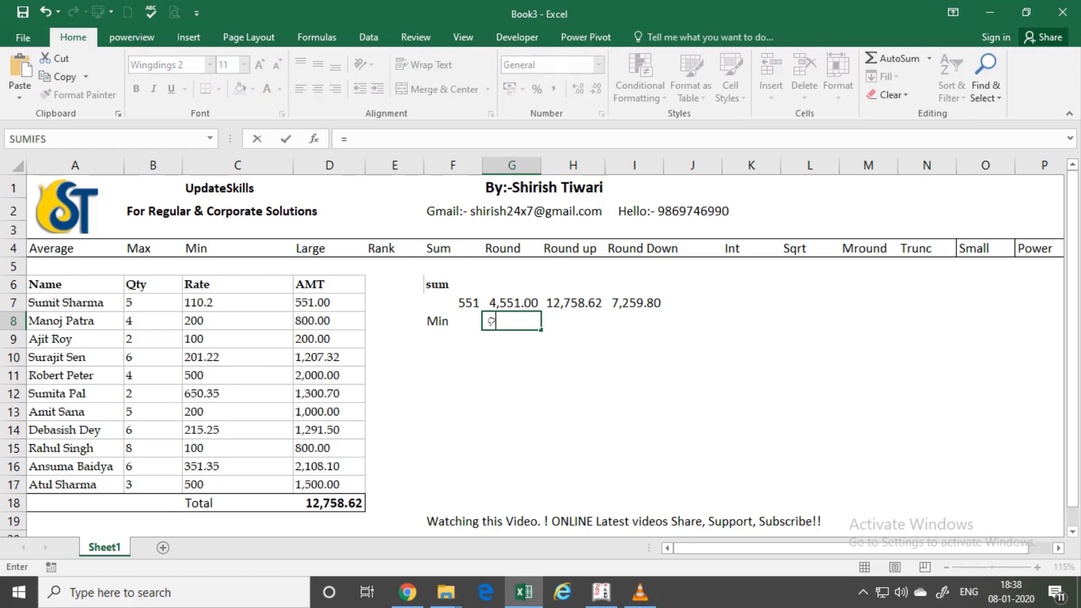
pyautogui.press('BackSpace')
pyautogui.write('=min')
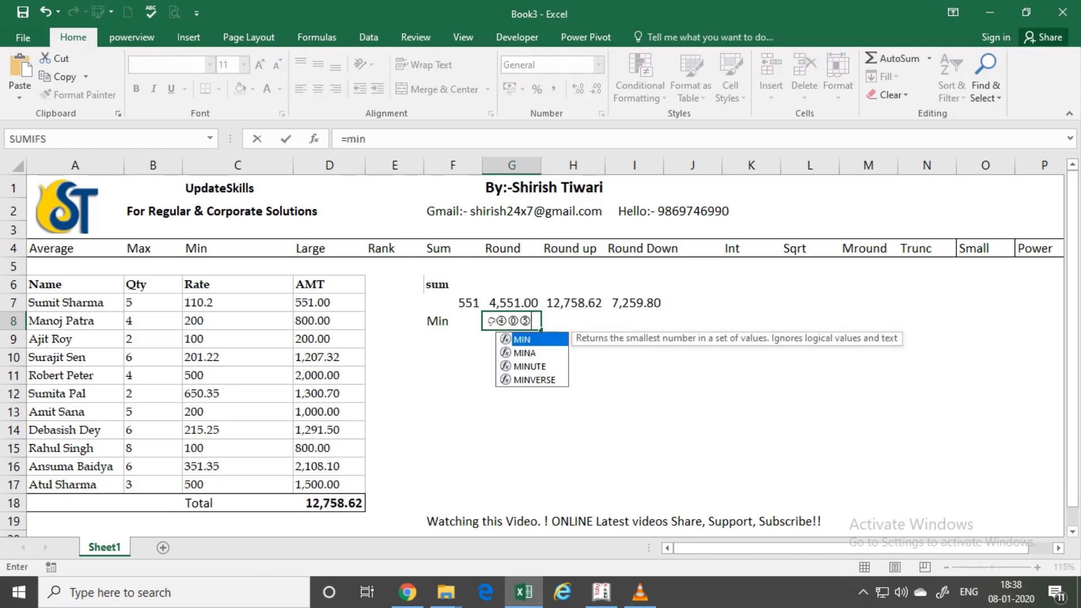
pyautogui.press('Escape')
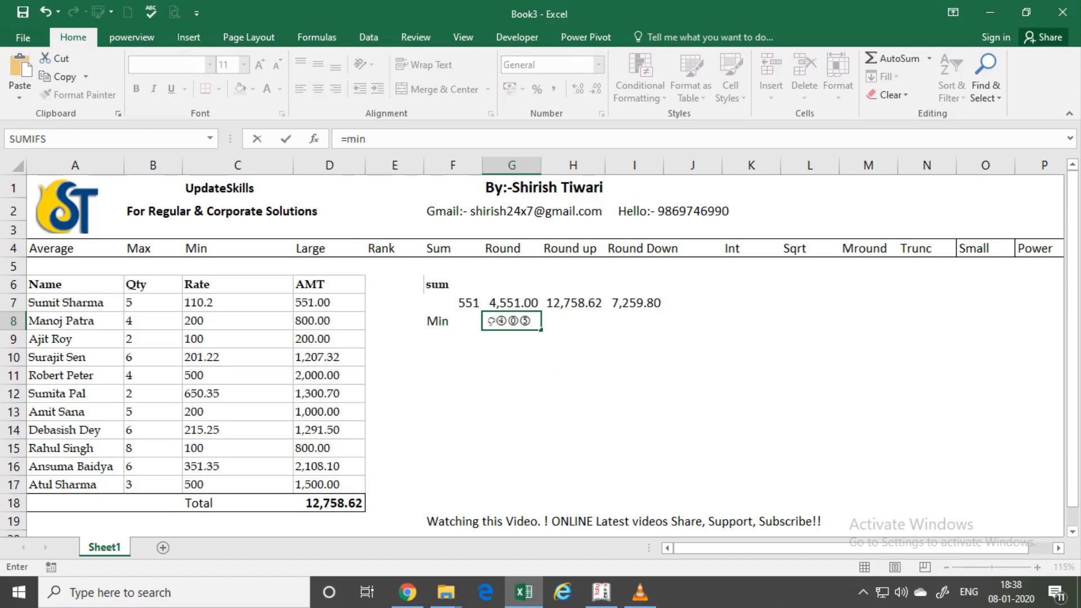
pyautogui.press('Escape')
pyautogui.click(511, 357)
pyautogui.click(512, 321)
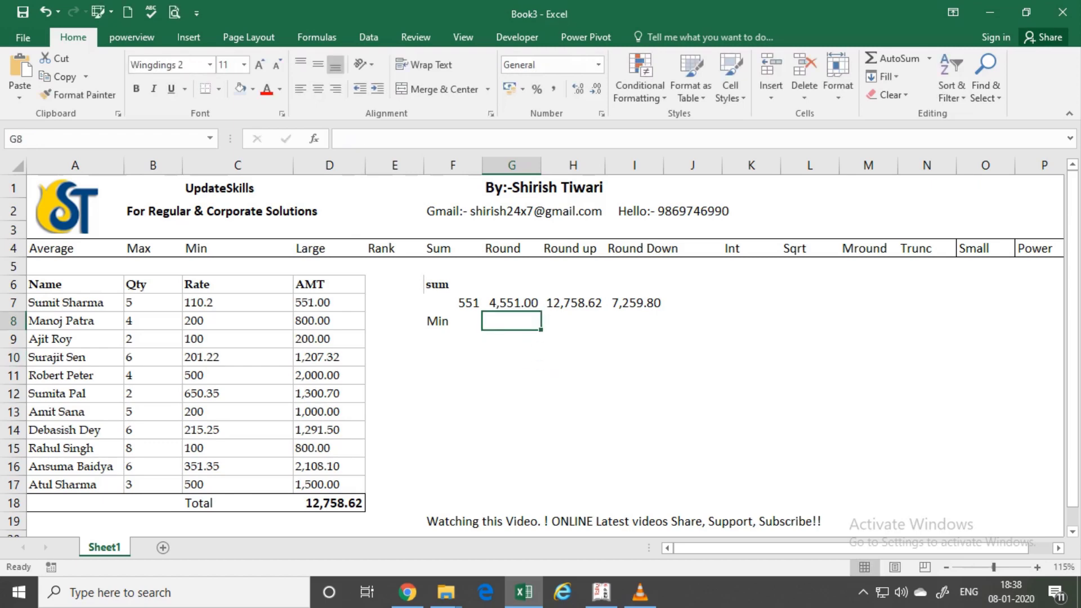
pyautogui.click(209, 65)
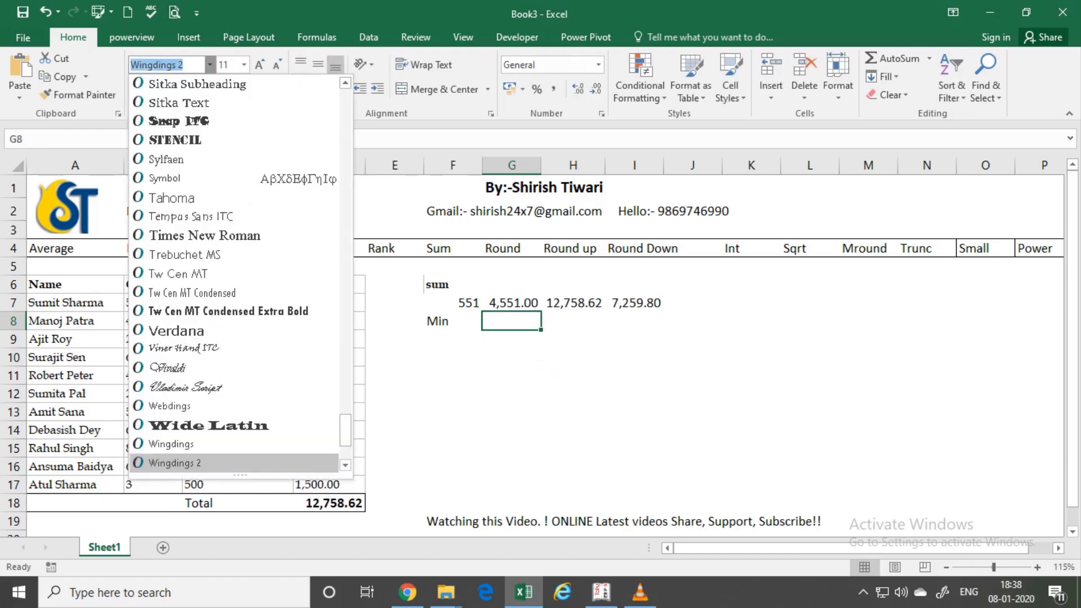
pyautogui.press('Escape')
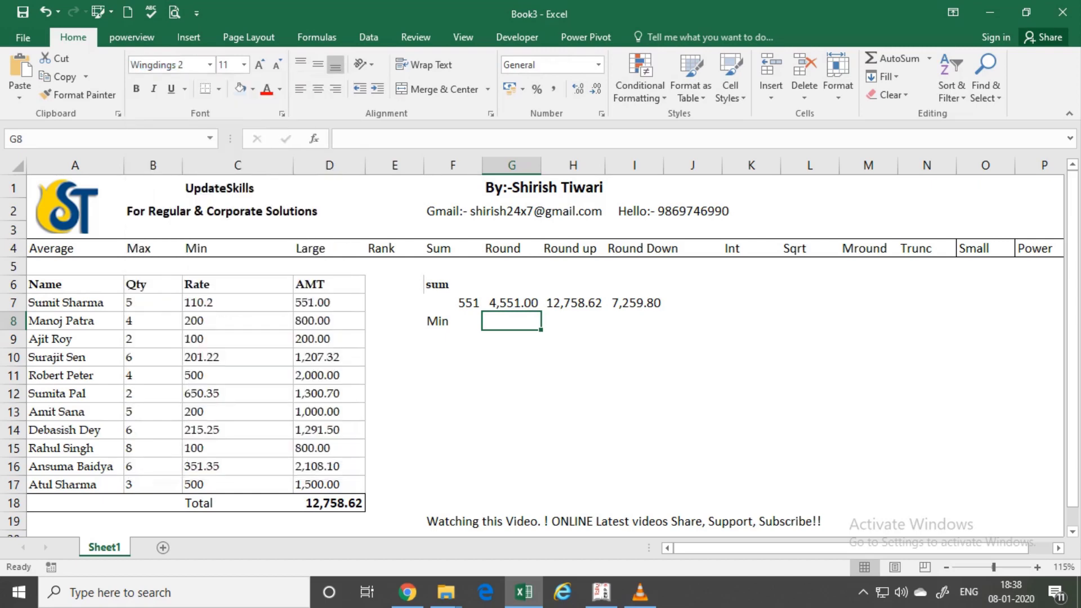
# Copy A10's formatting onto F8:O16 with Format Painter.
pyautogui.click(75, 357)
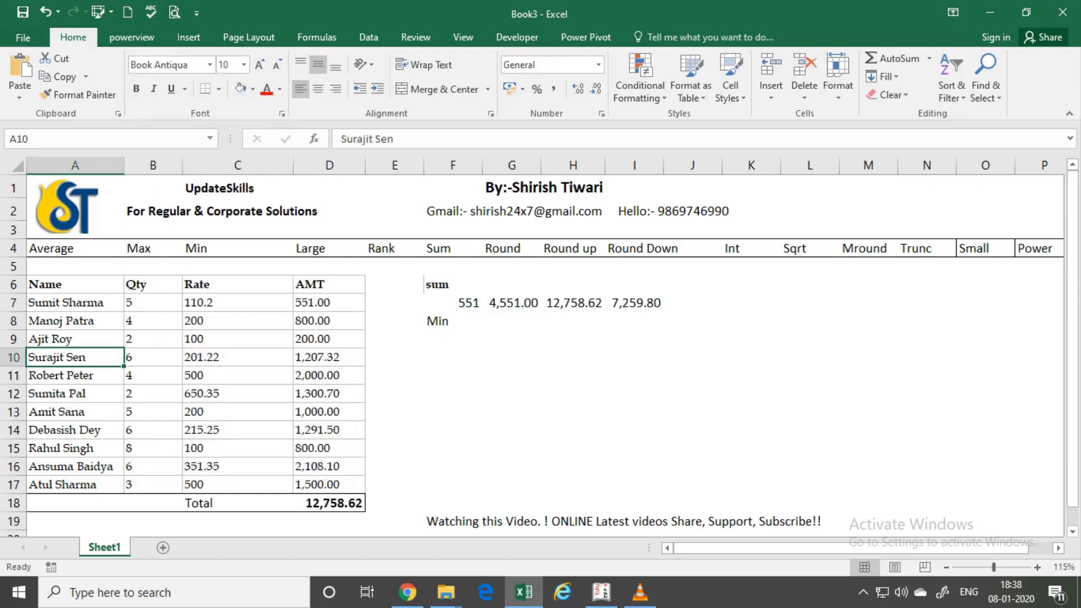
pyautogui.click(79, 95)
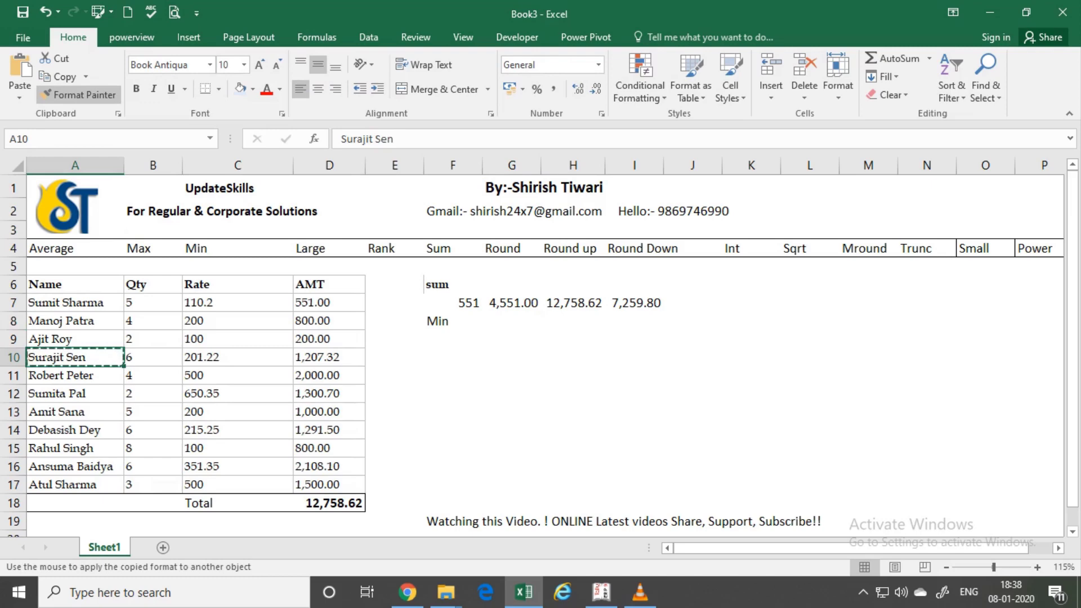
pyautogui.moveTo(451, 321); pyautogui.dragTo(1013, 473)
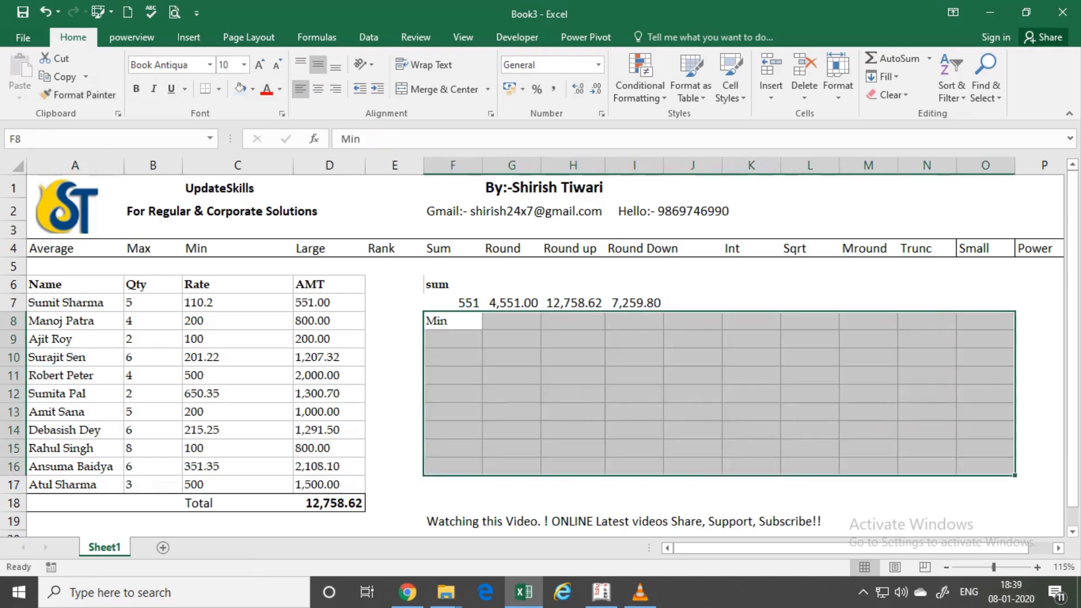
pyautogui.click(511, 338)
# Enter =MIN(B7:B17) in G8, returning the smallest Qty, 2.
pyautogui.click(511, 321)
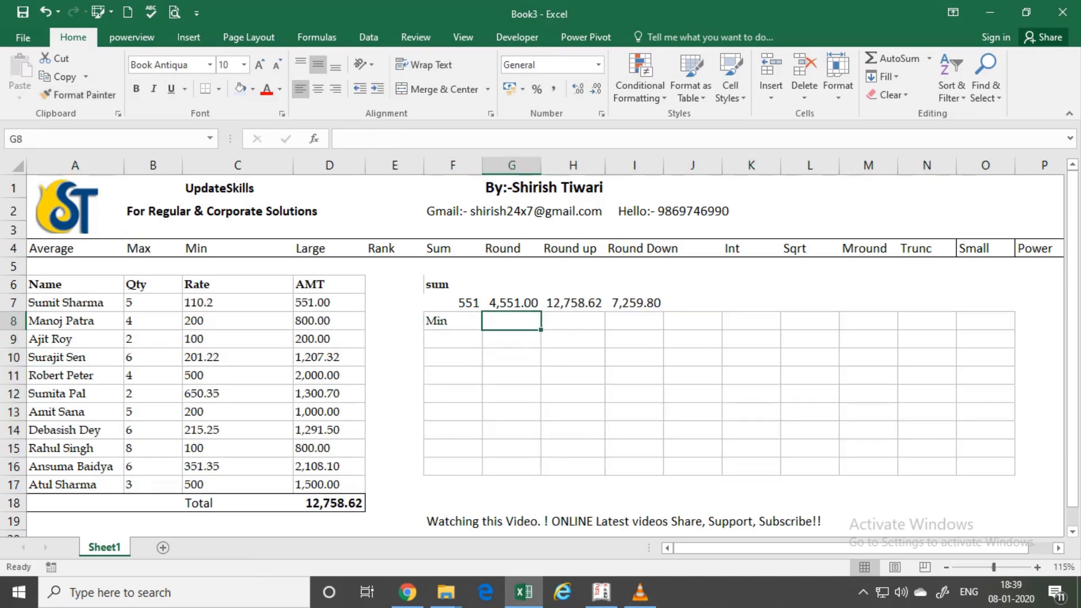
pyautogui.write('=min')
pyautogui.press('Tab')
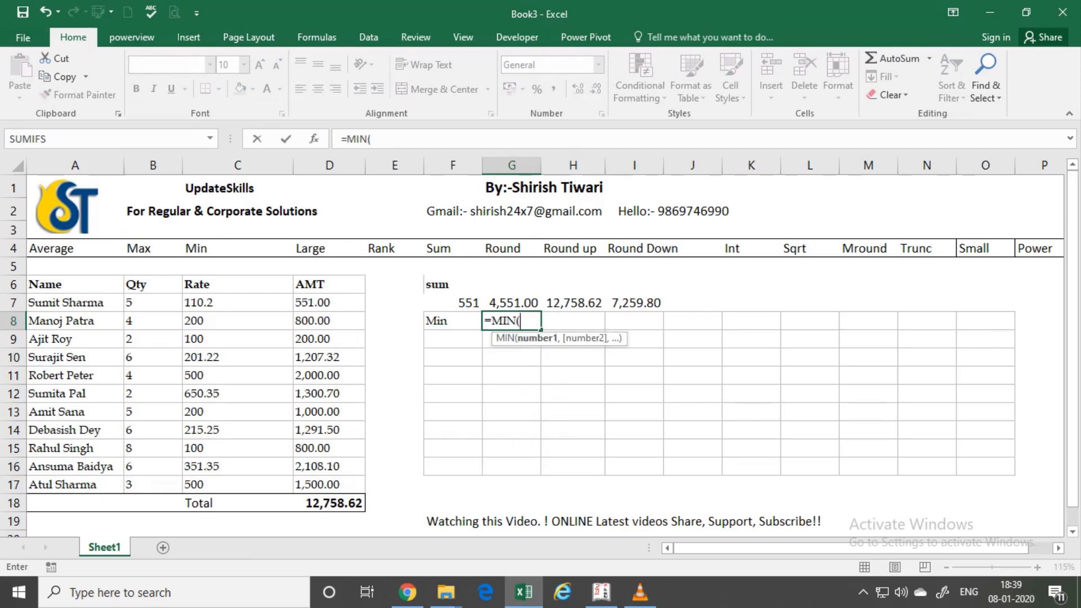
pyautogui.moveTo(152, 304); pyautogui.dragTo(152, 485)
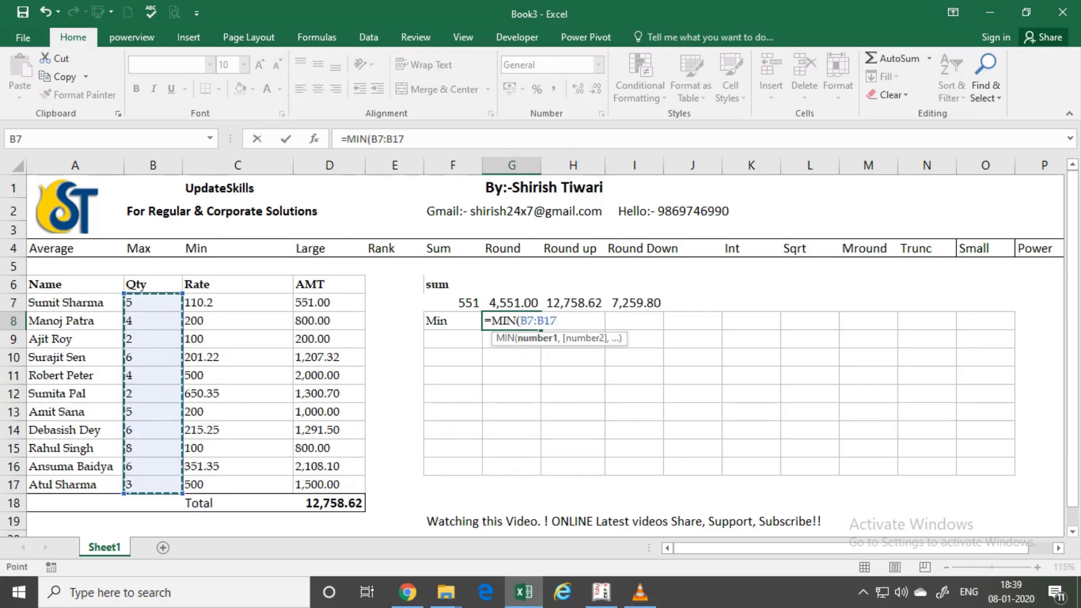
pyautogui.write(')')
pyautogui.press('Return')
pyautogui.click(511, 321)
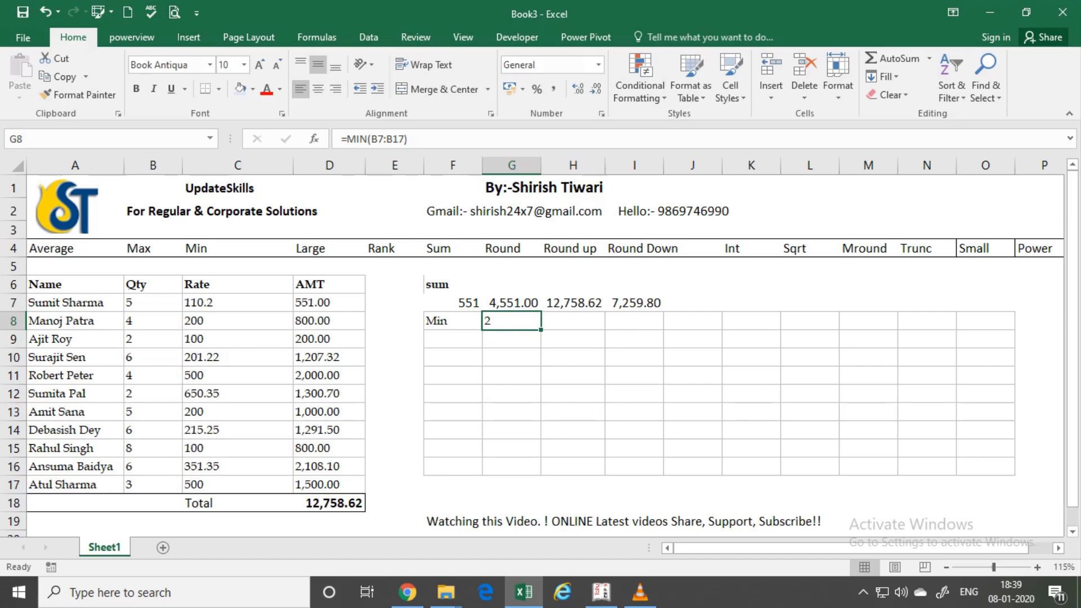
pyautogui.click(572, 321)
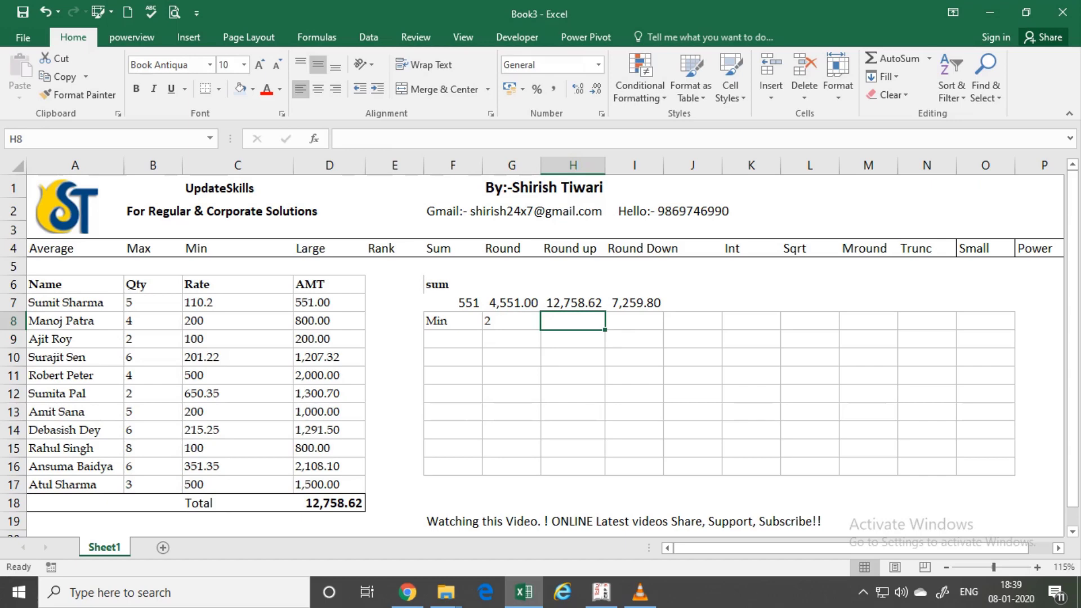
# Show G8's formula text in H8 using =FORMULATEXT(G8).
pyautogui.write('=for')
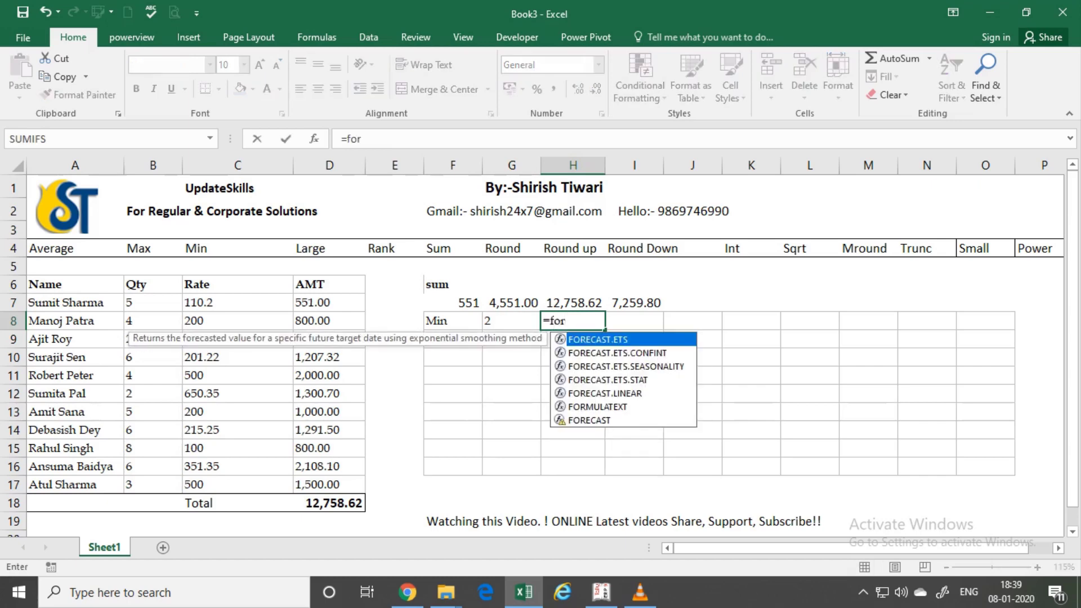
pyautogui.press('Down')
pyautogui.press('Down')
pyautogui.press('Down')
pyautogui.press('Down')
pyautogui.press('Down')
pyautogui.press('Tab')
pyautogui.press('Left')
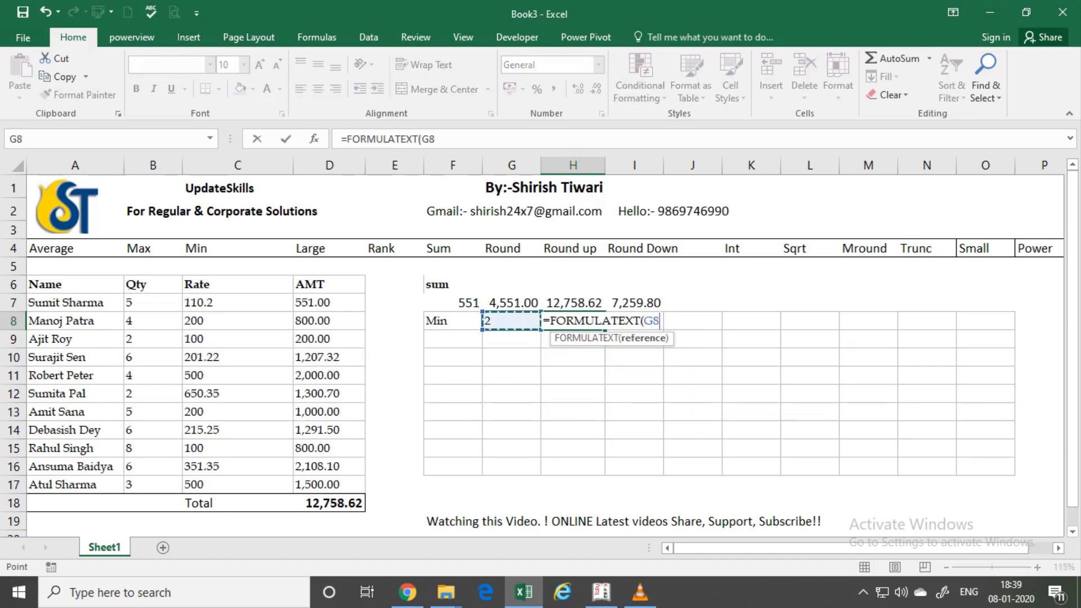
pyautogui.write(')')
pyautogui.press('Return')
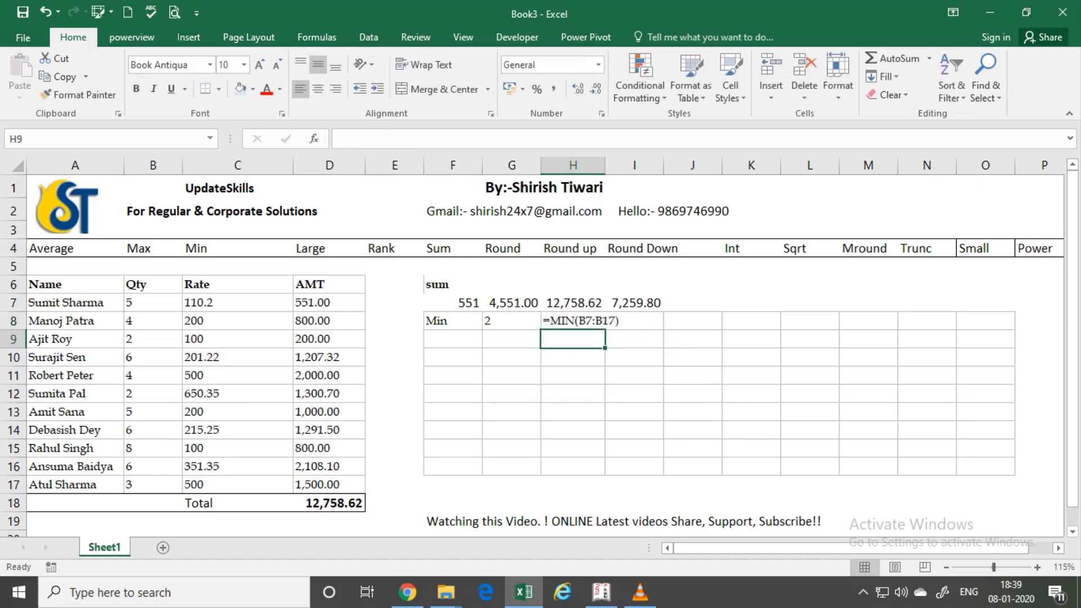
pyautogui.click(604, 321)
# Label F9 Max and enter =MAX(B7:B17) in G9, returning 8.
pyautogui.press('Down')
pyautogui.press('Left')
pyautogui.press('Left')
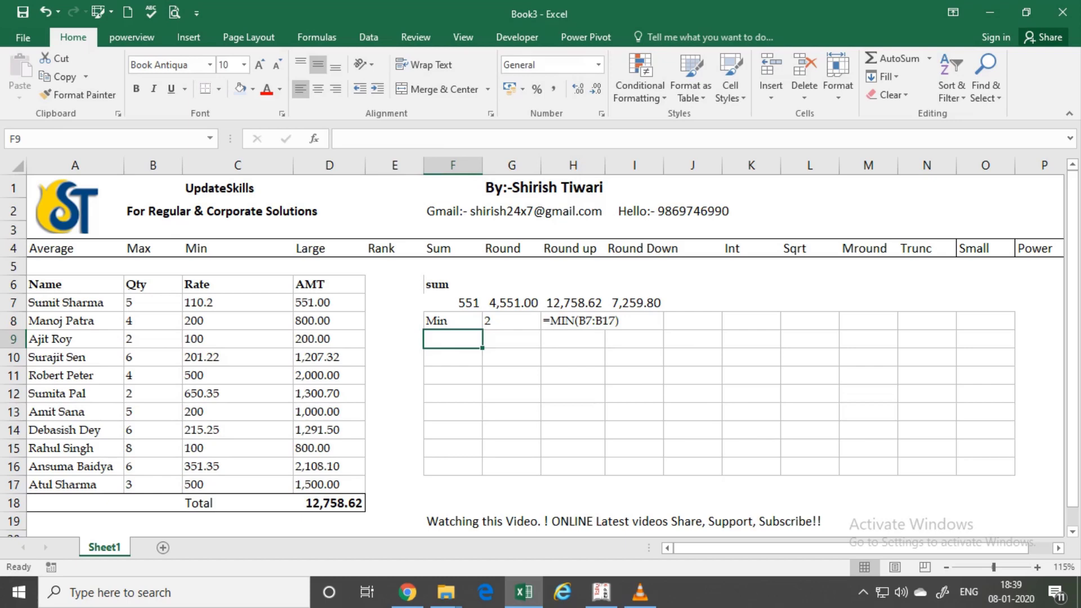
pyautogui.write('Max')
pyautogui.press('Tab')
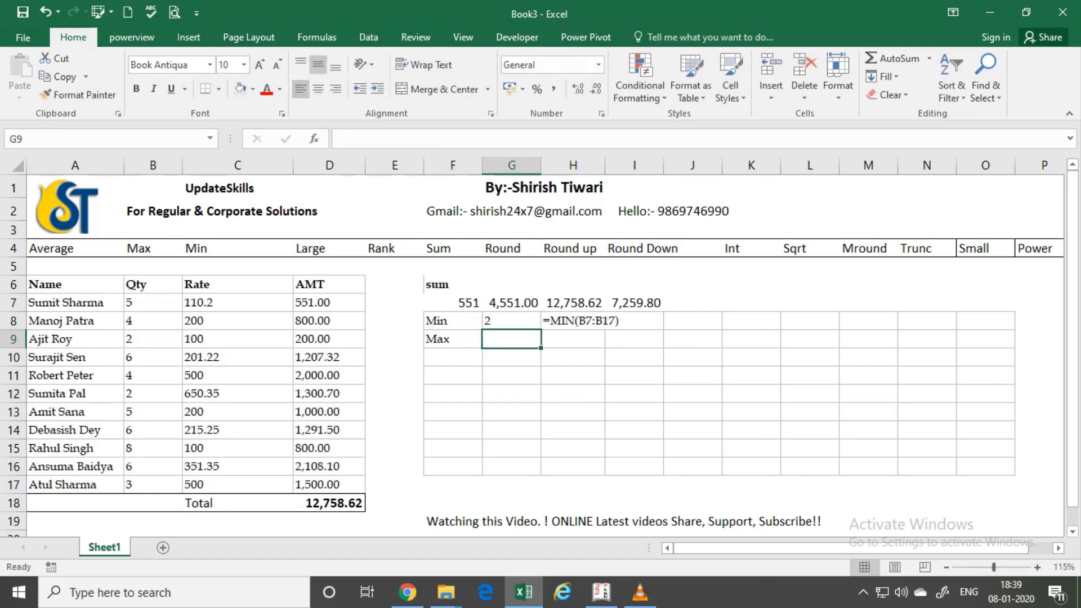
pyautogui.write('=MAX(')
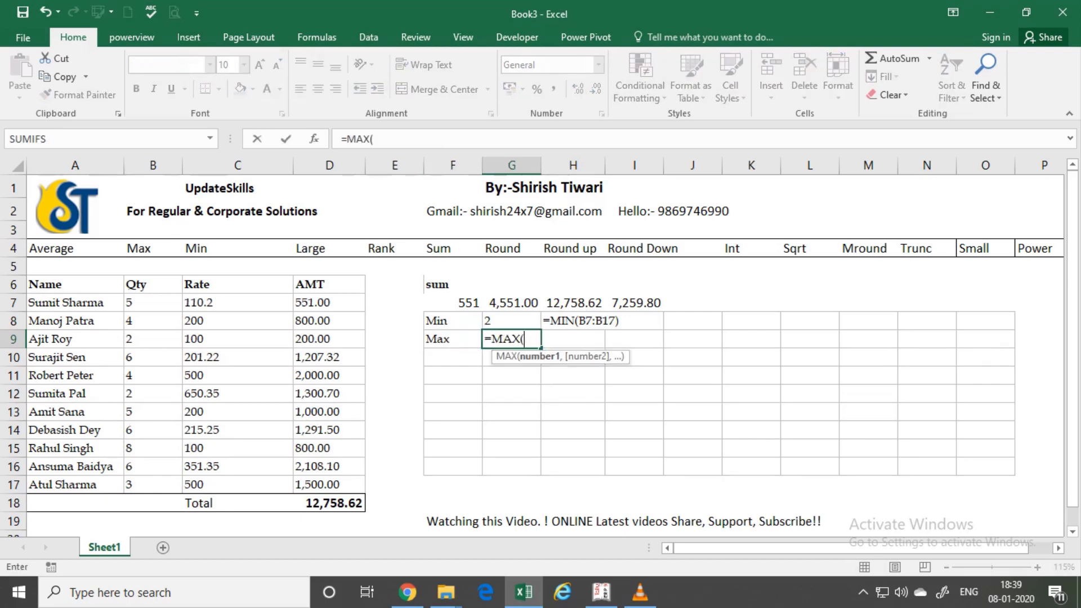
pyautogui.press('Left')
pyautogui.press('Left')
pyautogui.press('Left')
pyautogui.press('Left')
pyautogui.press('Left')
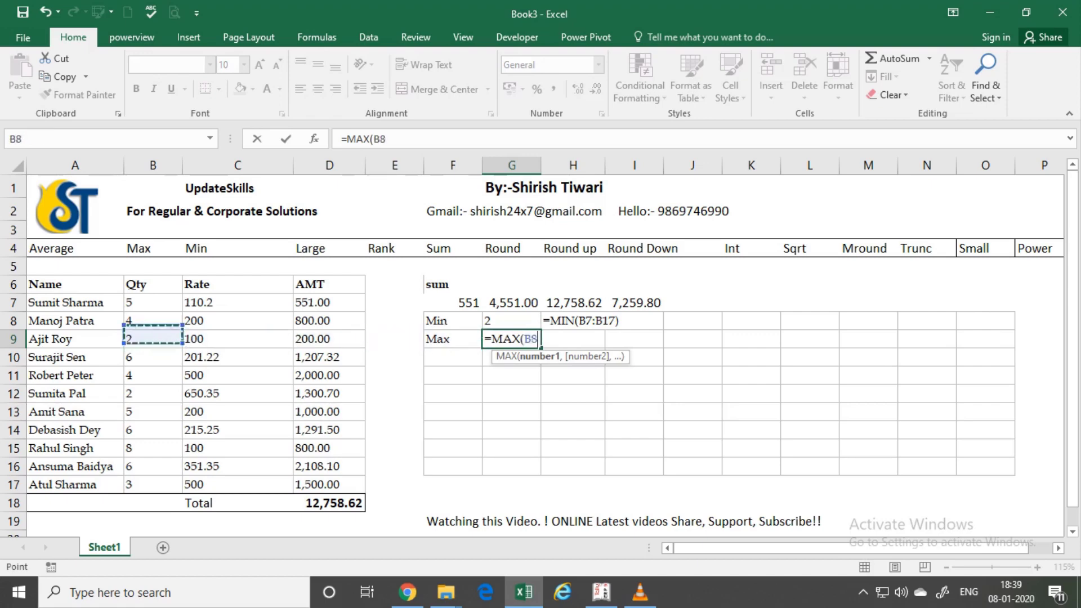
pyautogui.press('Up')
pyautogui.press('Up')
pyautogui.hotkey('ctrl', 'shift', 'Down')
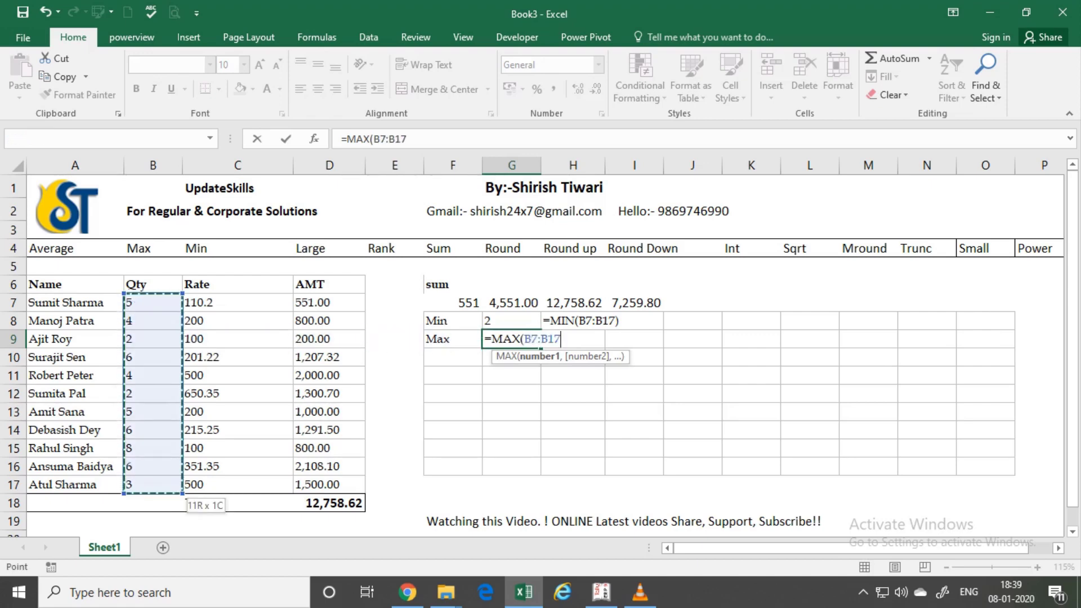
pyautogui.write(')')
pyautogui.press('Return')
# Fill the FORMULATEXT formula from H8 down into H9.
pyautogui.press('Up')
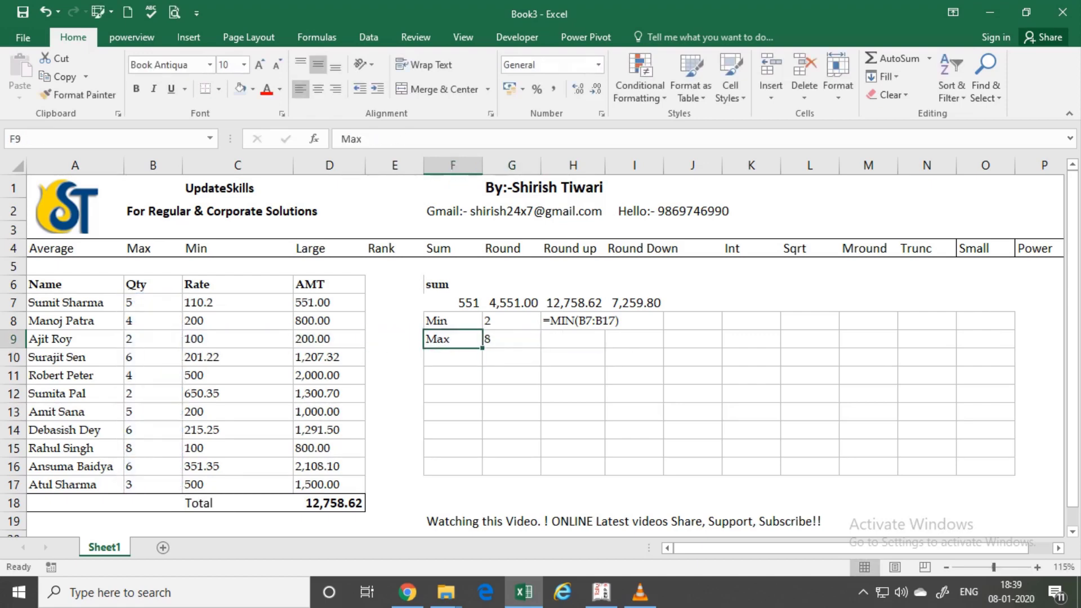
pyautogui.press('Right')
pyautogui.press('Up')
pyautogui.moveTo(605, 330); pyautogui.dragTo(605, 343)
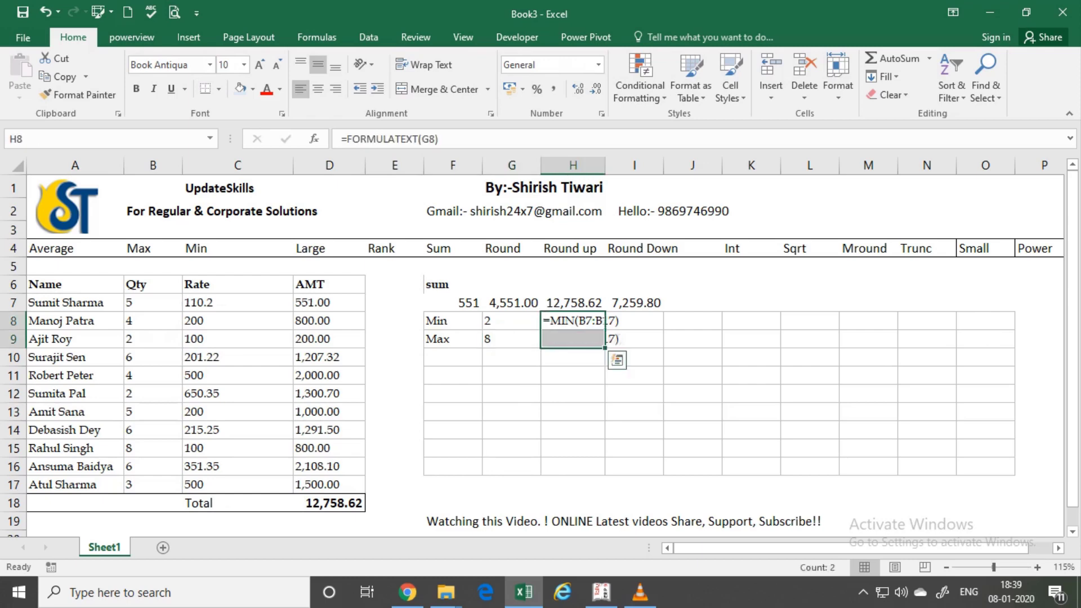
pyautogui.click(602, 338)
pyautogui.press('Left')
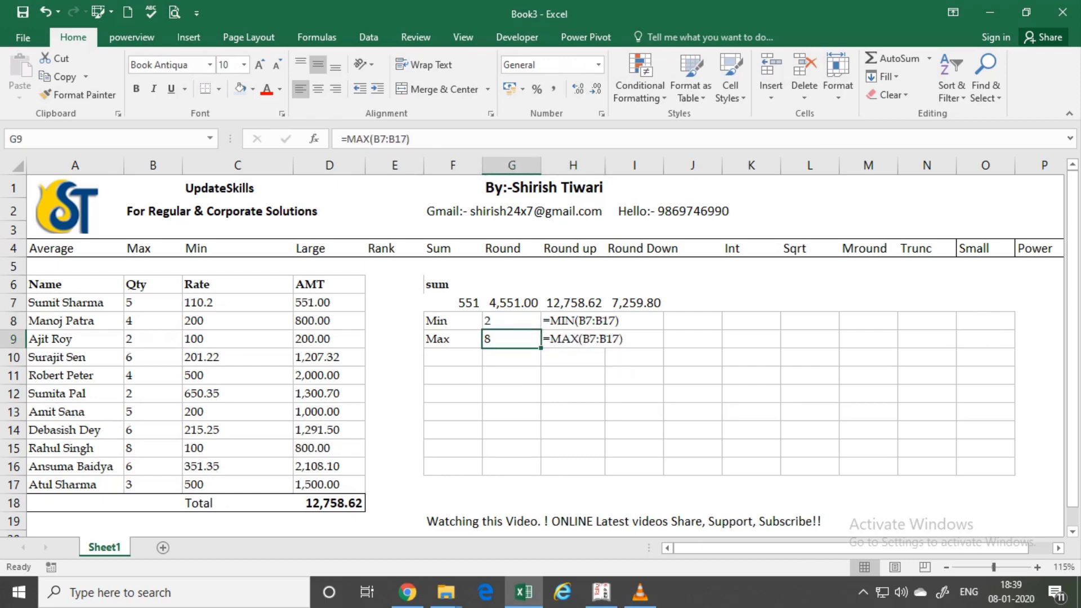
pyautogui.press('Left')
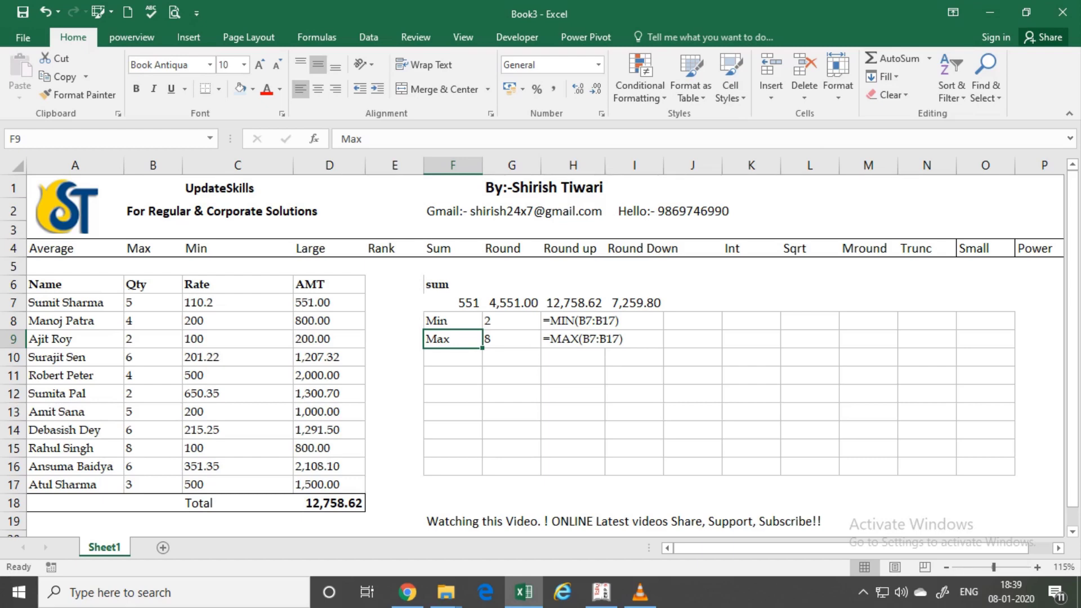
pyautogui.press('Right')
pyautogui.press('Right')
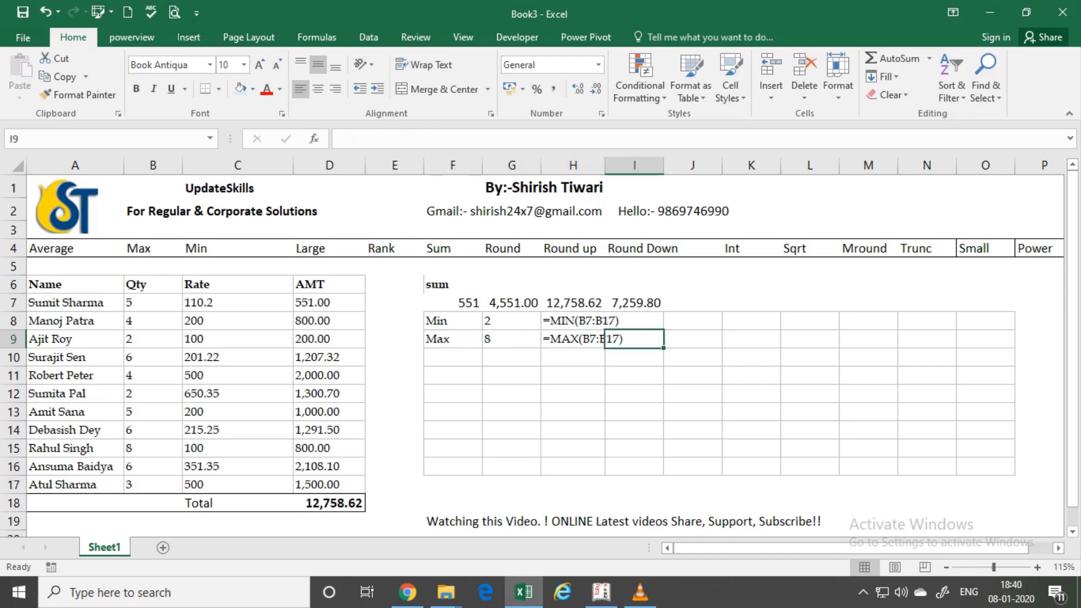
pyautogui.press('Right')
pyautogui.press('Right')
pyautogui.press('Up')
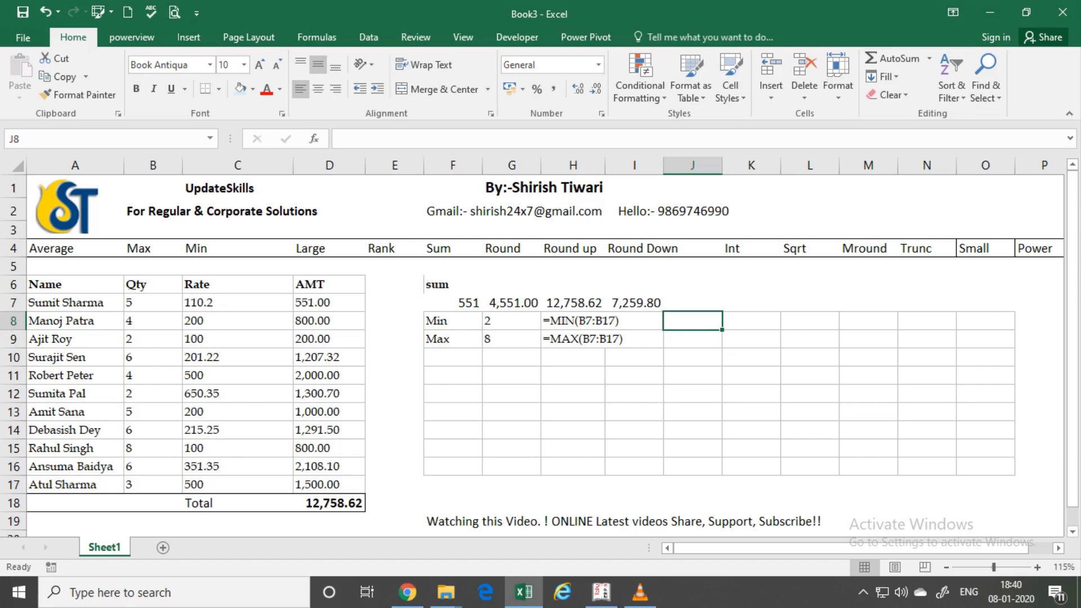
# Label J9 Large and enter =LARGE(B7:B17,2) in K9, returning 6.
pyautogui.press('Down')
pyautogui.write('La')
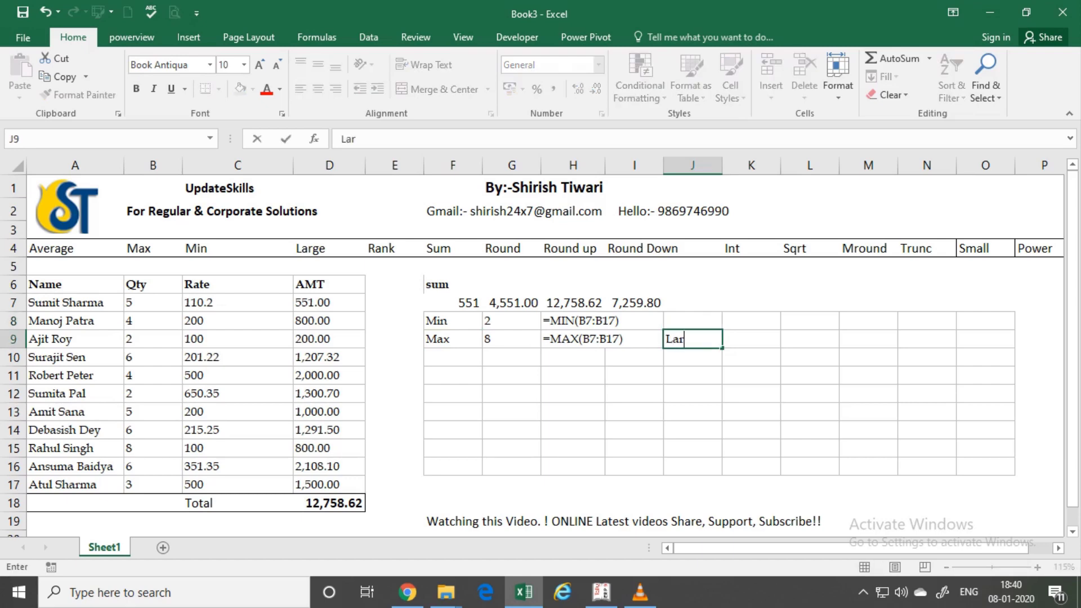
pyautogui.write('rge')
pyautogui.press('Tab')
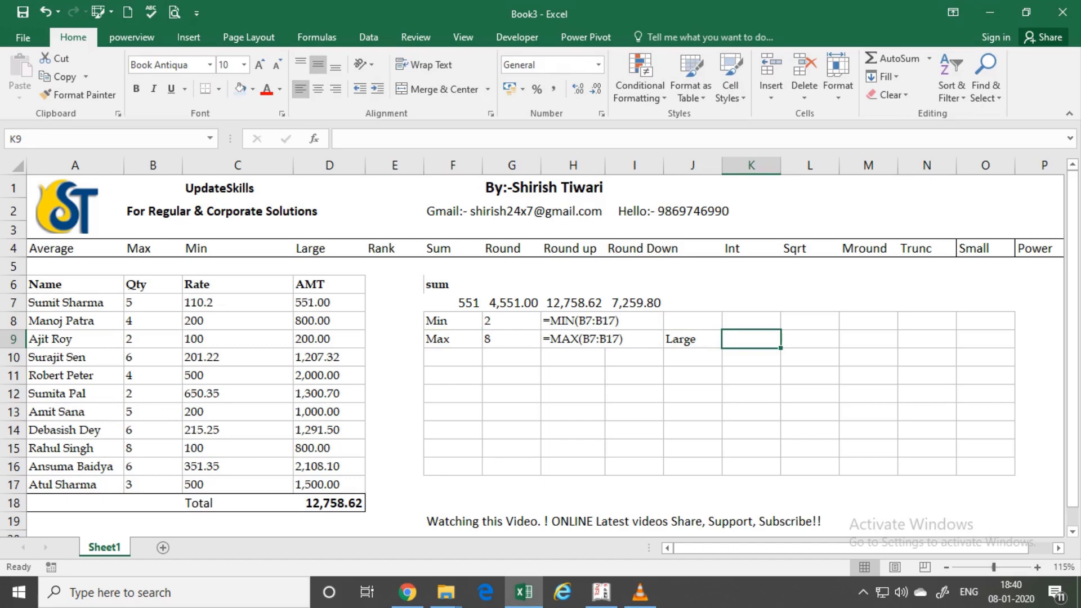
pyautogui.write('=lar')
pyautogui.press('Tab')
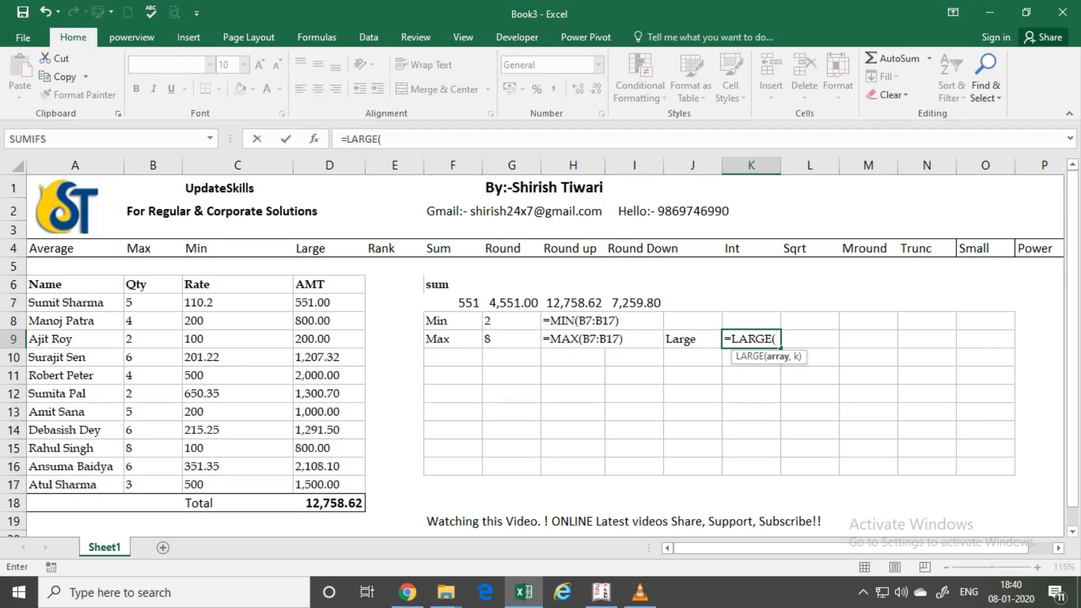
pyautogui.moveTo(152, 303); pyautogui.dragTo(152, 484)
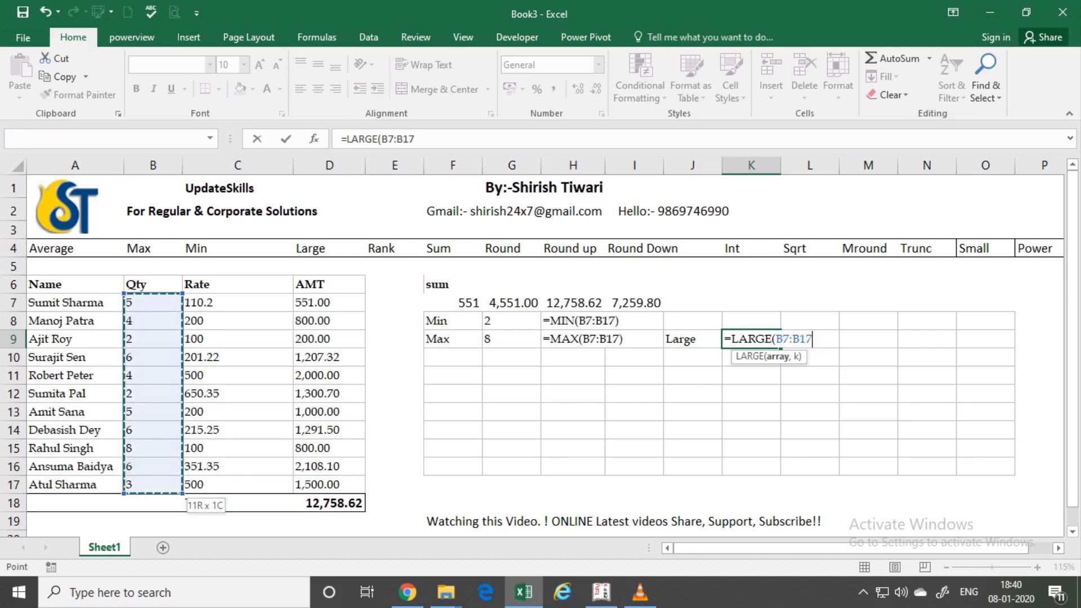
pyautogui.write(',')
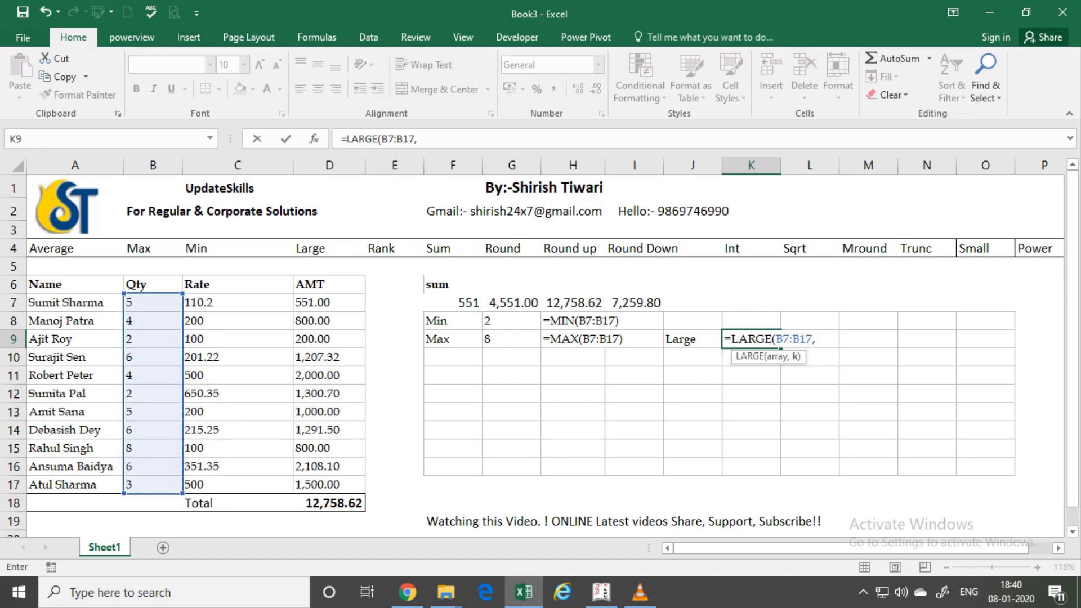
pyautogui.write('2')
pyautogui.write(')')
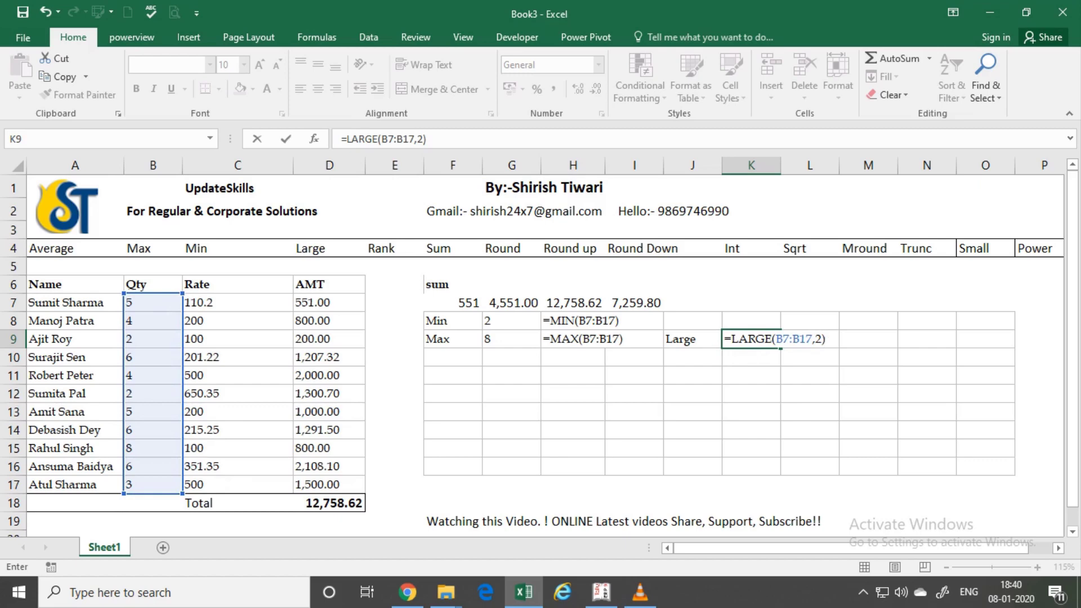
pyautogui.press('Return')
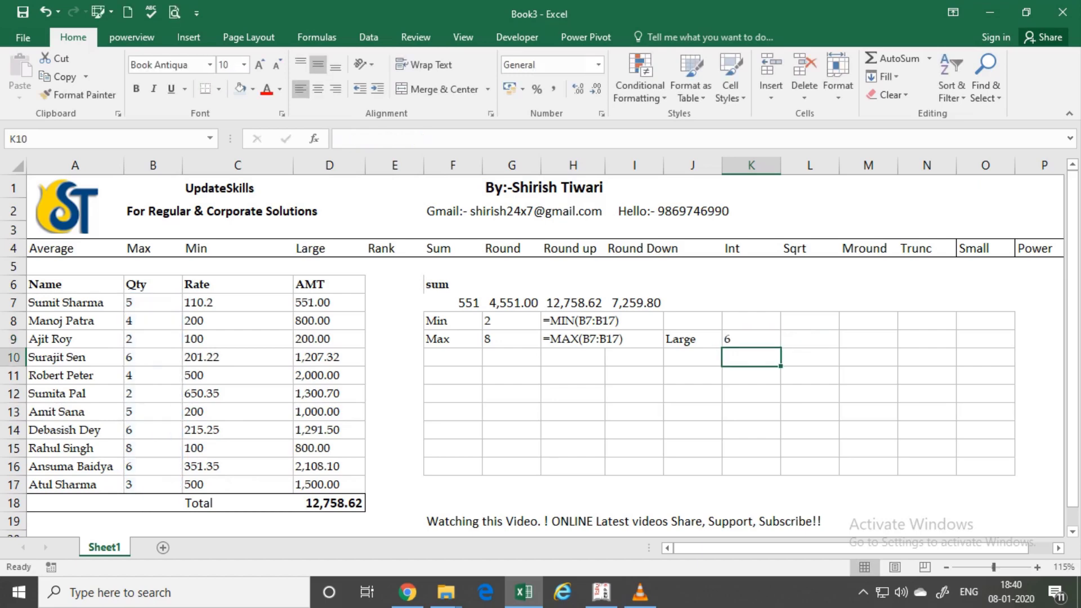
pyautogui.click(751, 339)
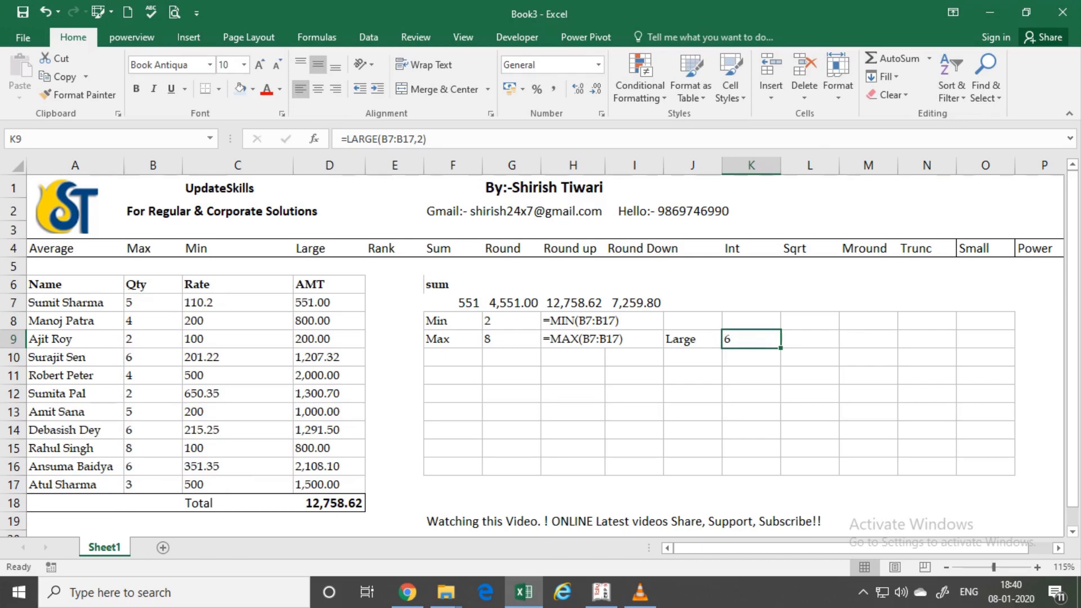
# Enter =LARGE(B7:B17,3) in L9 for the third-largest Qty, 6.
pyautogui.click(810, 339)
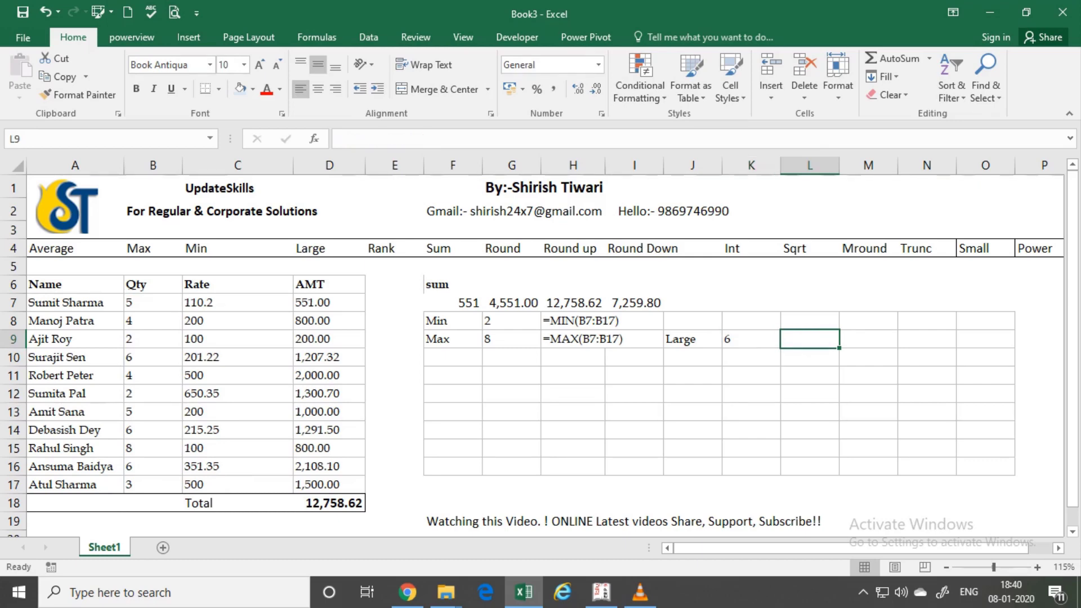
pyautogui.write('=lar')
pyautogui.press('Tab')
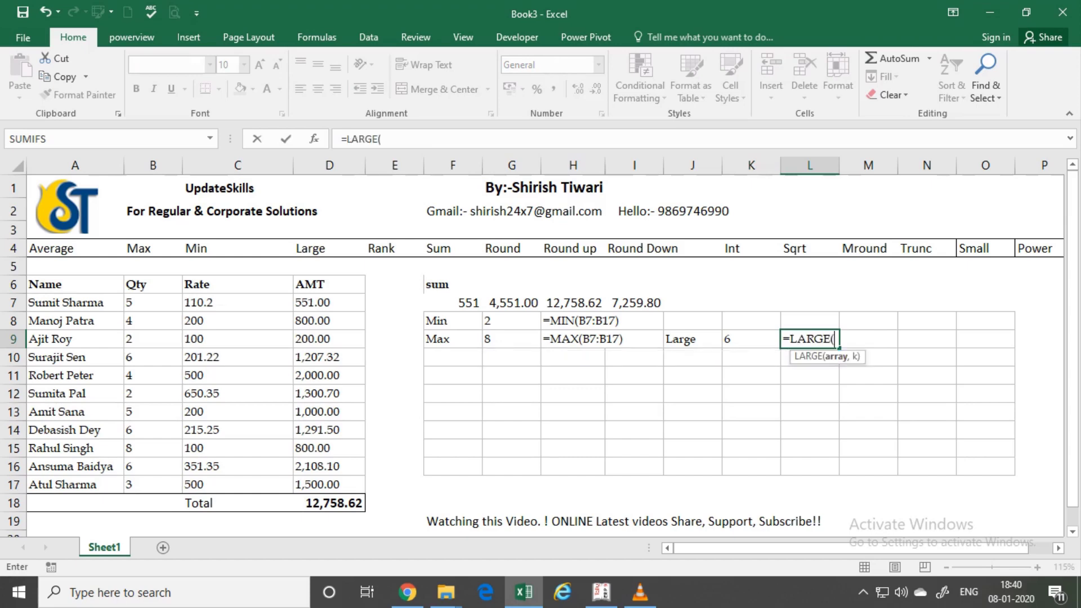
pyautogui.press('Left')
pyautogui.press('Left')
pyautogui.press('Left')
pyautogui.press('Left')
pyautogui.press('Left')
pyautogui.press('Left')
pyautogui.press('Left')
pyautogui.press('Left')
pyautogui.press('Left')
pyautogui.press('Up')
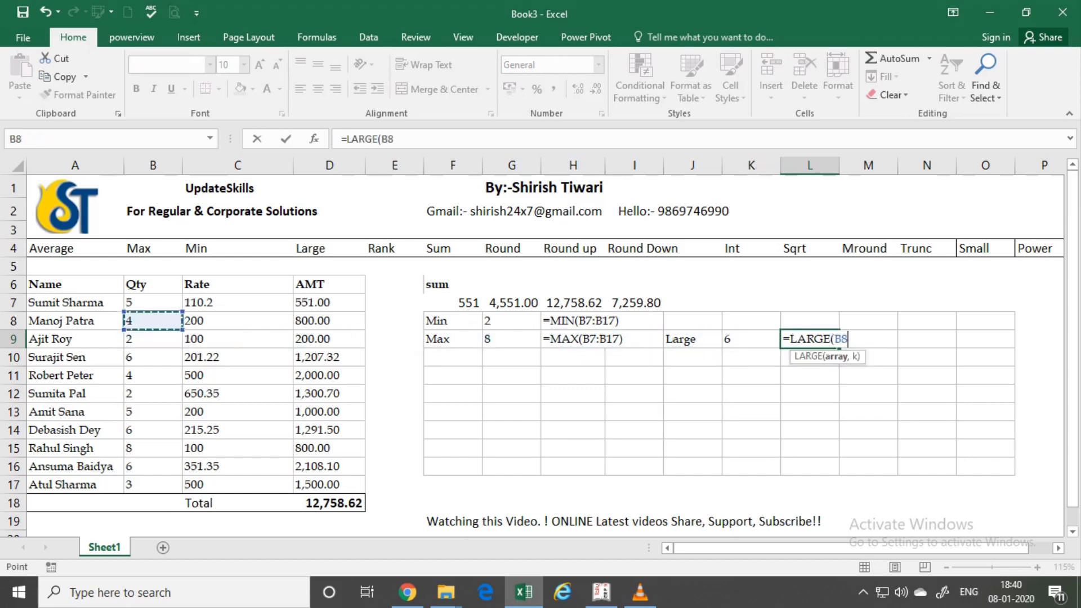
pyautogui.press('Up')
pyautogui.hotkey('shift', 'Down')
pyautogui.hotkey('shift', 'Down')
pyautogui.hotkey('shift', 'Down')
pyautogui.hotkey('shift', 'Down')
pyautogui.hotkey('shift', 'Down')
pyautogui.hotkey('shift', 'Down')
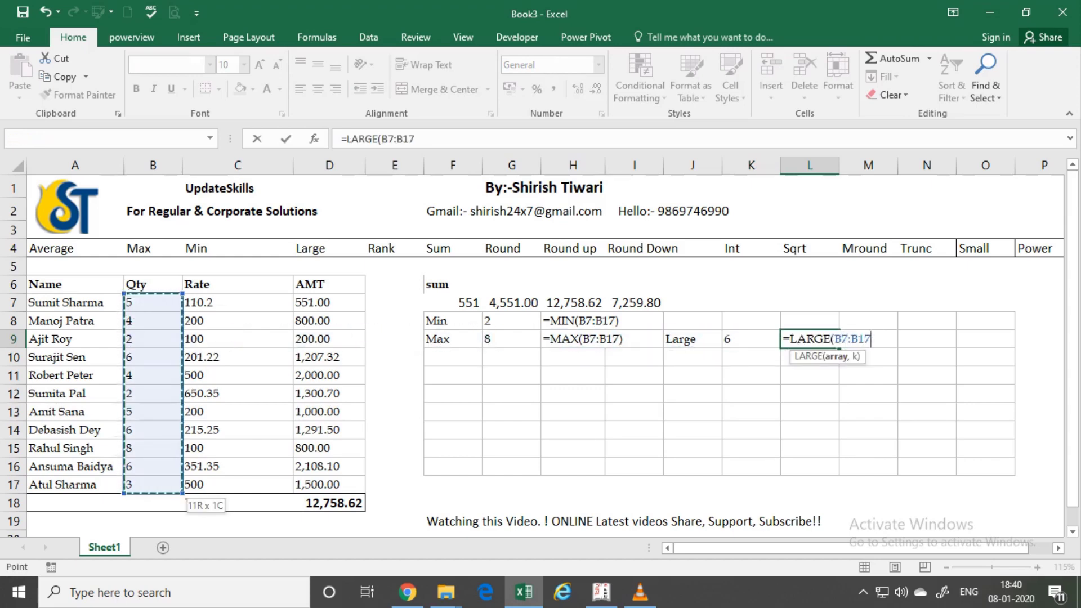
pyautogui.write(',3)')
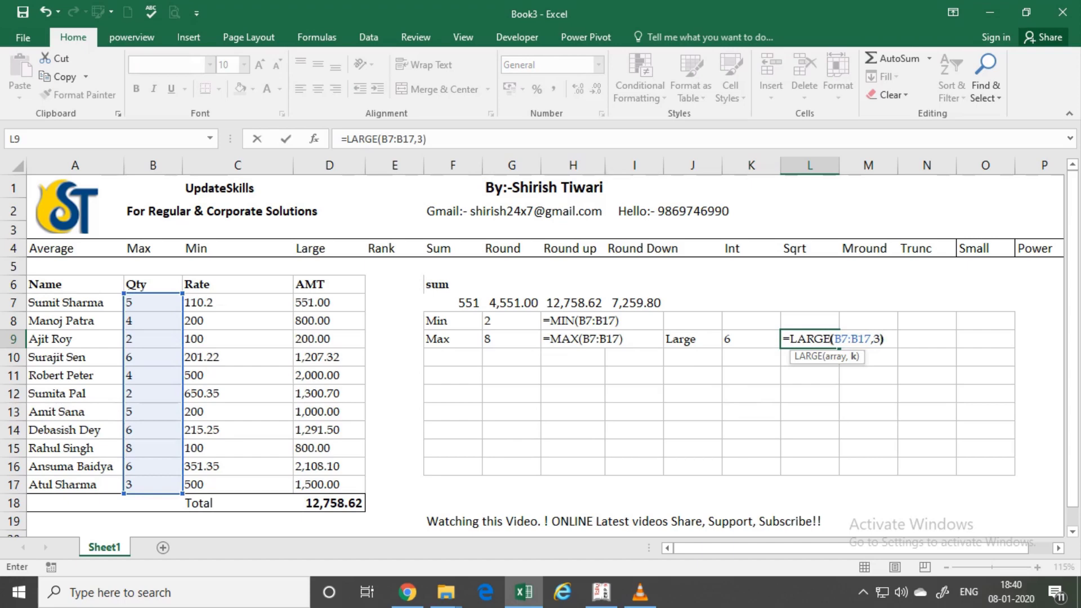
pyautogui.press('Return')
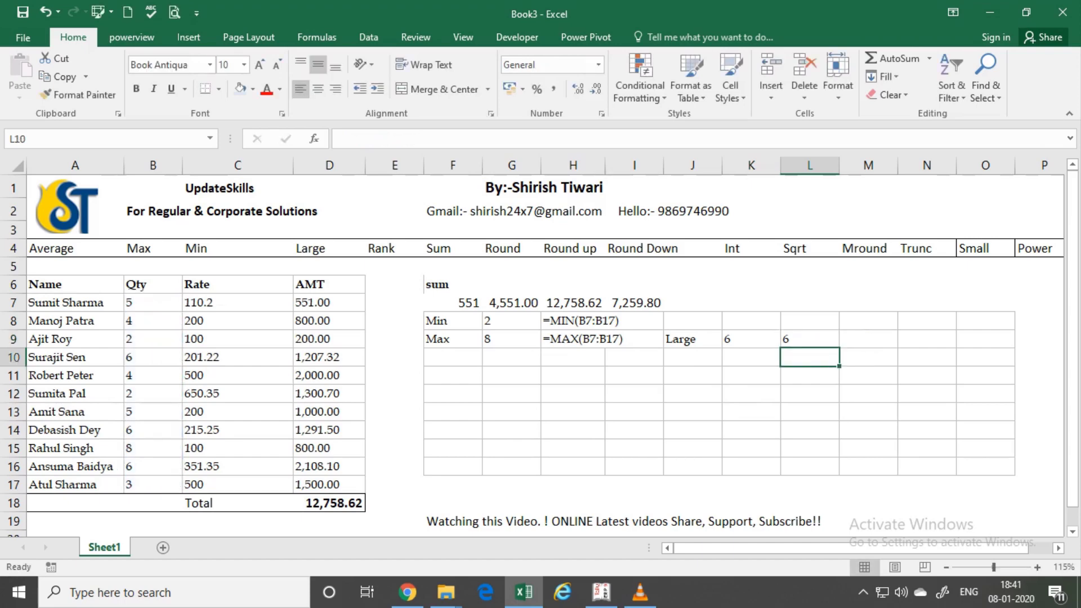
pyautogui.press('Left')
pyautogui.press('Left')
pyautogui.press('Left')
pyautogui.press('Left')
pyautogui.press('Left')
pyautogui.press('Left')
pyautogui.press('Left')
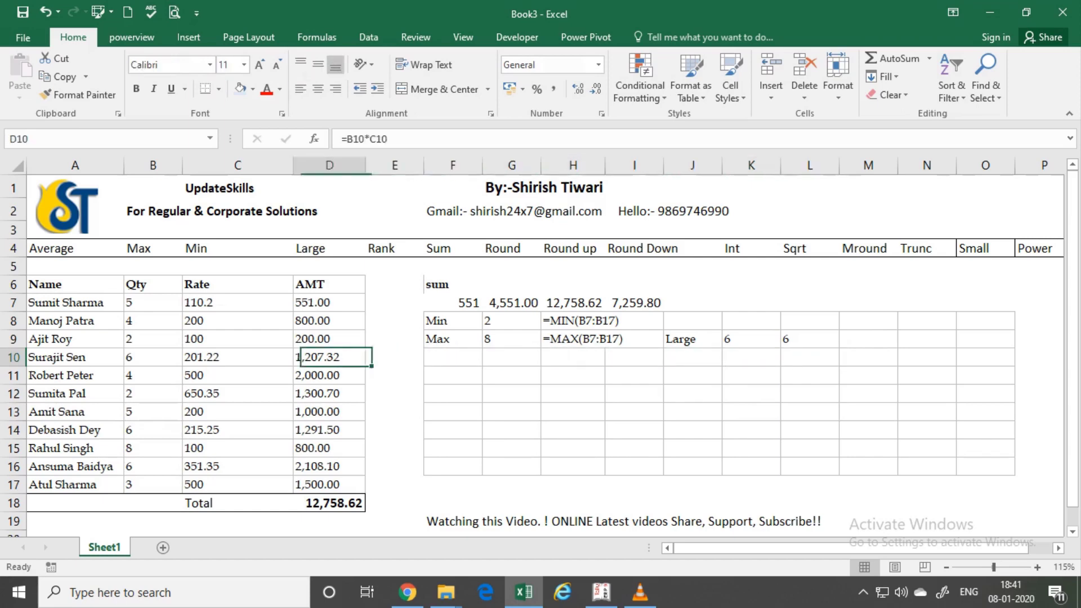
pyautogui.press('Left')
pyautogui.press('Left')
# Change the Qty in B10 to 1, lowering Min to 1.
pyautogui.press('Up')
pyautogui.press('Up')
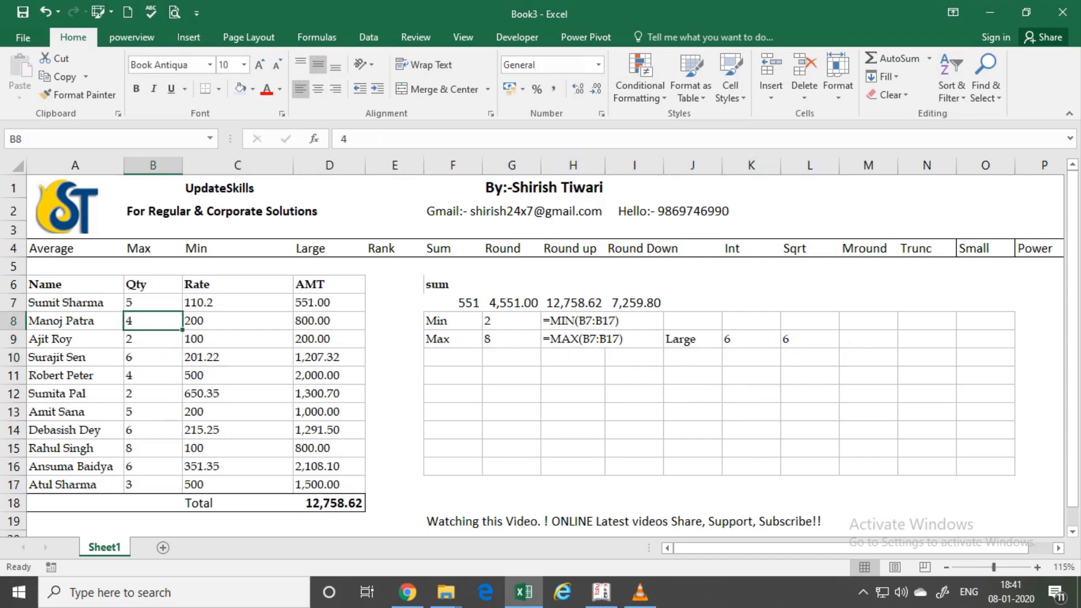
pyautogui.press('Up')
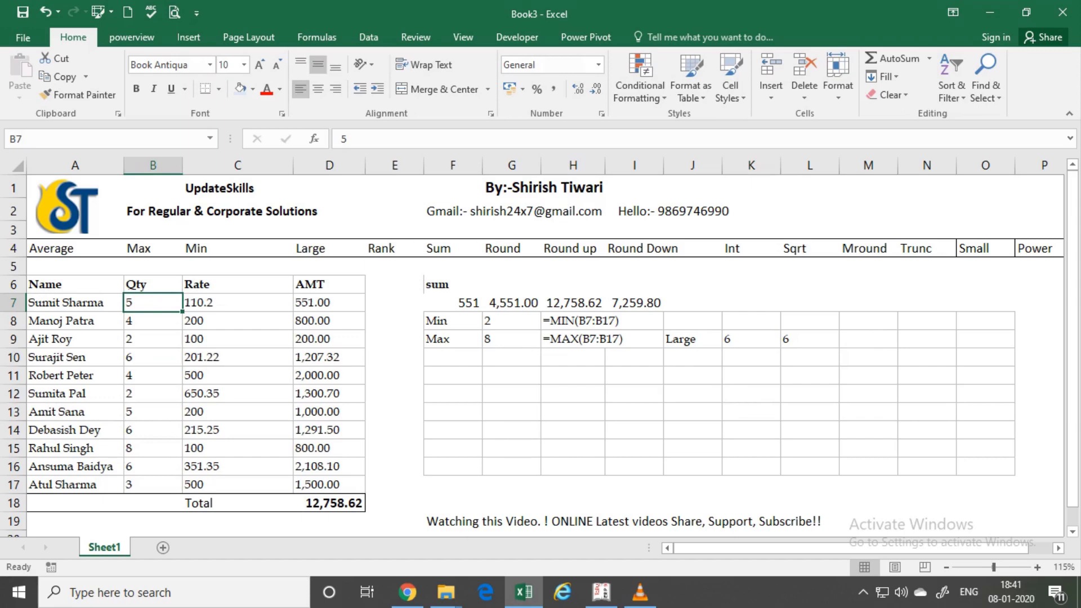
pyautogui.press('Down')
pyautogui.press('Down')
pyautogui.press('Down')
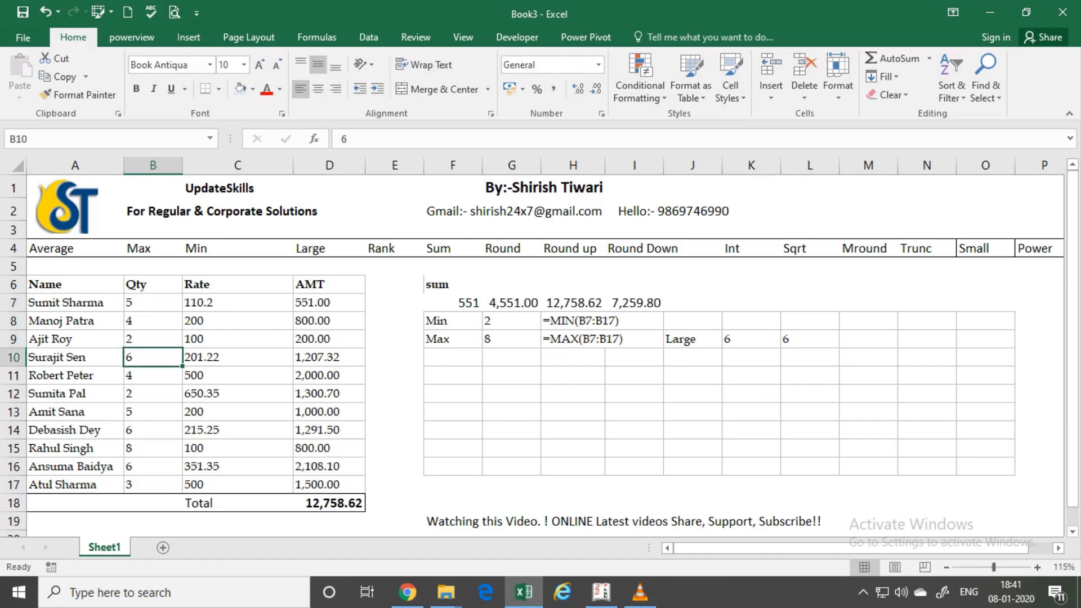
pyautogui.write('1')
pyautogui.press('Return')
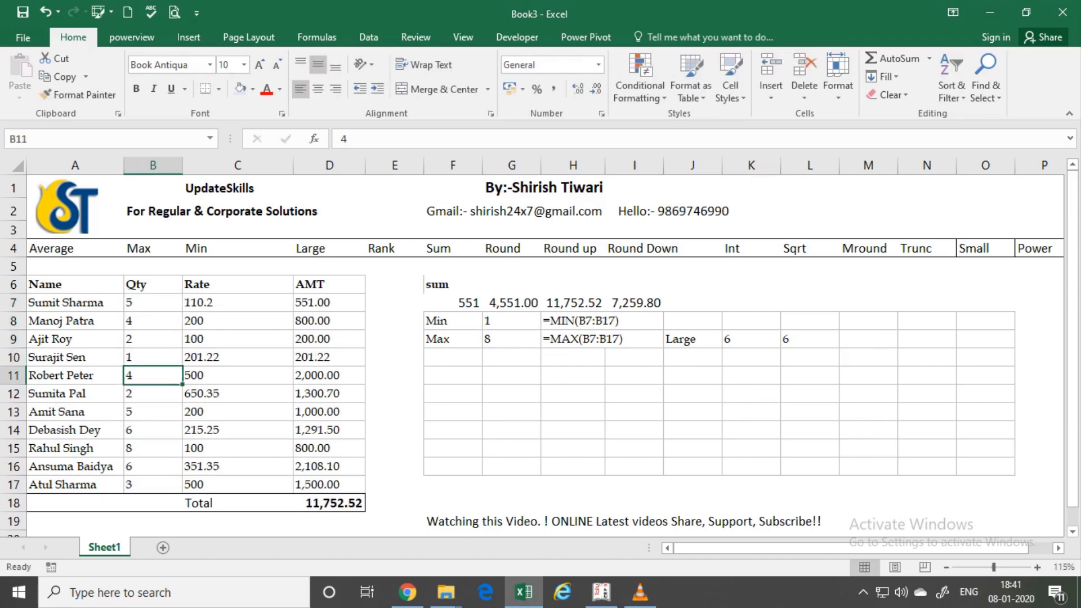
# Change the Qty in B14 to 2, making the total 10,891.52.
pyautogui.press('Down')
pyautogui.press('Down')
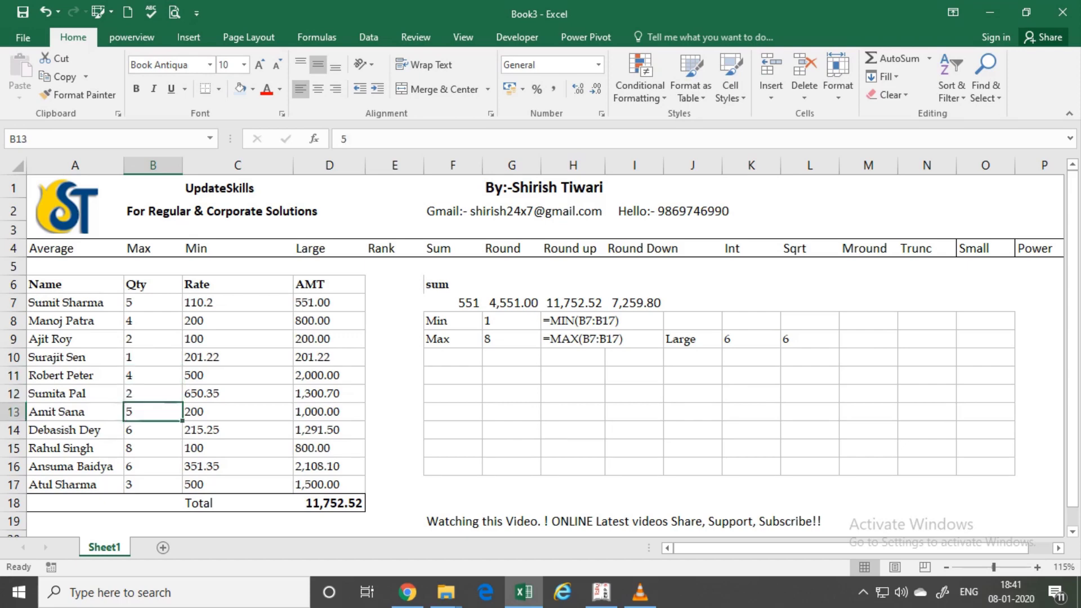
pyautogui.press('Down')
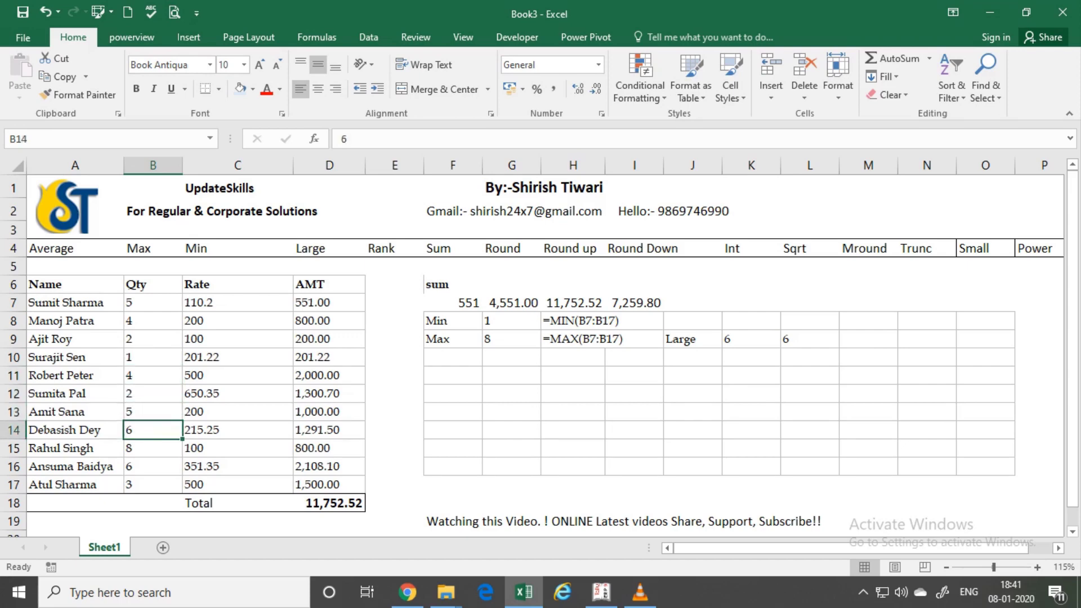
pyautogui.write('2')
pyautogui.press('Return')
pyautogui.press('Up')
pyautogui.press('Right')
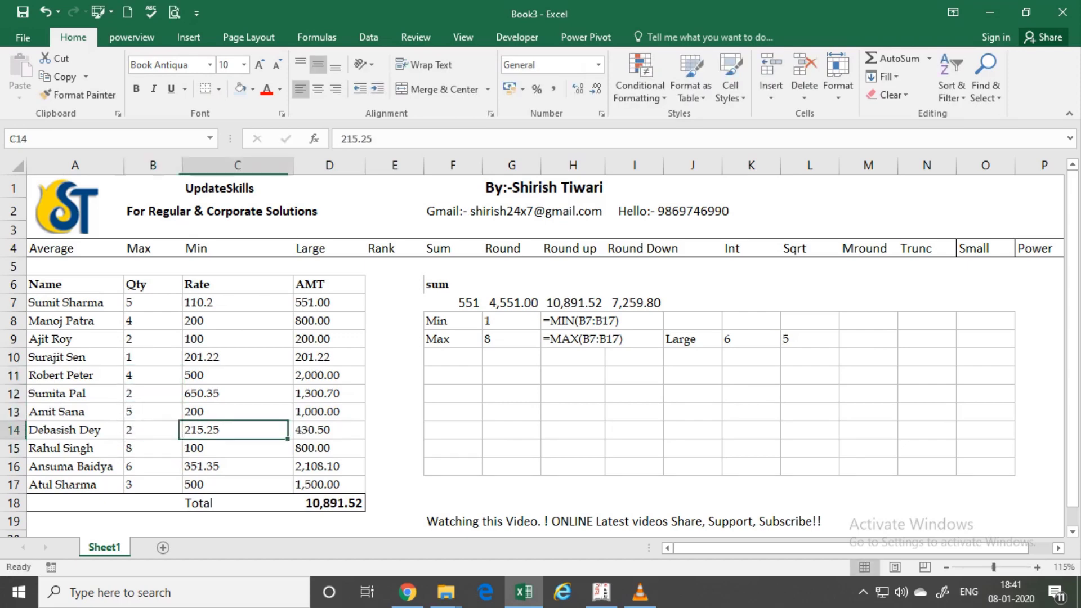
pyautogui.press('Right')
pyautogui.press('Right')
pyautogui.press('Right')
pyautogui.press('Right')
pyautogui.press('Right')
pyautogui.press('Up')
pyautogui.press('Up')
pyautogui.press('Up')
pyautogui.press('Up')
pyautogui.press('Up')
pyautogui.press('Right')
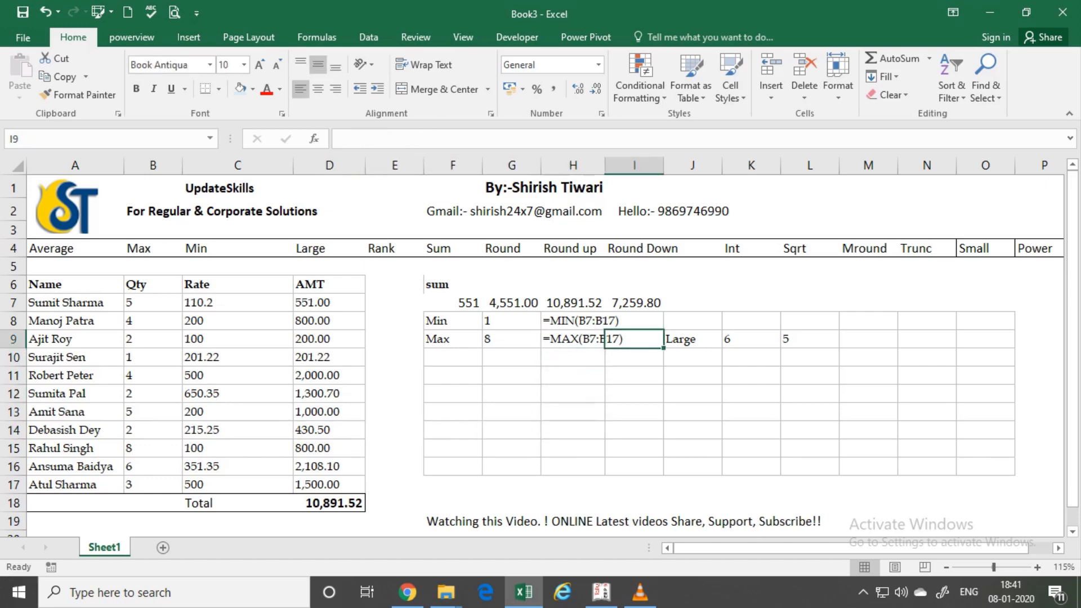
pyautogui.press('Right')
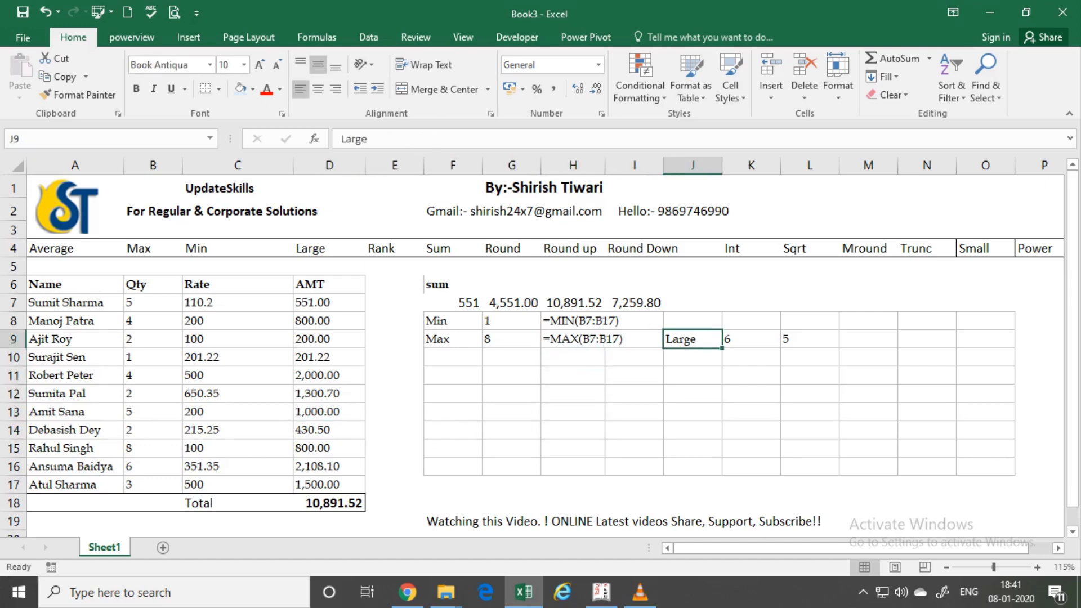
pyautogui.press('Up')
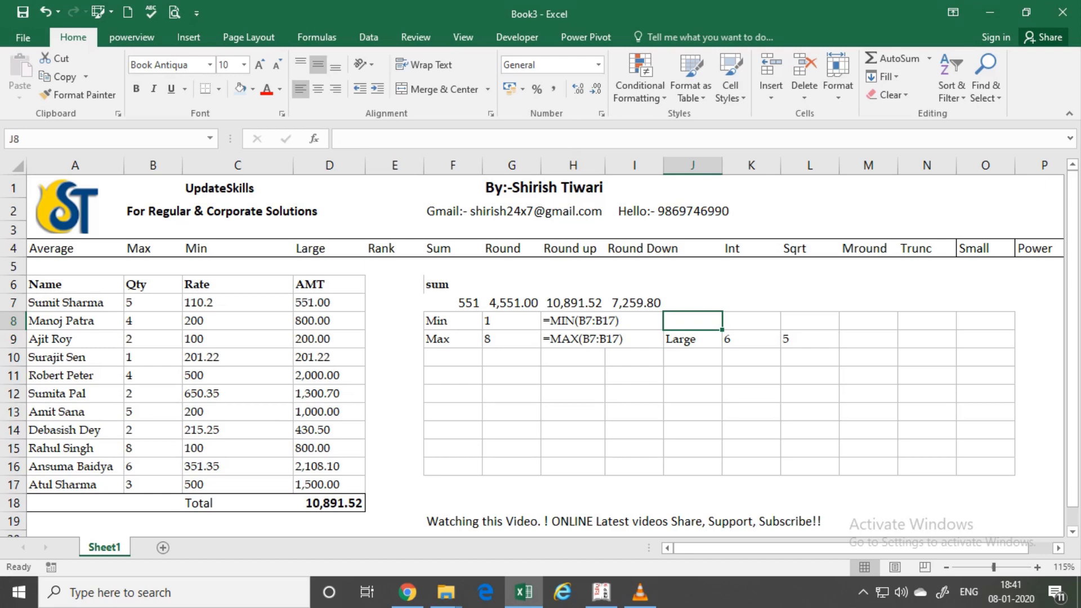
# Start a SMALL formula in J8 over the Qty range B7:B17 with rank 2.
pyautogui.write('=')
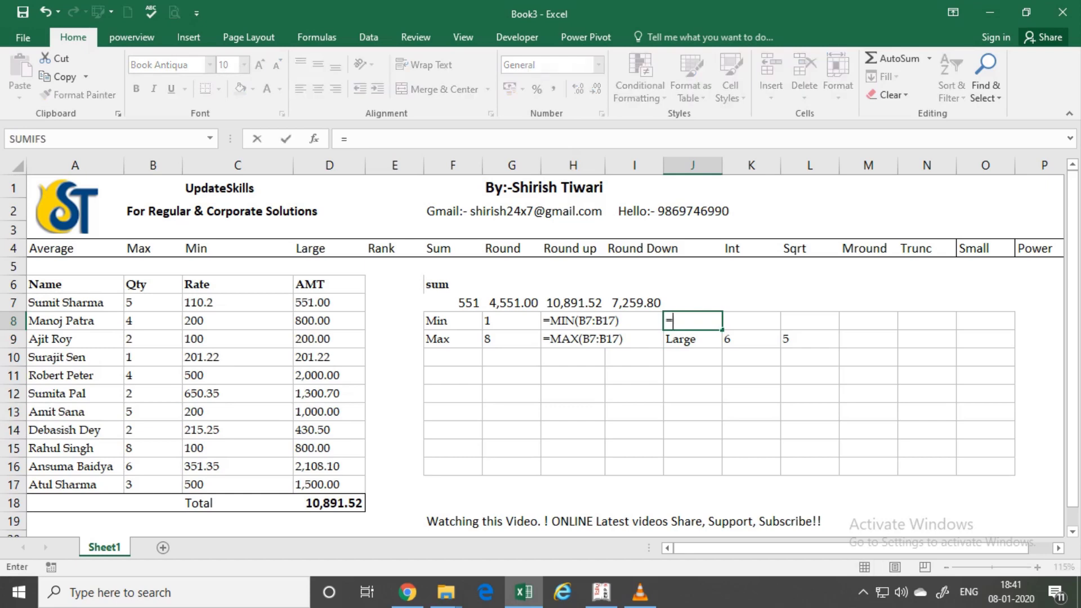
pyautogui.write('sm')
pyautogui.press('Tab')
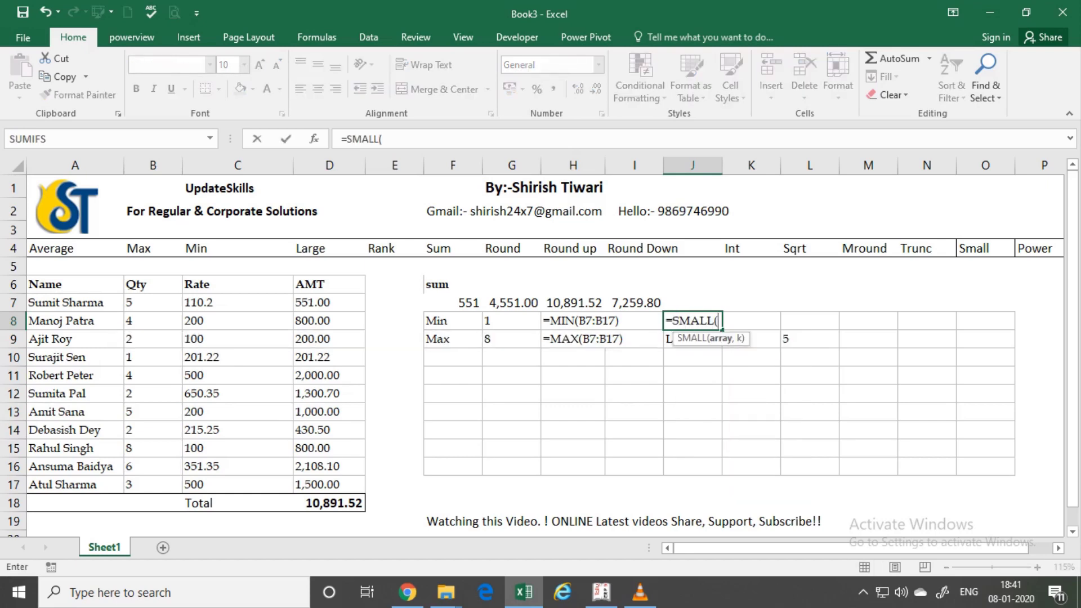
pyautogui.press('Left')
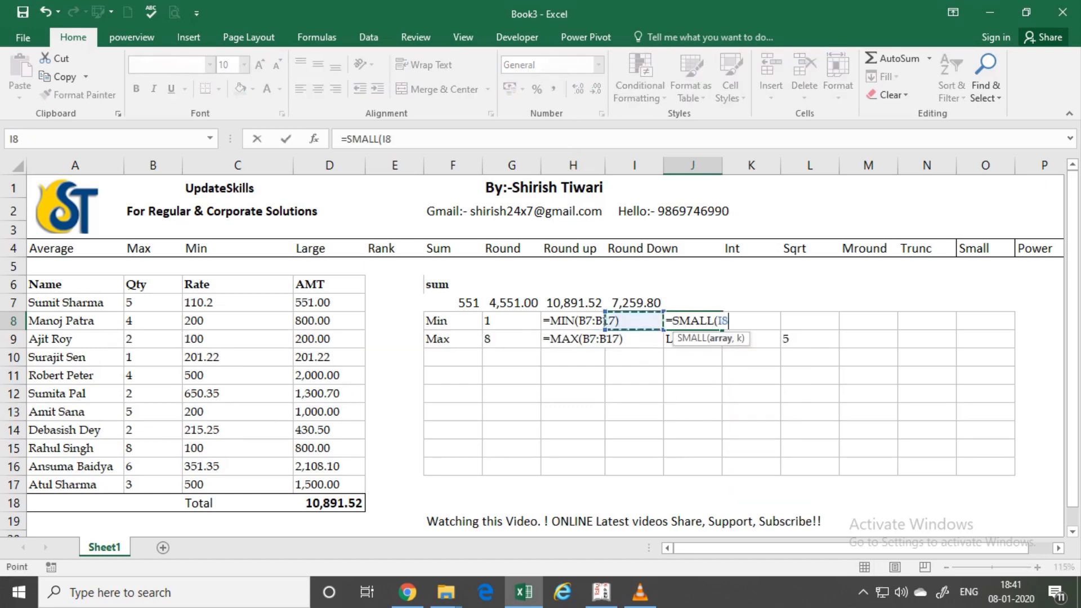
pyautogui.press('Left')
pyautogui.press('Left')
pyautogui.press('Left')
pyautogui.press('Left')
pyautogui.press('Left')
pyautogui.press('Left')
pyautogui.press('Up')
pyautogui.hotkey('ctrl', 'shift', 'Down')
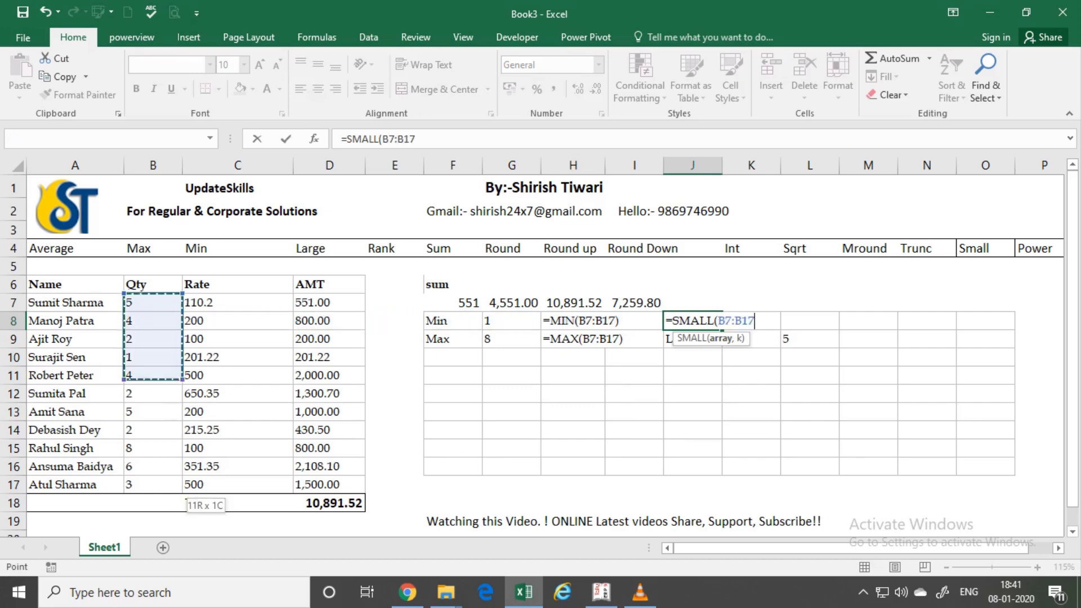
pyautogui.write(',')
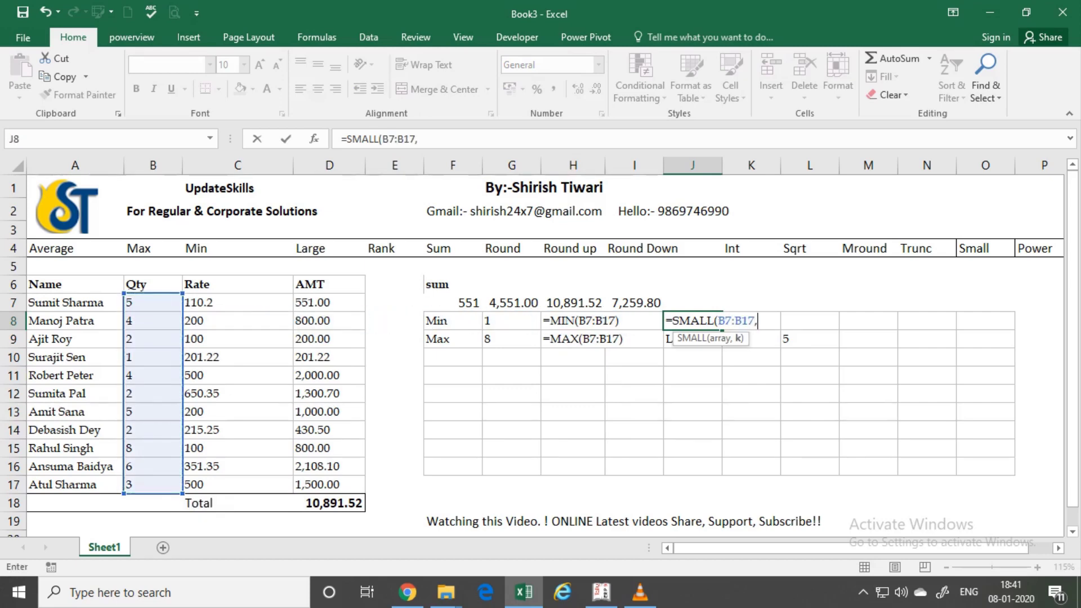
pyautogui.write('2')
# Correct the rank argument and commit =SMALL(B7:B17,2) in J8.
pyautogui.press('BackSpace')
pyautogui.write('1')
pyautogui.press('BackSpace')
pyautogui.write('2,3')
pyautogui.press('BackSpace')
pyautogui.write('2')
pyautogui.write(')')
pyautogui.press('BackSpace')
pyautogui.press('BackSpace')
pyautogui.press('BackSpace')
pyautogui.press('Return')
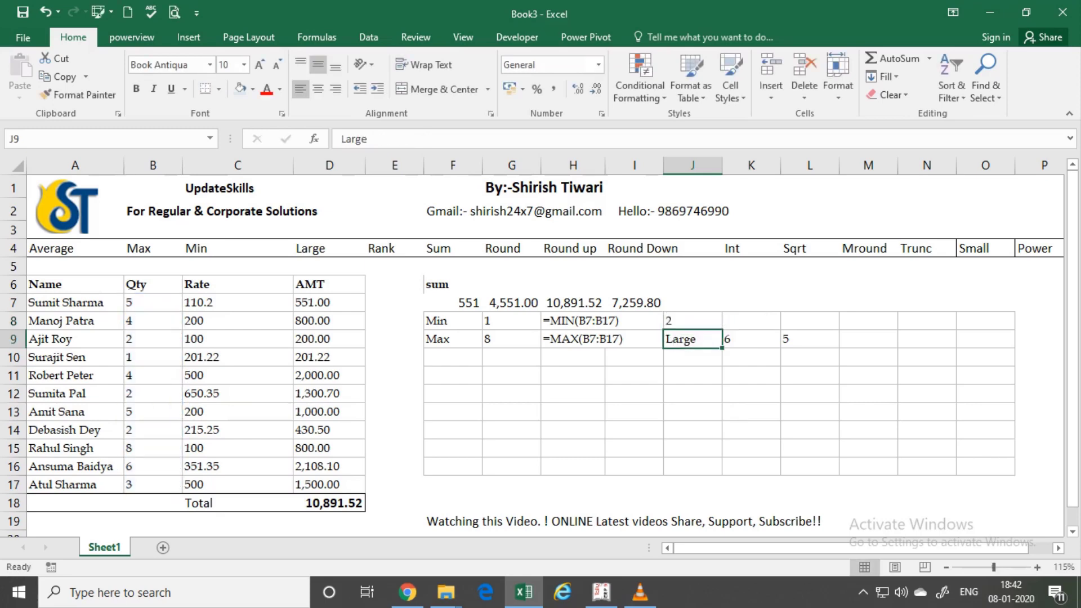
pyautogui.click(751, 321)
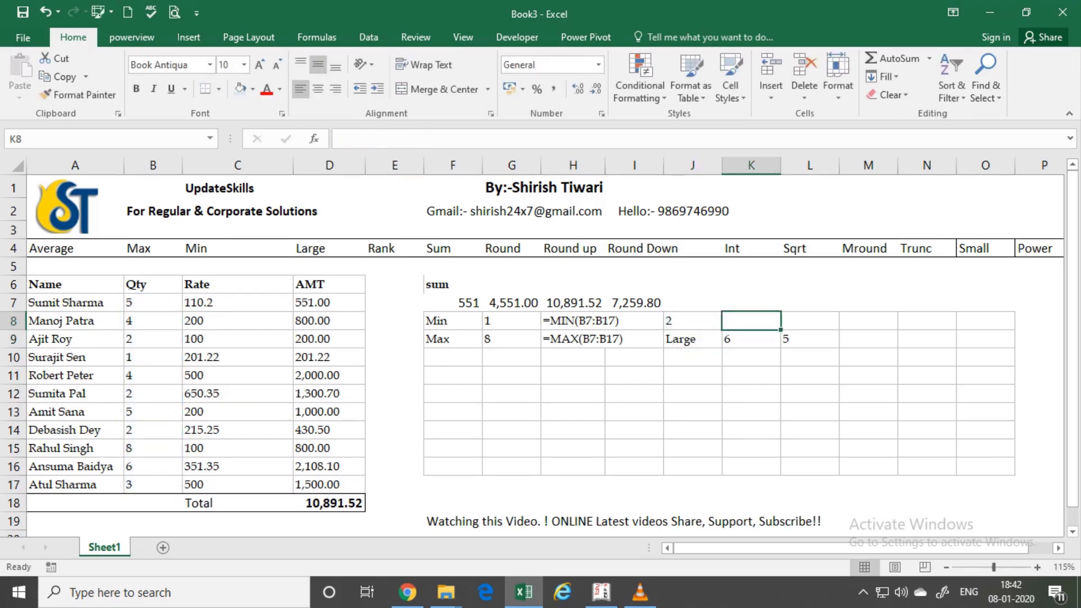
pyautogui.click(693, 321)
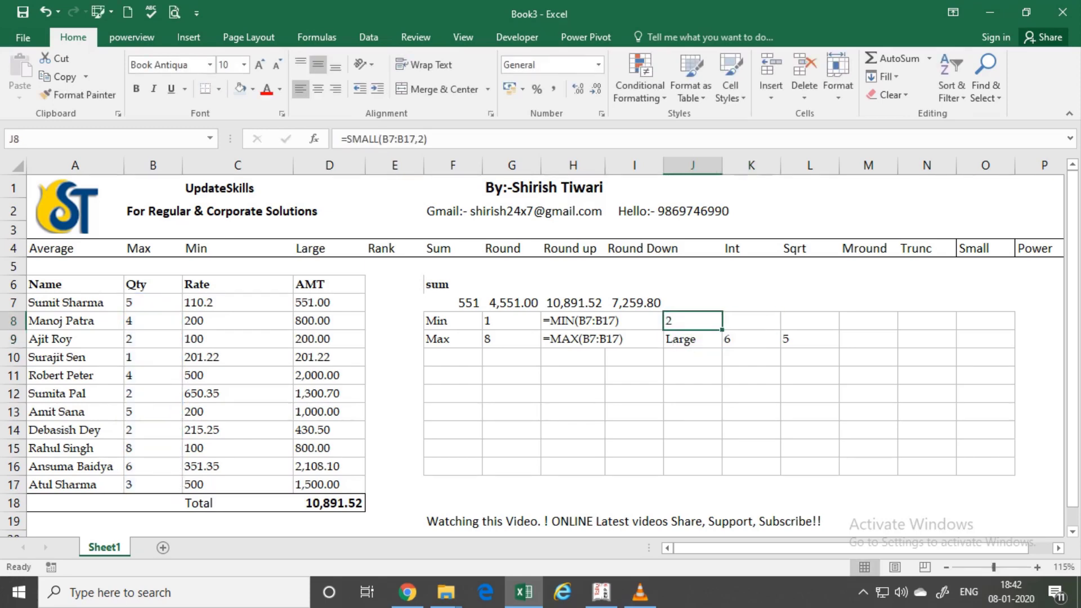
# Overwrite J8 with the label 'small' and put =SMALL(B7:B17,2) in K8, returning 2.
pyautogui.write('small')
pyautogui.press('Tab')
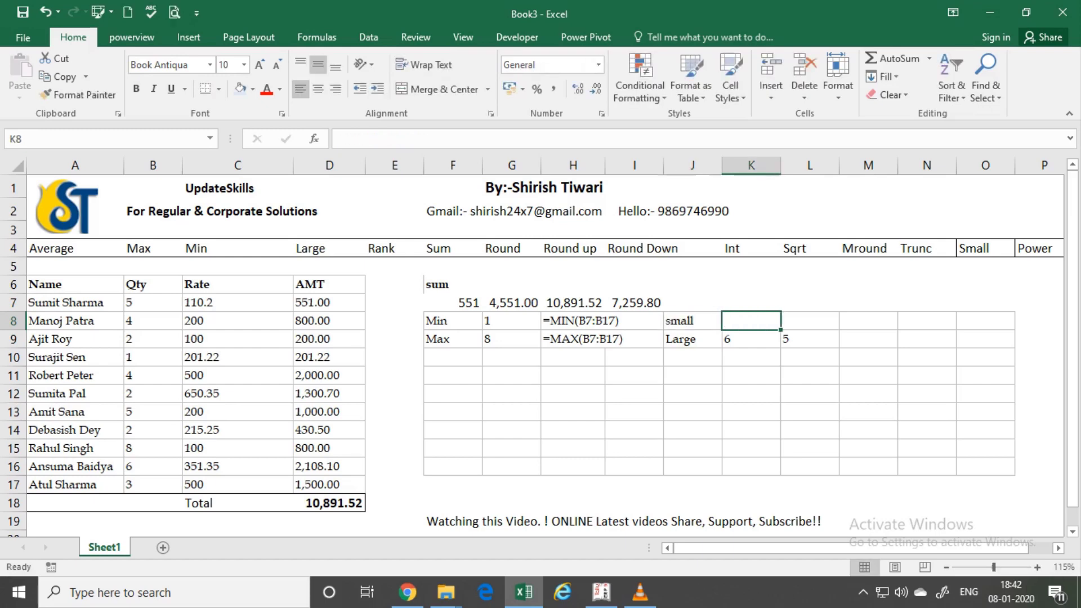
pyautogui.write('=sma')
pyautogui.press('Tab')
pyautogui.press('Left')
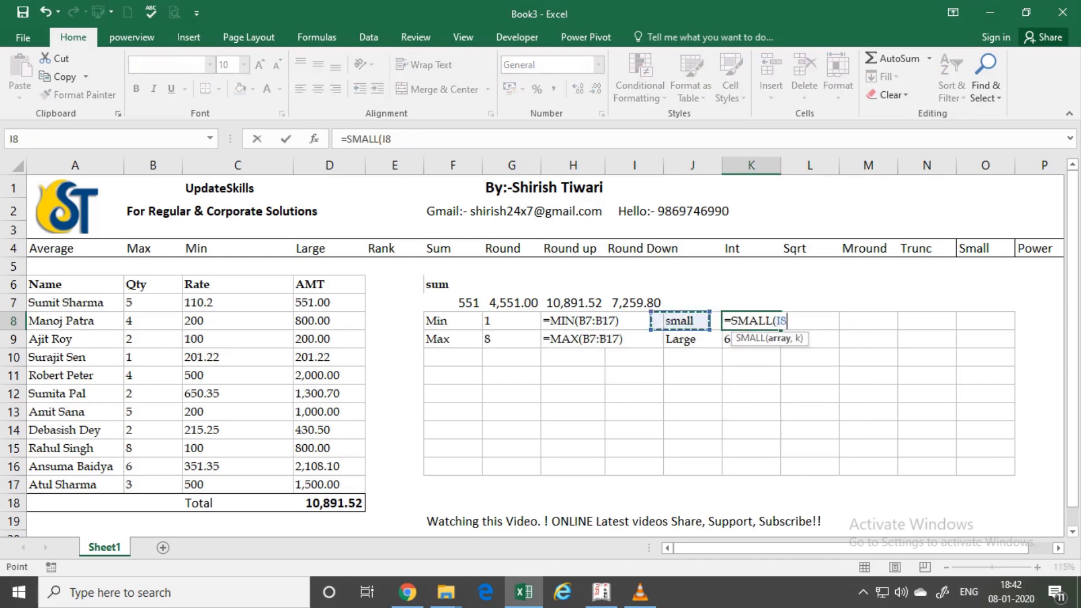
pyautogui.press('Left')
pyautogui.press('Left')
pyautogui.press('Left')
pyautogui.press('Left')
pyautogui.press('Left')
pyautogui.press('Left')
pyautogui.press('Left')
pyautogui.press('Up')
pyautogui.hotkey('shift', 'Down')
pyautogui.hotkey('shift', 'Down')
pyautogui.hotkey('shift', 'Down')
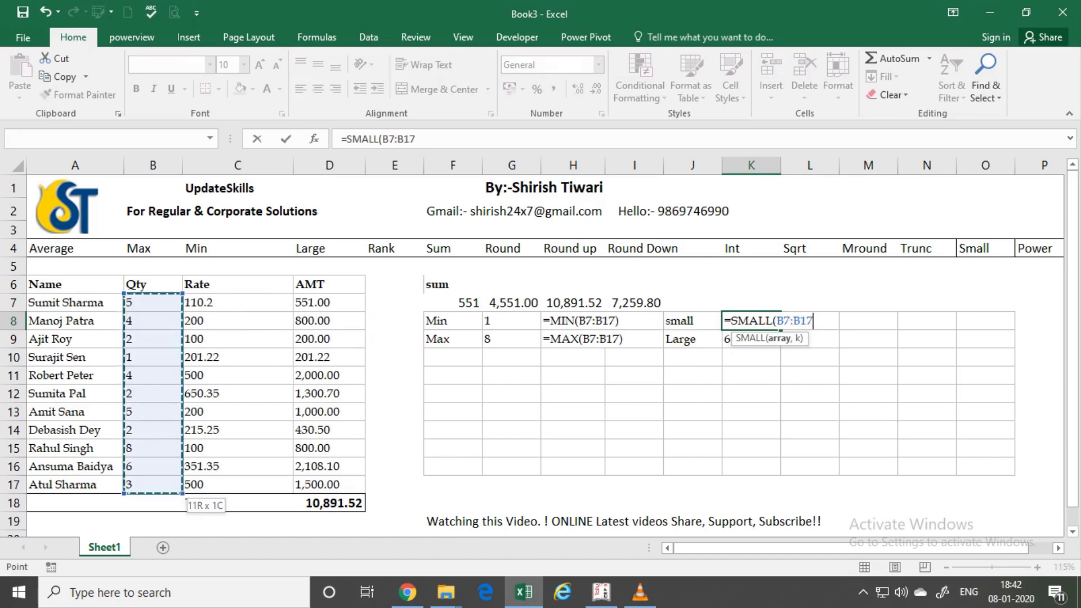
pyautogui.write(',2)')
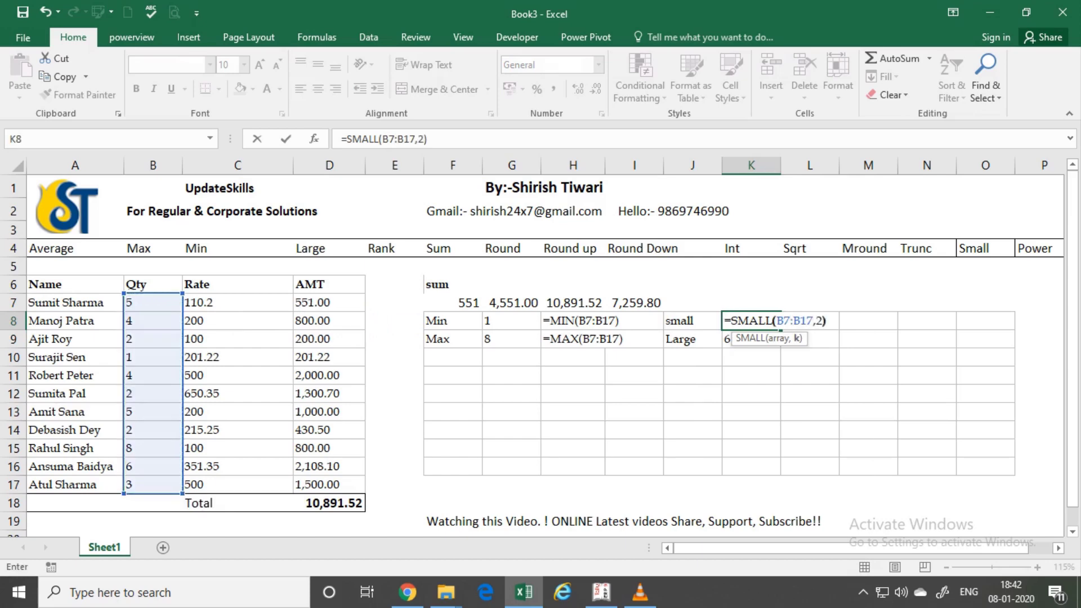
pyautogui.press('Return')
pyautogui.press('Right')
pyautogui.press('Right')
pyautogui.press('Up')
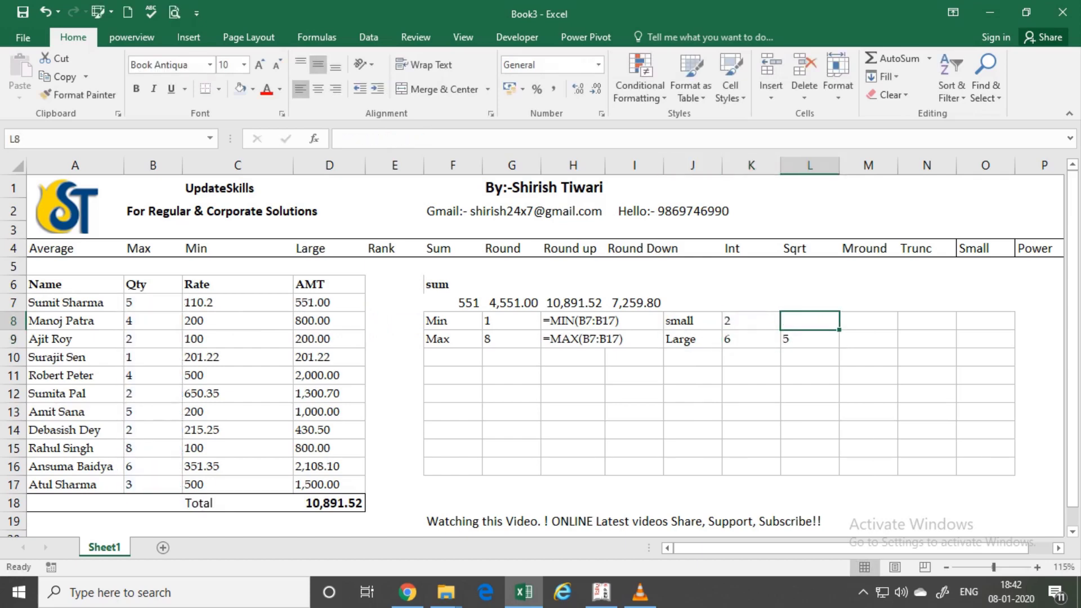
# Enter =FORMULATEXT(K8) in L8 and fill it down into L9.
pyautogui.write('=fo')
pyautogui.press('BackSpace')
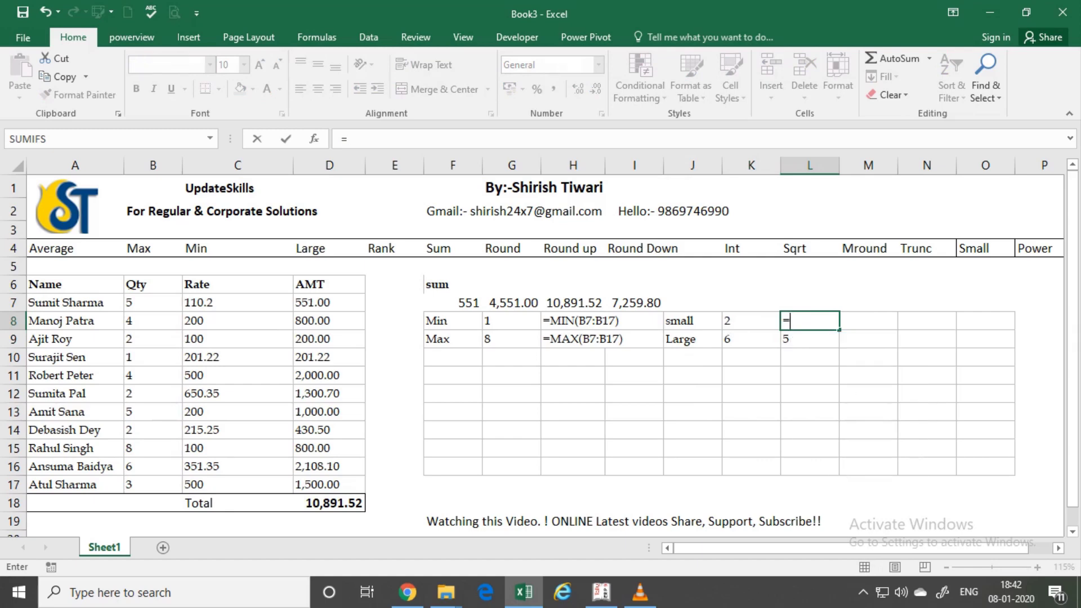
pyautogui.write('for')
pyautogui.press('Down')
pyautogui.press('Down')
pyautogui.press('Down')
pyautogui.press('Down')
pyautogui.press('Down')
pyautogui.press('Tab')
pyautogui.press('Left')
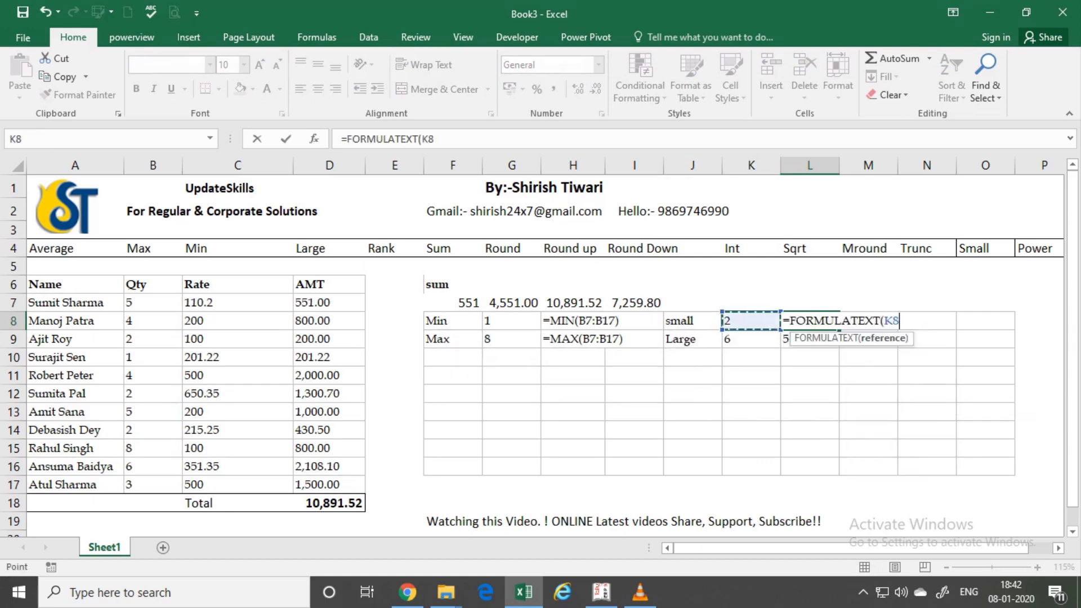
pyautogui.hotkey('ctrl', 'Return')
pyautogui.hotkey('shift', 'Down')
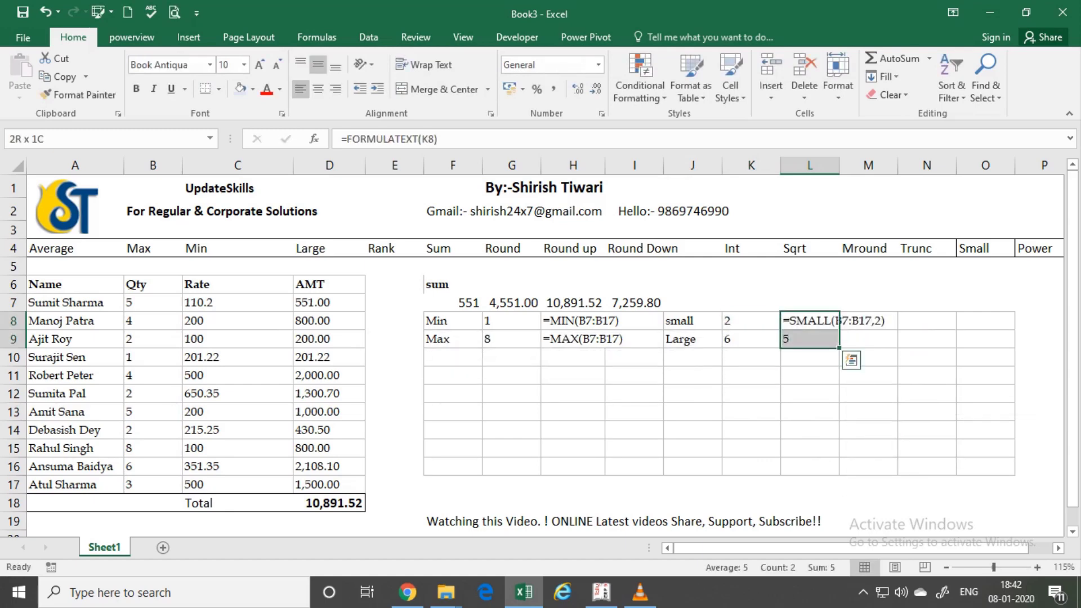
pyautogui.hotkey('ctrl', 'd')
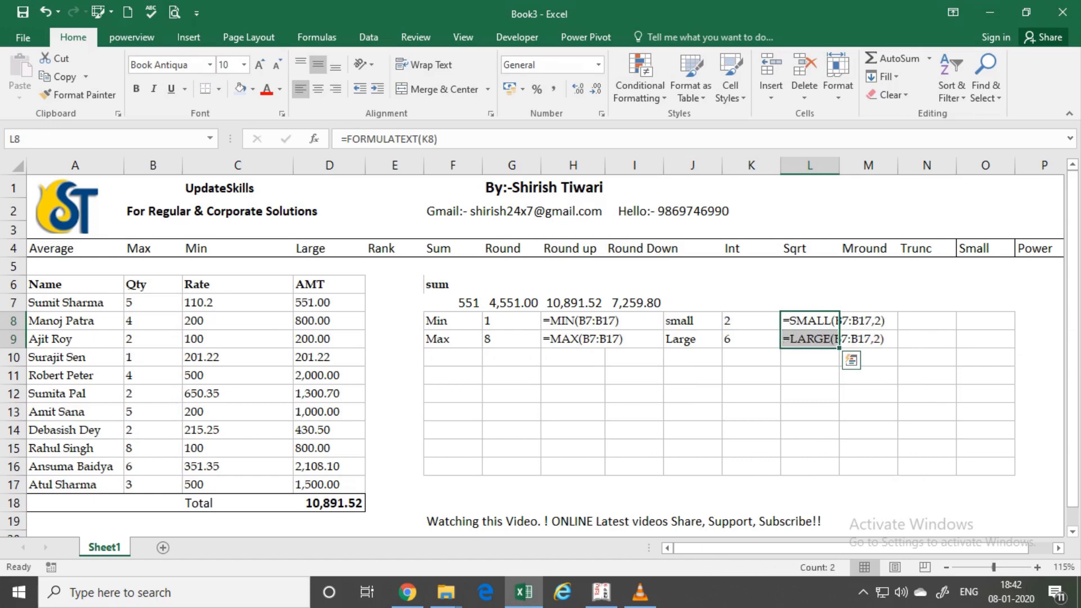
# Check the FORMULATEXT result copied into L9, showing =LARGE(B7:B17,2).
pyautogui.press('Right')
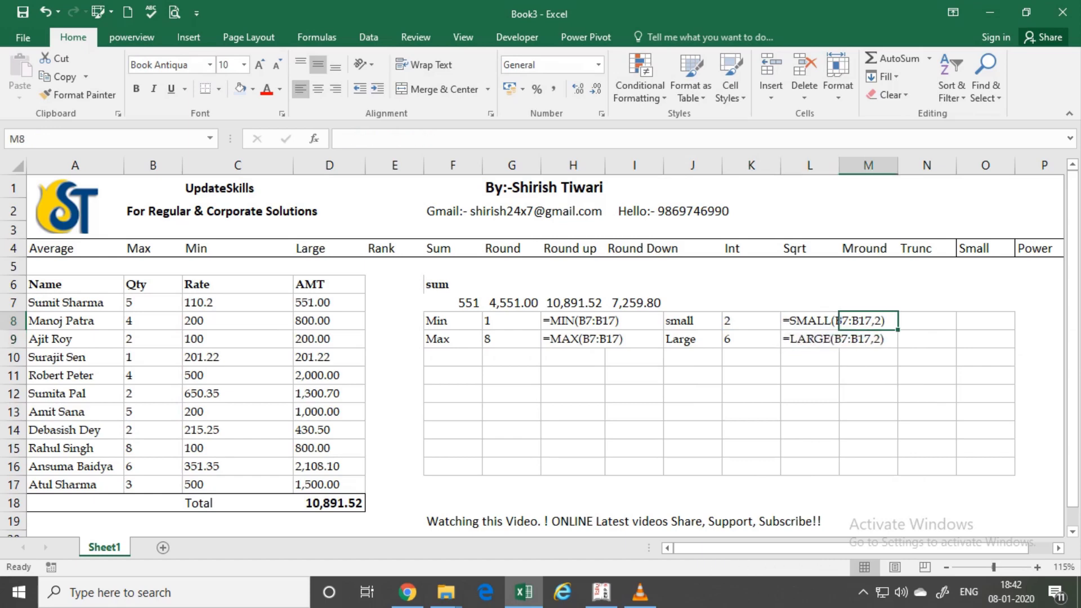
pyautogui.press('Down')
pyautogui.press('Left')
pyautogui.click(869, 339)
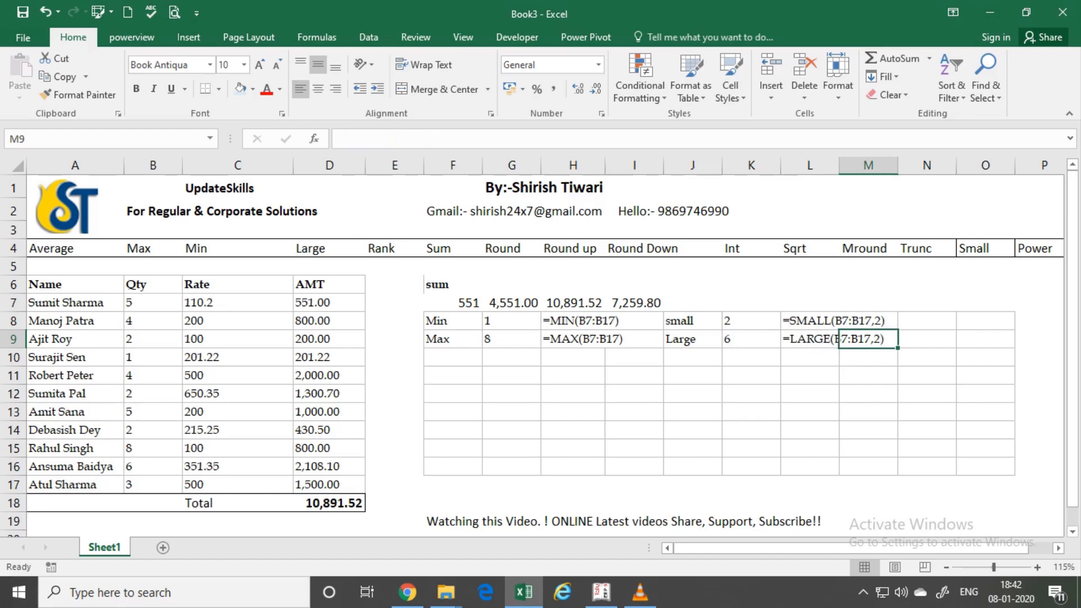
pyautogui.press('Down')
pyautogui.press('Left')
pyautogui.press('Left')
pyautogui.press('Left')
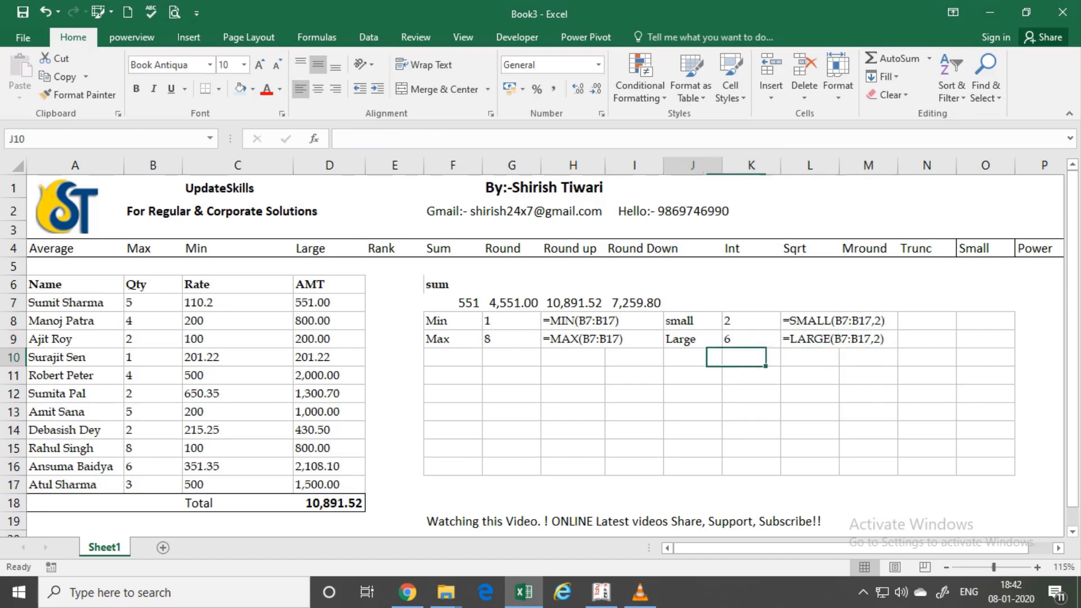
pyautogui.press('Left')
pyautogui.press('Left')
pyautogui.press('Left')
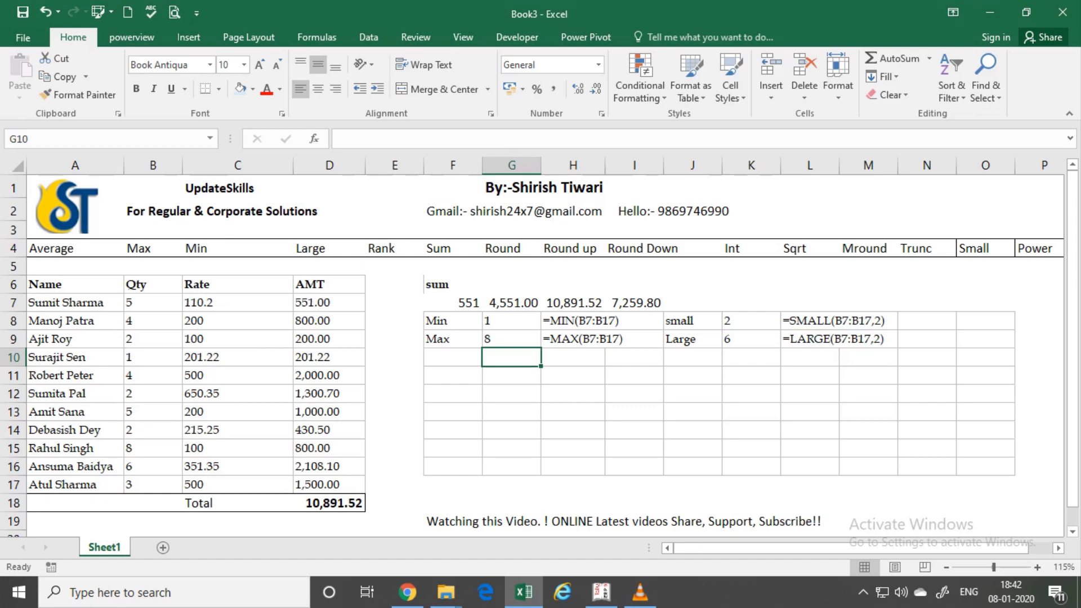
# Label F11 'Aveage' and enter =AVERAGE(B7:B17) in G11, returning 3.818182.
pyautogui.press('Left')
pyautogui.press('Down')
pyautogui.write('Av')
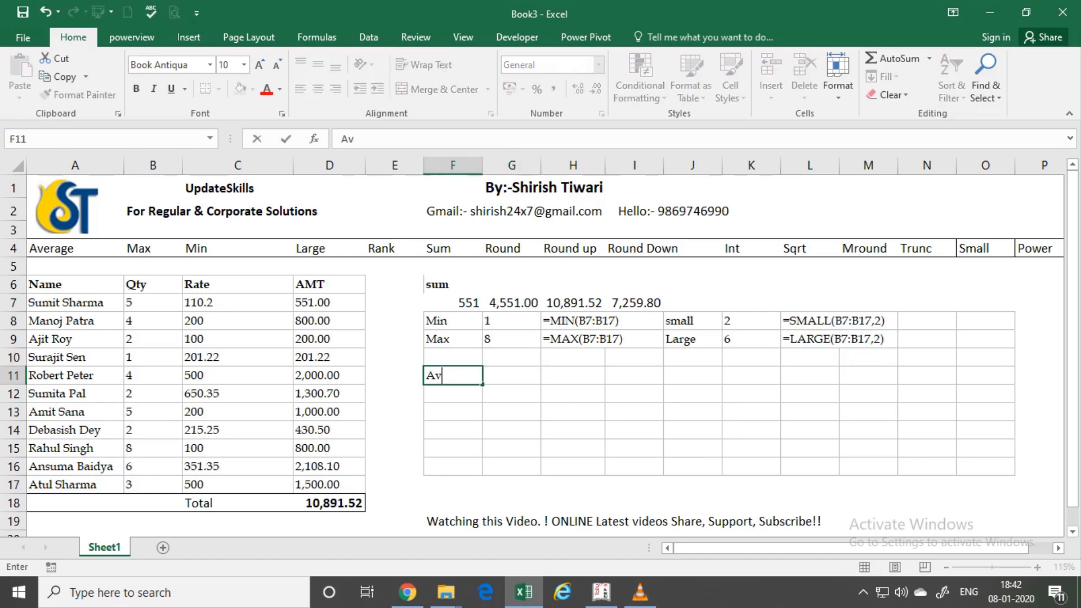
pyautogui.write('eage')
pyautogui.press('Tab')
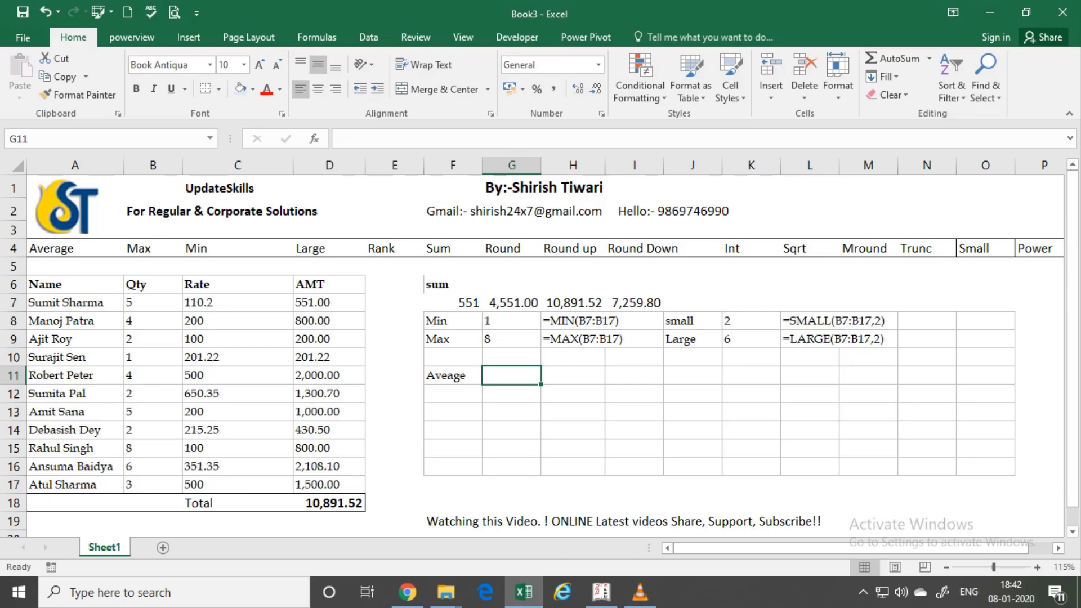
pyautogui.write('=avr')
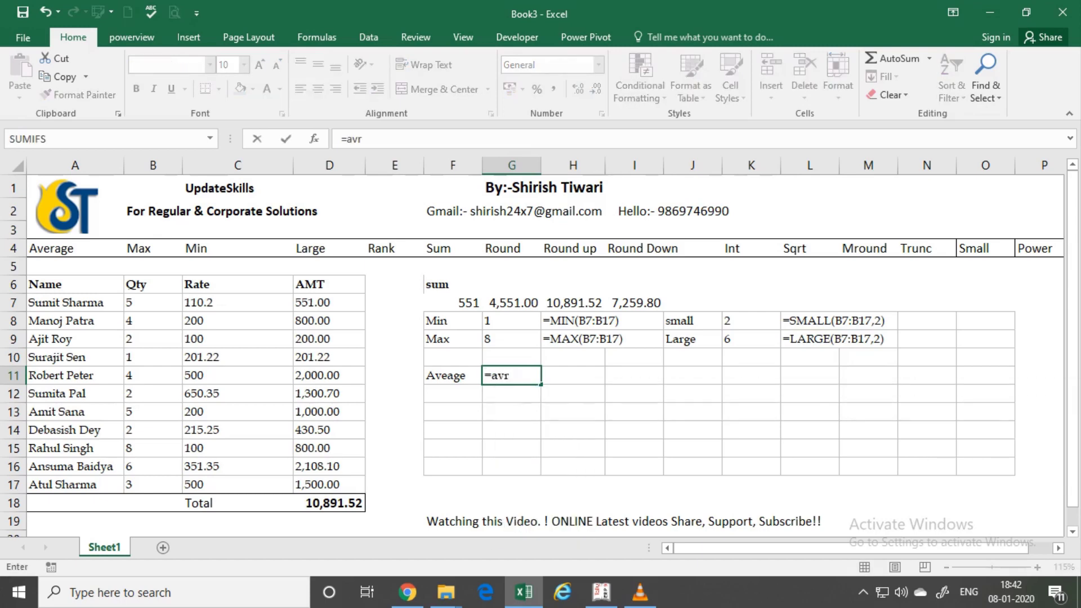
pyautogui.press('BackSpace')
pyautogui.write('era')
pyautogui.press('Tab')
pyautogui.moveTo(395, 375); pyautogui.dragTo(131, 375)
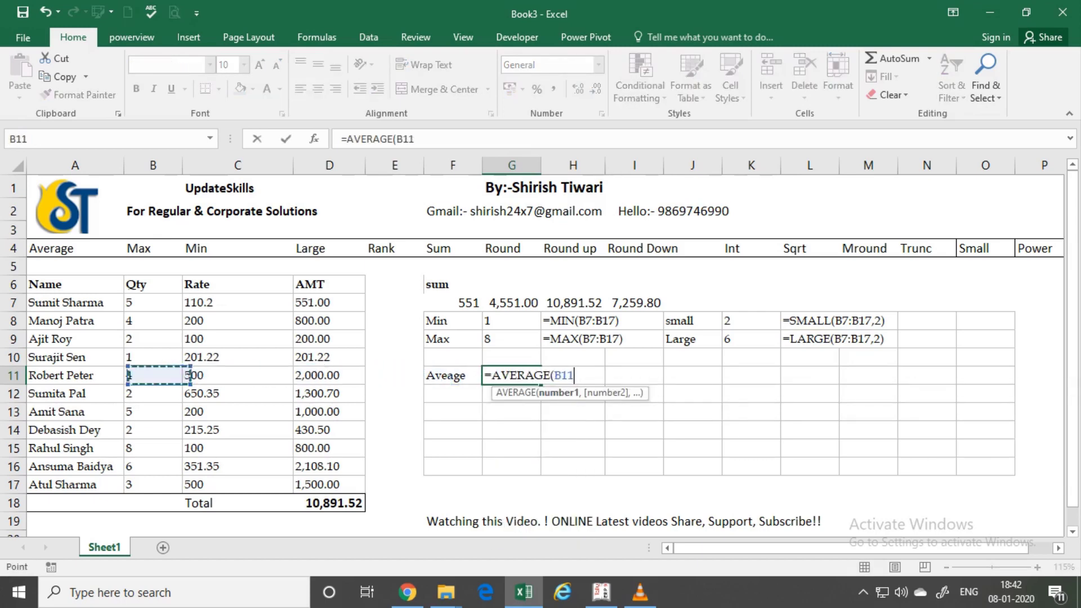
pyautogui.press('Up')
pyautogui.press('Up')
pyautogui.press('Up')
pyautogui.press('Up')
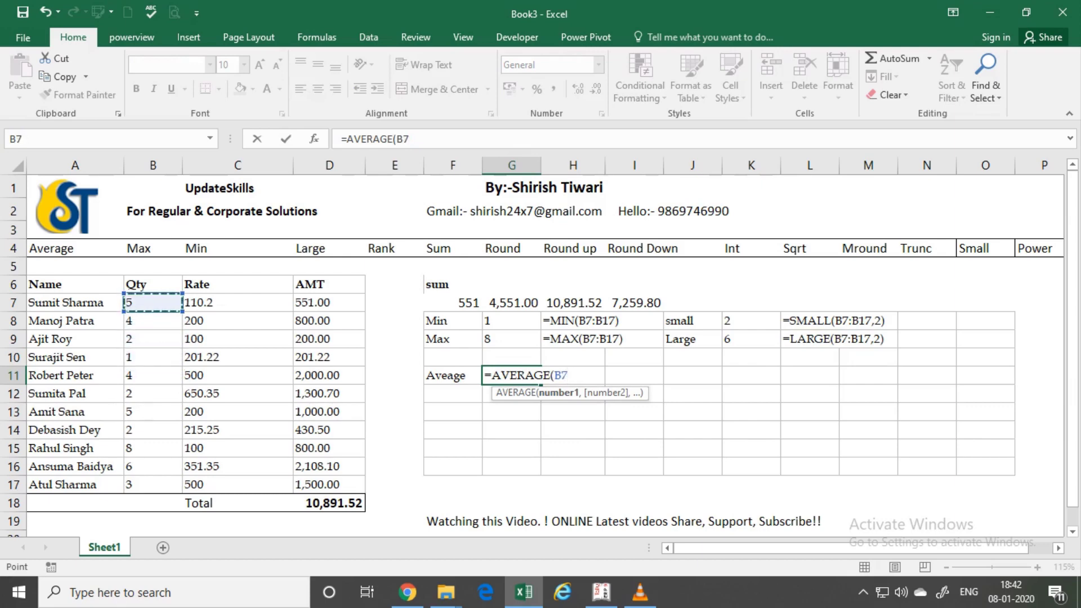
pyautogui.moveTo(126, 303)
pyautogui.mouseDown()
pyautogui.moveTo(182, 346)
pyautogui.moveTo(183, 487)
pyautogui.mouseUp()
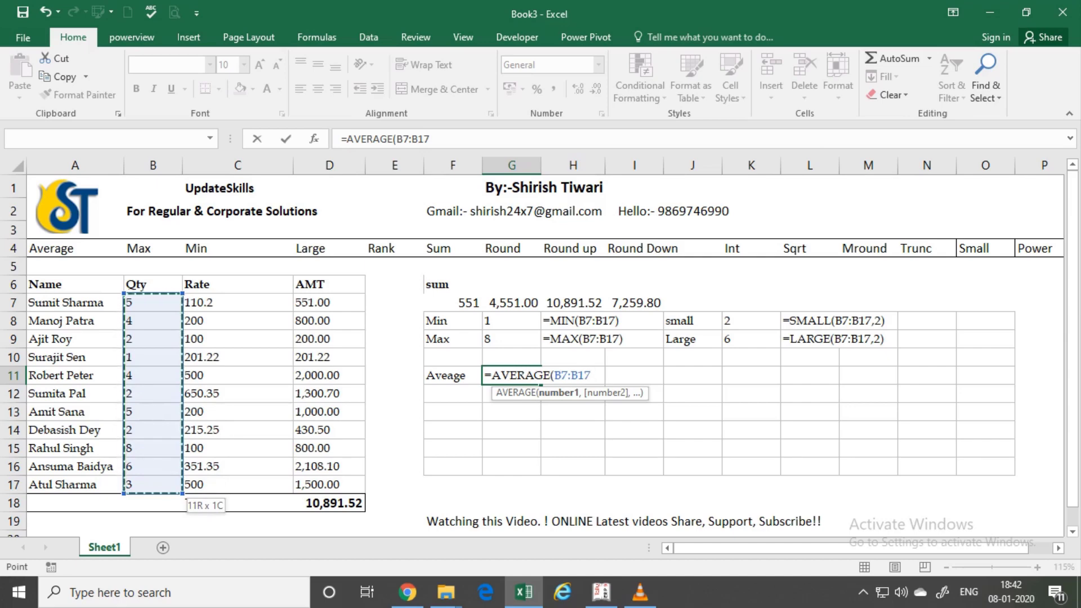
pyautogui.press('Return')
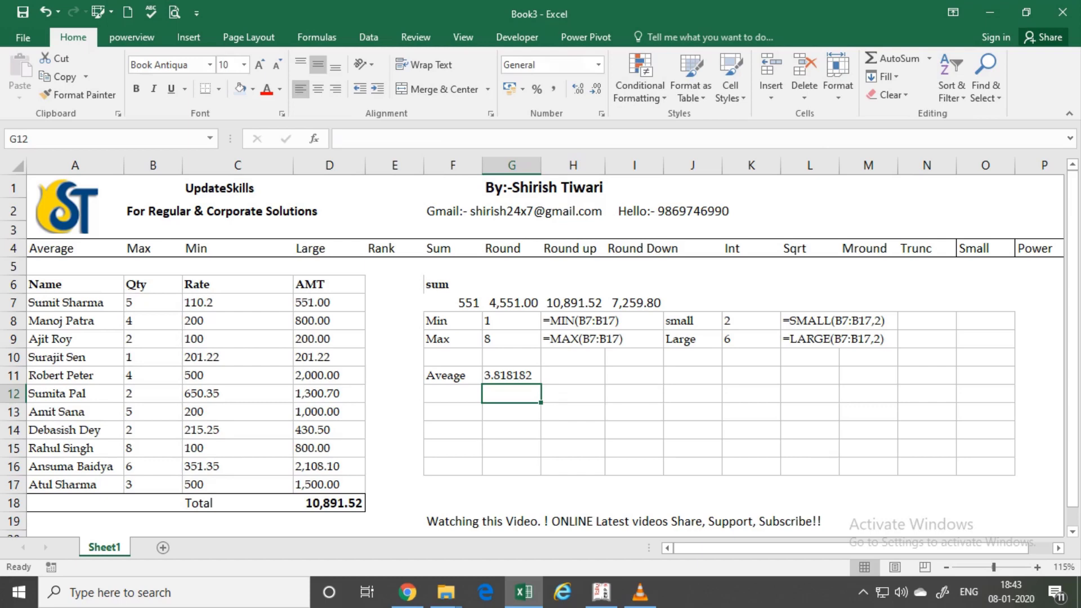
# Total the Qty values B7:B17 with SUM in H11, giving 42.
pyautogui.press('Right')
pyautogui.press('Up')
pyautogui.write('=')
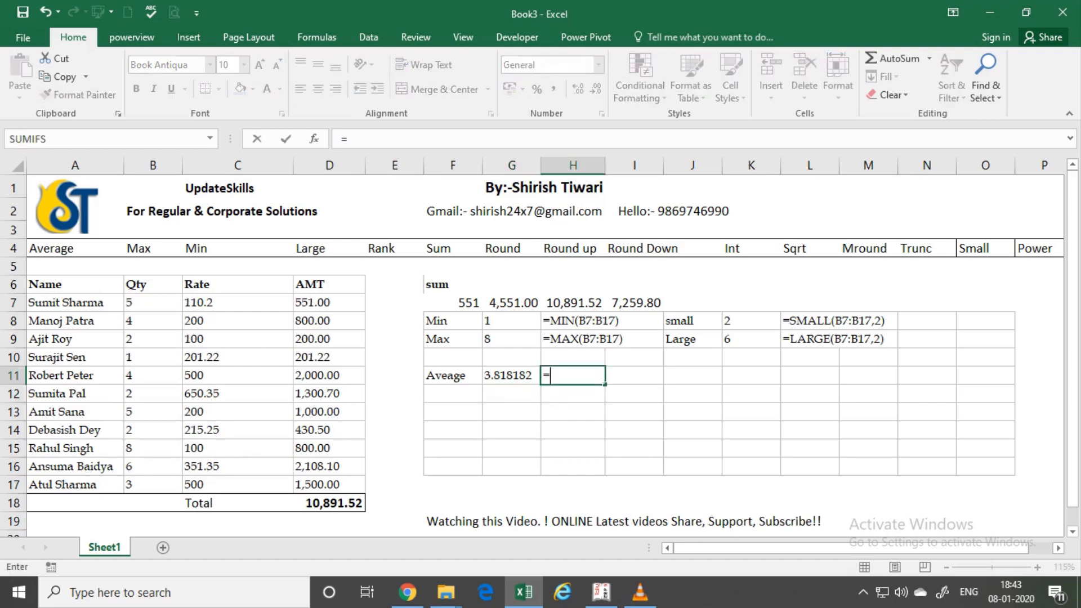
pyautogui.write('su')
pyautogui.press('Tab')
pyautogui.press('Left')
pyautogui.press('Left')
pyautogui.press('Left')
pyautogui.press('Left')
pyautogui.press('Left')
pyautogui.press('Left')
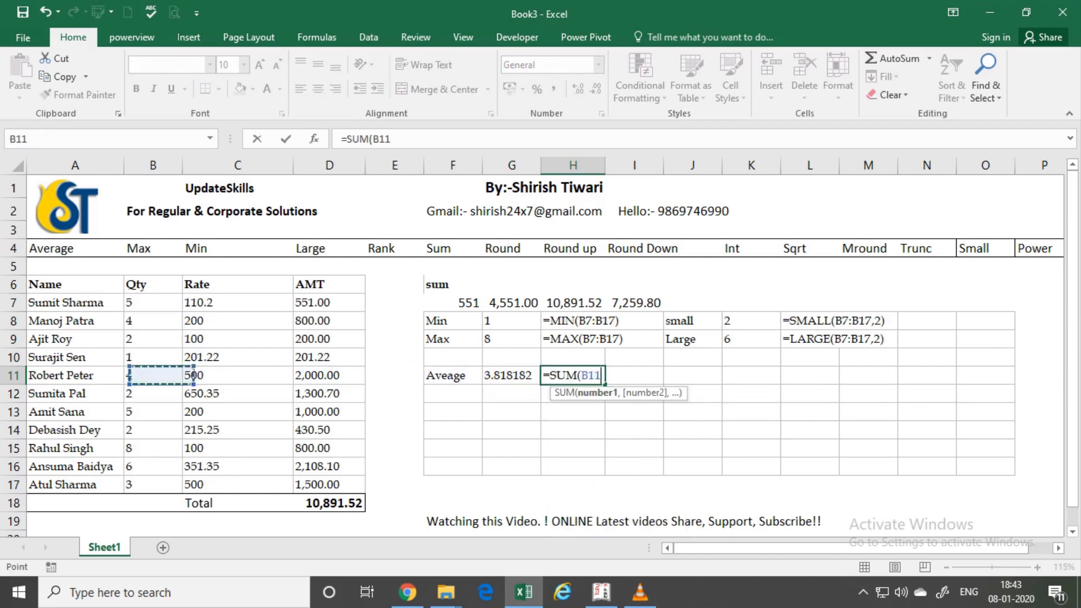
pyautogui.press('Up')
pyautogui.press('Up')
pyautogui.press('Up')
pyautogui.moveTo(152, 303); pyautogui.dragTo(168, 486)
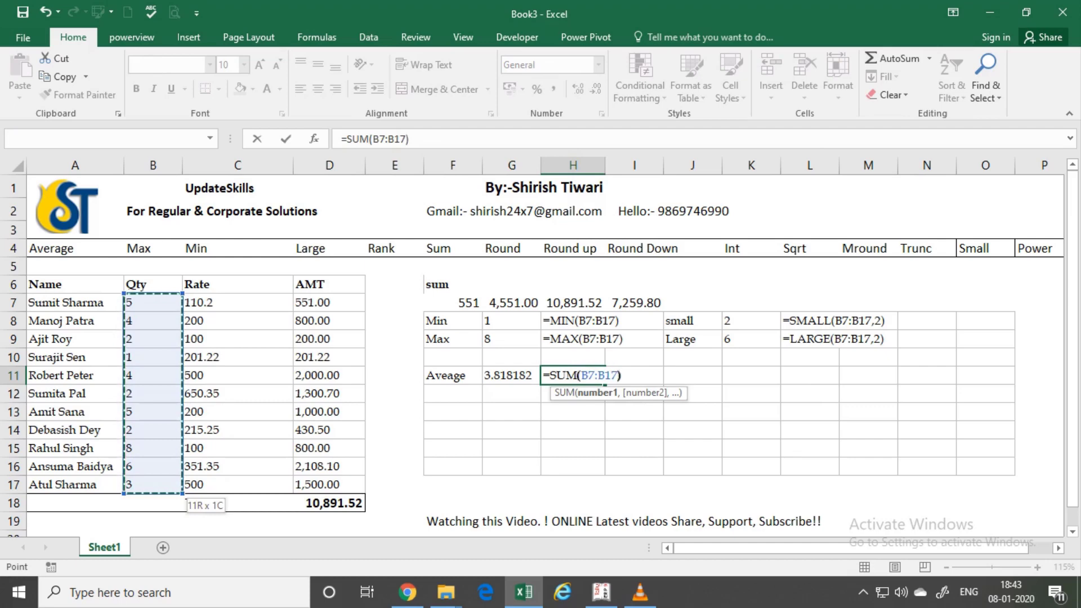
pyautogui.press('Return')
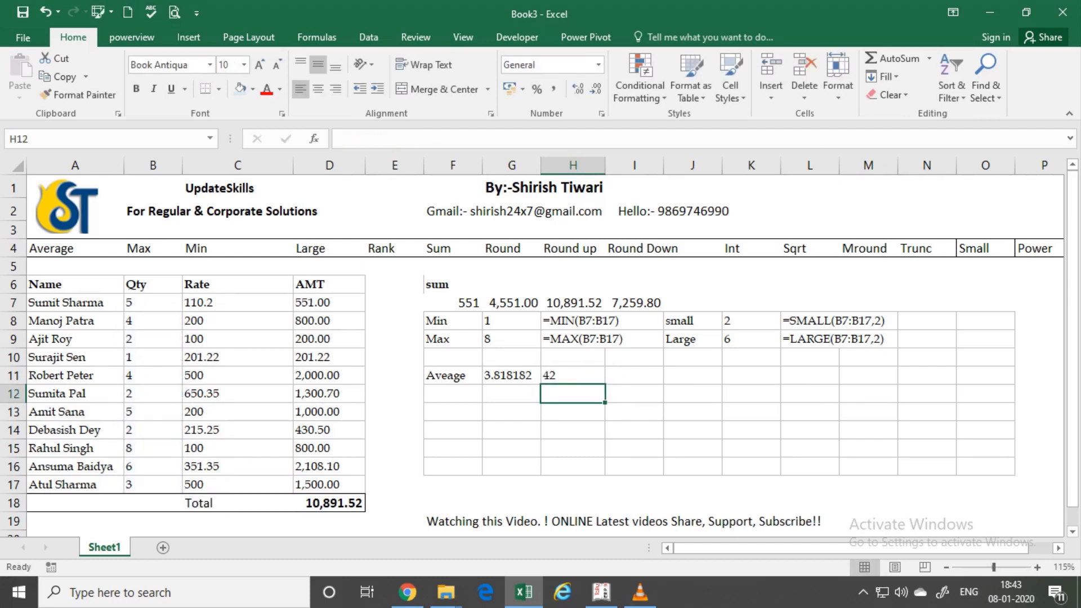
# Enter =COUNT(B7:B17) in I11, giving 11 Qty entries.
pyautogui.click(634, 375)
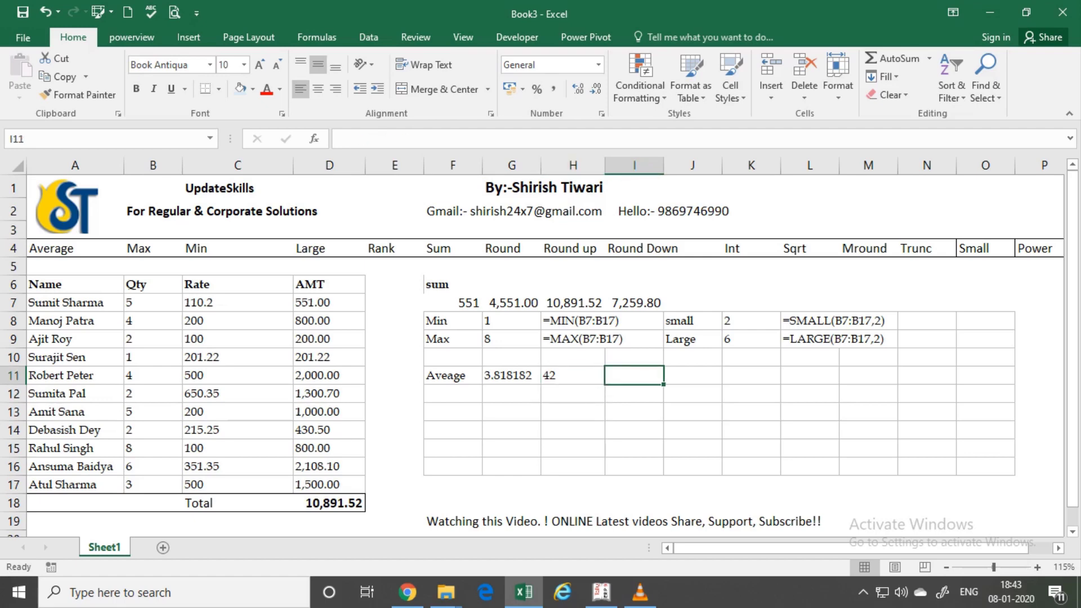
pyautogui.write('=count')
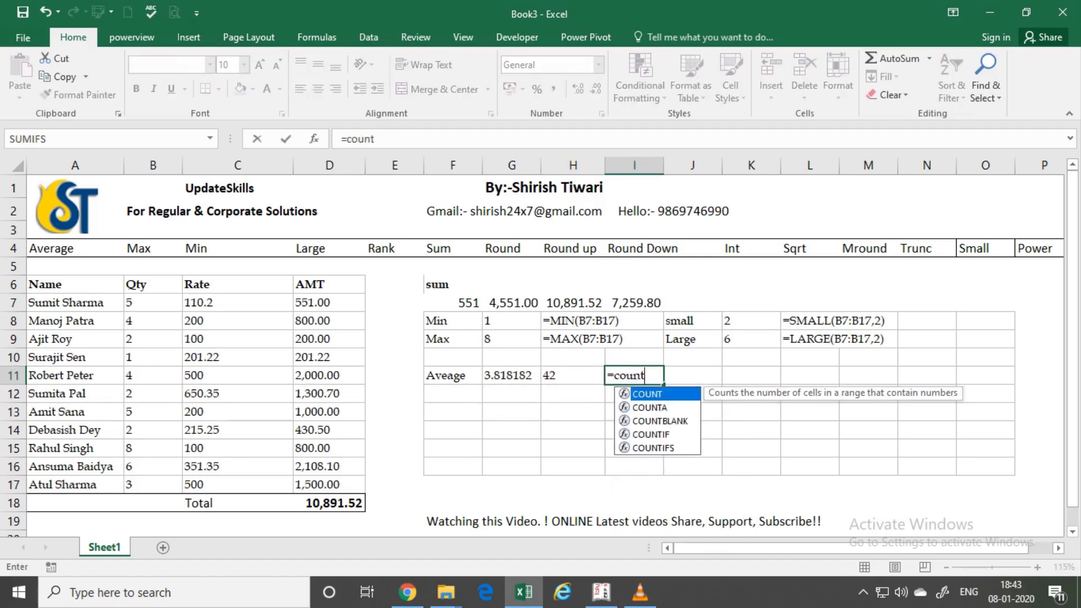
pyautogui.press('Tab')
pyautogui.press('Left')
pyautogui.press('Left')
pyautogui.press('Left')
pyautogui.press('Left')
pyautogui.press('Left')
pyautogui.press('Left')
pyautogui.press('Left')
pyautogui.press('Up')
pyautogui.press('Up')
pyautogui.press('Up')
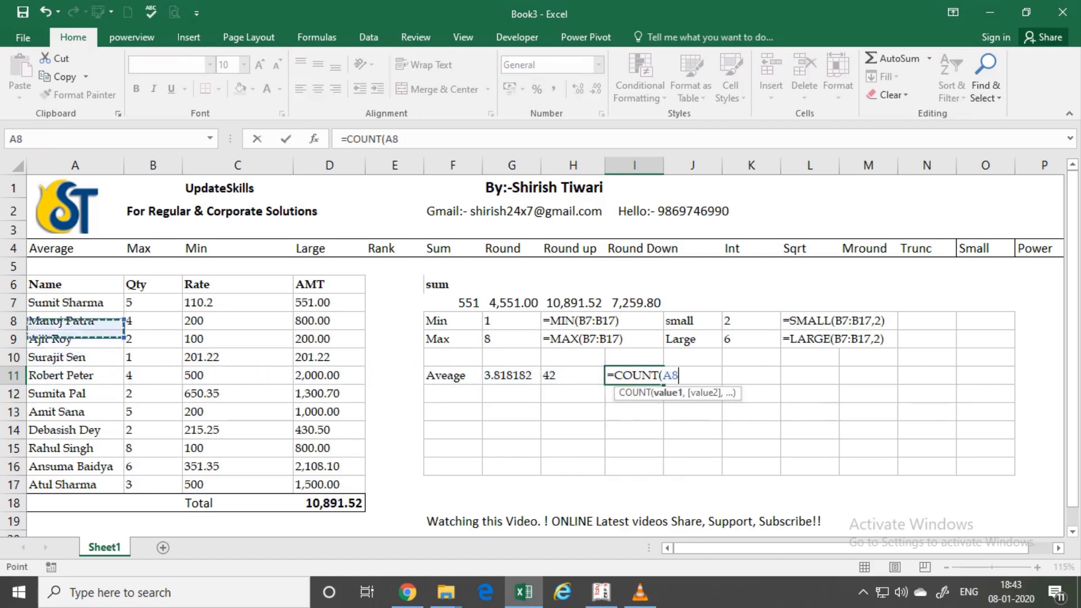
pyautogui.press('Up')
pyautogui.press('Right')
pyautogui.hotkey('shift', 'Down')
pyautogui.hotkey('shift', 'Down')
pyautogui.hotkey('shift', 'Down')
pyautogui.hotkey('shift', 'Down')
pyautogui.hotkey('shift', 'Down')
pyautogui.hotkey('shift', 'Down')
pyautogui.hotkey('shift', 'Down')
pyautogui.hotkey('shift', 'Down')
pyautogui.hotkey('shift', 'Down')
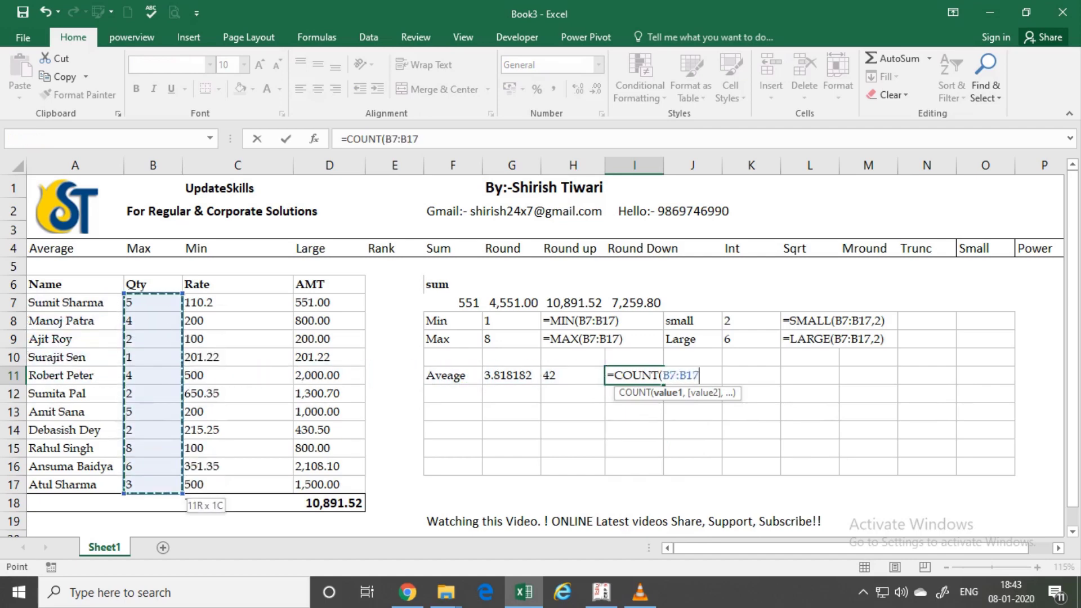
pyautogui.press('Return')
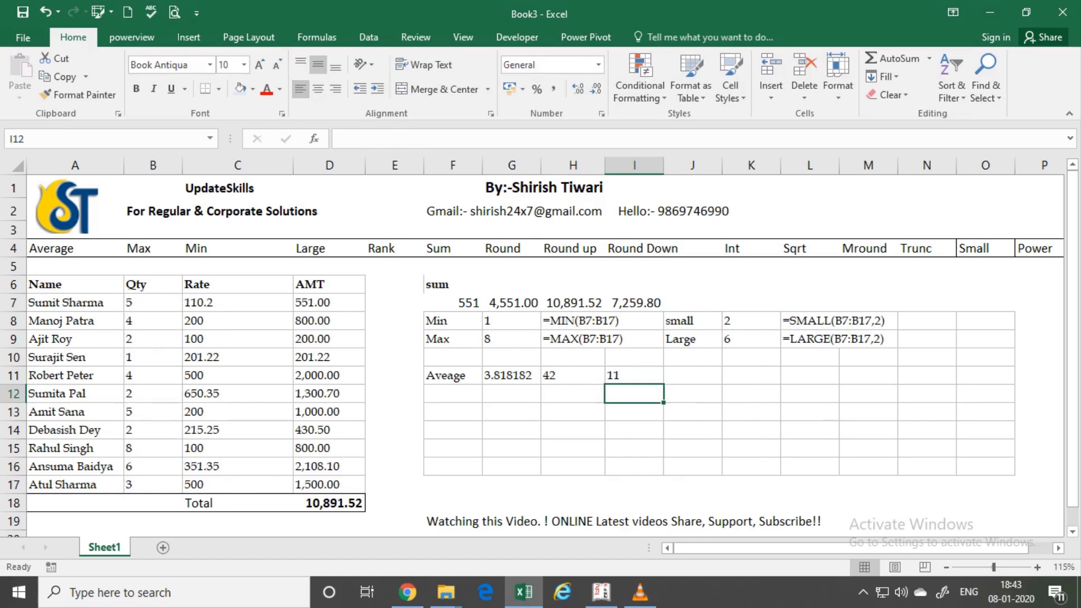
# Enter =H11/I11 in J11 to average the Qty, giving 3.818182.
pyautogui.press('Up')
pyautogui.press('Right')
pyautogui.write('=')
pyautogui.press('Left')
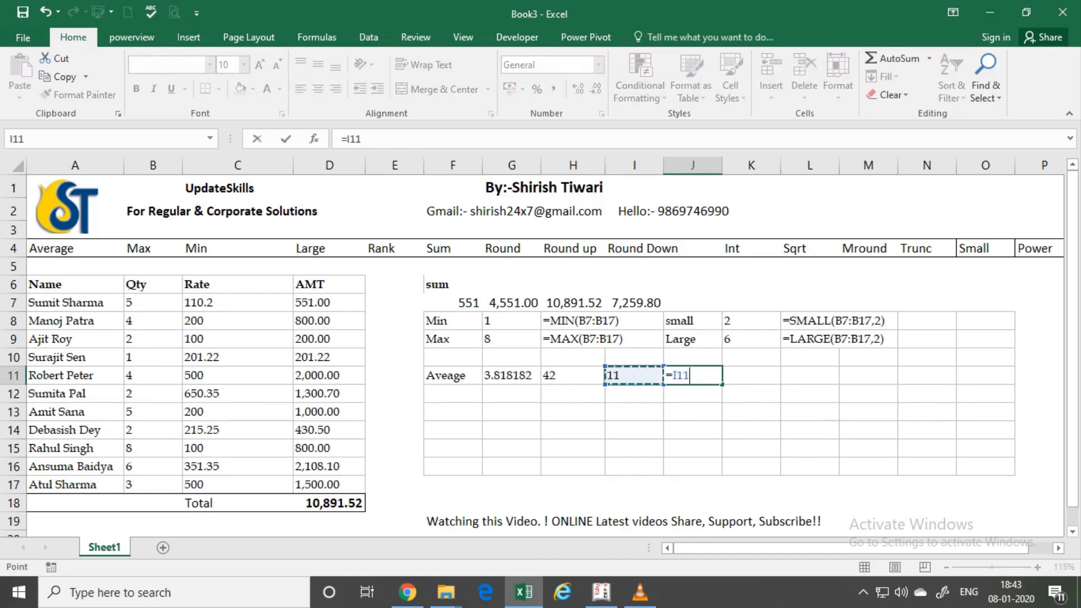
pyautogui.press('Left')
pyautogui.write('/')
pyautogui.press('Left')
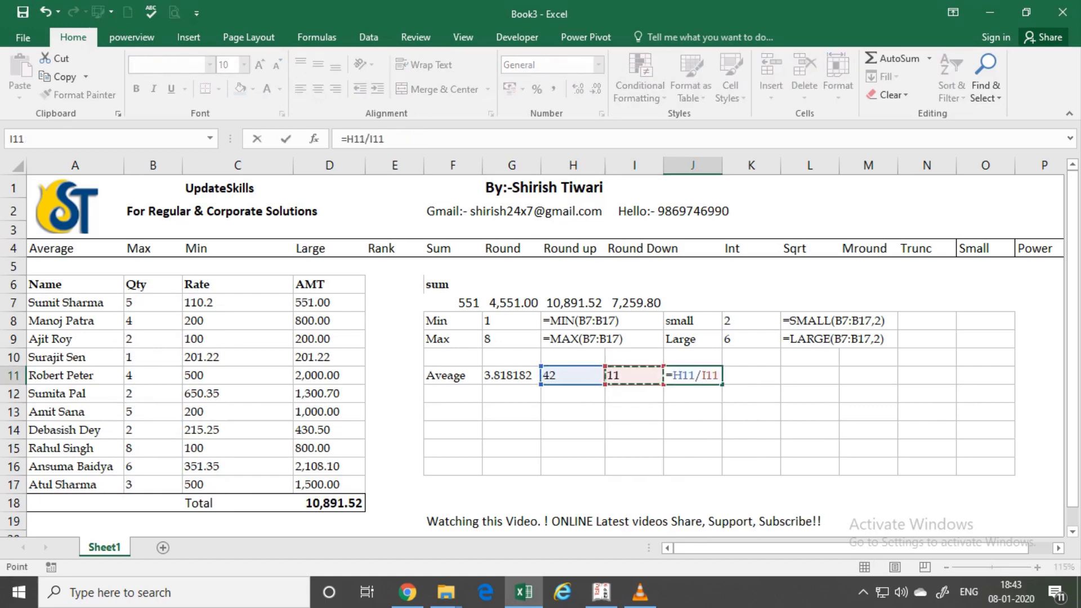
pyautogui.press('Return')
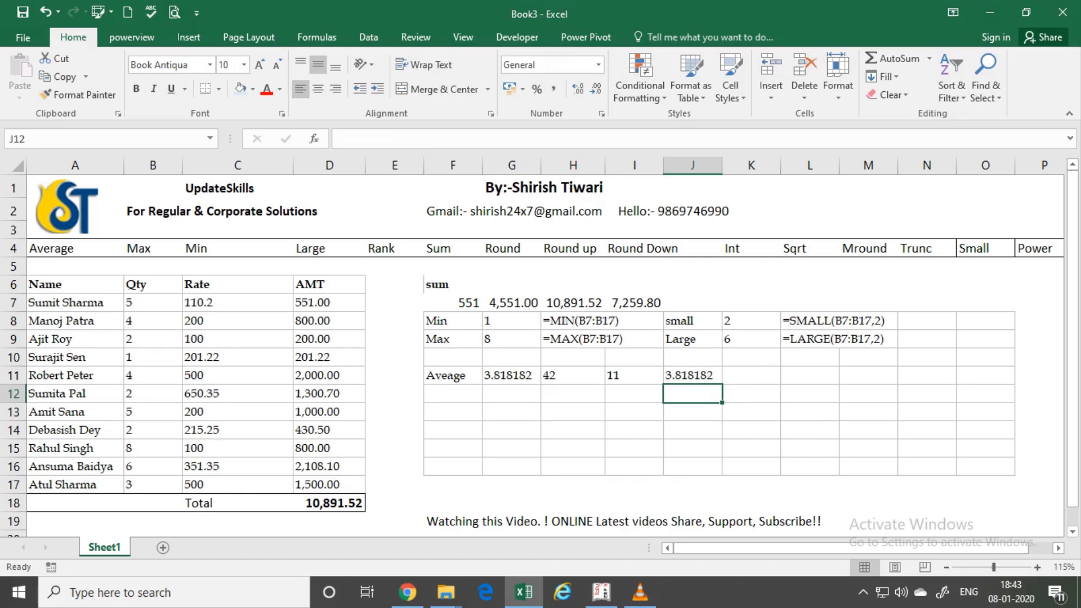
# Review the SUM, COUNT and division formulas in H11, I11 and J11.
pyautogui.press('Left')
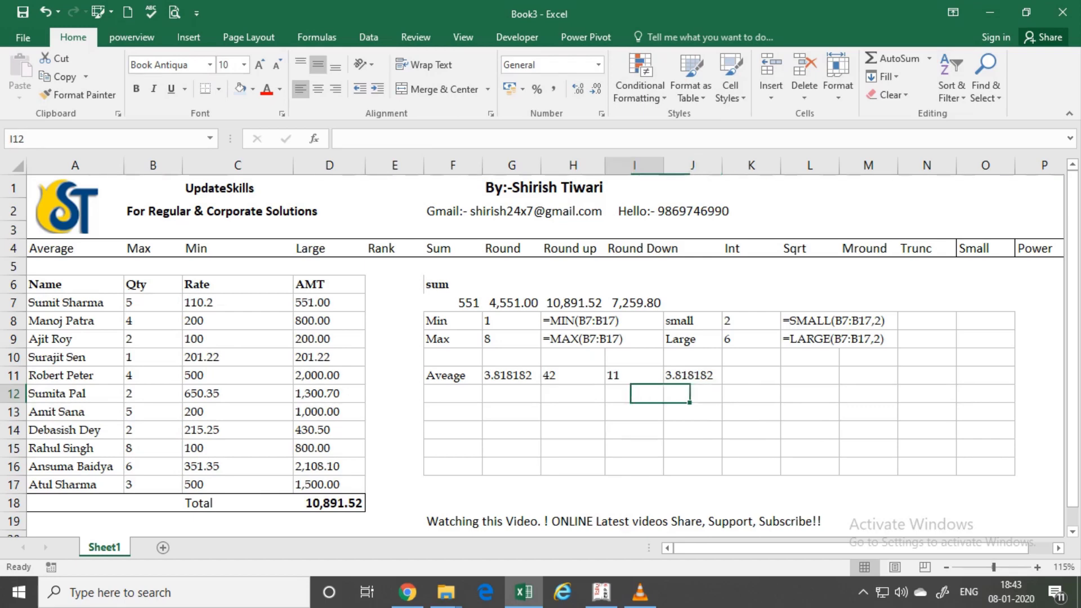
pyautogui.press('Left')
pyautogui.press('Up')
pyautogui.press('Right')
pyautogui.press('Left')
pyautogui.press('Right')
pyautogui.press('Left')
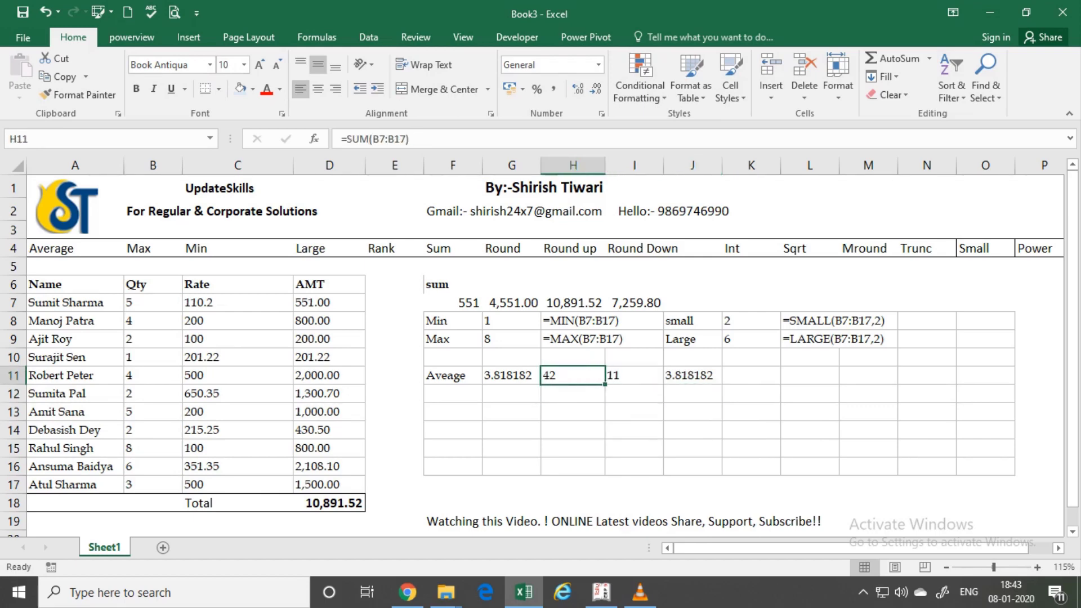
pyautogui.press('Right')
pyautogui.press('Right')
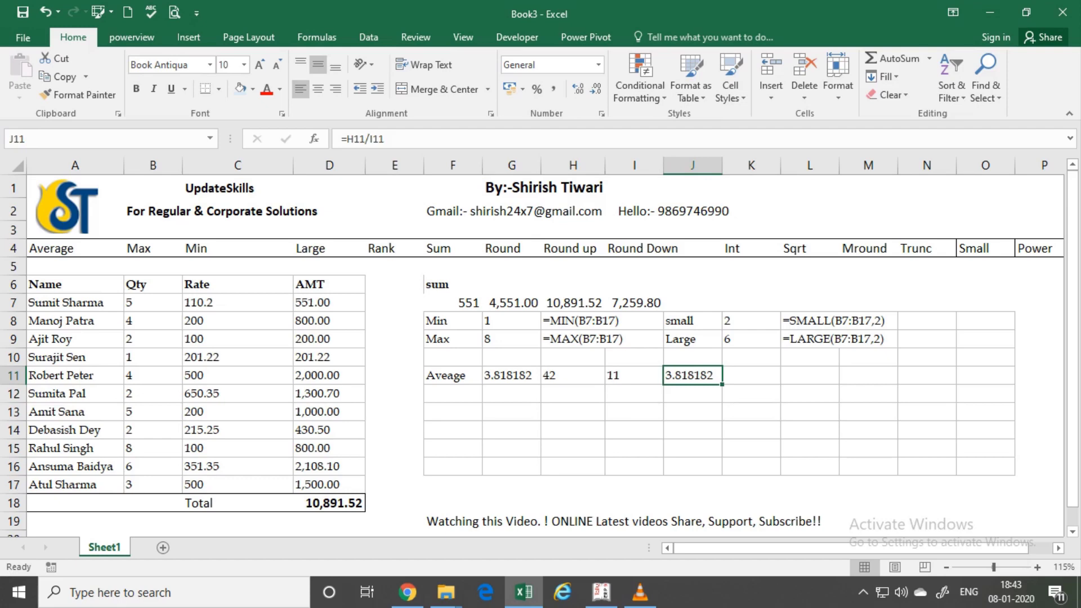
pyautogui.press('Right')
# Enter =SUM(B7:B17)/COUNT(B7:B17) in K11, returning 3.818182.
pyautogui.write('=sum')
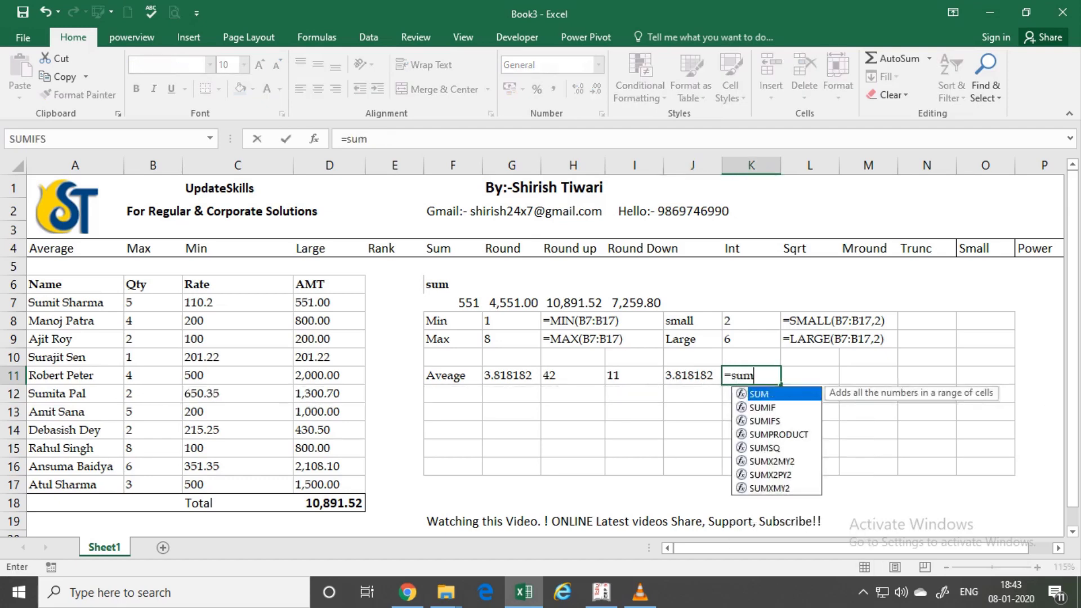
pyautogui.press('Tab')
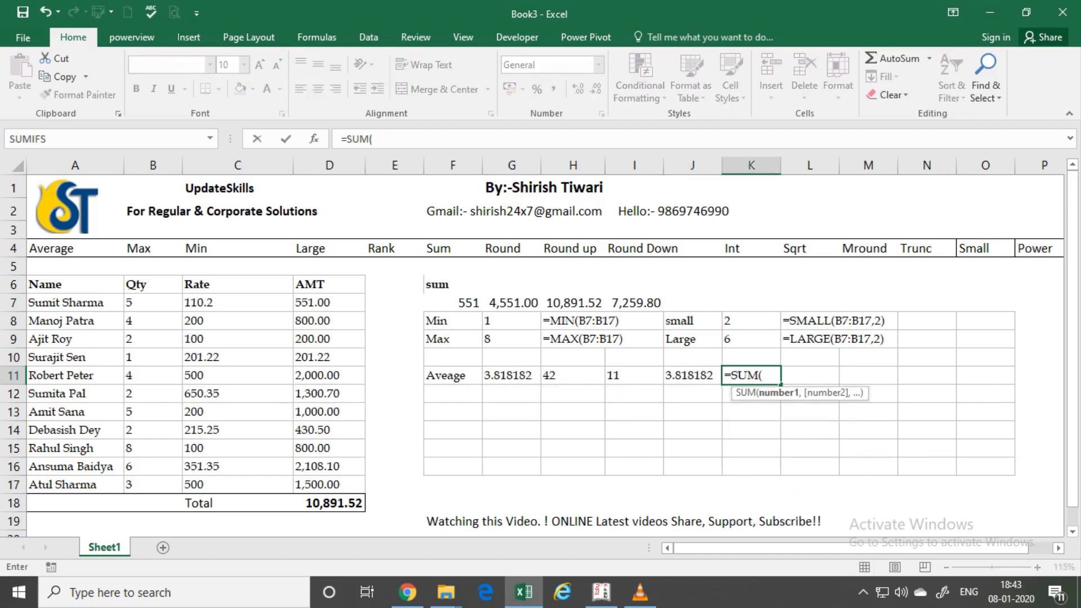
pyautogui.moveTo(141, 302); pyautogui.dragTo(141, 484)
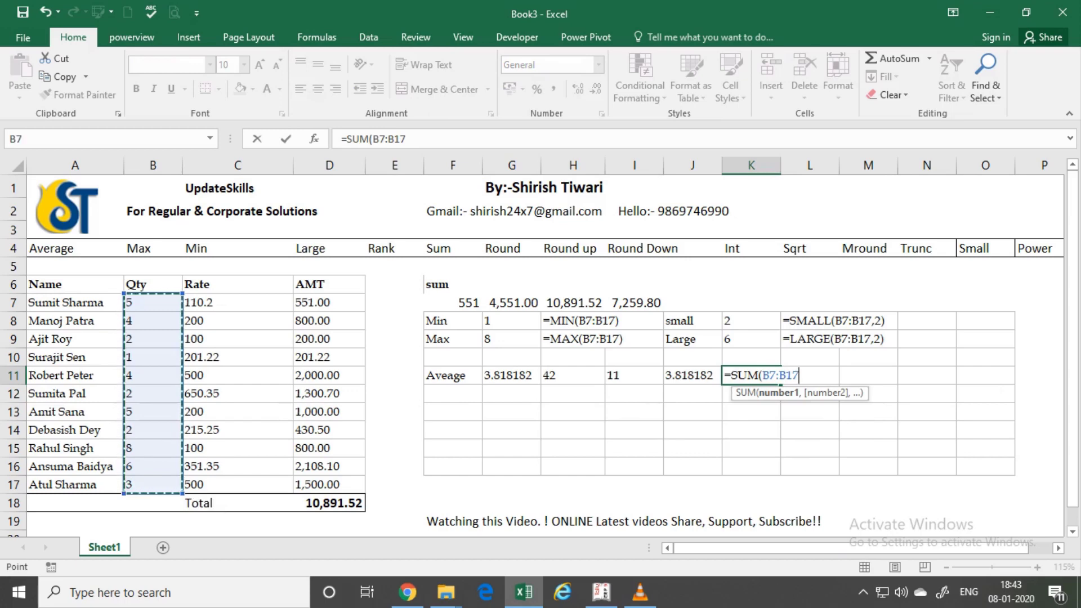
pyautogui.write(')/')
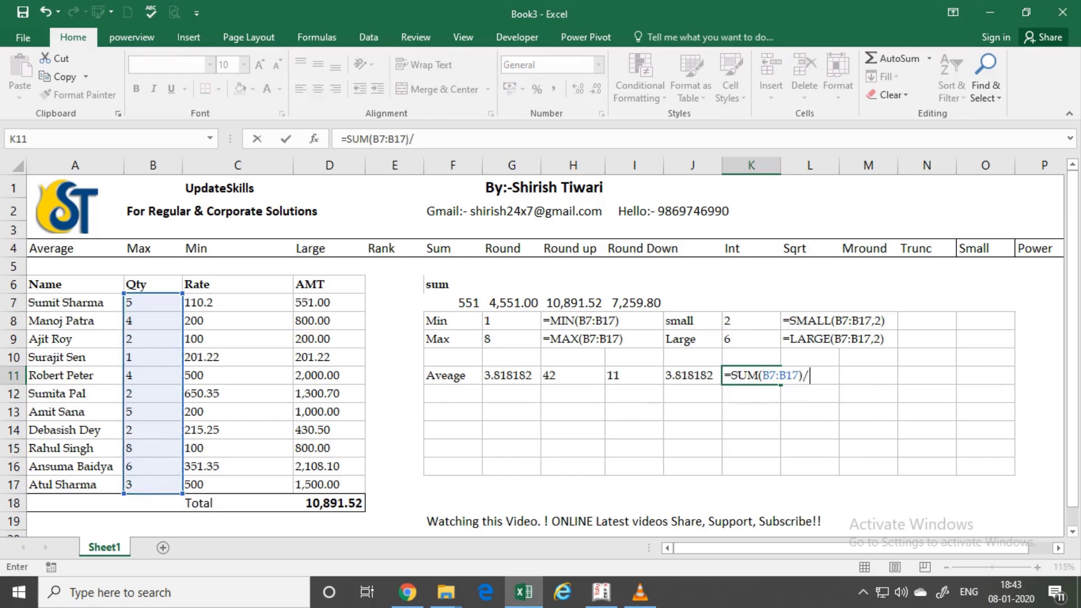
pyautogui.write('count')
pyautogui.press('Tab')
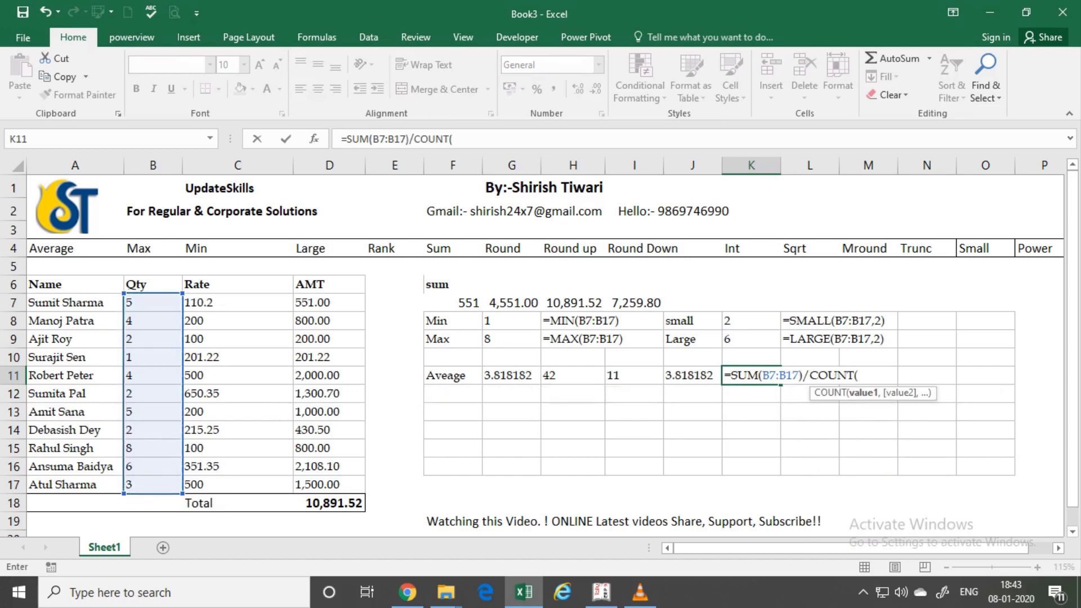
pyautogui.moveTo(141, 302); pyautogui.dragTo(141, 484)
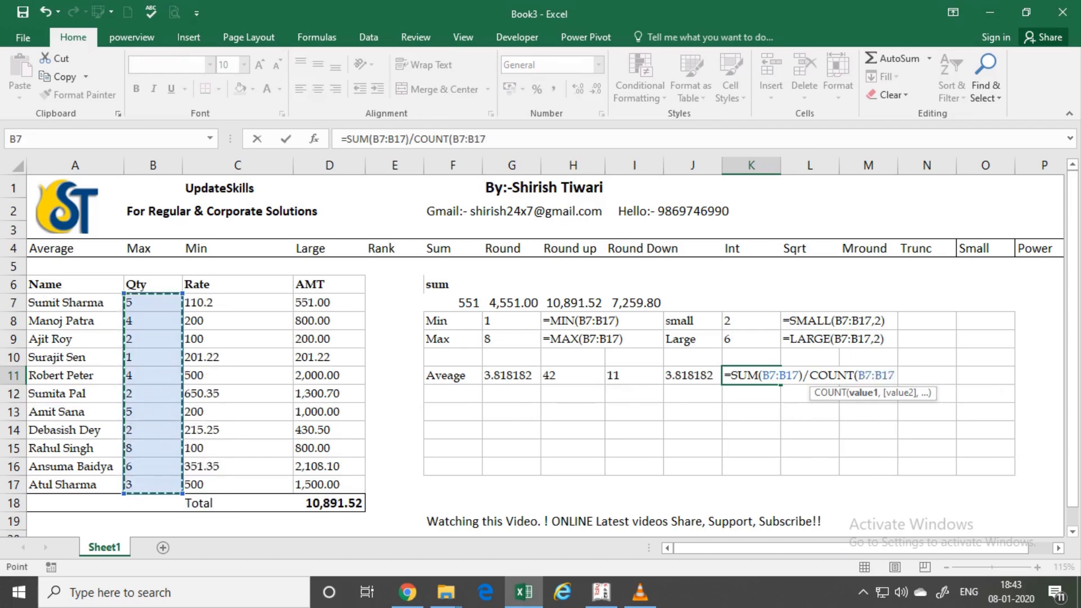
pyautogui.press('Return')
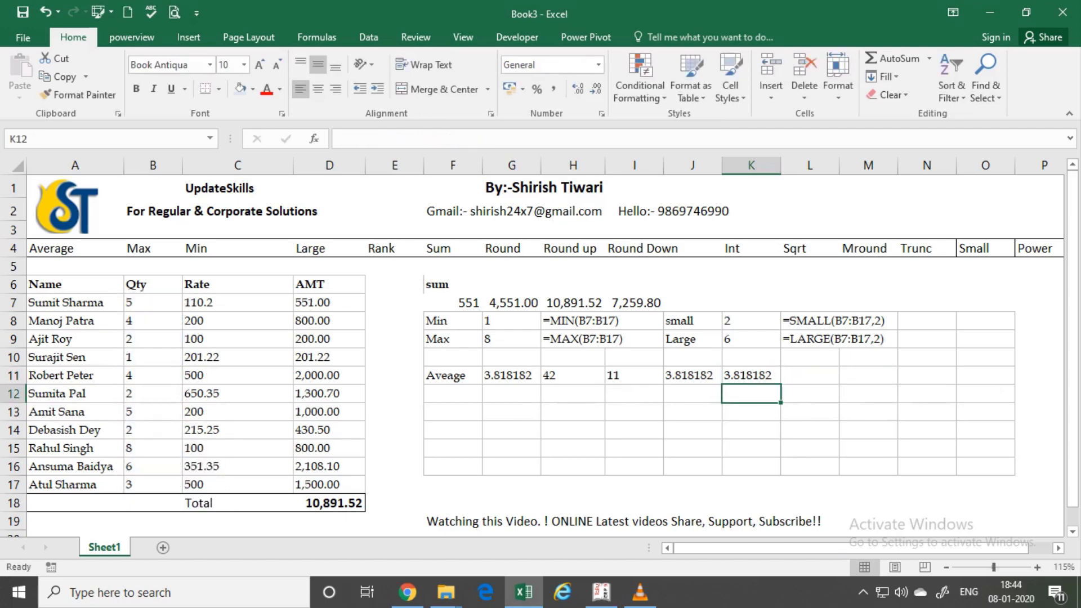
pyautogui.click(751, 375)
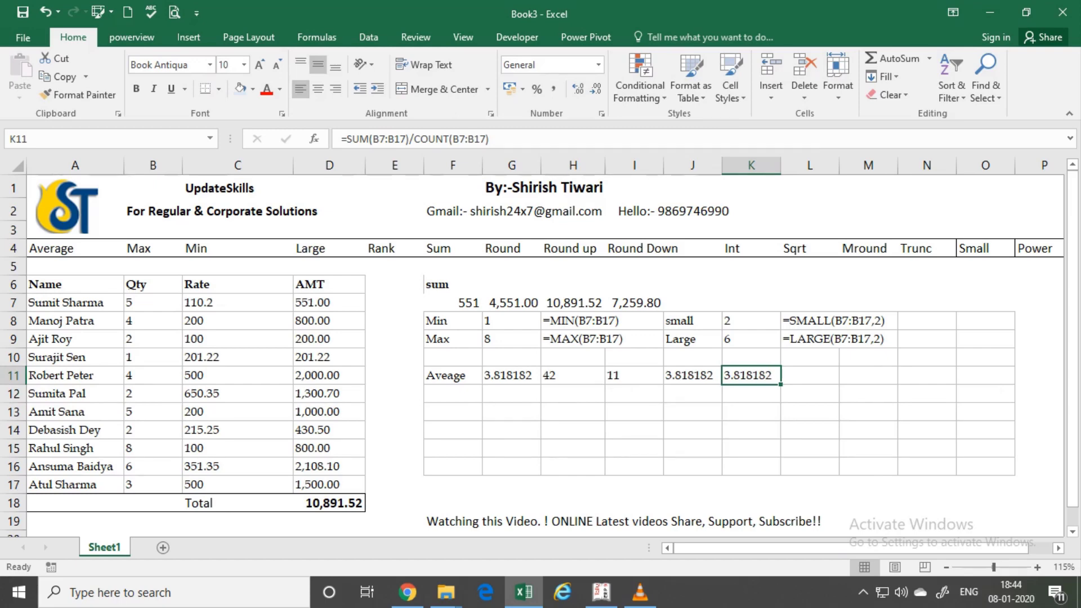
pyautogui.click(810, 375)
# Enter =FORMULATEXT(K11) in L11 to display the sum-over-count formula.
pyautogui.write('=')
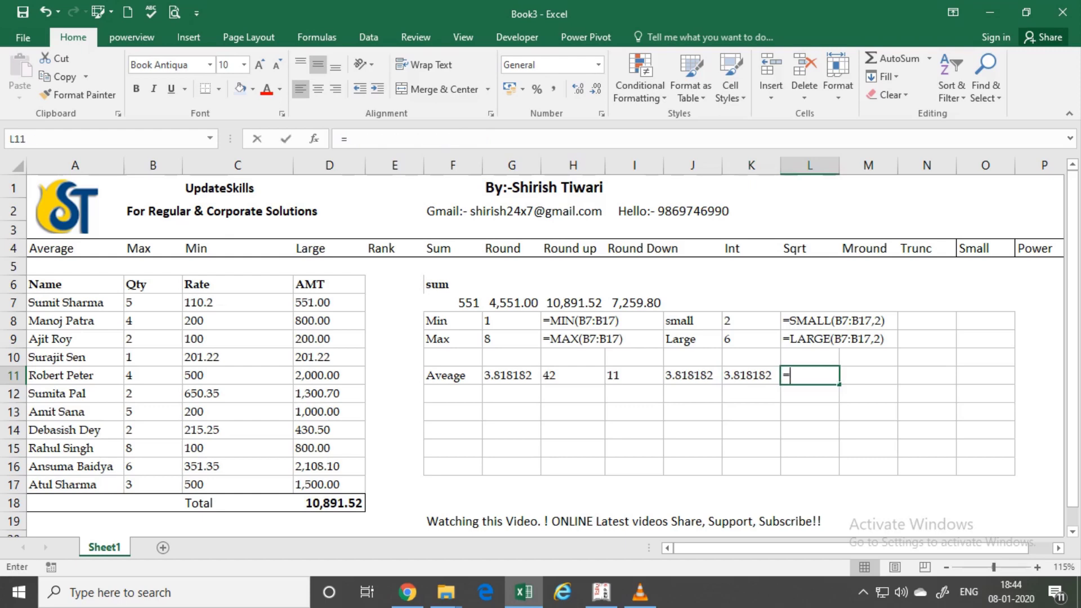
pyautogui.write('for')
pyautogui.press('Down')
pyautogui.press('Down')
pyautogui.press('Down')
pyautogui.press('Down')
pyautogui.press('Down')
pyautogui.press('Tab')
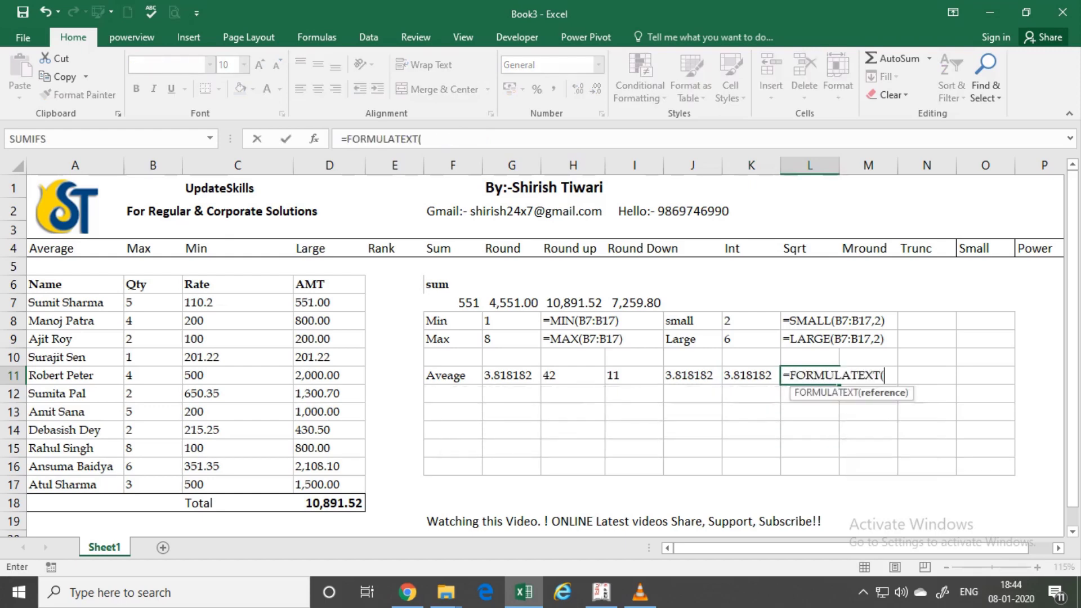
pyautogui.press('Left')
pyautogui.press('Return')
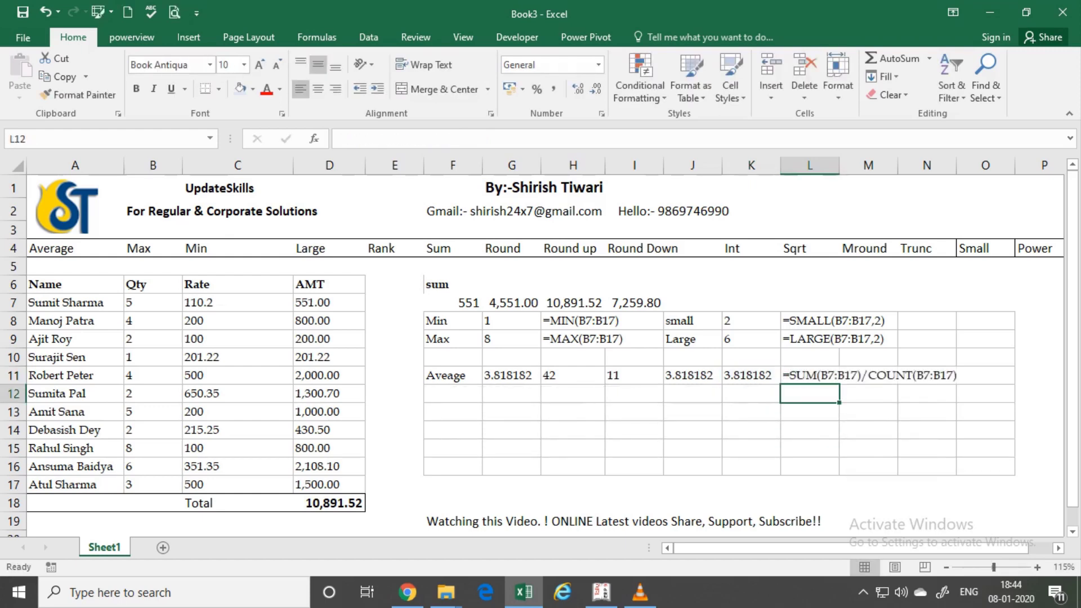
# Enter =FORMULATEXT(G11) in L12 to display =AVERAGE(B7:B17).
pyautogui.write('=for')
pyautogui.press('Down')
pyautogui.press('Down')
pyautogui.press('Down')
pyautogui.press('Down')
pyautogui.press('Down')
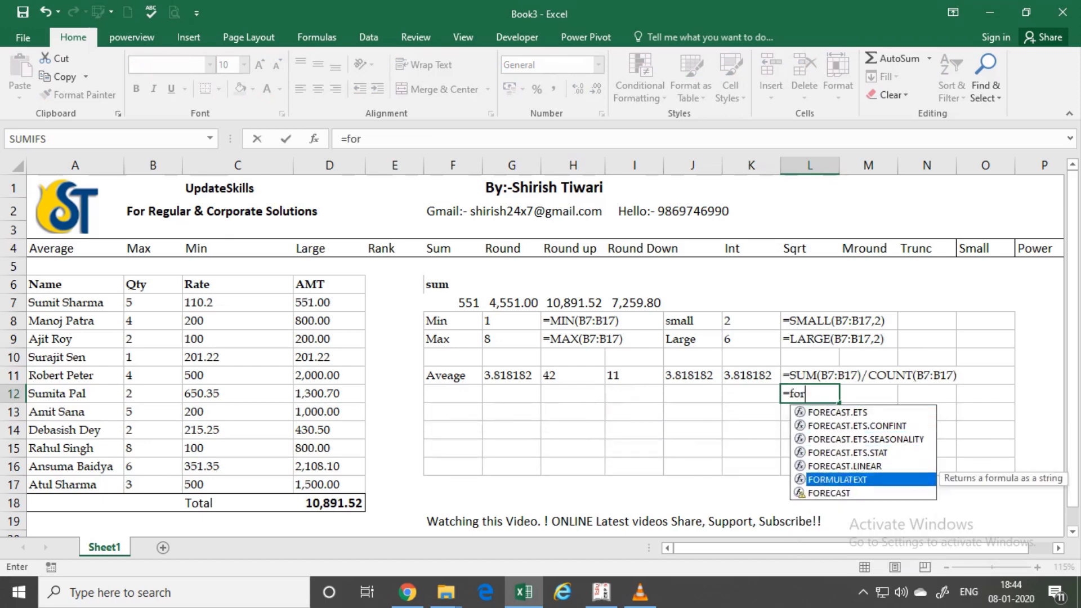
pyautogui.press('Tab')
pyautogui.press('Left')
pyautogui.press('Left')
pyautogui.press('Left')
pyautogui.press('Left')
pyautogui.press('Left')
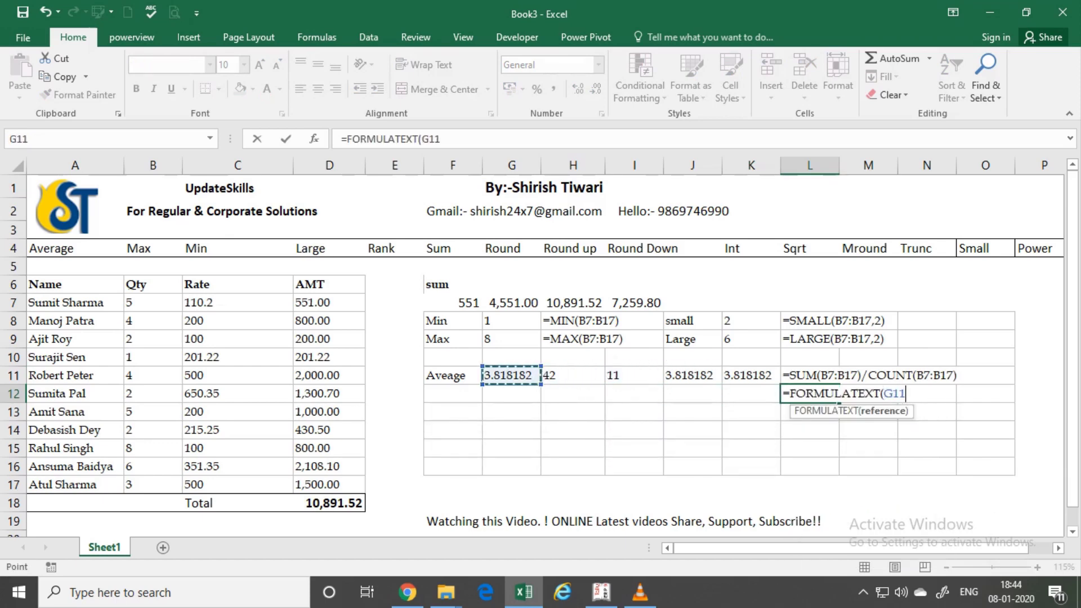
pyautogui.press('Return')
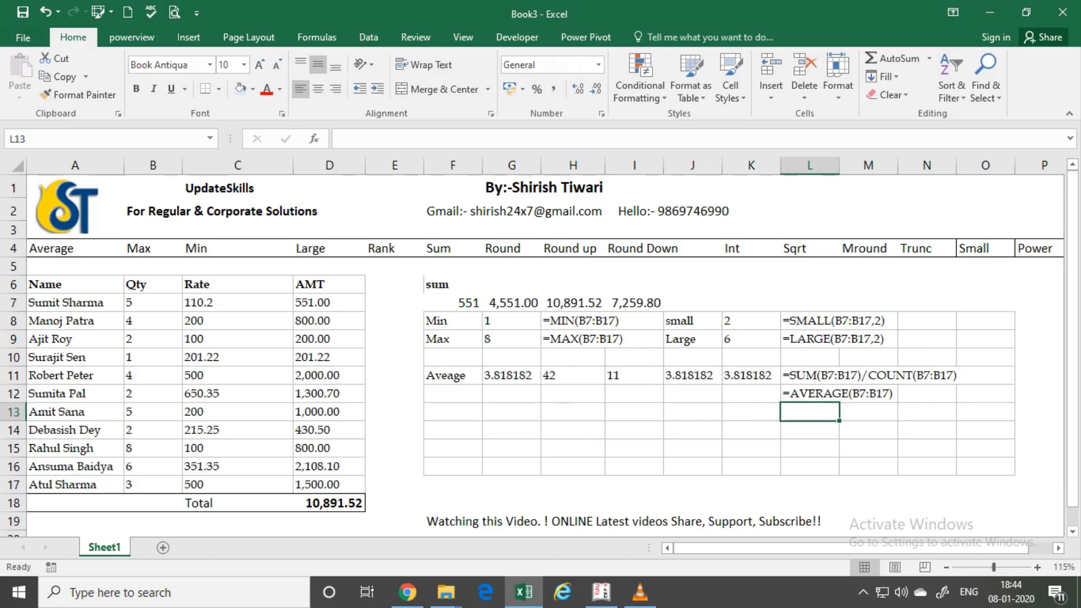
pyautogui.press('Left')
pyautogui.press('Left')
pyautogui.press('Left')
pyautogui.press('Left')
pyautogui.press('Left')
pyautogui.press('Left')
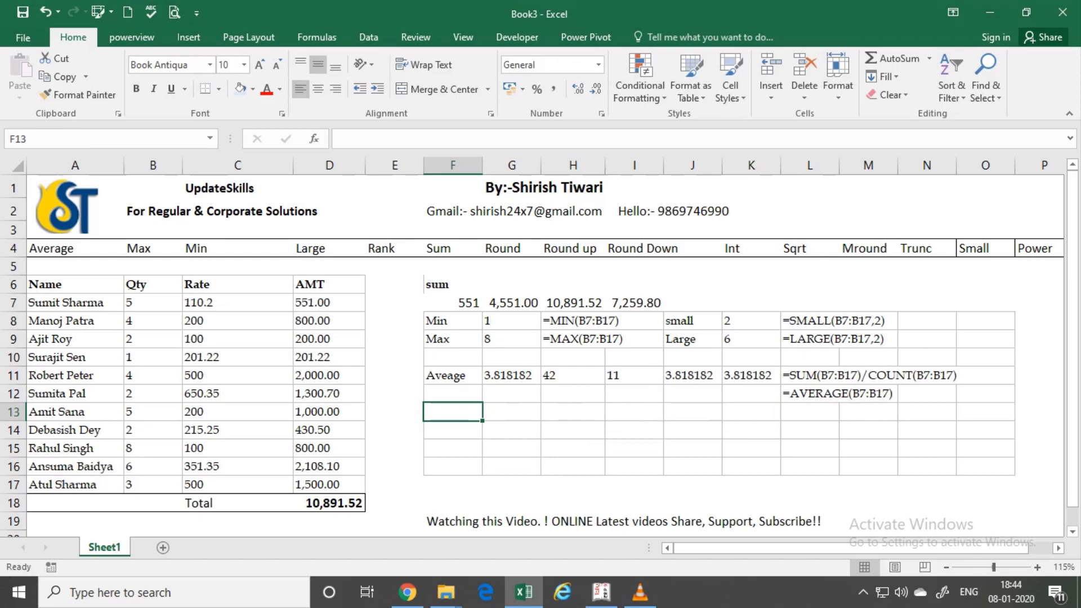
# Label F13 as 'Inter'.
pyautogui.write('I')
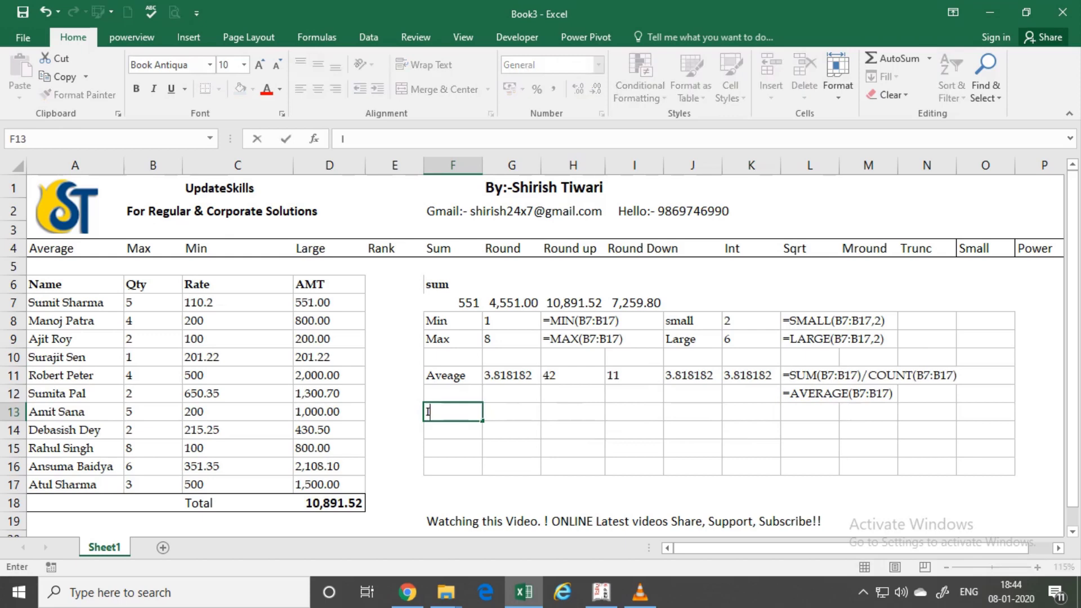
pyautogui.write('NT')
pyautogui.write('eger')
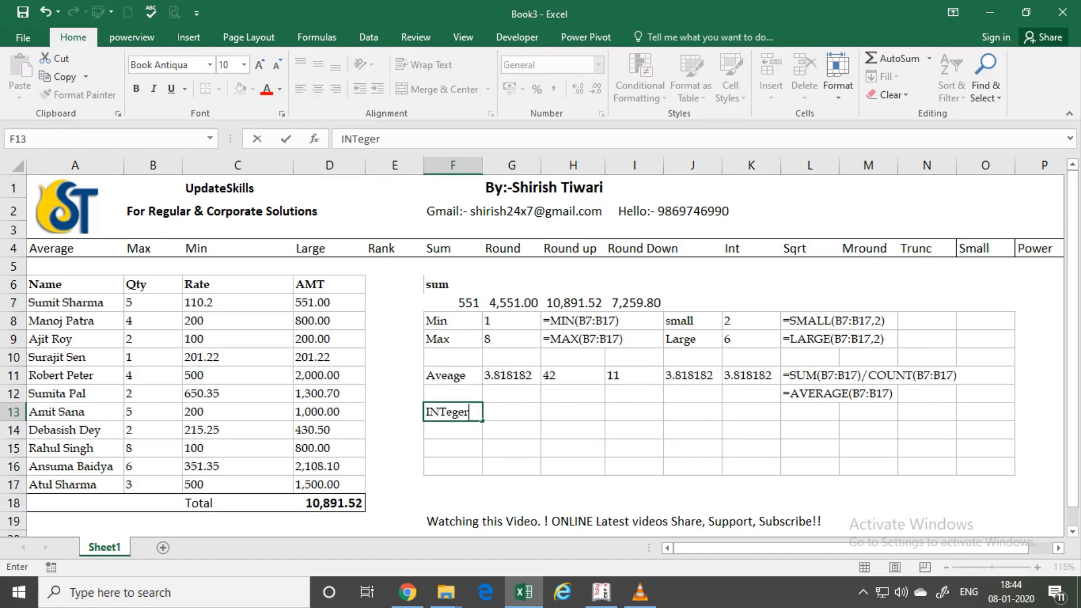
pyautogui.press('BackSpace')
pyautogui.press('BackSpace')
pyautogui.press('BackSpace')
pyautogui.press('BackSpace')
pyautogui.press('BackSpace')
pyautogui.press('BackSpace')
pyautogui.write('n')
pyautogui.write('ter')
pyautogui.press('Tab')
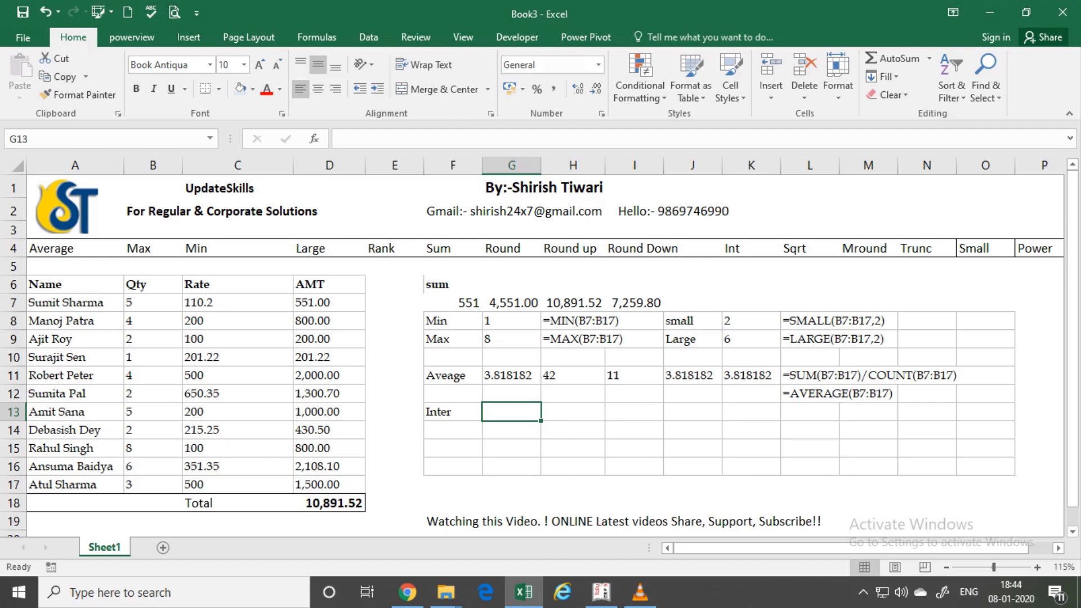
# Enter =INT(D18) in G13 to take the integer of the grand total.
pyautogui.press('Down')
pyautogui.press('Down')
pyautogui.press('Left')
pyautogui.press('Left')
pyautogui.press('Left')
pyautogui.press('Down')
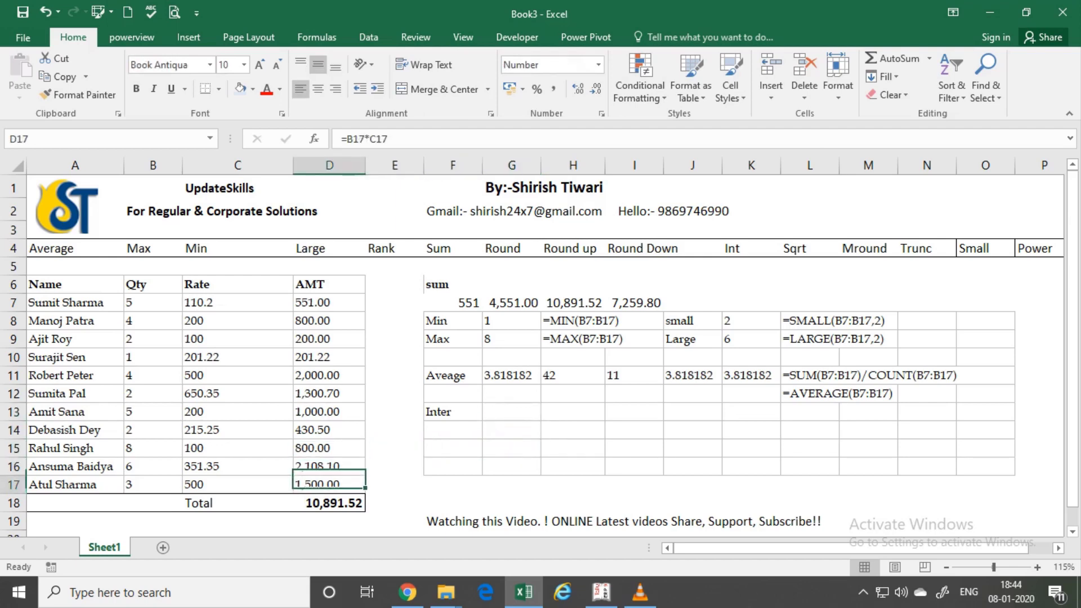
pyautogui.press('Down')
pyautogui.press('Down')
pyautogui.press('Right')
pyautogui.press('Right')
pyautogui.press('Up')
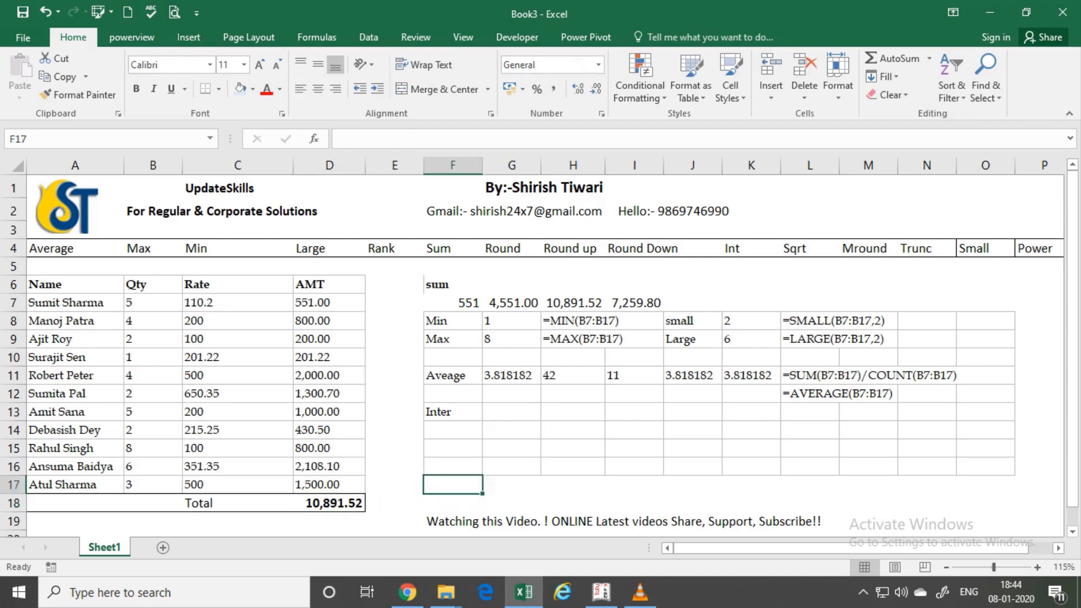
pyautogui.press('Up')
pyautogui.press('Up')
pyautogui.press('Up')
pyautogui.press('Up')
pyautogui.press('Right')
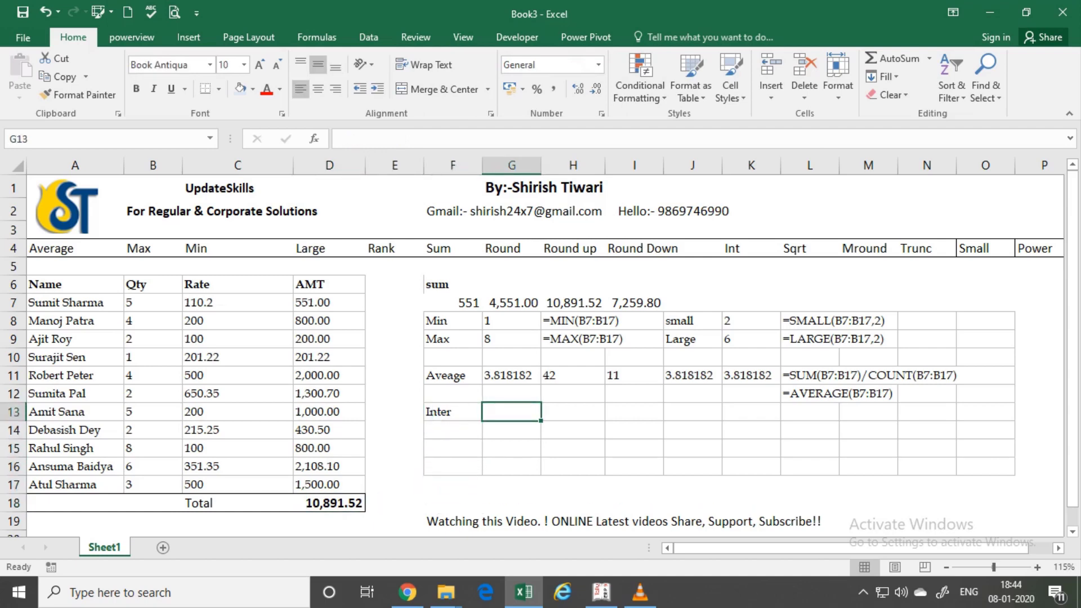
pyautogui.write('=int')
pyautogui.press('Tab')
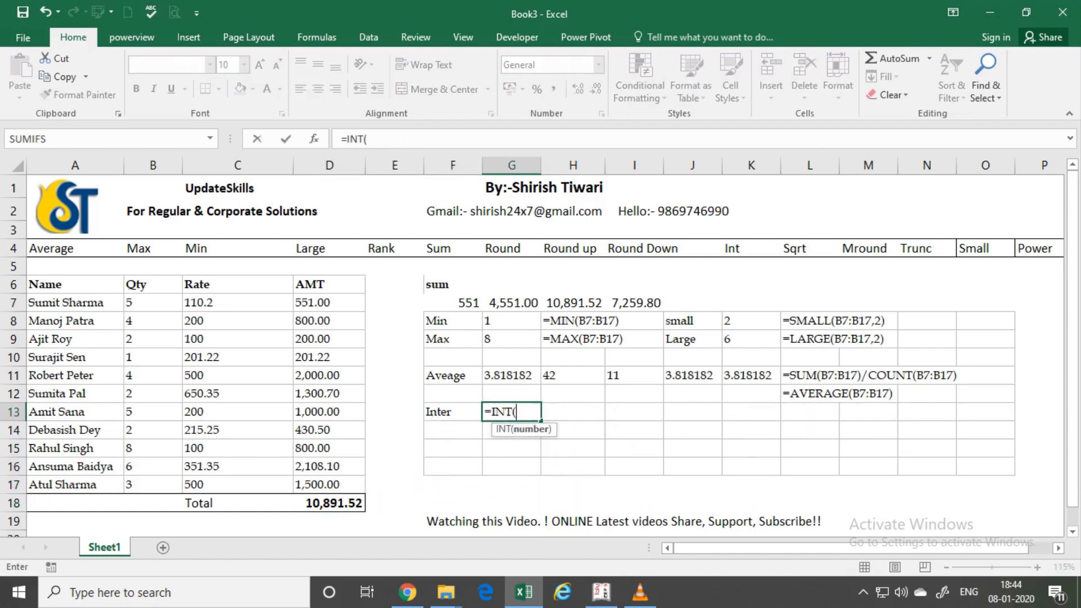
pyautogui.press('Down')
pyautogui.press('Down')
pyautogui.press('Down')
pyautogui.press('Down')
pyautogui.press('Left')
pyautogui.press('Left')
pyautogui.press('Left')
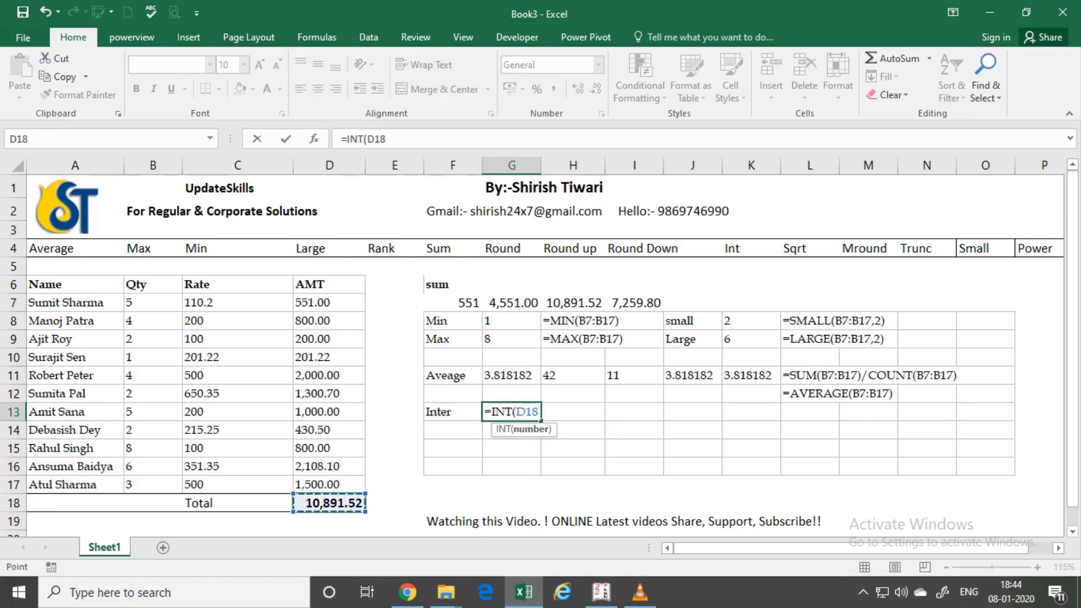
pyautogui.write(')')
pyautogui.press('Return')
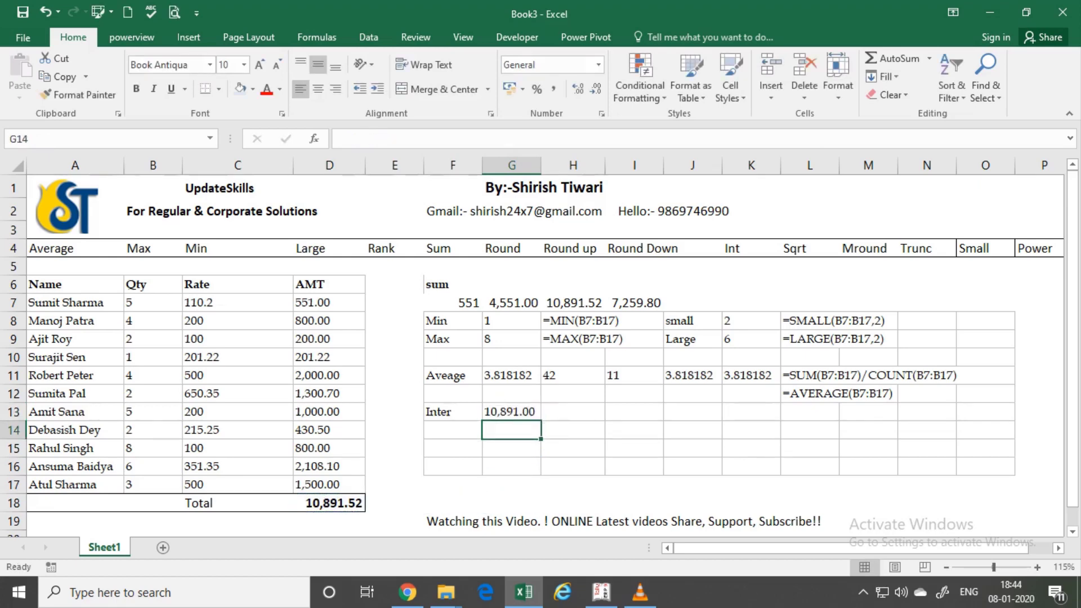
pyautogui.press('Up')
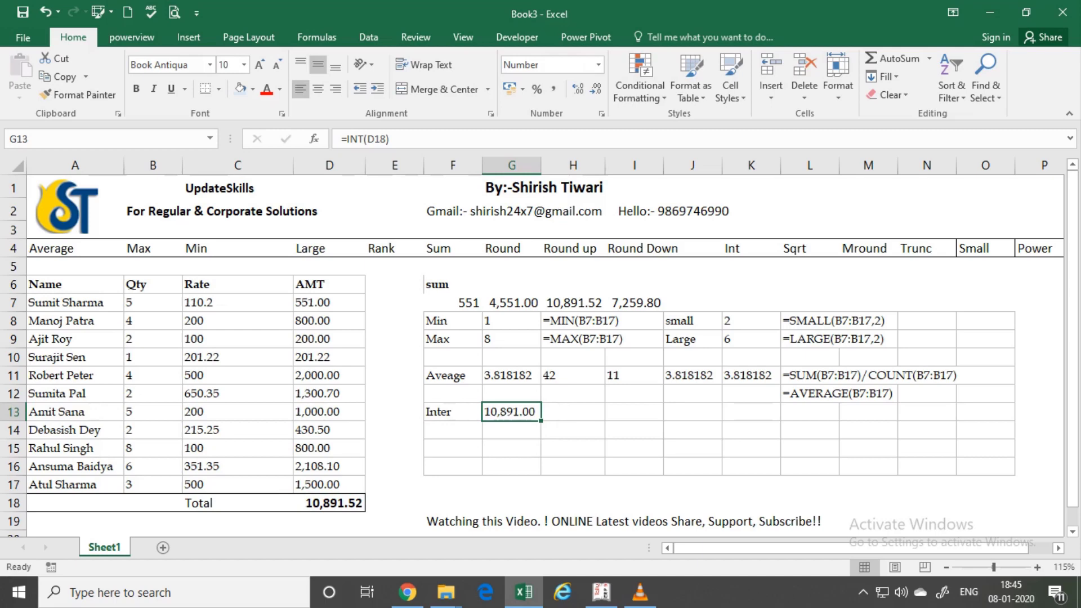
# Fill F14 with the Inter label by referencing F13 (=F13).
pyautogui.press('Down')
pyautogui.press('Left')
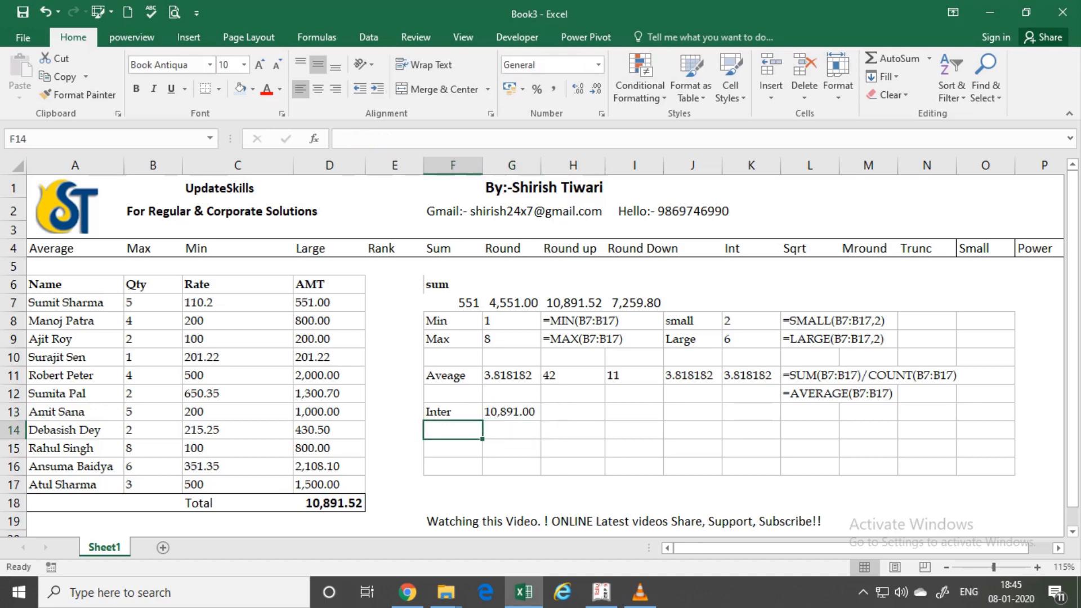
pyautogui.write('=')
pyautogui.press('Up')
pyautogui.press('Return')
pyautogui.write('\\')
pyautogui.click(452, 429)
# Enter 25.36 in G14 and =INT(G14) in H14, giving 25.
pyautogui.click(512, 429)
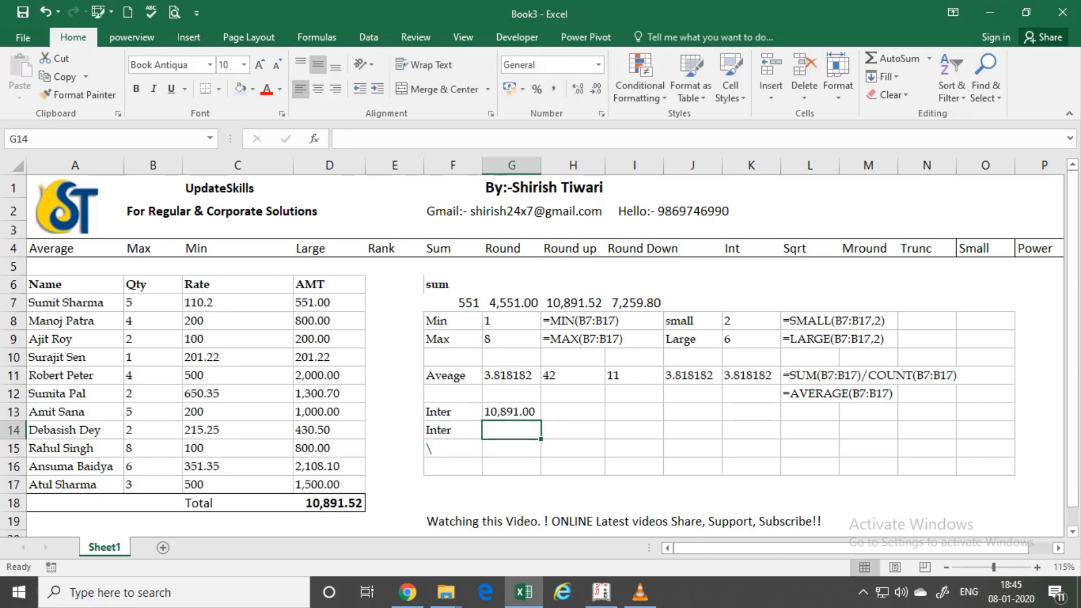
pyautogui.write('25.3')
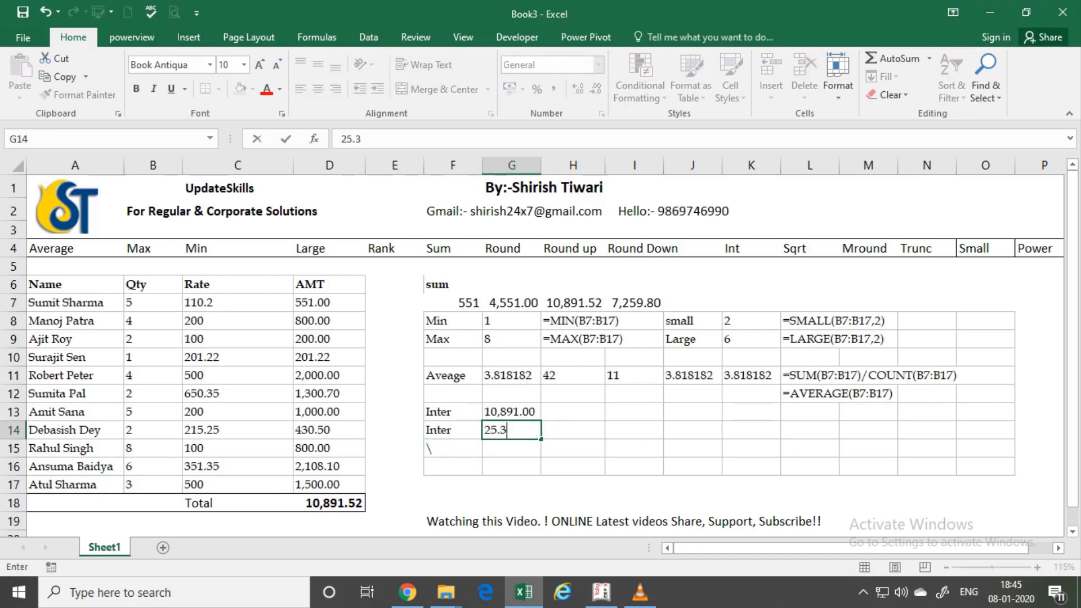
pyautogui.write('6')
pyautogui.hotkey('ctrl', 'Return')
pyautogui.click(572, 430)
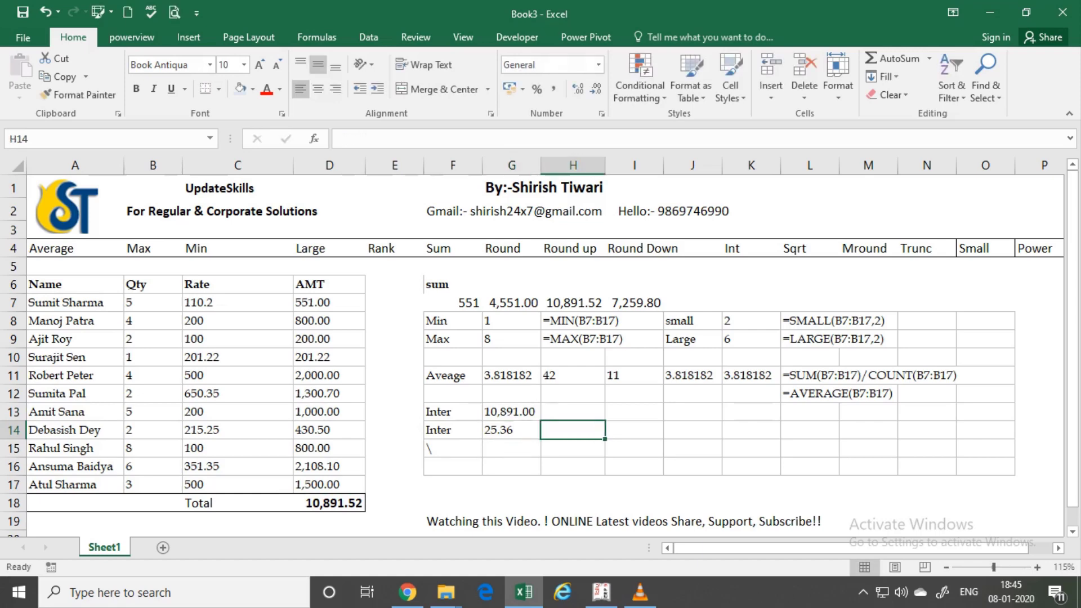
pyautogui.write('=int')
pyautogui.press('Tab')
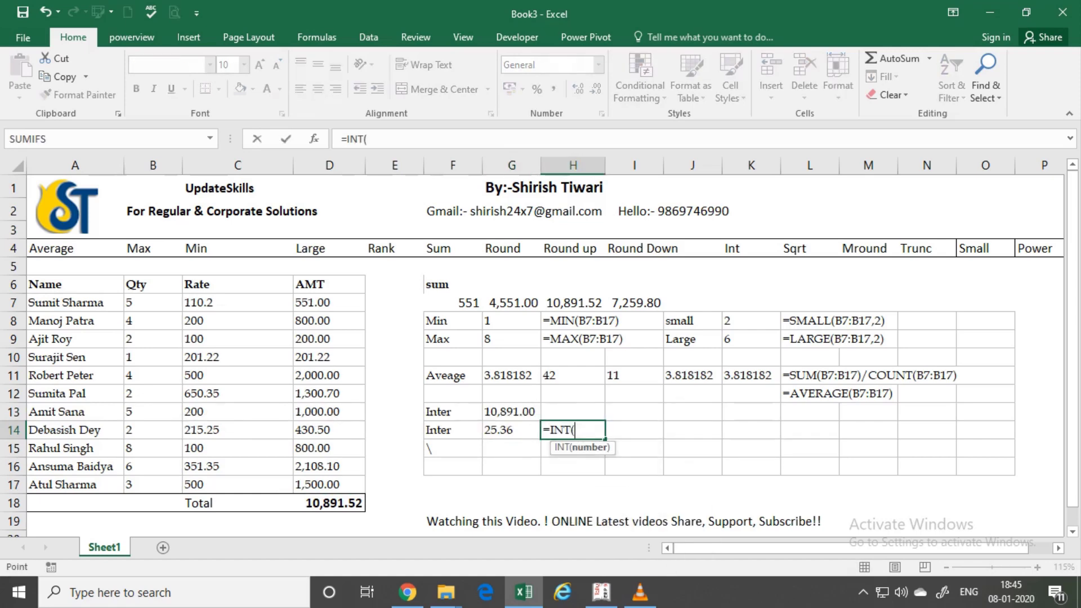
pyautogui.press('Left')
pyautogui.hotkey('ctrl', 'Return')
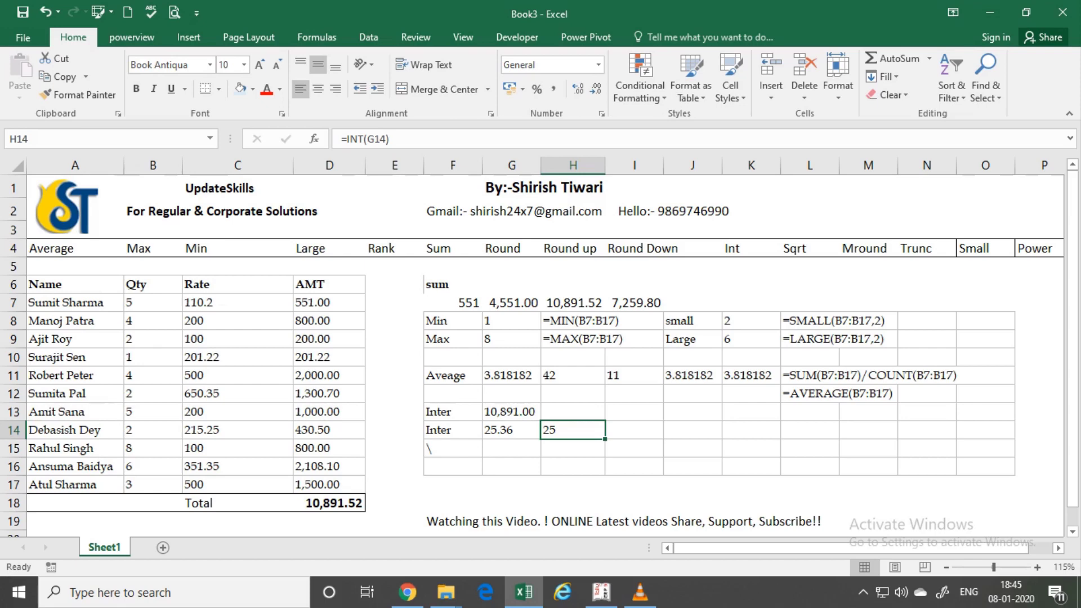
pyautogui.press('Down')
pyautogui.press('Left')
pyautogui.press('Left')
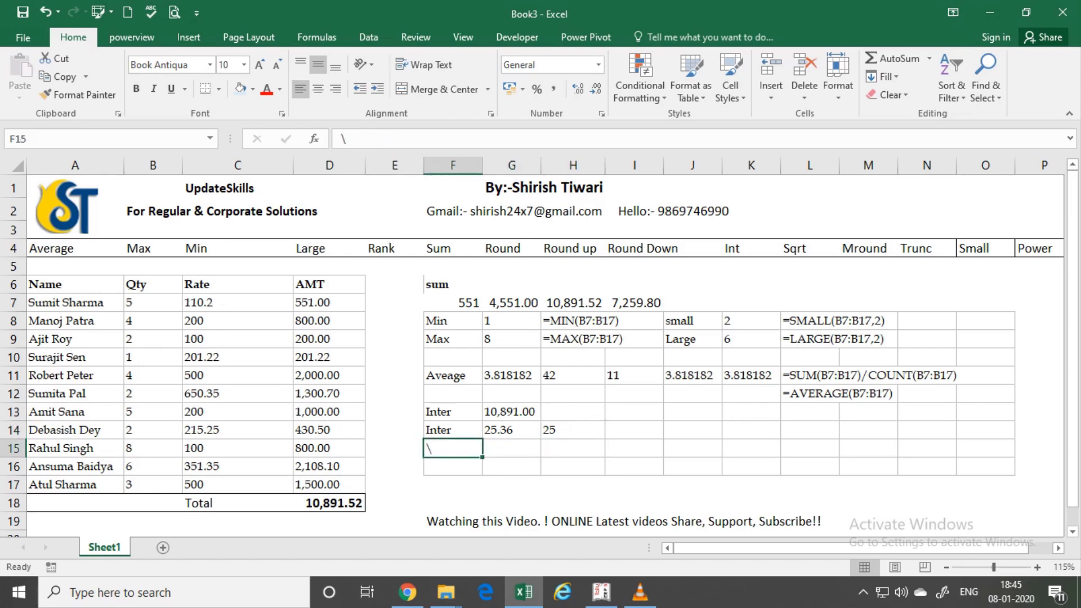
# Label F15 'SQRT' and enter 49 in G15 and 121 in G16.
pyautogui.write('SQRT')
pyautogui.press('Tab')
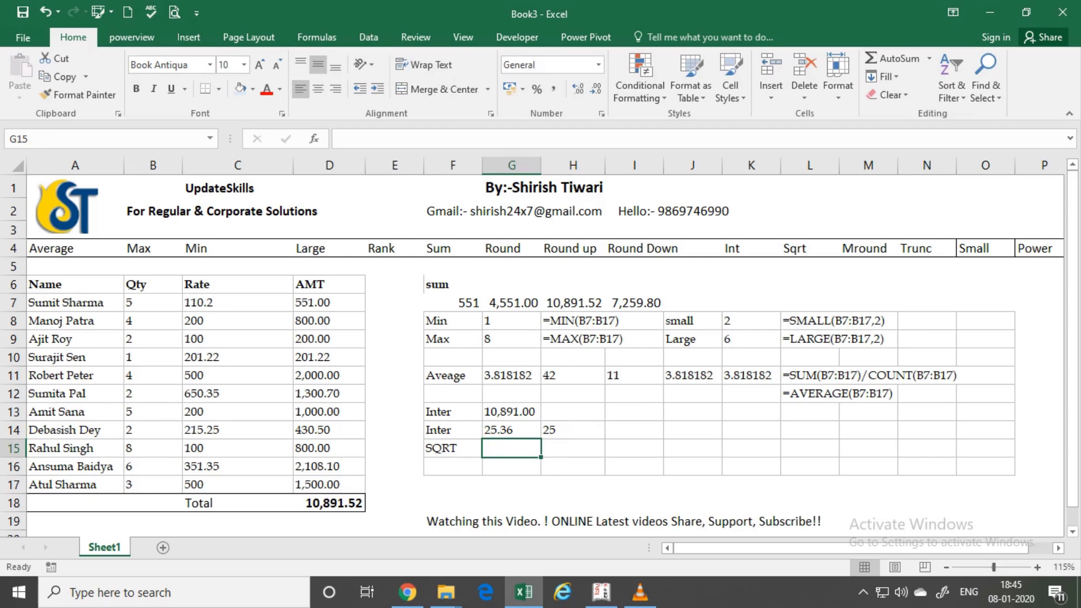
pyautogui.write('2')
pyautogui.press('BackSpace')
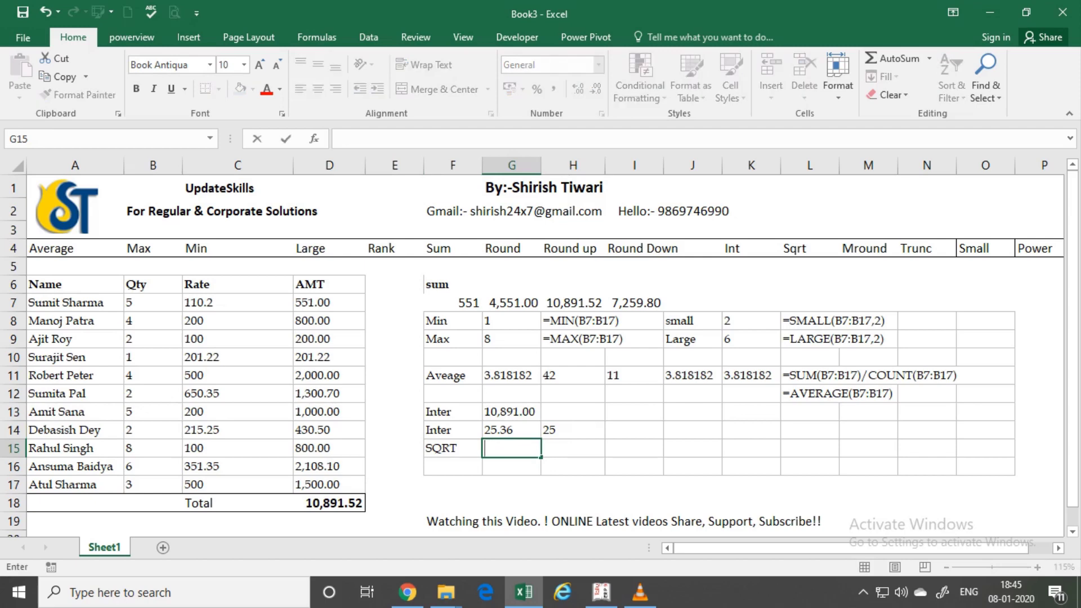
pyautogui.write('49')
pyautogui.press('Return')
pyautogui.write('121')
pyautogui.press('Tab')
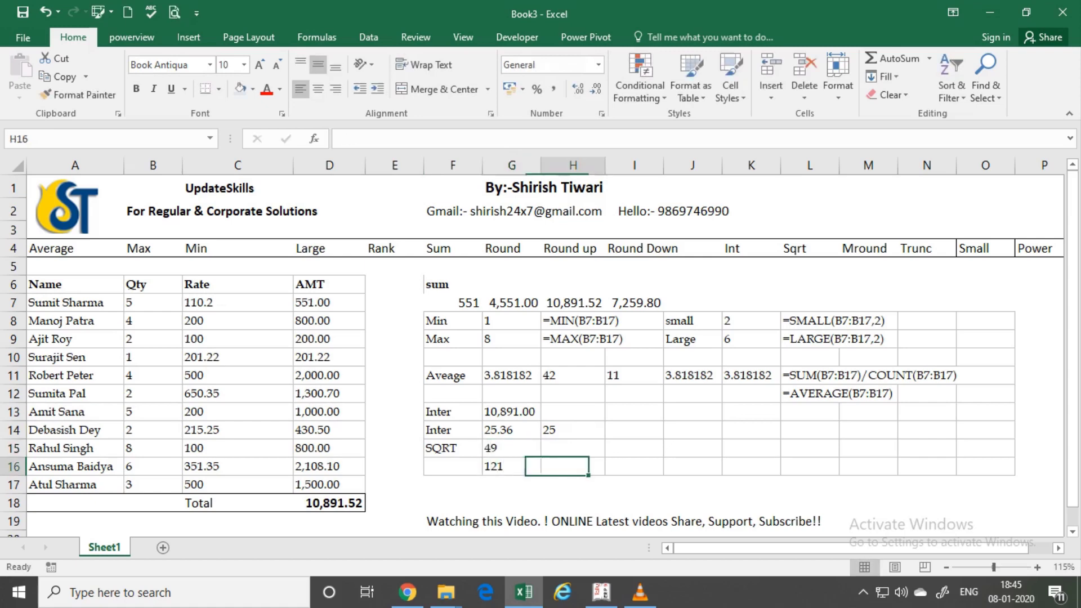
# Enter =SQRT(G15) in H15 and =SQRT(G16) in H16, returning 7 and 11.
pyautogui.press('Up')
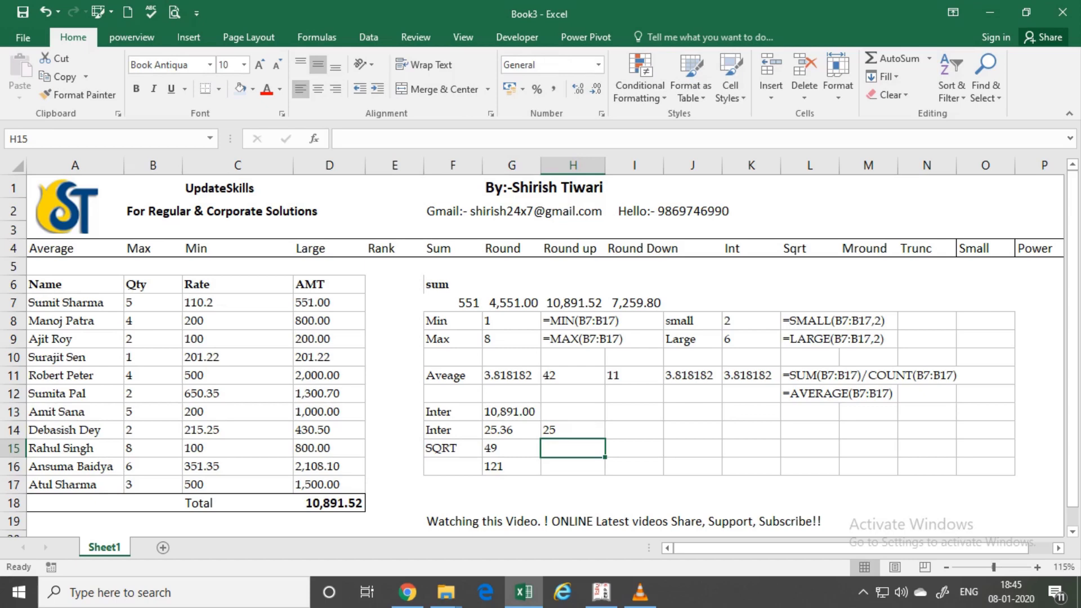
pyautogui.write('=sqr')
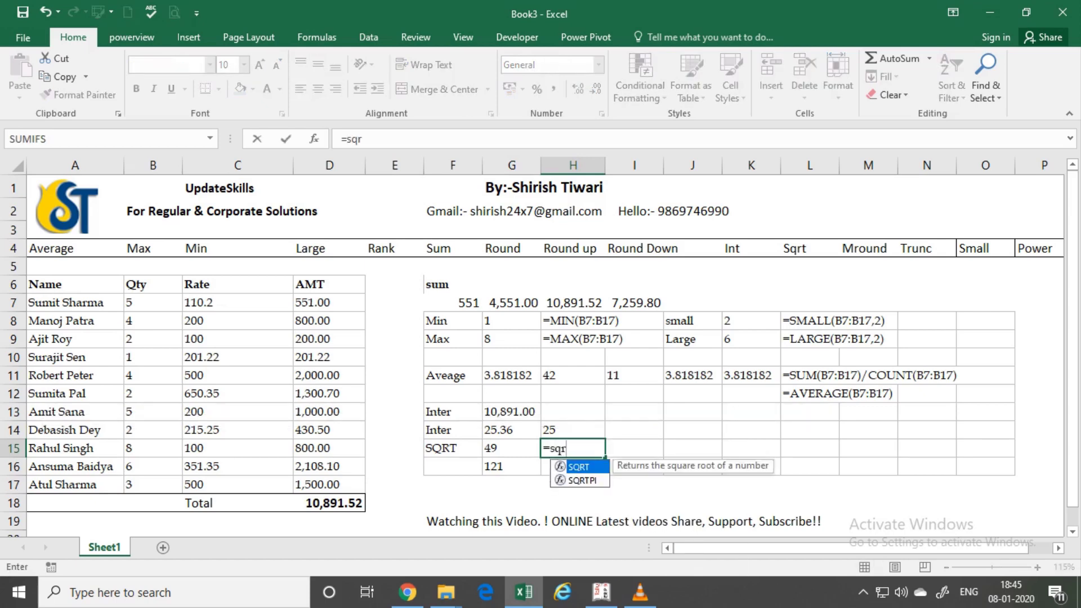
pyautogui.press('Tab')
pyautogui.press('Left')
pyautogui.press('Return')
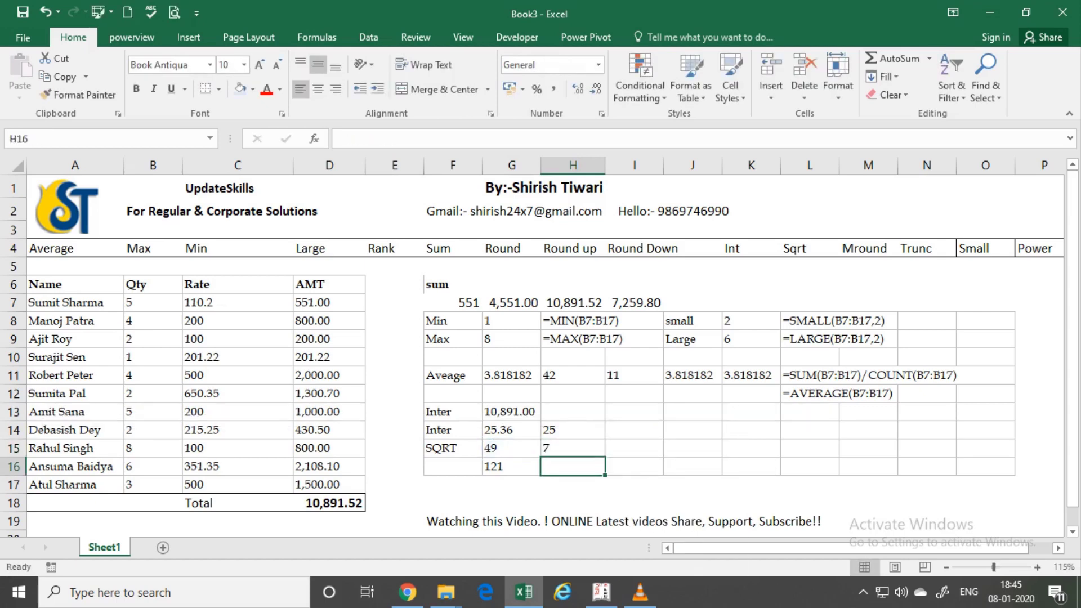
pyautogui.write('=sq')
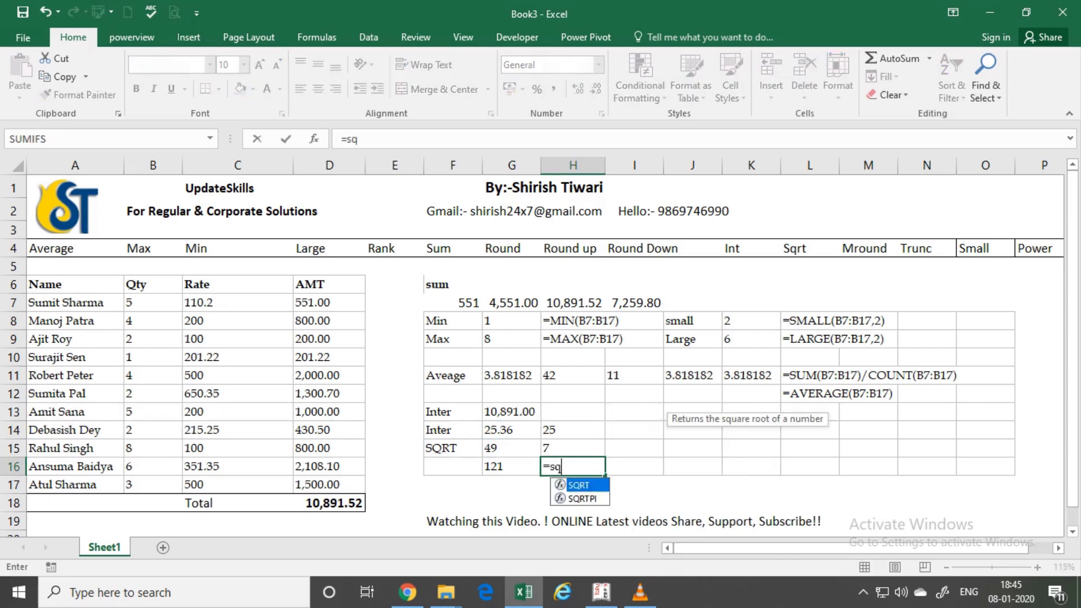
pyautogui.press('Tab')
pyautogui.press('Return')
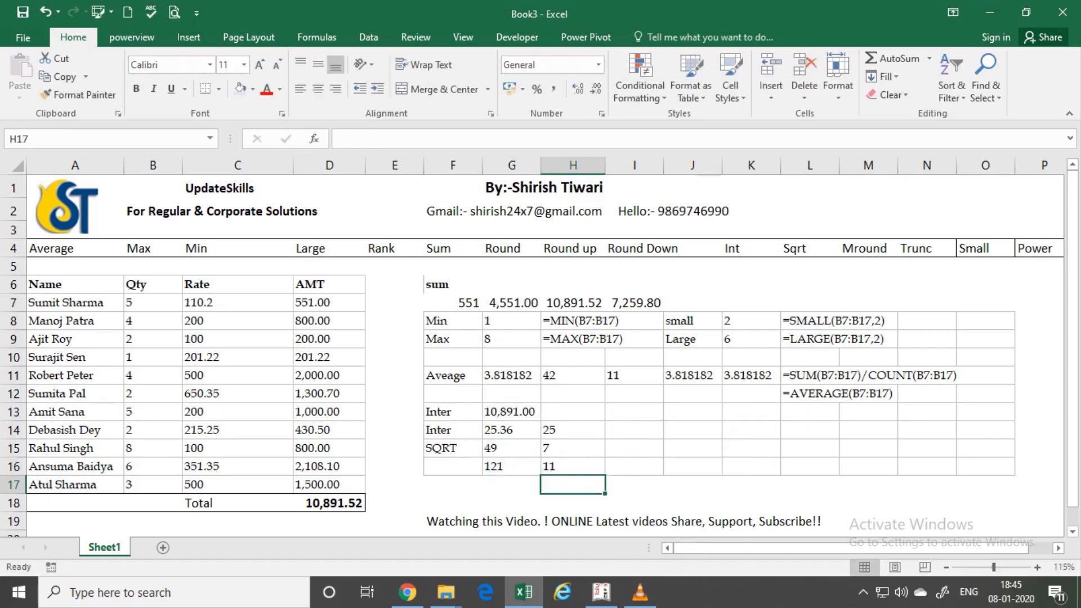
pyautogui.press('Up')
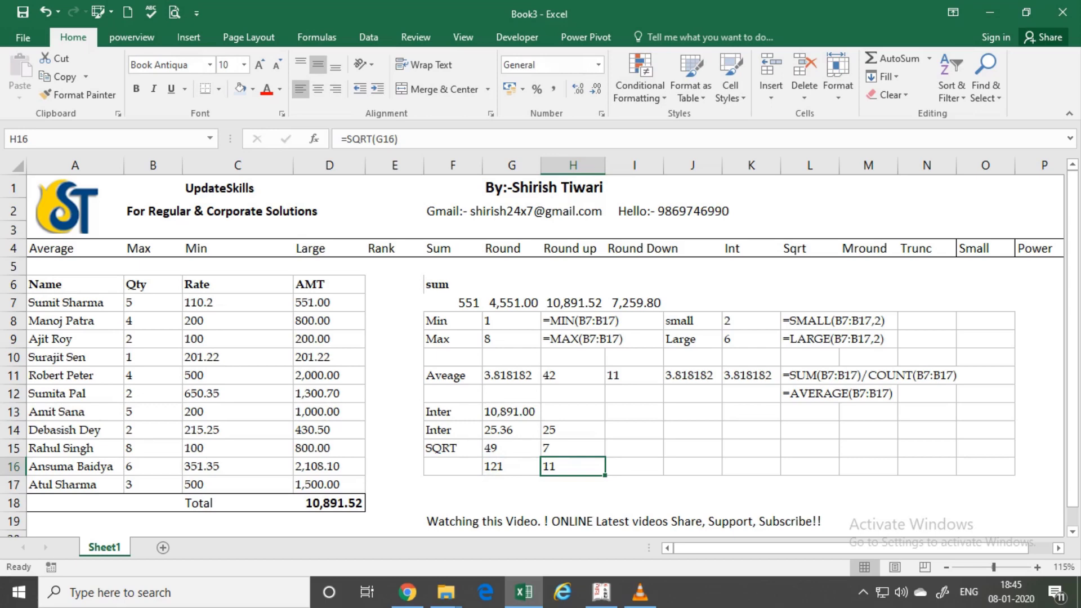
# Label F16 SQRT as a copy of F15 using =F15.
pyautogui.click(453, 467)
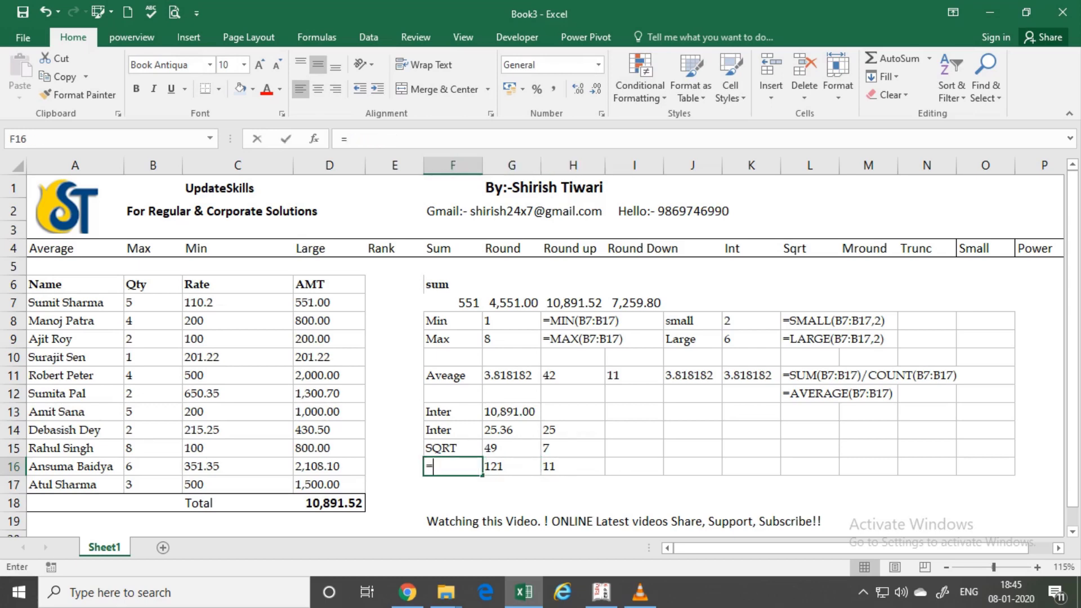
pyautogui.write('=sqr(F15)')
pyautogui.press('Return')
pyautogui.press('Up')
pyautogui.write('=F15')
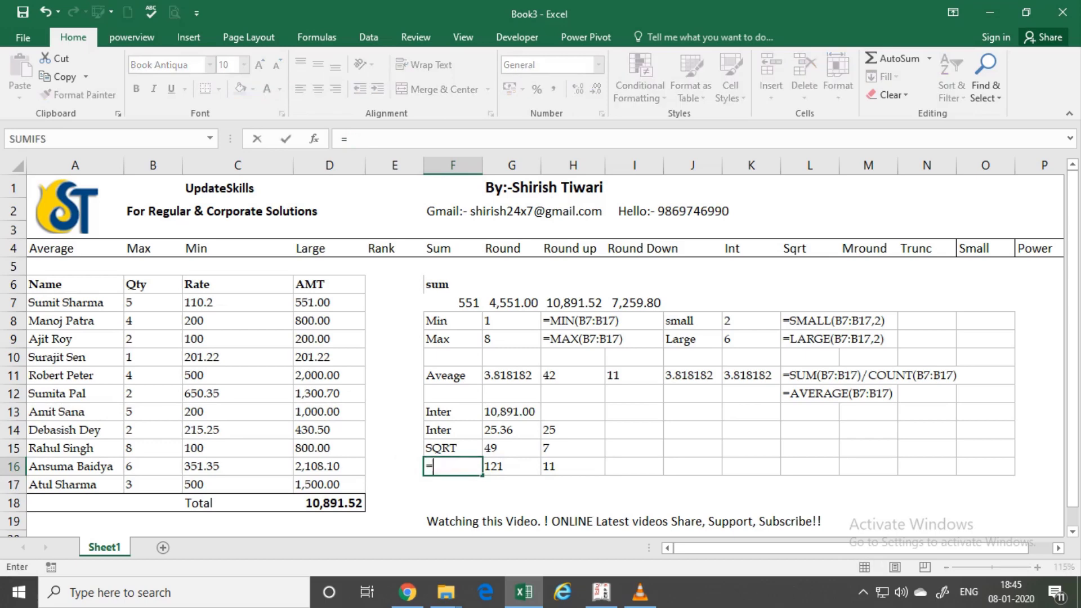
pyautogui.press('Return')
pyautogui.write('\\')
pyautogui.press('Escape')
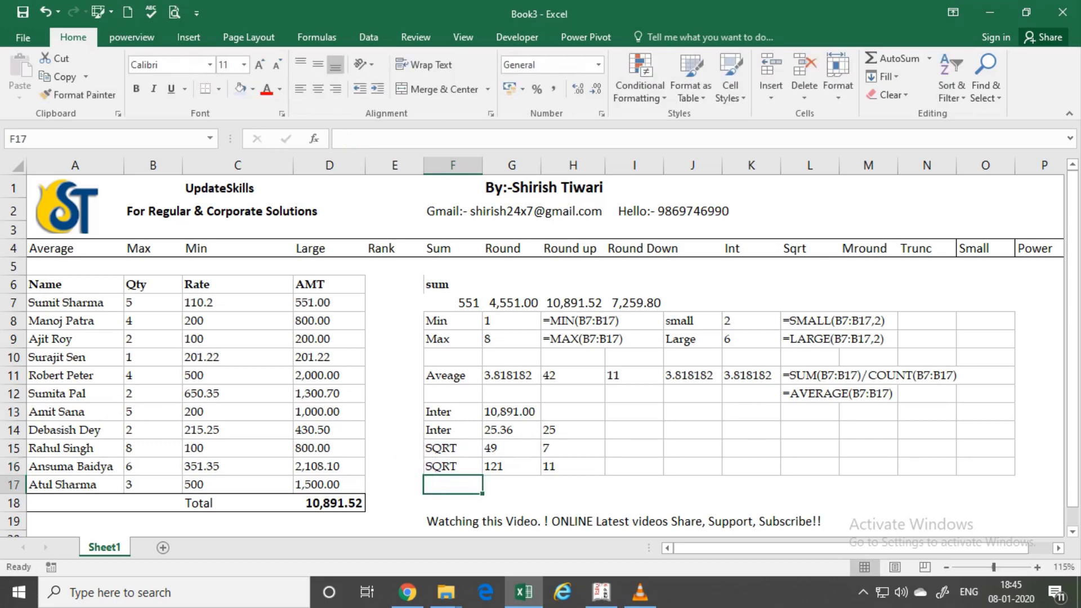
pyautogui.press('Right')
pyautogui.press('Right')
pyautogui.press('Up')
pyautogui.press('Up')
pyautogui.press('Right')
pyautogui.press('Up')
pyautogui.press('Up')
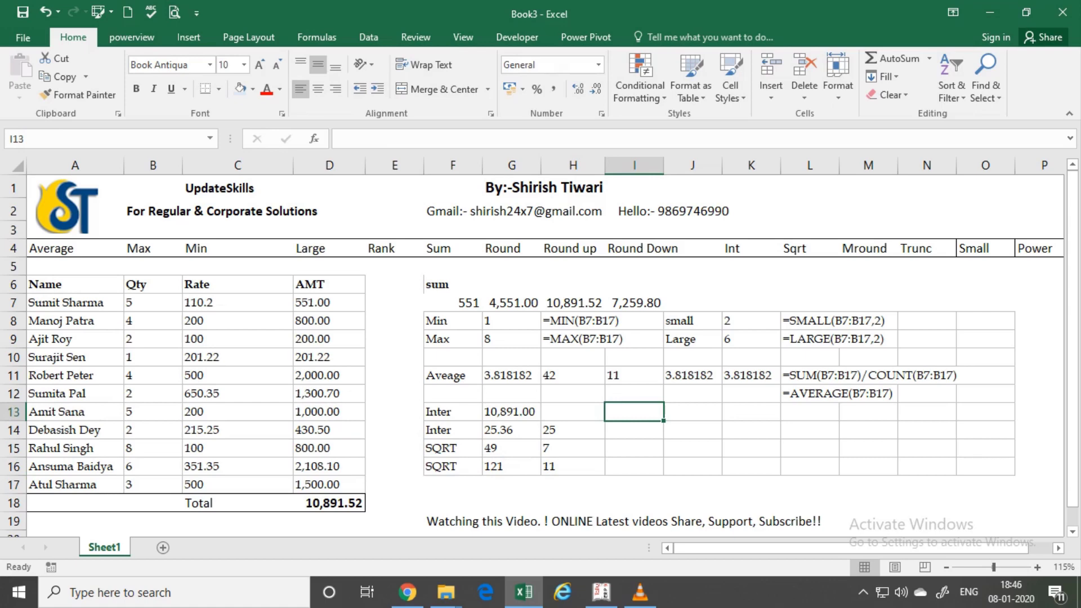
# Type 'Power' in I13, 2 in J13 and 3 in K13.
pyautogui.write('Pow')
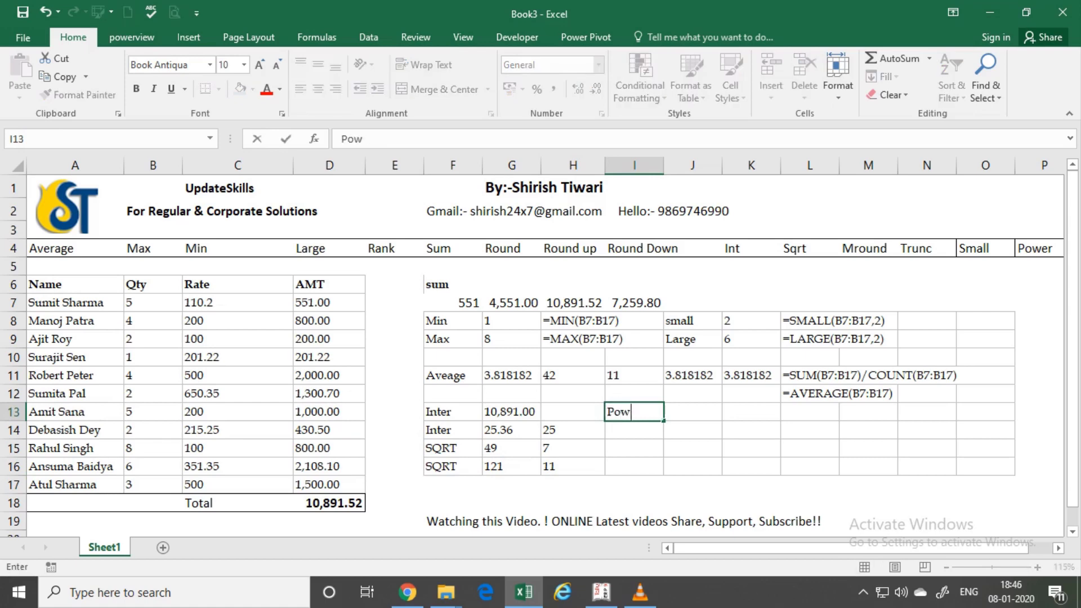
pyautogui.write('er')
pyautogui.press('Return')
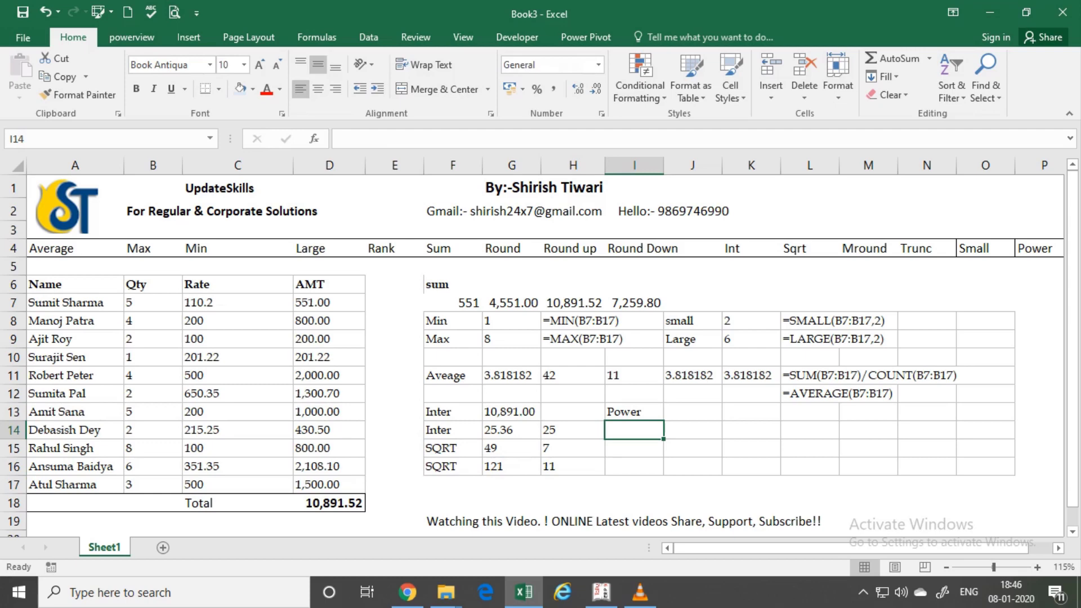
pyautogui.press('Right')
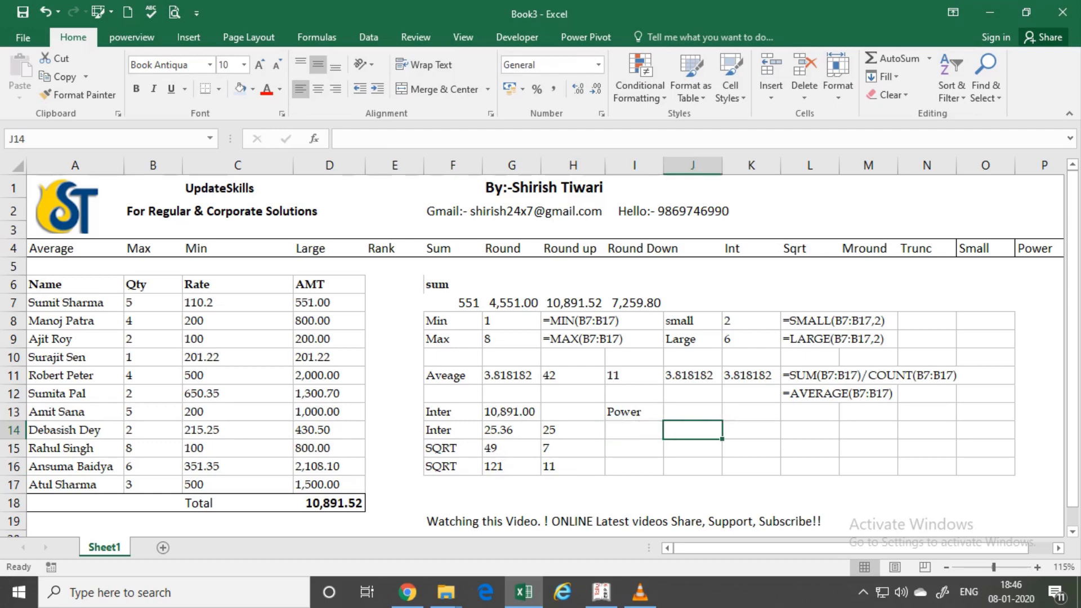
pyautogui.click(693, 411)
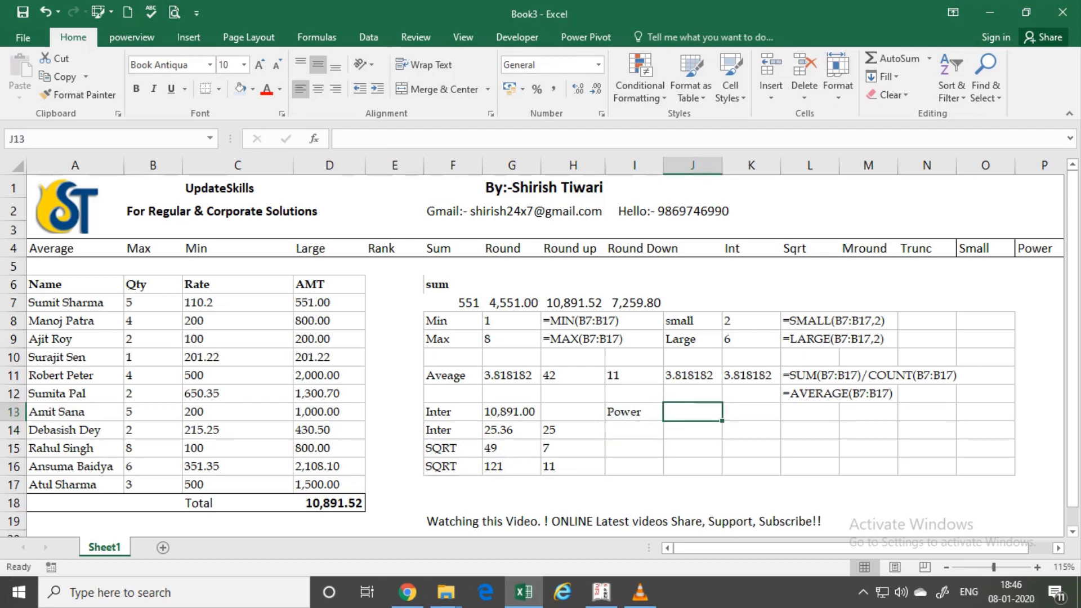
pyautogui.write('2')
pyautogui.press('Tab')
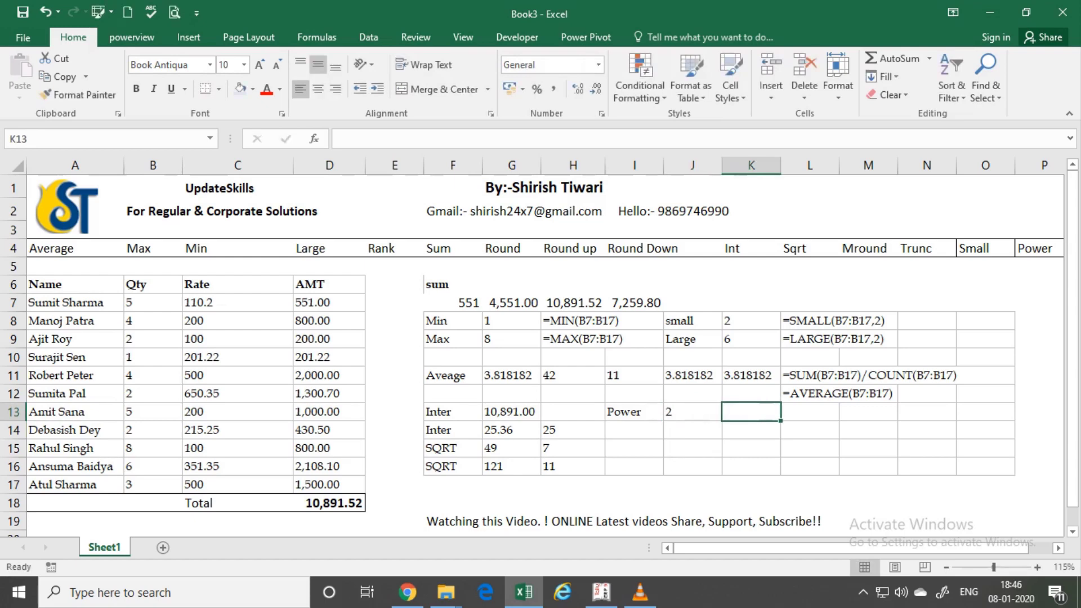
pyautogui.write('3')
pyautogui.press('Return')
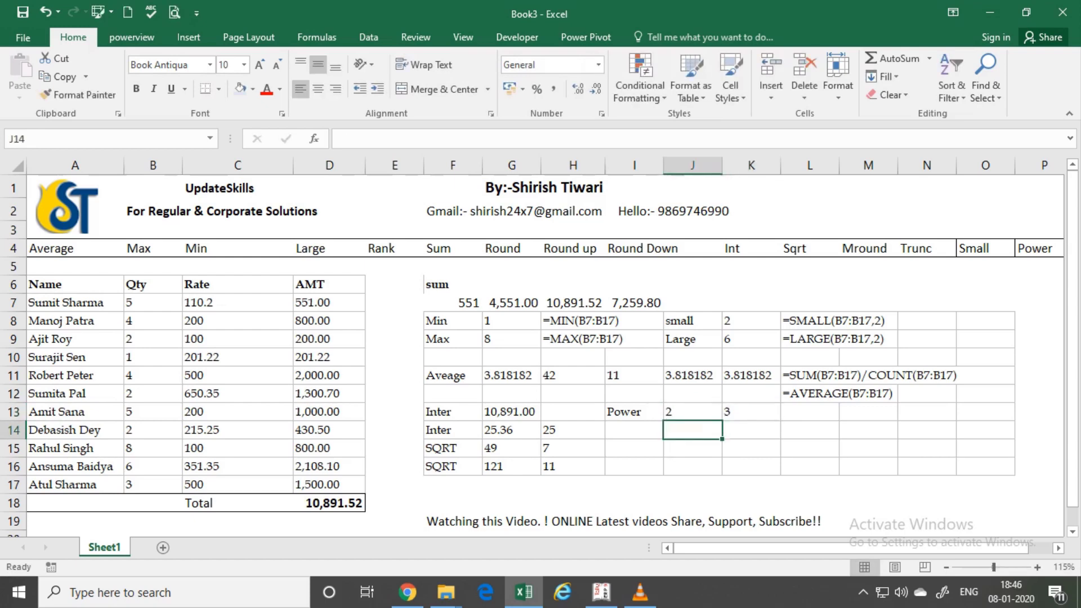
pyautogui.press('Right')
pyautogui.press('Right')
pyautogui.press('Up')
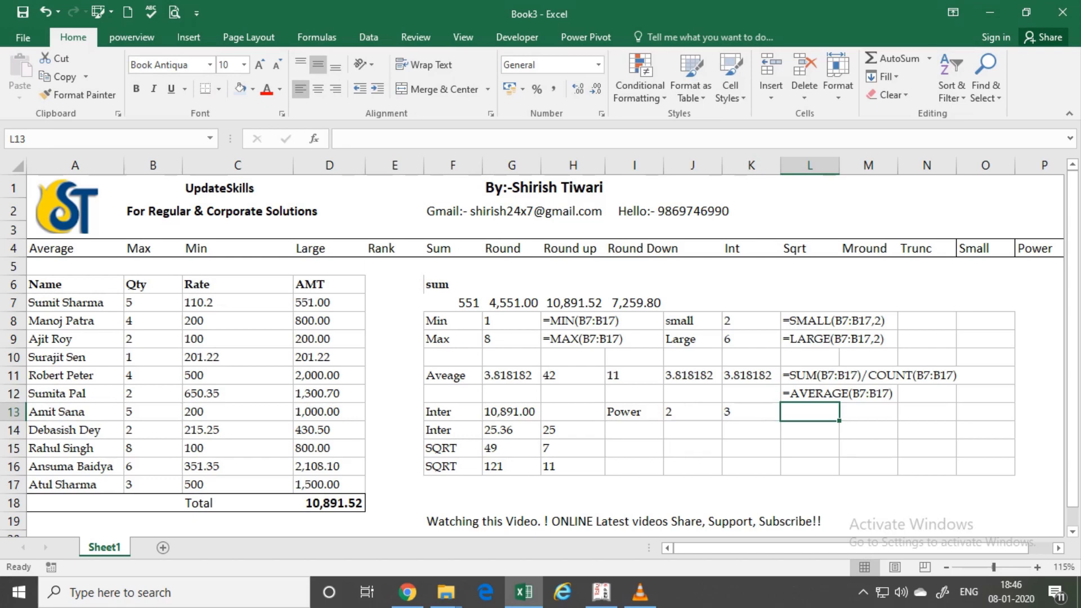
# Enter =POWER(J13,K13) in L13, returning 8.
pyautogui.write('=p')
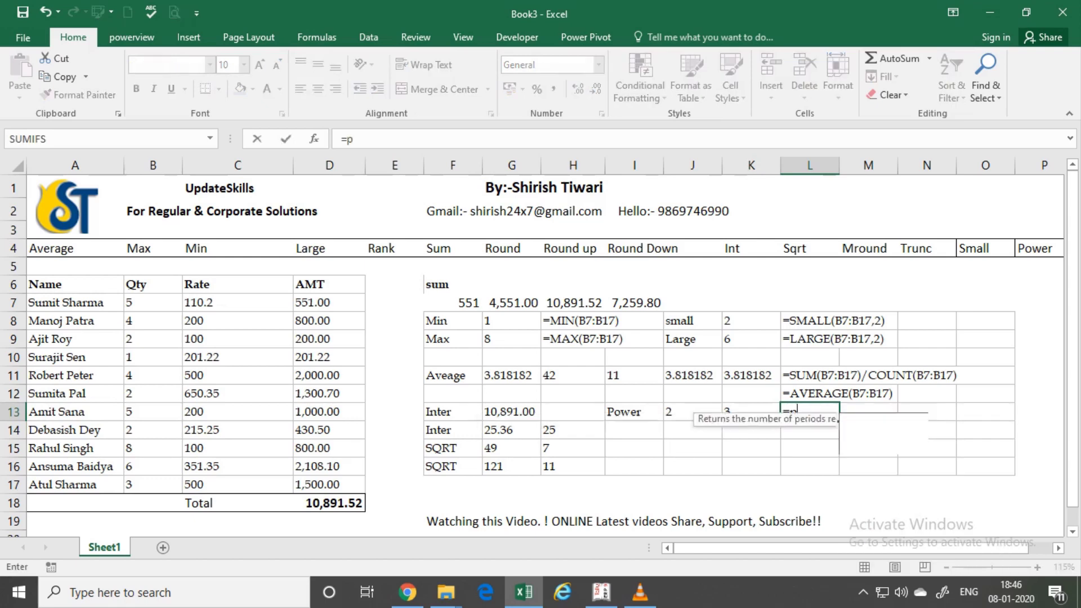
pyautogui.write('o')
pyautogui.press('Down')
pyautogui.press('Tab')
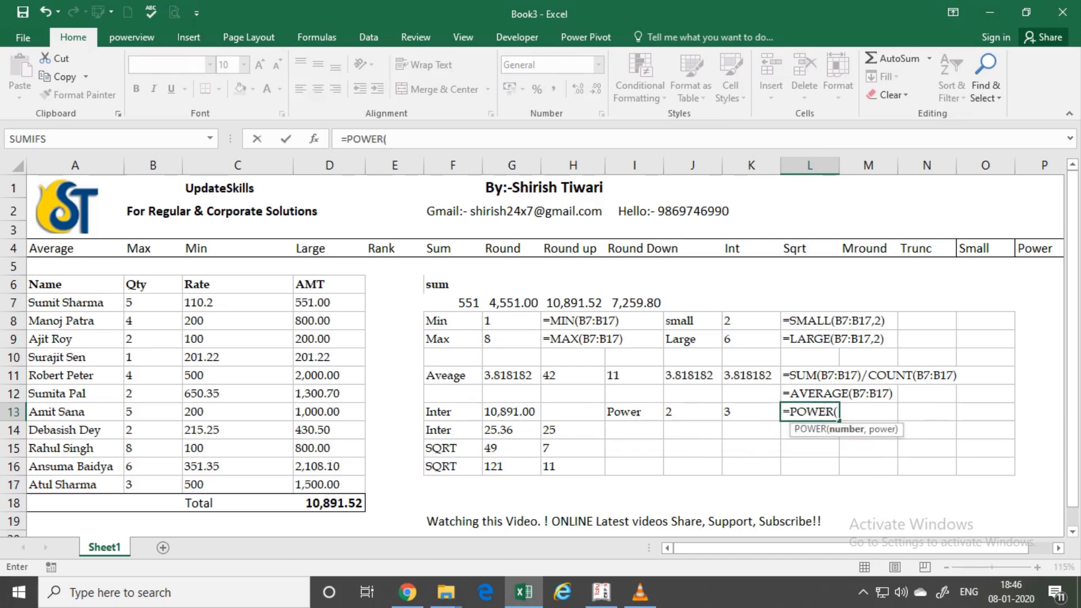
pyautogui.click(693, 412)
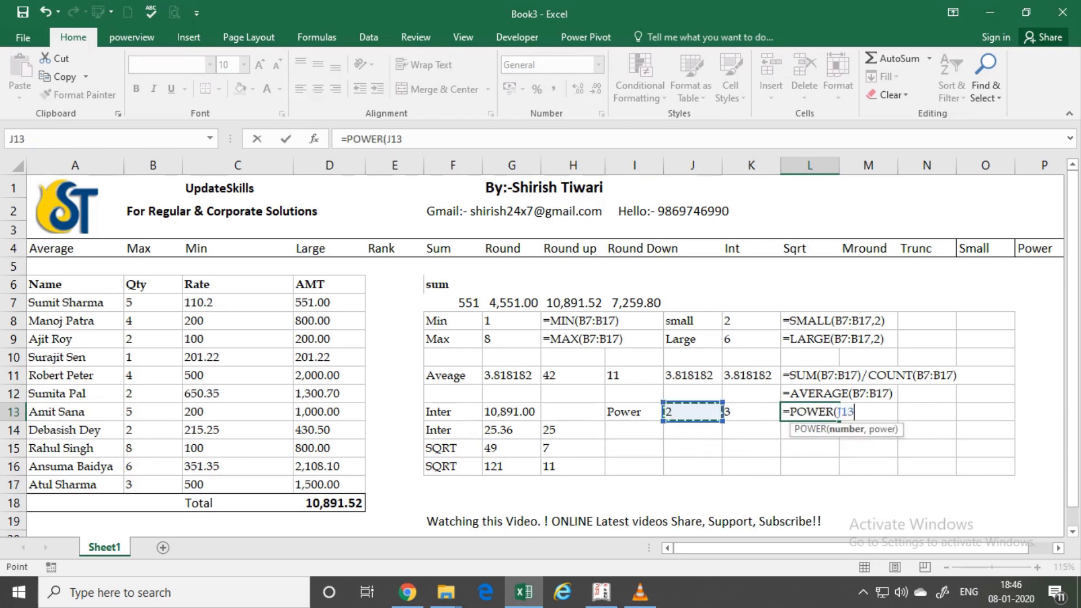
pyautogui.write(',')
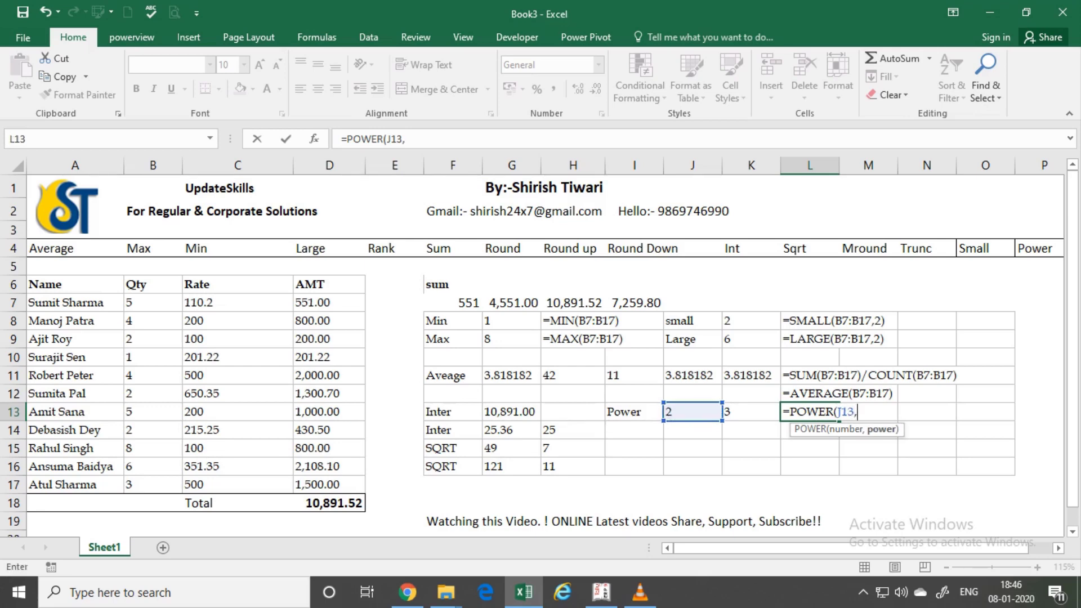
pyautogui.click(751, 411)
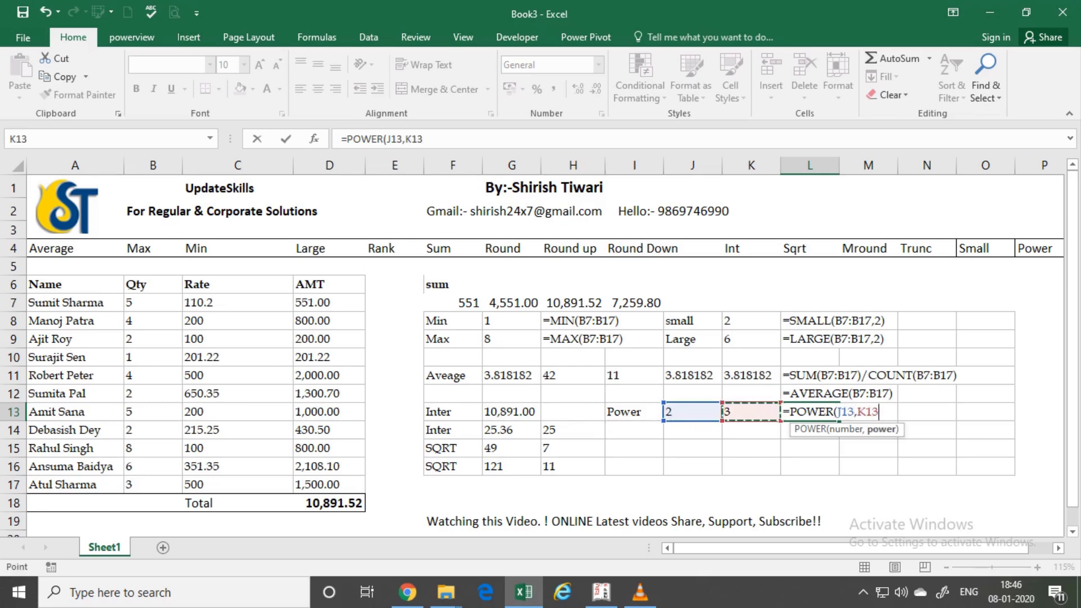
pyautogui.write(')')
pyautogui.press('Return')
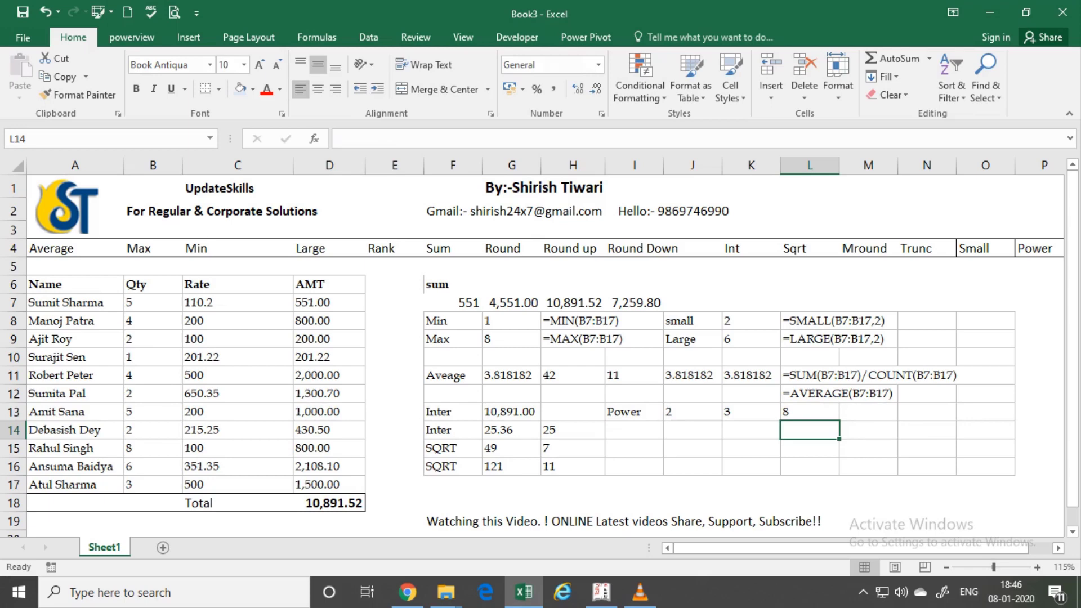
pyautogui.press('Up')
pyautogui.press('Right')
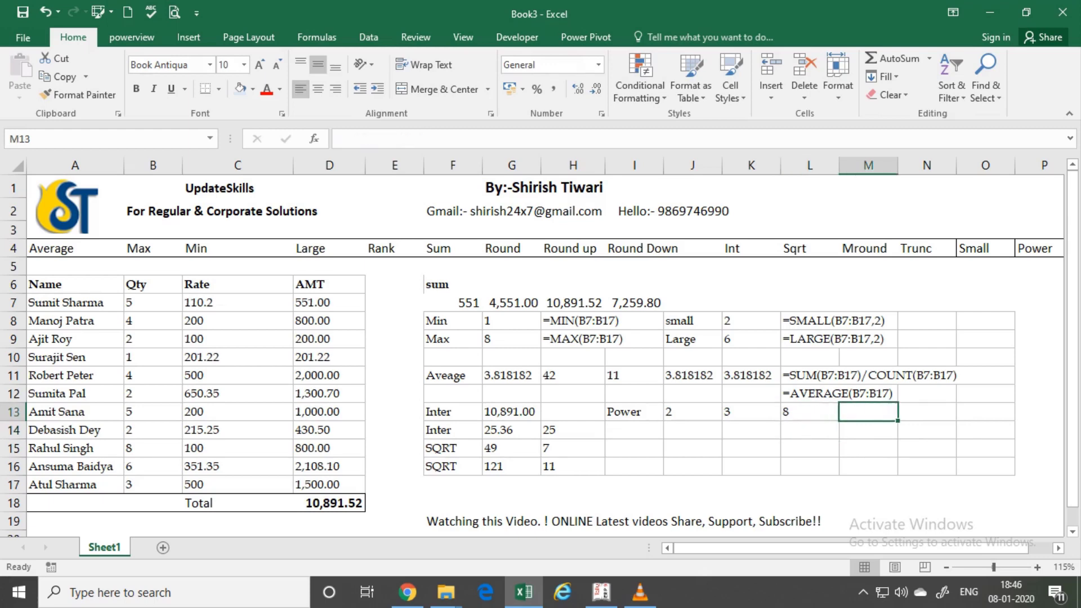
# Enter =J13^K13 in M13 to get 8 with the caret operator.
pyautogui.write('=')
pyautogui.click(682, 412)
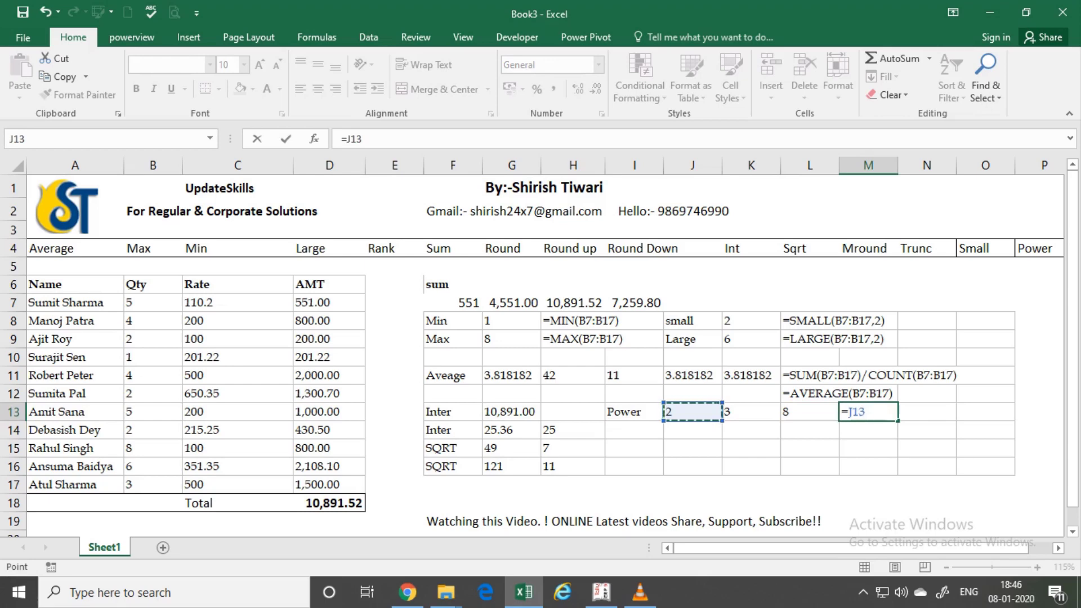
pyautogui.write('^')
pyautogui.click(752, 411)
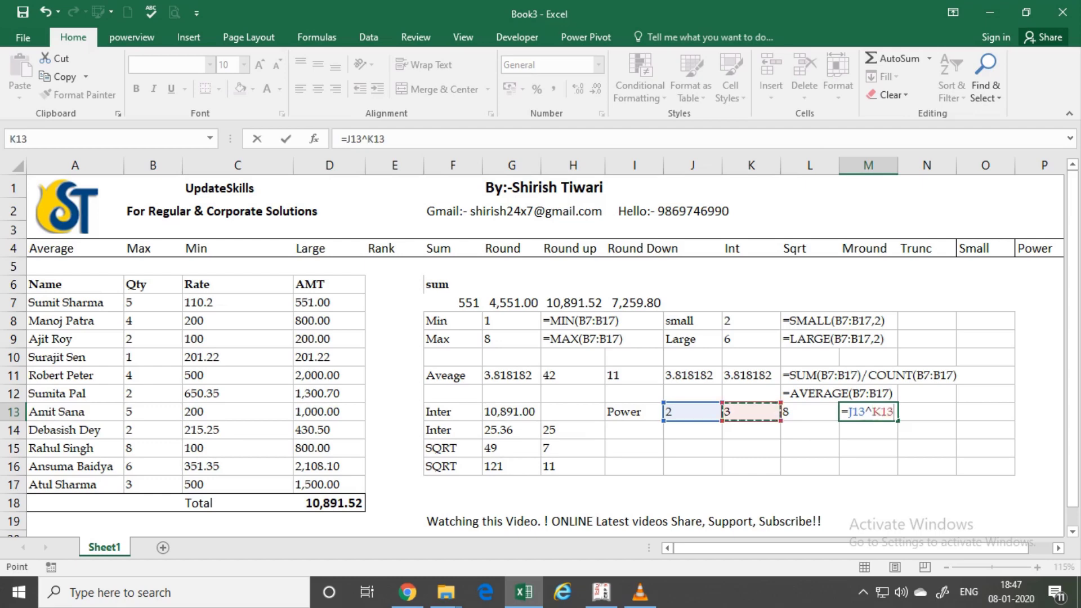
pyautogui.press('Return')
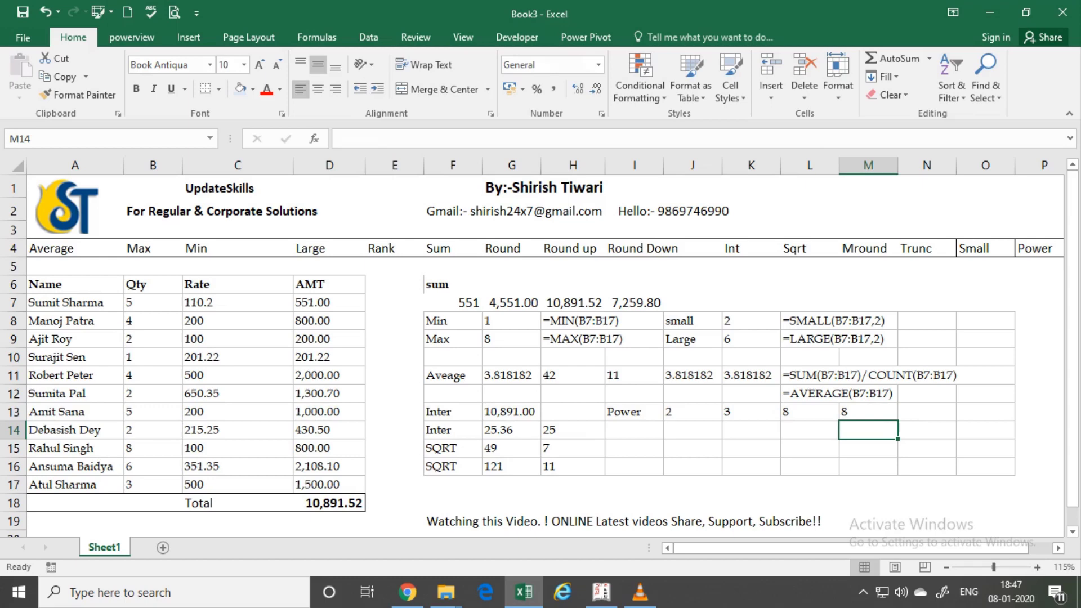
pyautogui.click(810, 430)
# Show L13's formula in L14 with =FORMULATEXT(L13), then check M13's formula.
pyautogui.write('=')
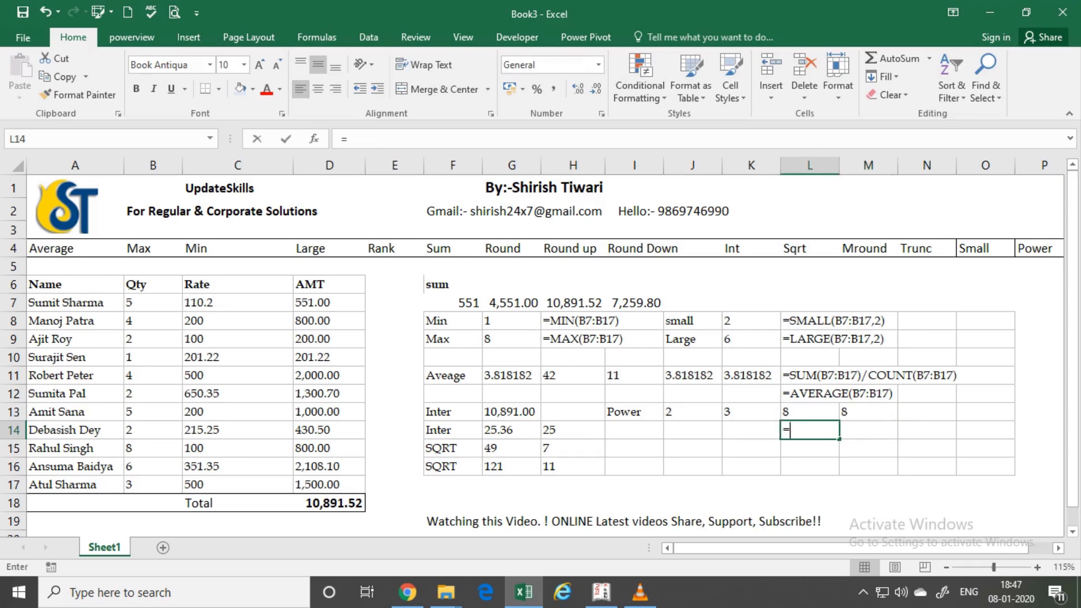
pyautogui.write('for')
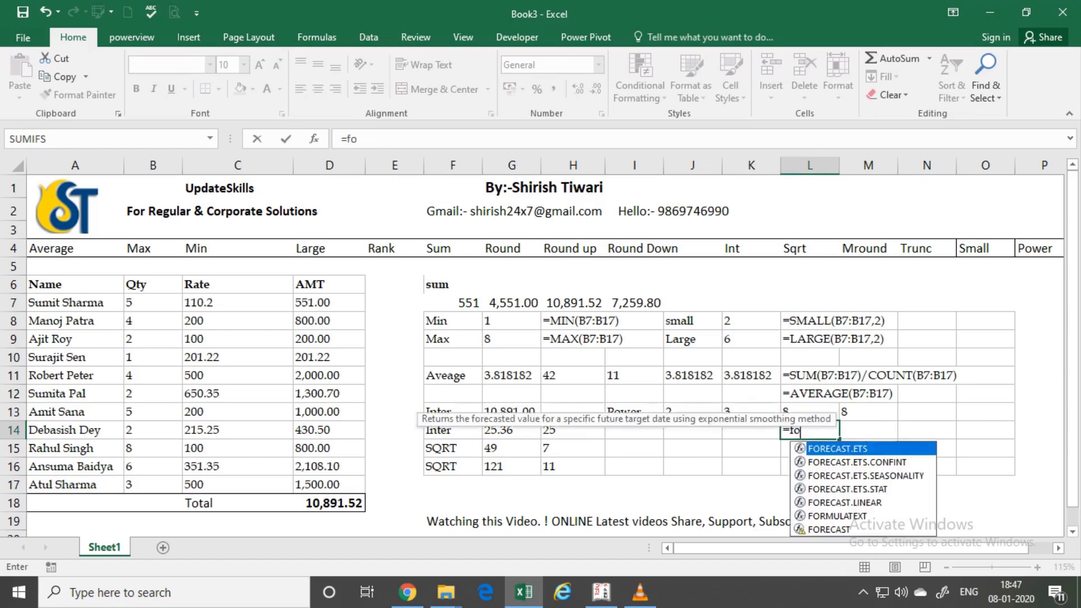
pyautogui.press('Down')
pyautogui.press('Down')
pyautogui.press('Down')
pyautogui.press('Down')
pyautogui.press('Down')
pyautogui.press('Tab')
pyautogui.press('Up')
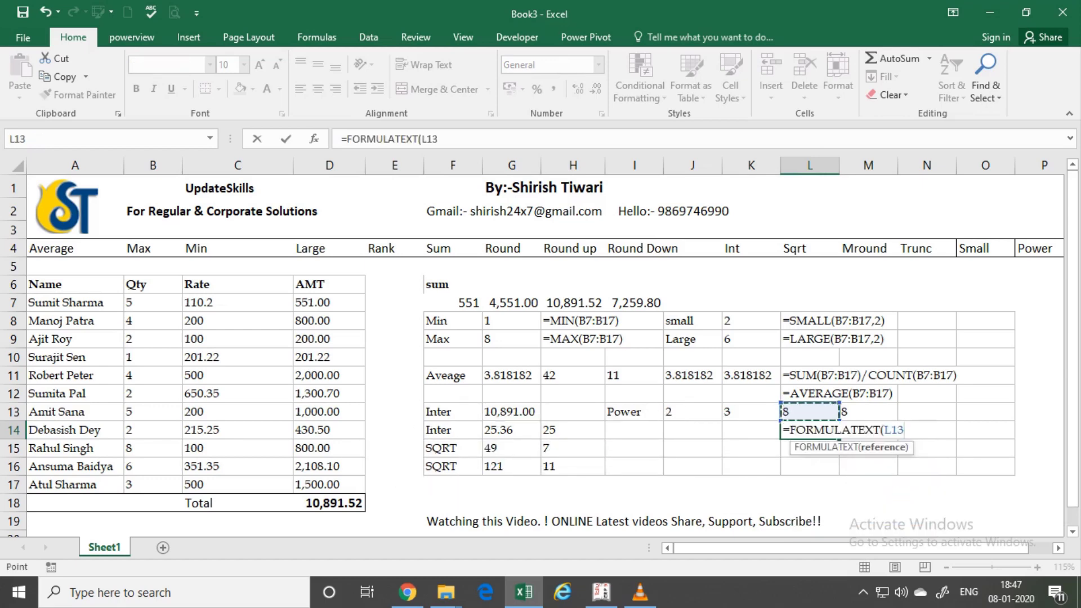
pyautogui.press('Return')
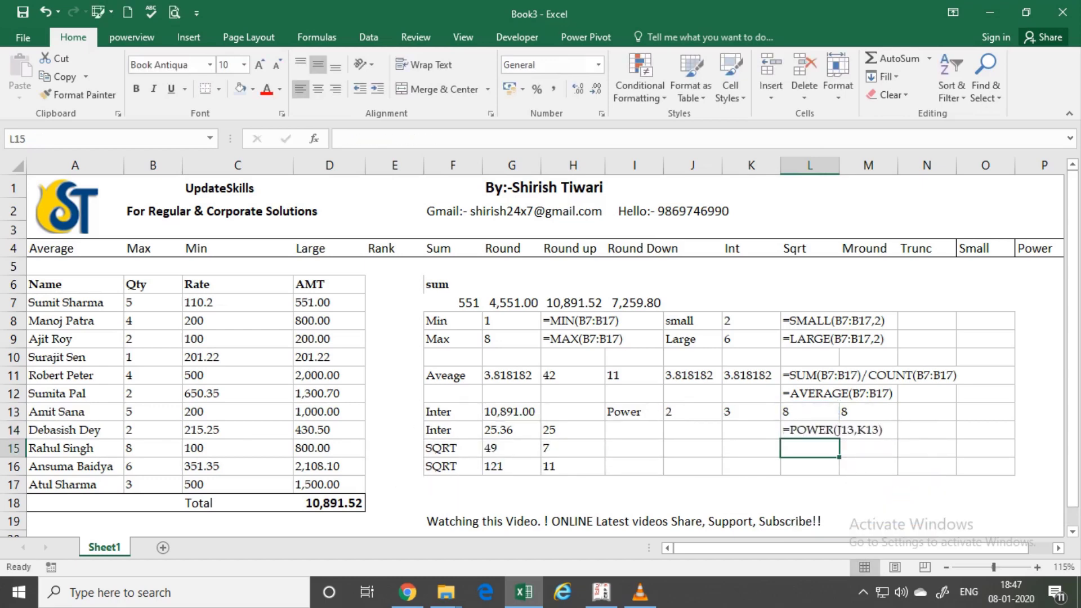
pyautogui.press('Up')
pyautogui.press('Right')
pyautogui.press('Up')
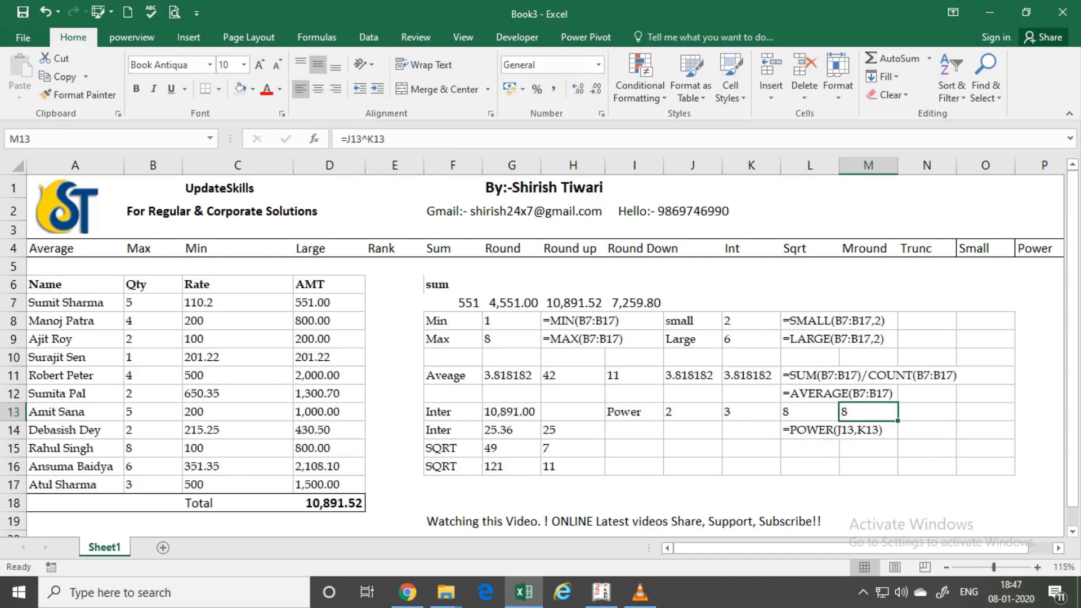
pyautogui.press('Down')
pyautogui.press('Down')
pyautogui.press('Left')
pyautogui.press('Left')
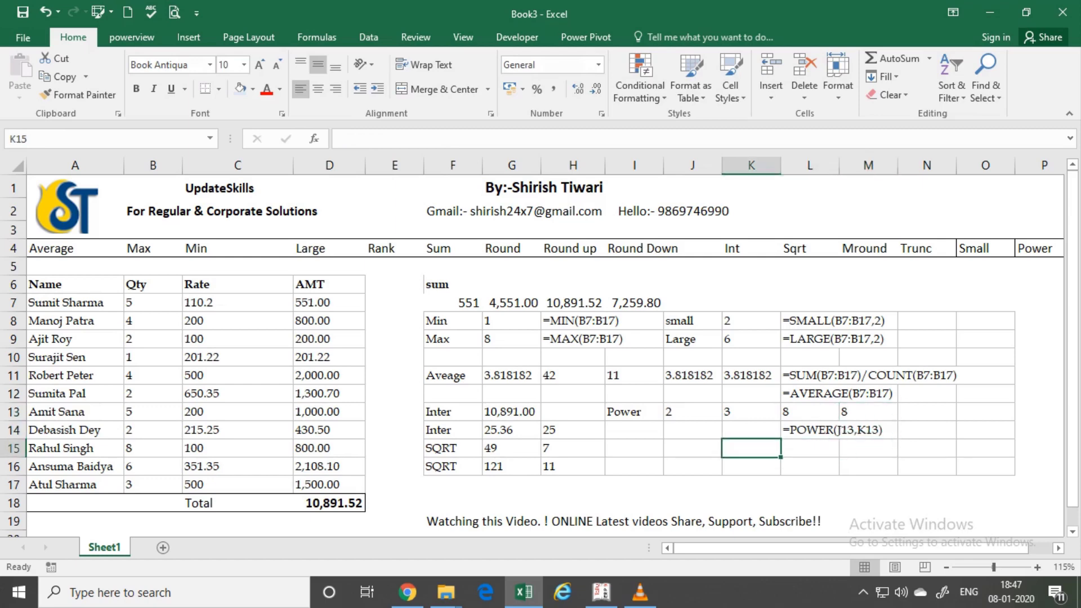
pyautogui.press('Left')
pyautogui.press('Left')
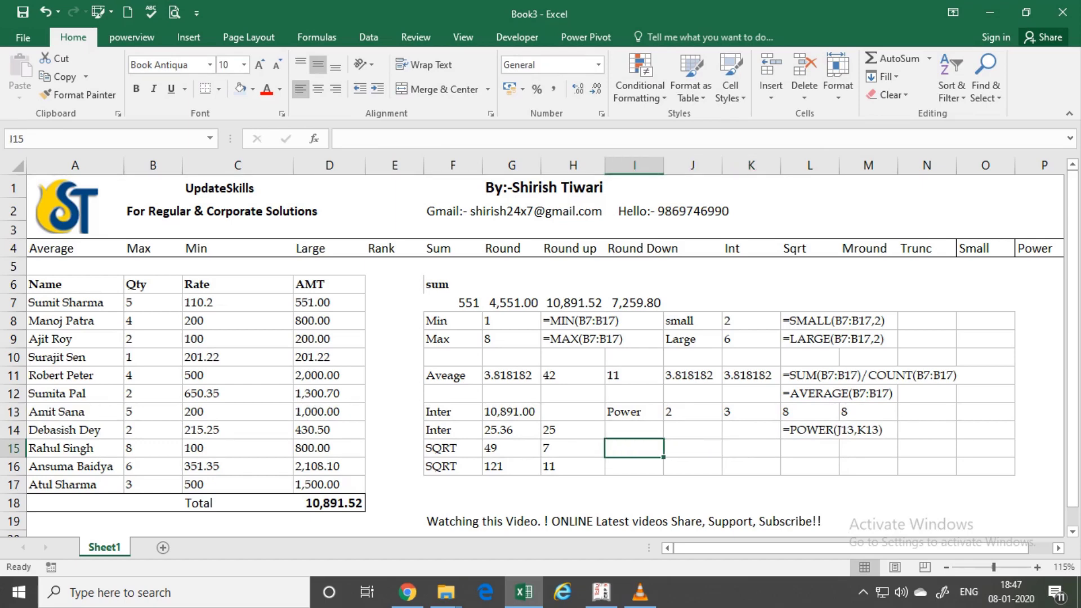
# Type 'Mround' in I15 and the number 43 in J15.
pyautogui.write('Mround')
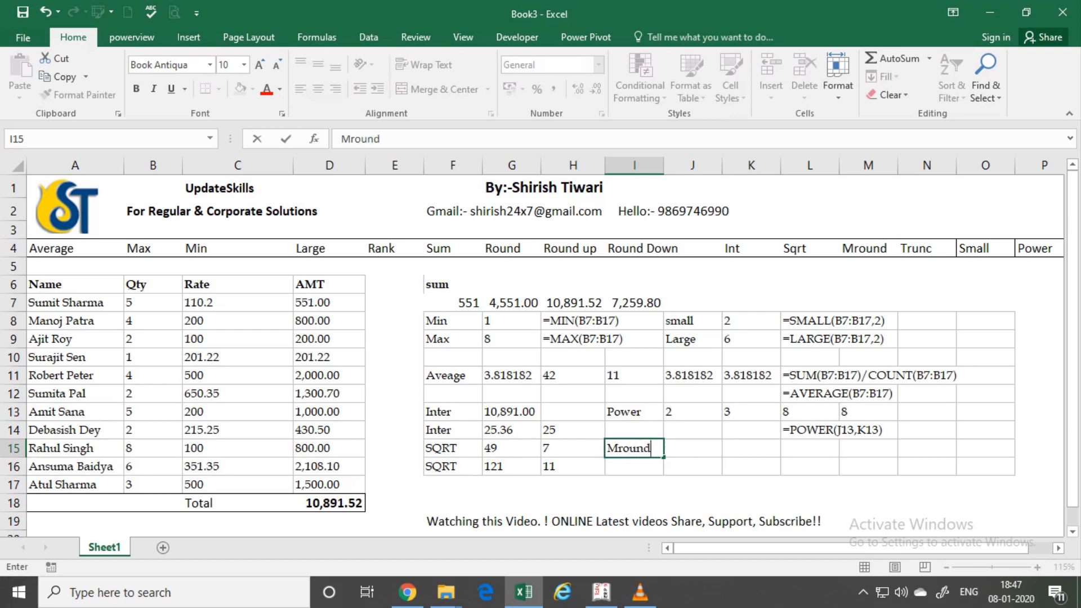
pyautogui.press('Return')
pyautogui.press('Up')
pyautogui.click(693, 449)
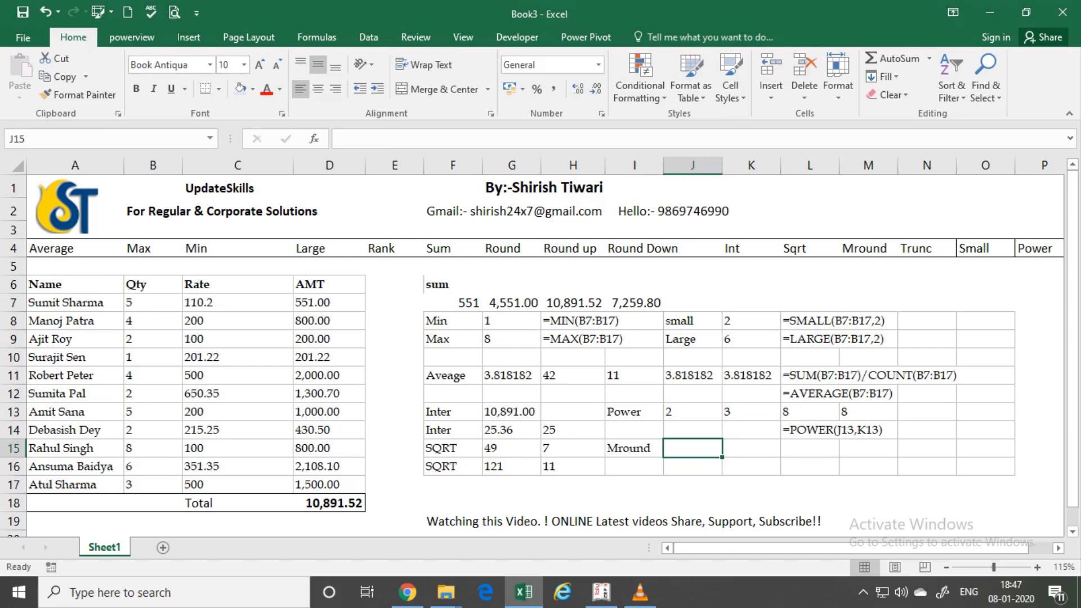
pyautogui.write('4')
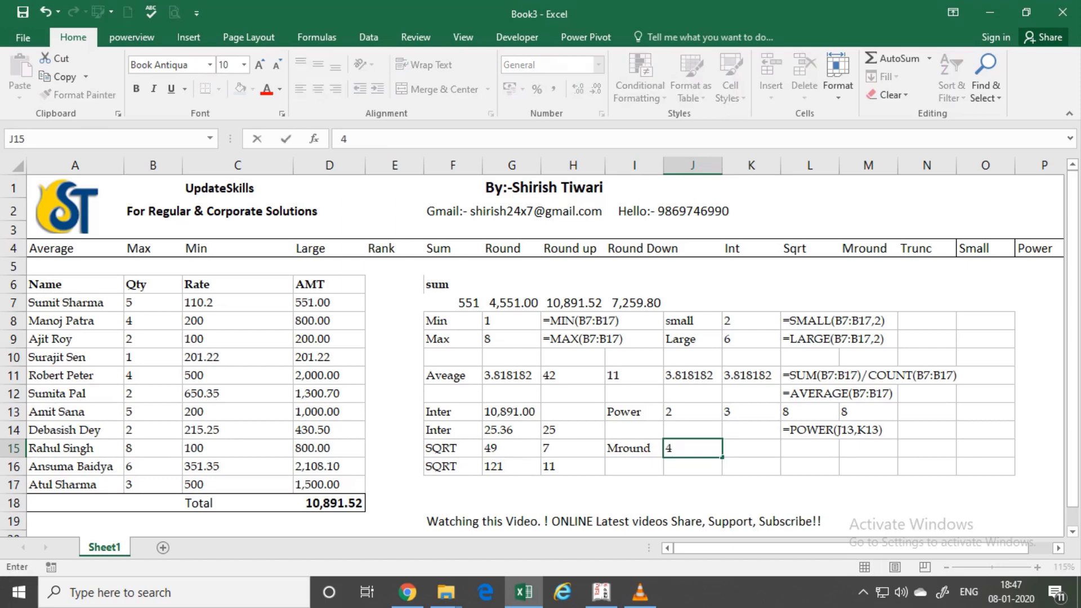
pyautogui.write('3')
pyautogui.press('Tab')
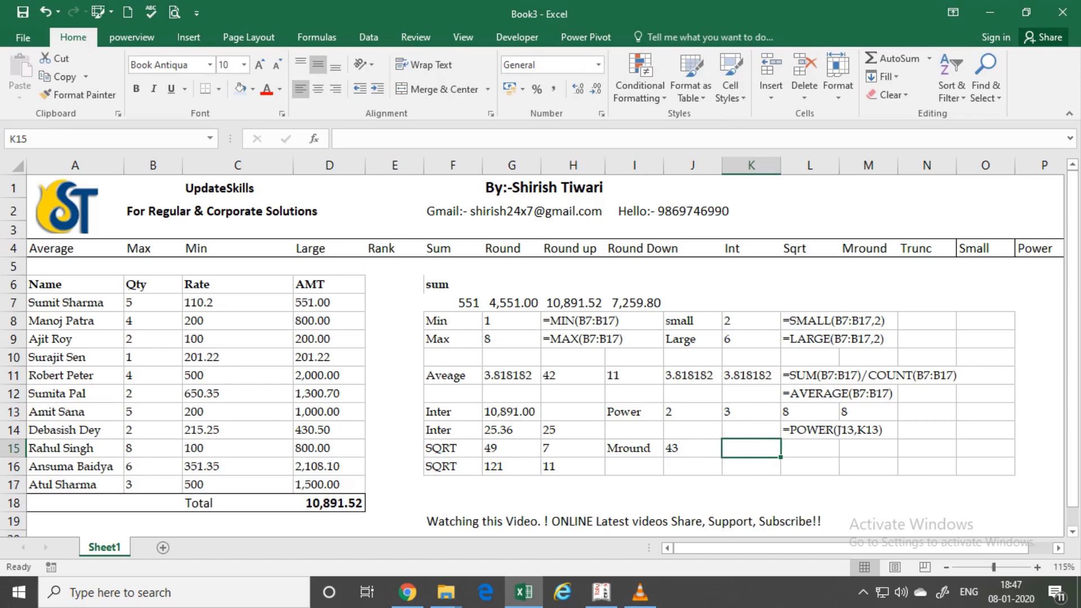
pyautogui.press('Down')
pyautogui.press('Down')
pyautogui.press('Left')
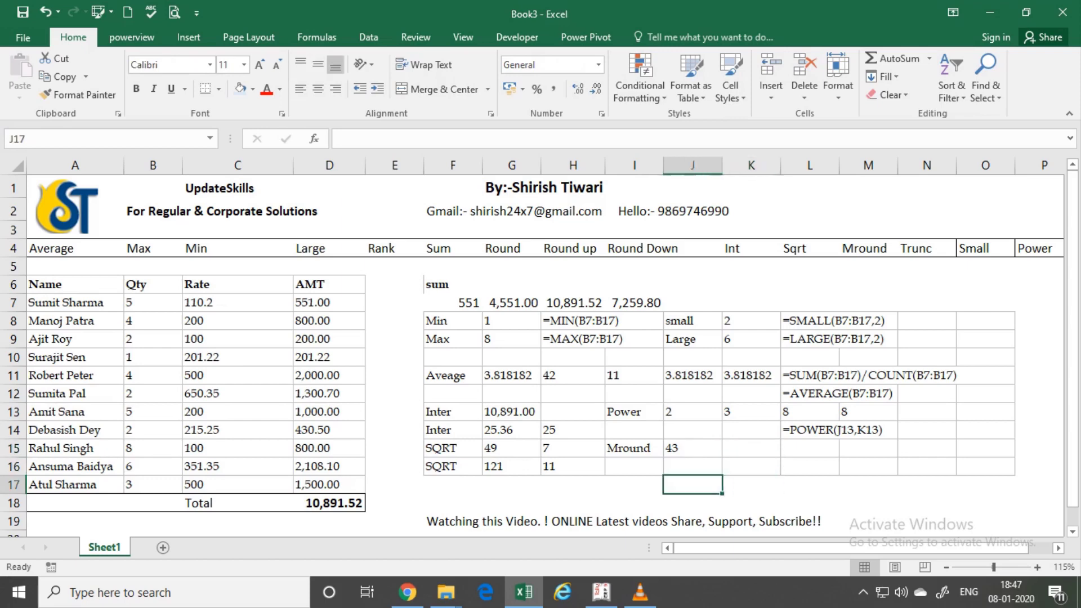
pyautogui.press('Left')
pyautogui.press('Left')
pyautogui.press('Left')
pyautogui.press('Left')
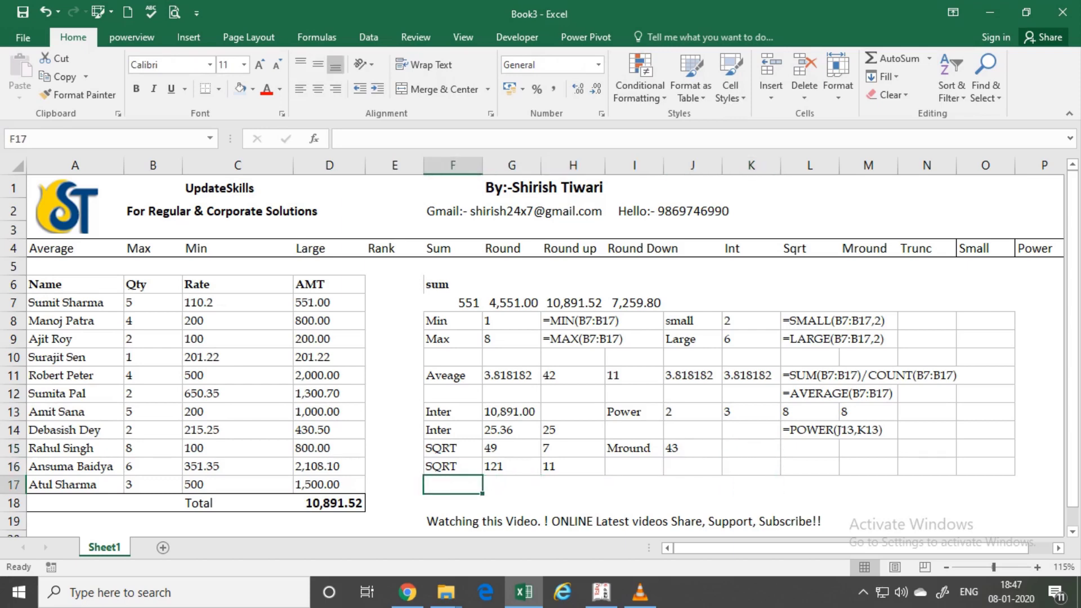
# Enter 5 and 10 in Q8:Q9 and extend the series to Q16, ending at 45.
pyautogui.press('Right')
pyautogui.press('Right')
pyautogui.press('Right')
pyautogui.press('Right')
pyautogui.press('Right')
pyautogui.press('Right')
pyautogui.press('Right')
pyautogui.press('Right')
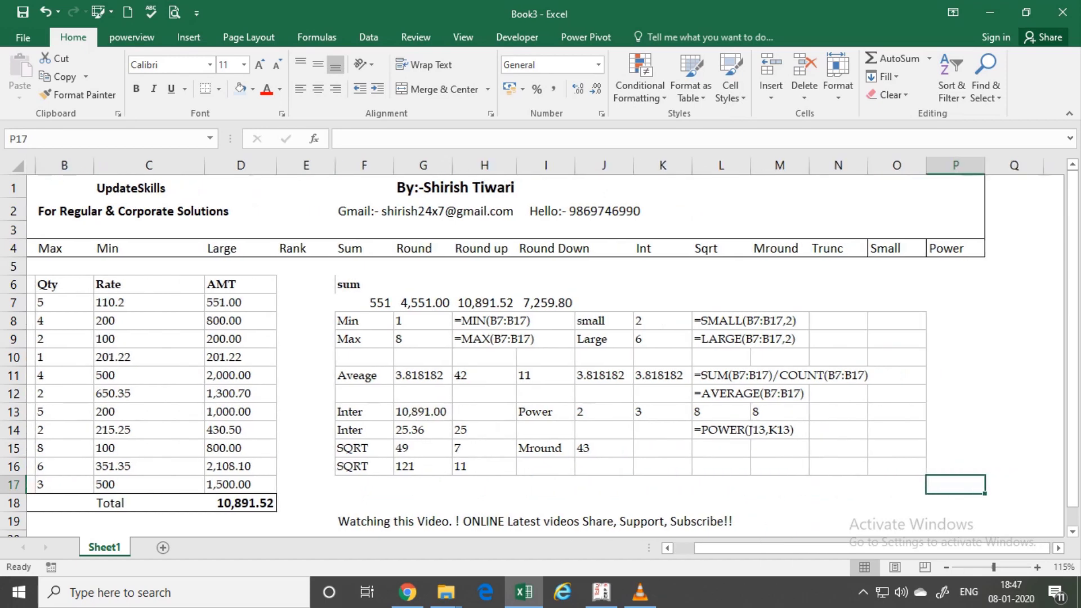
pyautogui.press('Up')
pyautogui.press('Up')
pyautogui.press('Up')
pyautogui.press('Up')
pyautogui.press('Up')
pyautogui.press('Up')
pyautogui.press('Up')
pyautogui.press('Up')
pyautogui.press('Up')
pyautogui.press('Right')
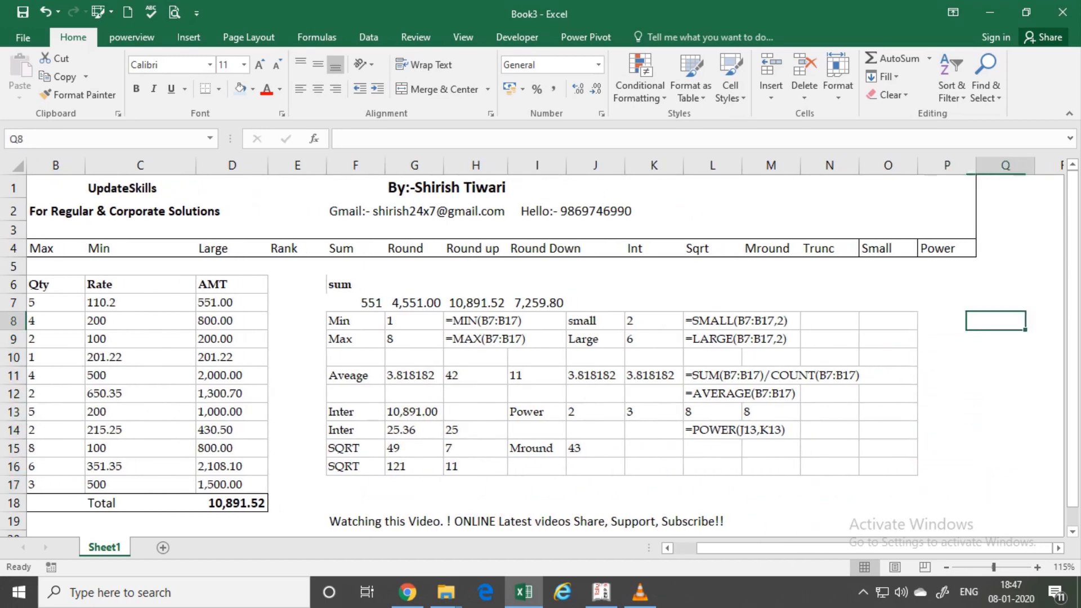
pyautogui.write('5')
pyautogui.press('Return')
pyautogui.write('10')
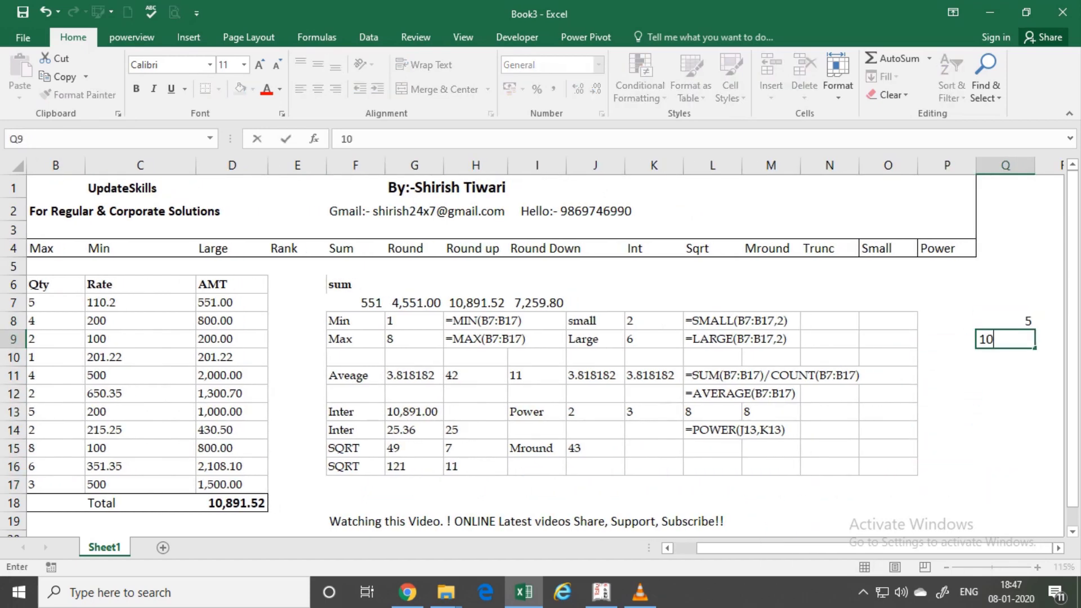
pyautogui.press('Return')
pyautogui.press('Up')
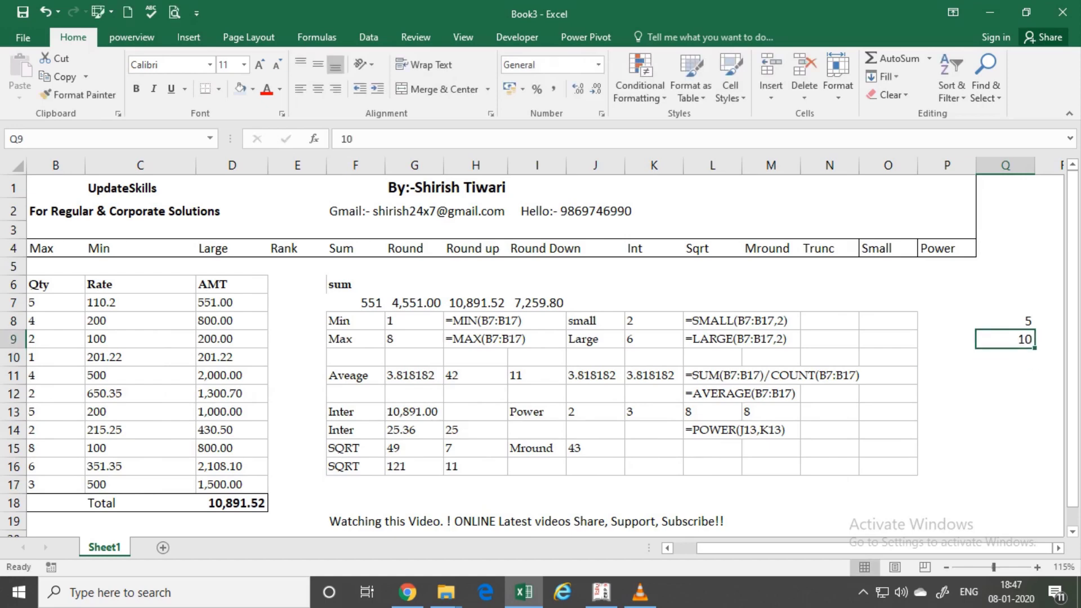
pyautogui.press('Up')
pyautogui.hotkey('shift', 'Down')
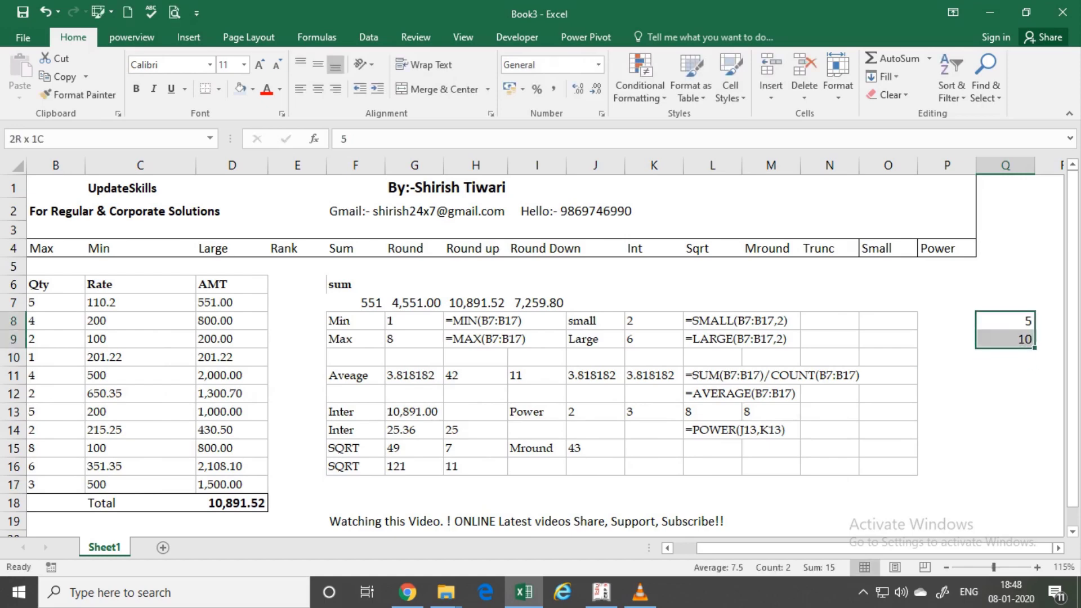
pyautogui.moveTo(1034, 347); pyautogui.dragTo(1035, 474)
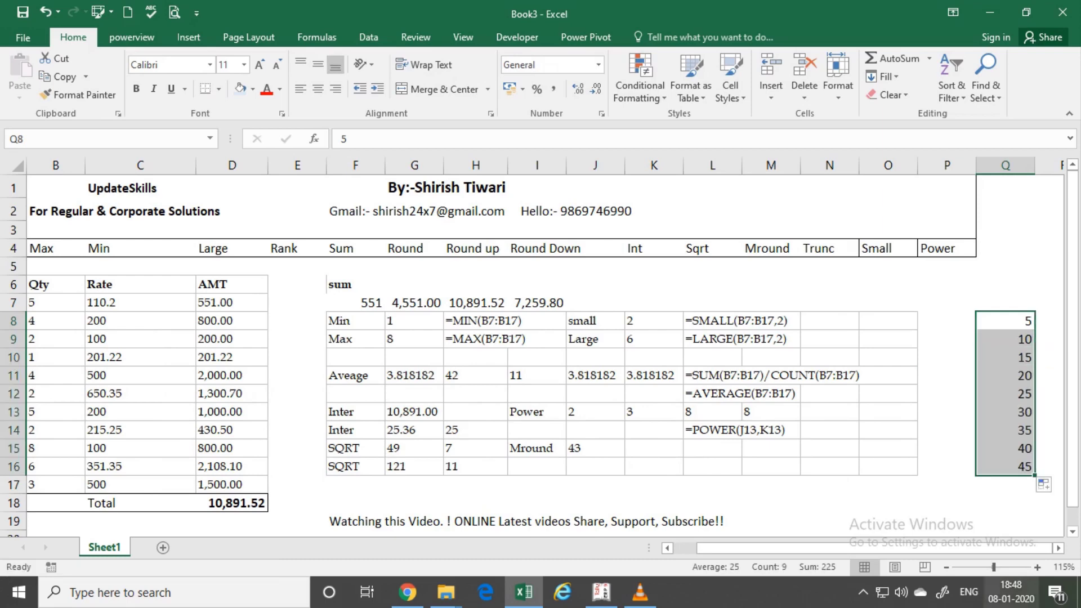
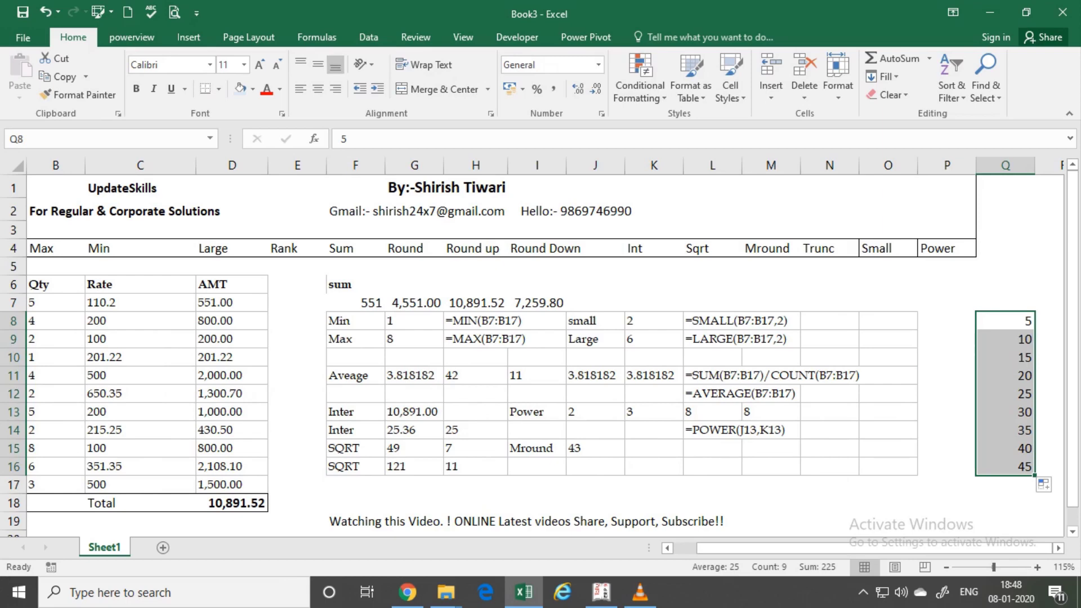
# Enter =MROUND(J15,5) in K15 so 43 rounds to 45.
pyautogui.press('Up')
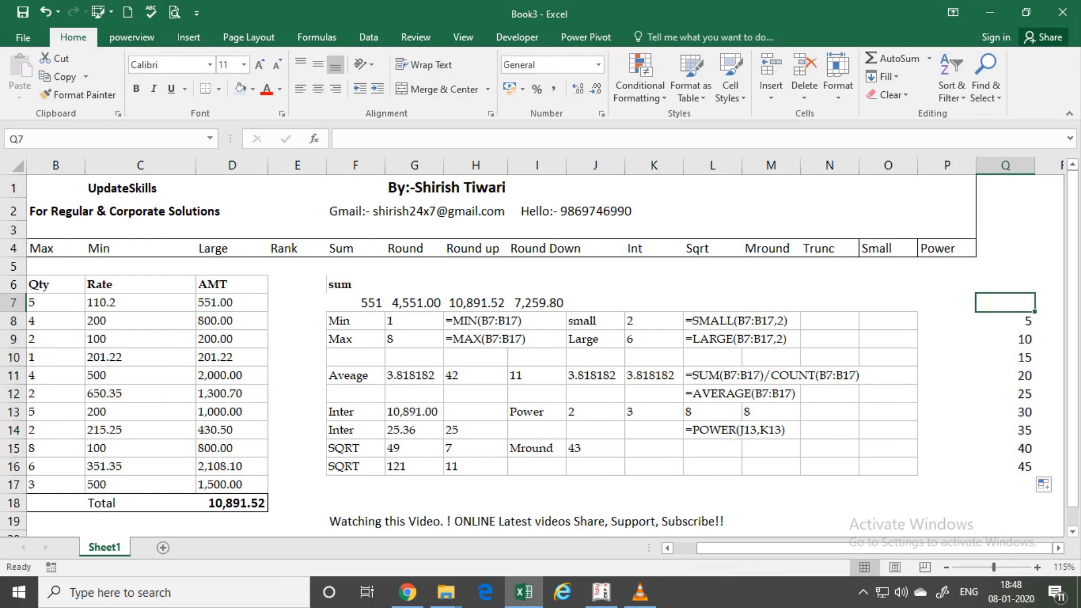
pyautogui.press('Left')
pyautogui.press('Left')
pyautogui.press('Left')
pyautogui.press('Left')
pyautogui.press('Left')
pyautogui.press('Down')
pyautogui.press('Down')
pyautogui.press('Down')
pyautogui.press('Down')
pyautogui.press('Down')
pyautogui.press('Down')
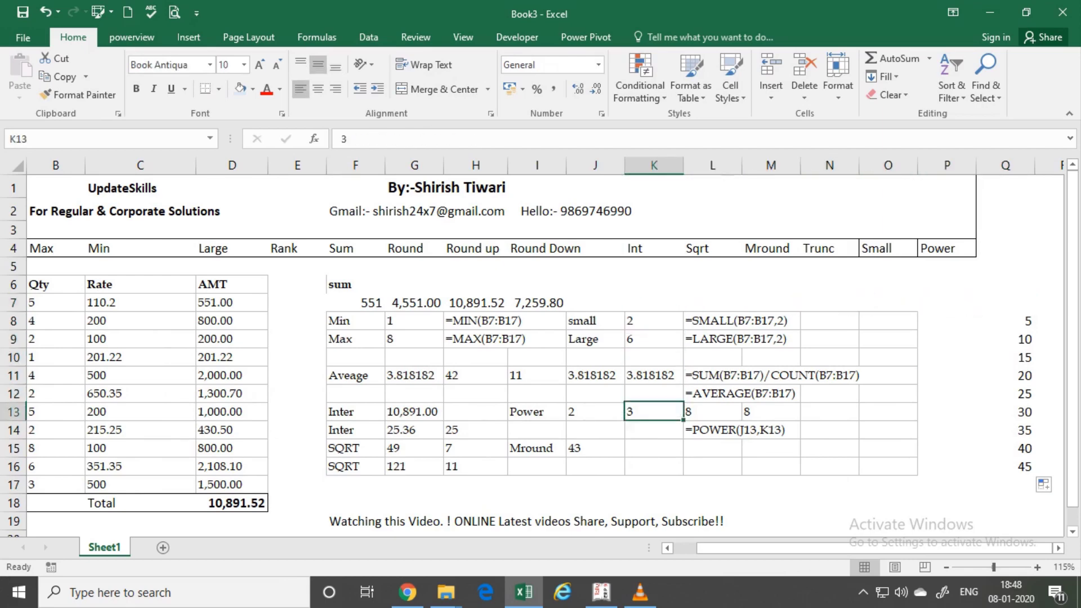
pyautogui.press('Down')
pyautogui.press('Down')
pyautogui.write('=')
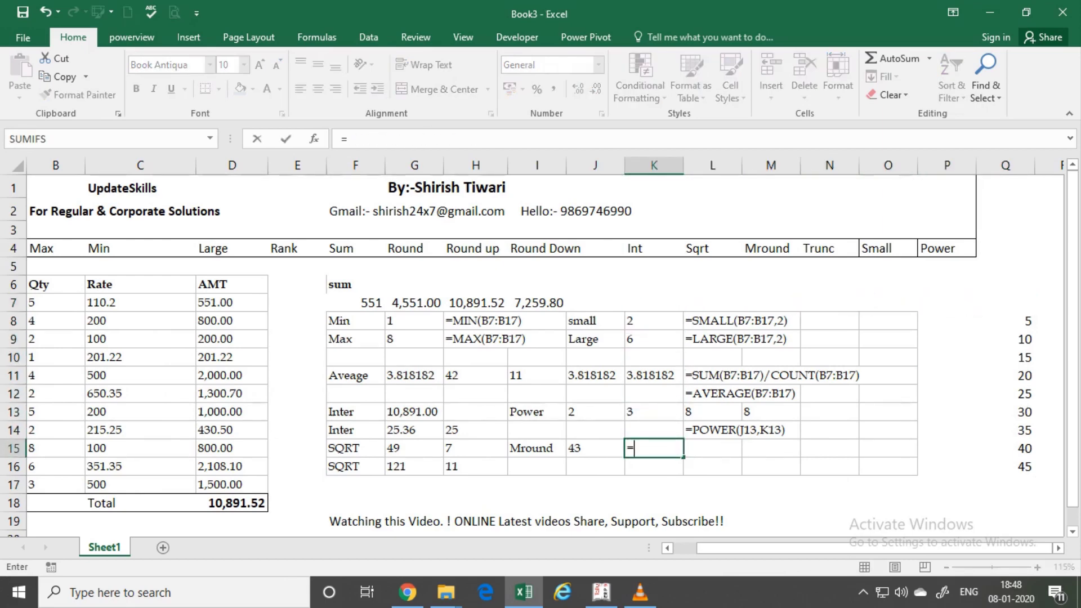
pyautogui.write('mr')
pyautogui.press('Tab')
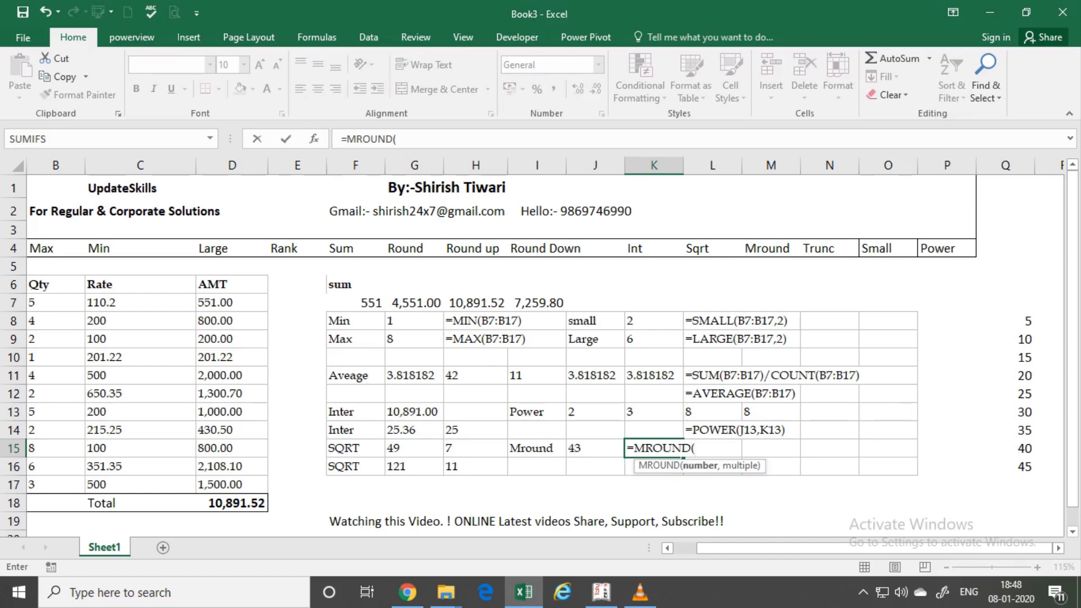
pyautogui.press('Left')
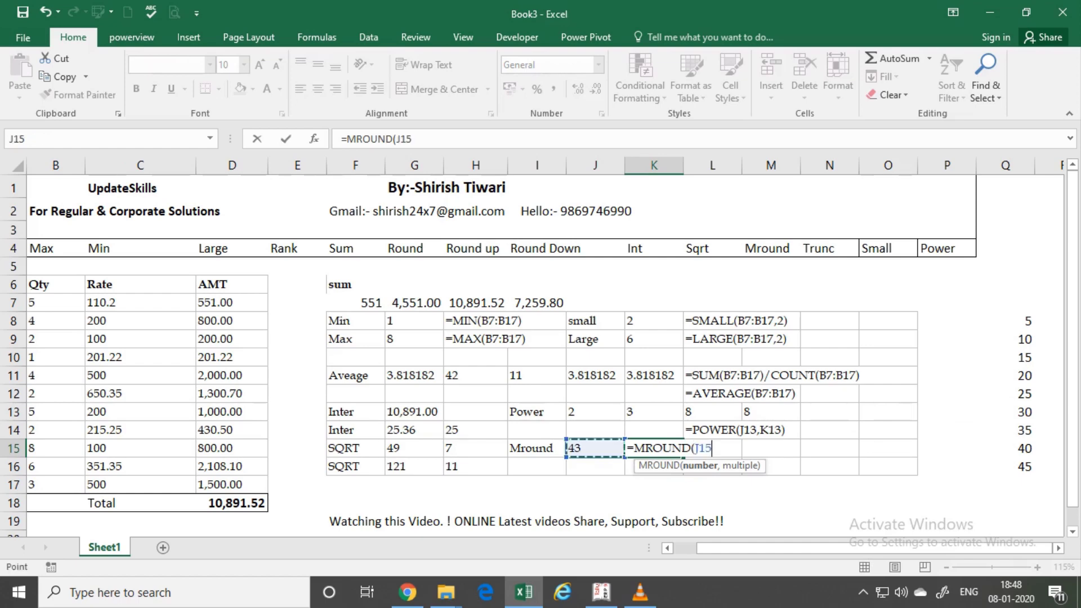
pyautogui.write(',5')
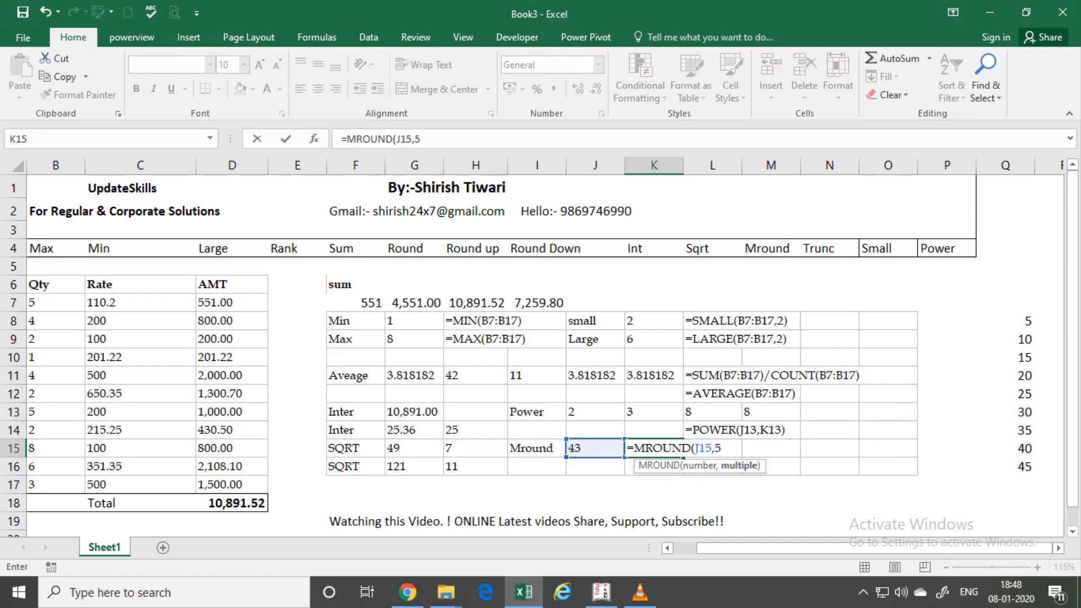
pyautogui.write(')')
pyautogui.press('Return')
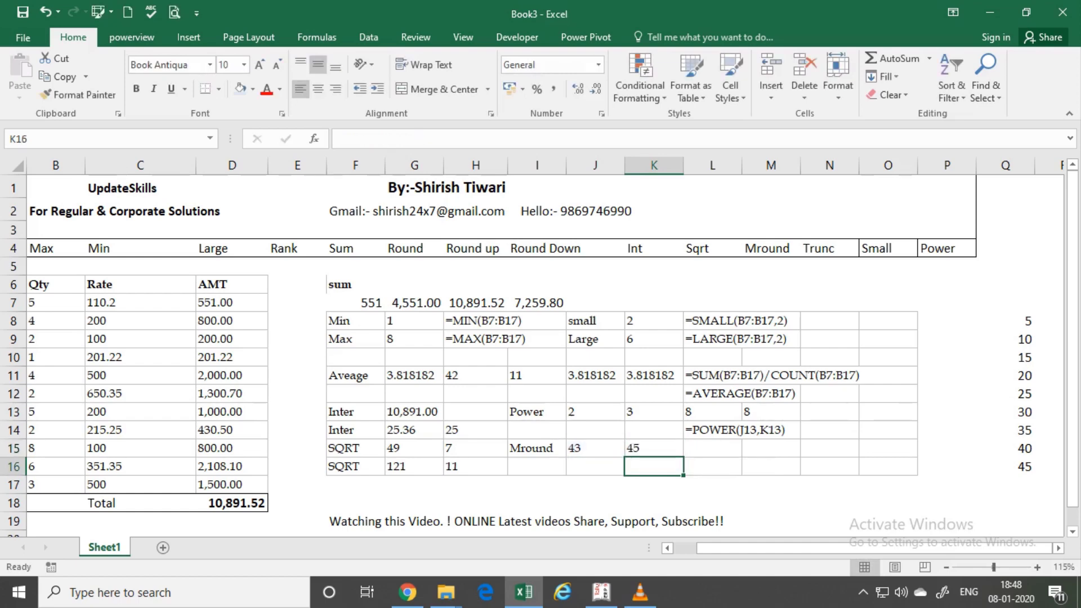
# Check the formula behind the 45 result, then move to the cell below it.
pyautogui.click(653, 448)
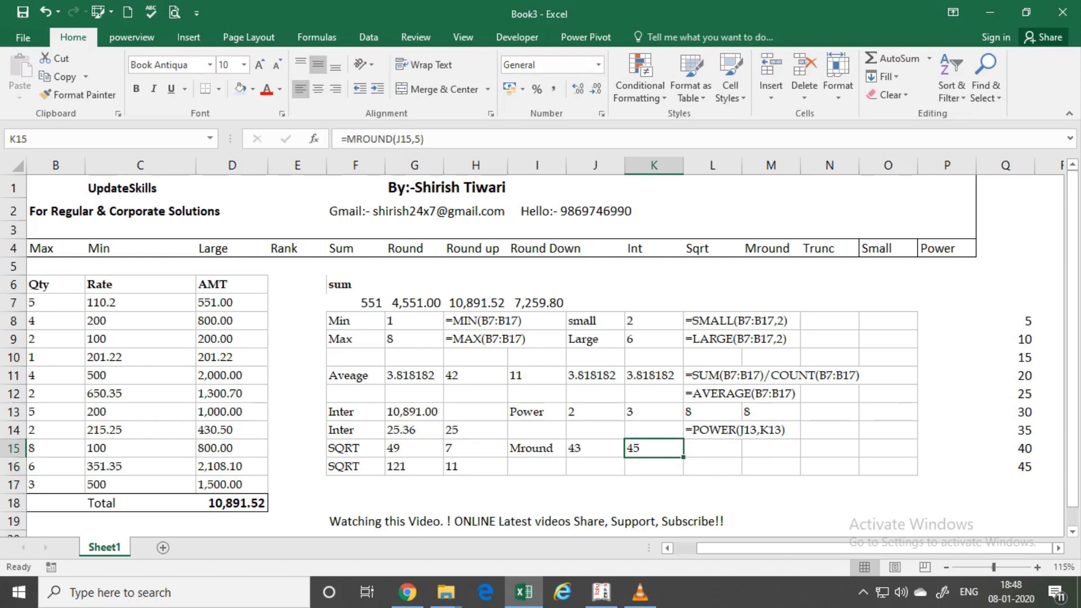
pyautogui.press('Down')
pyautogui.press('Left')
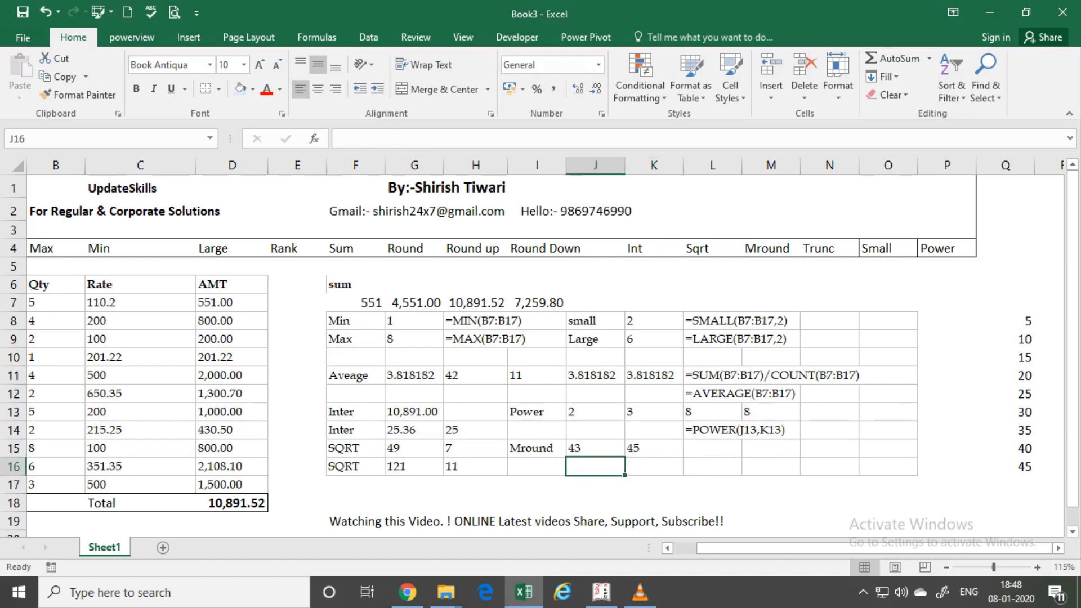
pyautogui.click(653, 466)
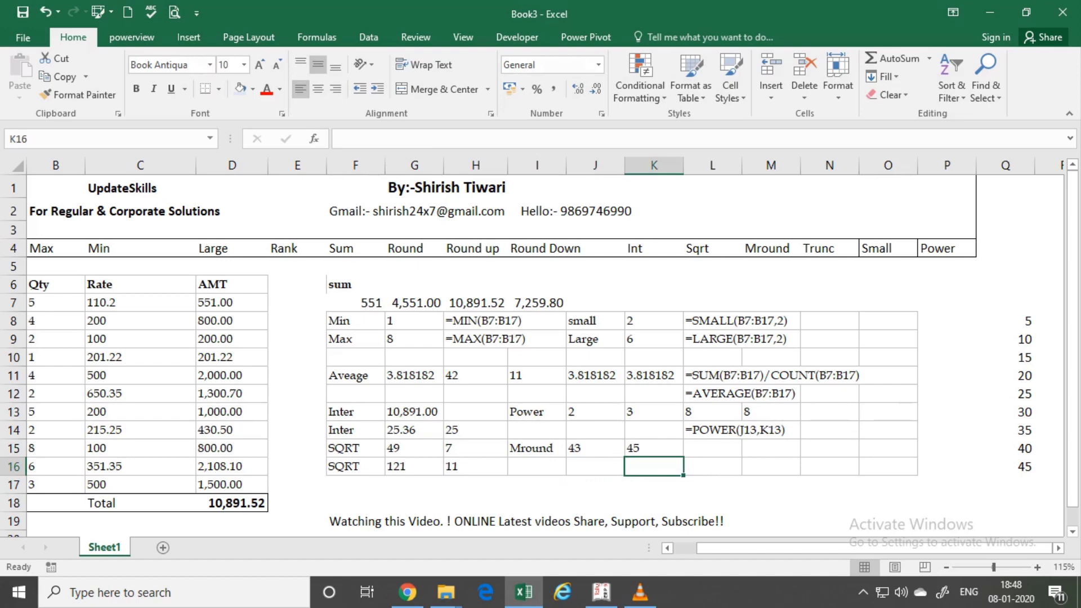
# Fill column R with multiples of ten from 10 to 90, starting at R8.
pyautogui.press('Right')
pyautogui.press('Right')
pyautogui.press('Right')
pyautogui.press('Right')
pyautogui.press('Right')
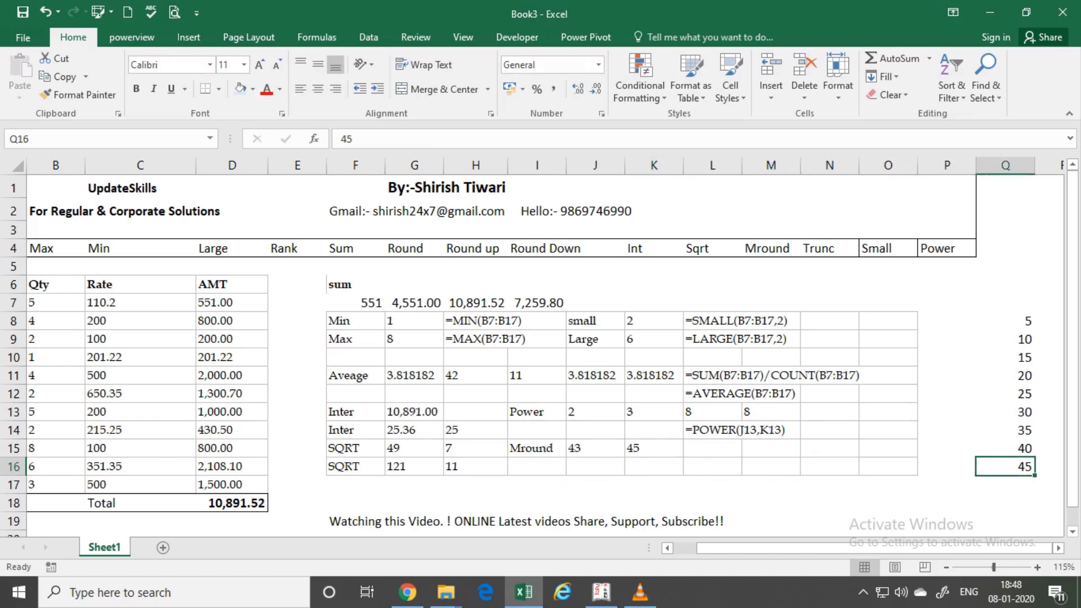
pyautogui.press('Up')
pyautogui.press('Up')
pyautogui.press('Up')
pyautogui.press('Right')
pyautogui.press('Up')
pyautogui.press('Up')
pyautogui.press('Up')
pyautogui.press('Up')
pyautogui.press('Up')
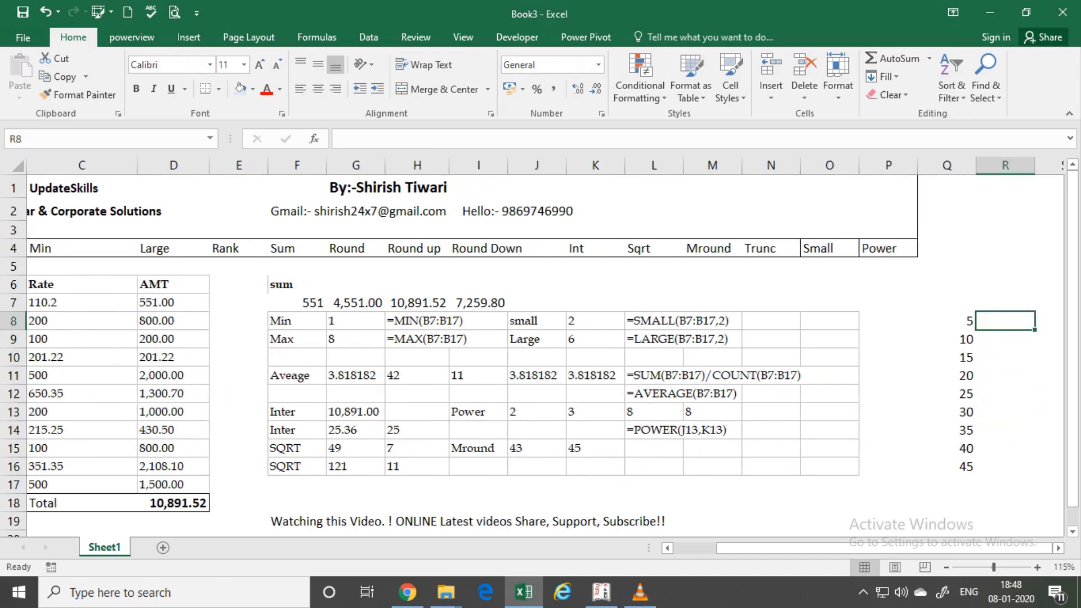
pyautogui.write('10')
pyautogui.press('Return')
pyautogui.write('20')
pyautogui.press('Return')
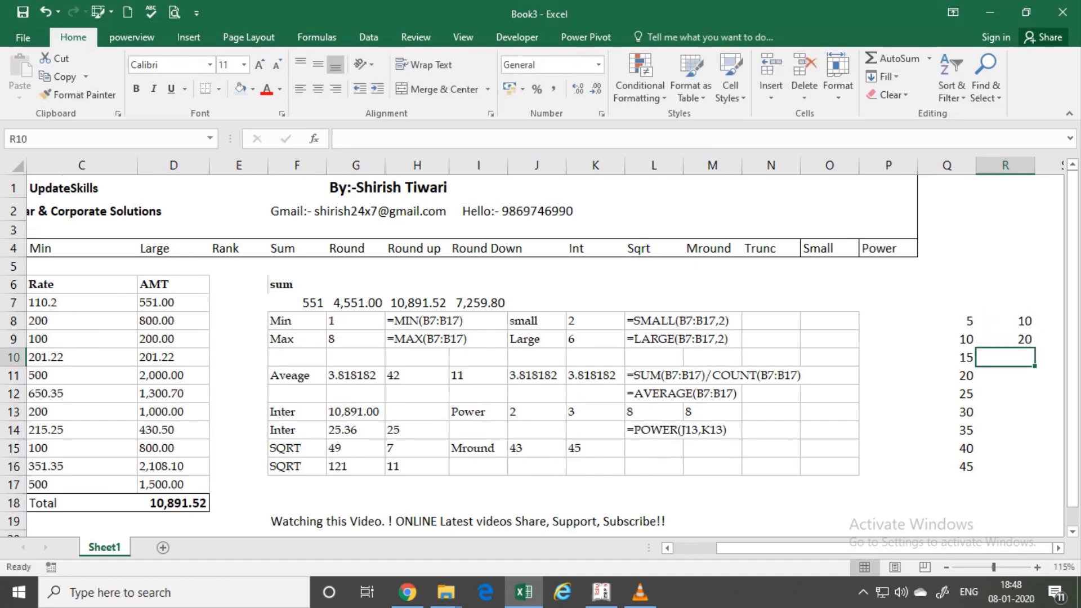
pyautogui.press('Up')
pyautogui.press('Up')
pyautogui.hotkey('shift', 'Down')
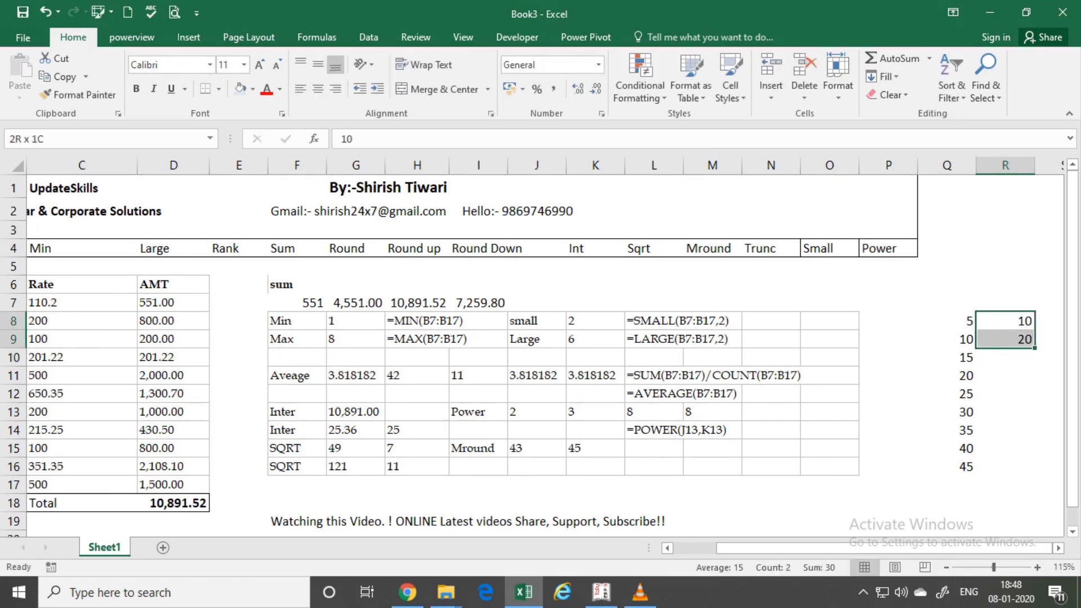
pyautogui.moveTo(1035, 348); pyautogui.dragTo(1035, 472)
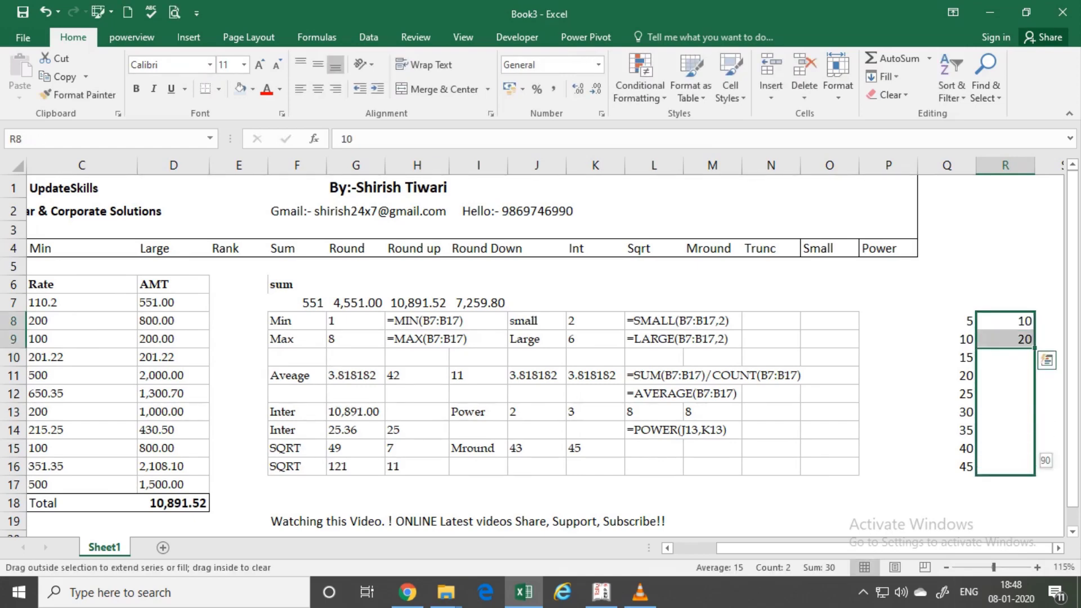
pyautogui.moveTo(1006, 375); pyautogui.dragTo(1006, 430)
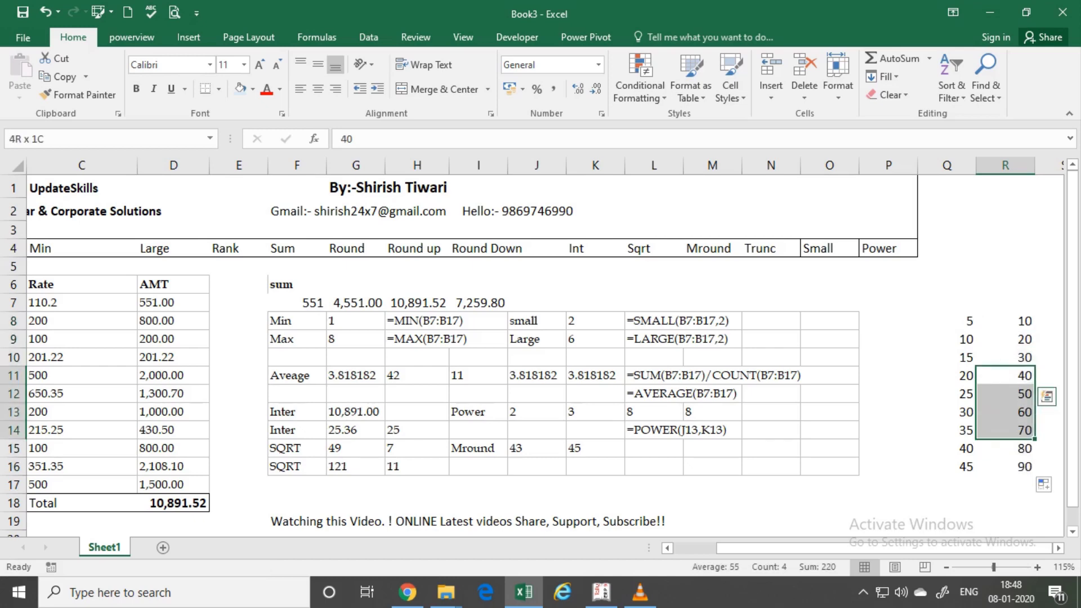
# Enter =MROUND(J15,10) in L15 so 43 rounds to 40.
pyautogui.click(537, 466)
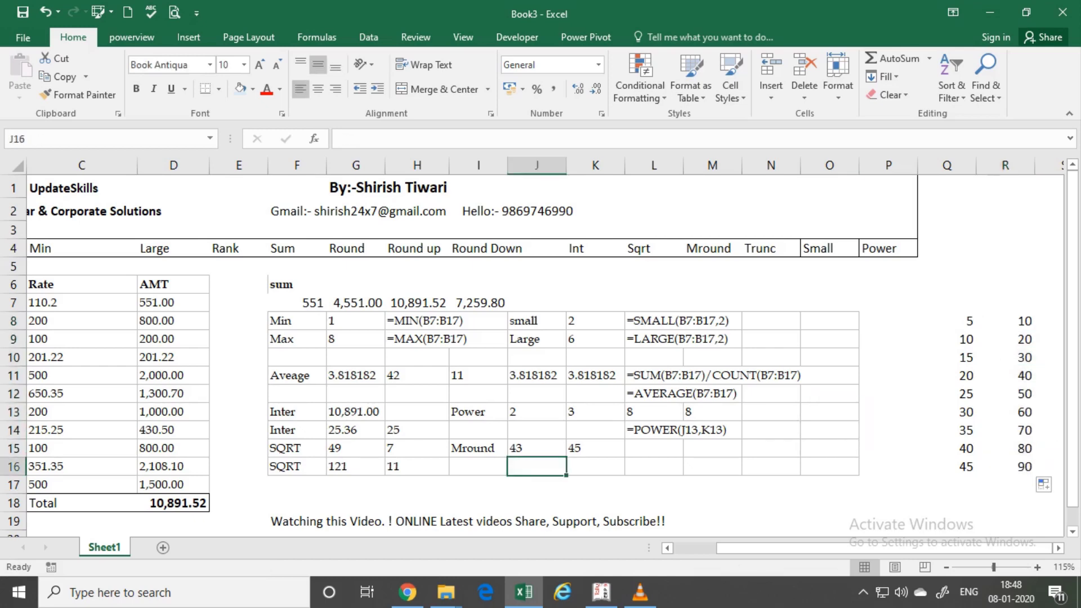
pyautogui.press('Right')
pyautogui.press('Right')
pyautogui.press('Up')
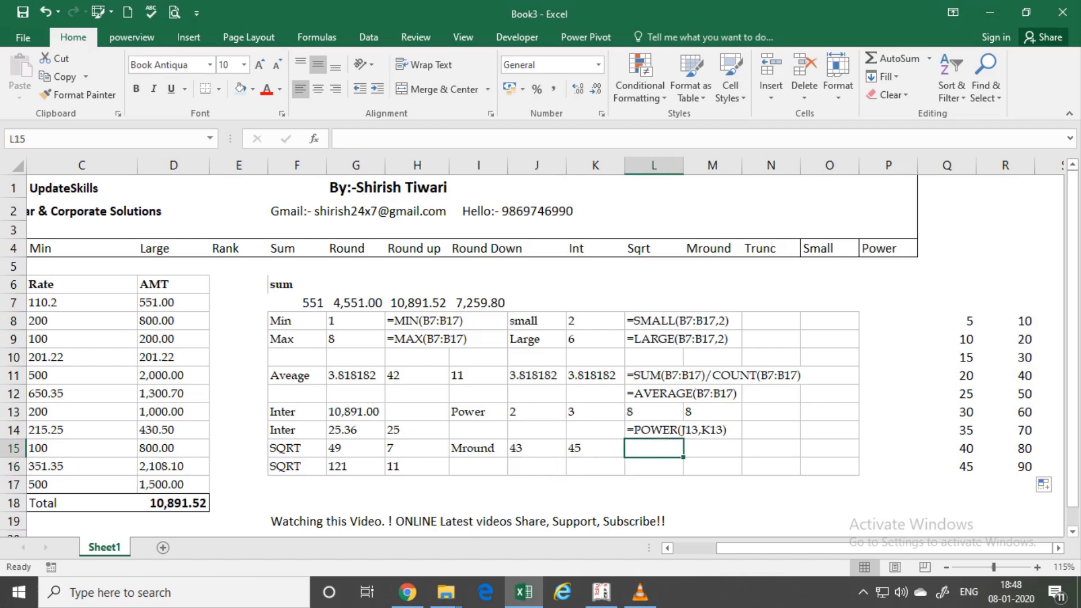
pyautogui.write('=mro')
pyautogui.press('Tab')
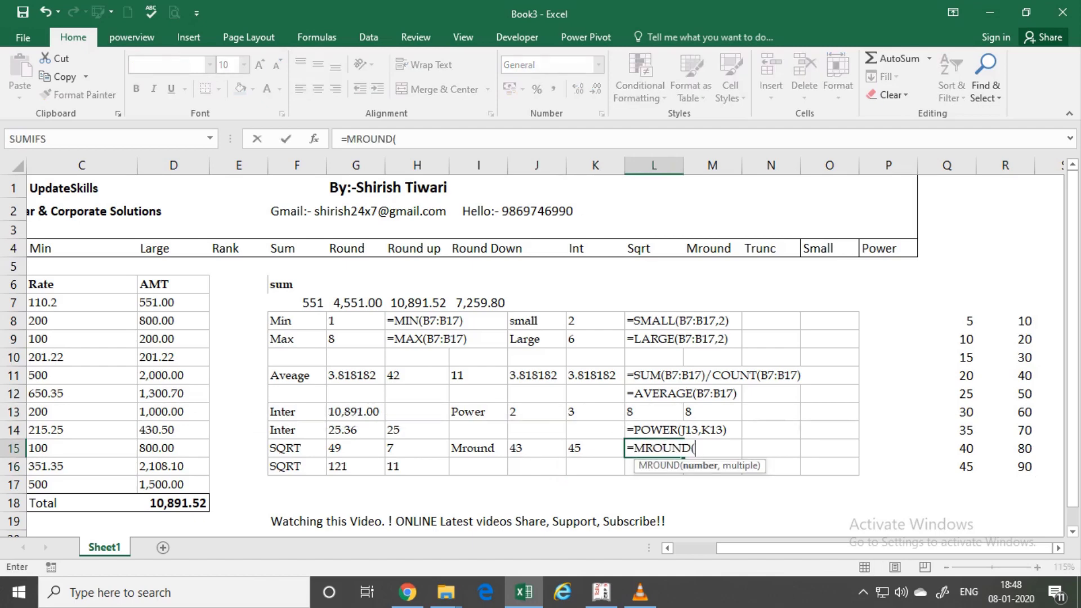
pyautogui.click(537, 448)
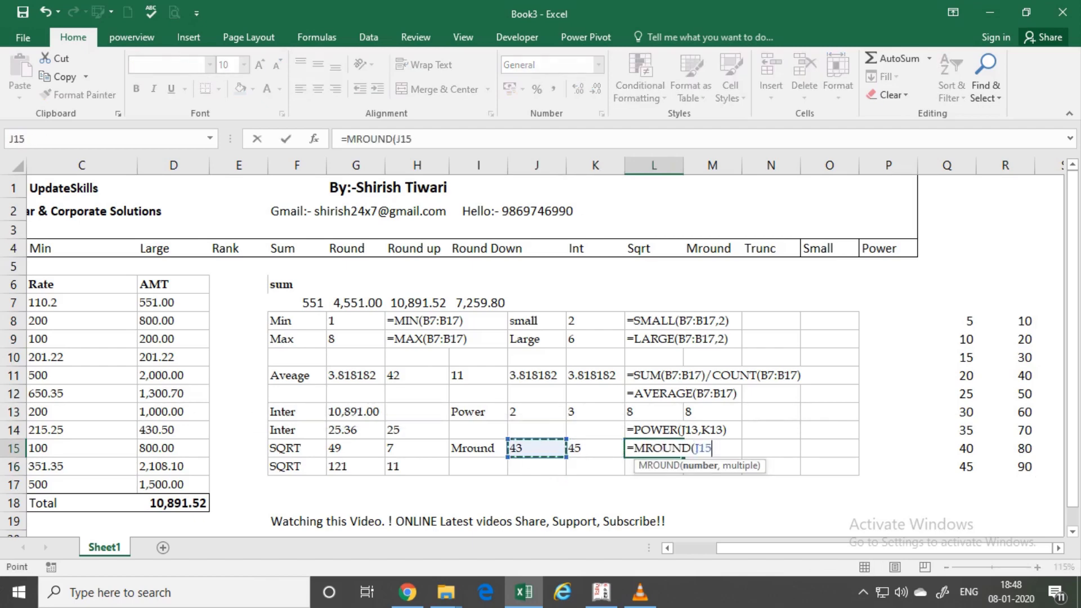
pyautogui.write(',10')
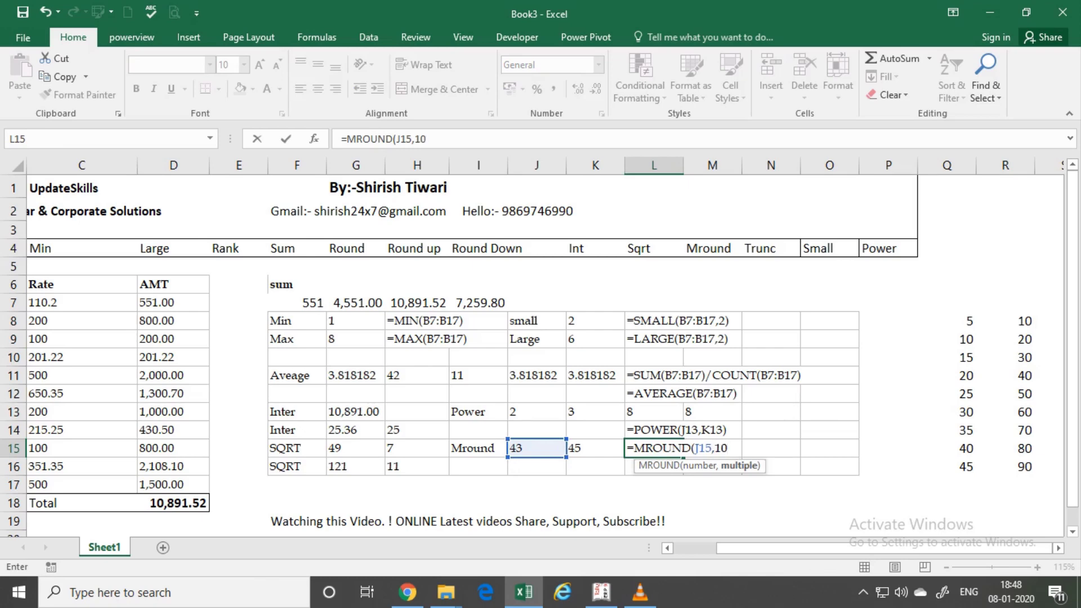
pyautogui.write(')')
pyautogui.press('Return')
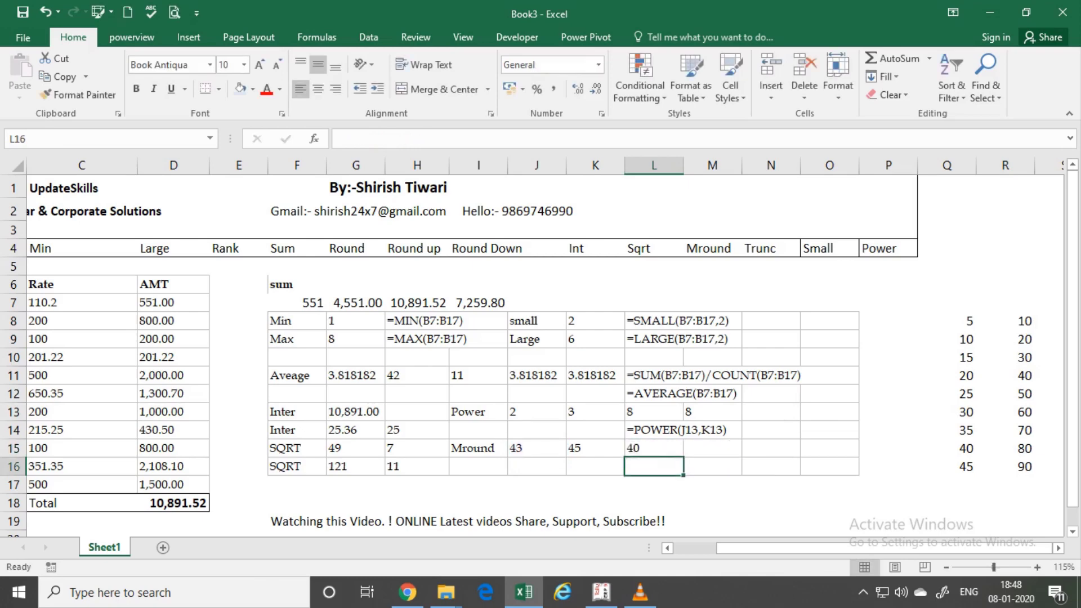
pyautogui.click(653, 448)
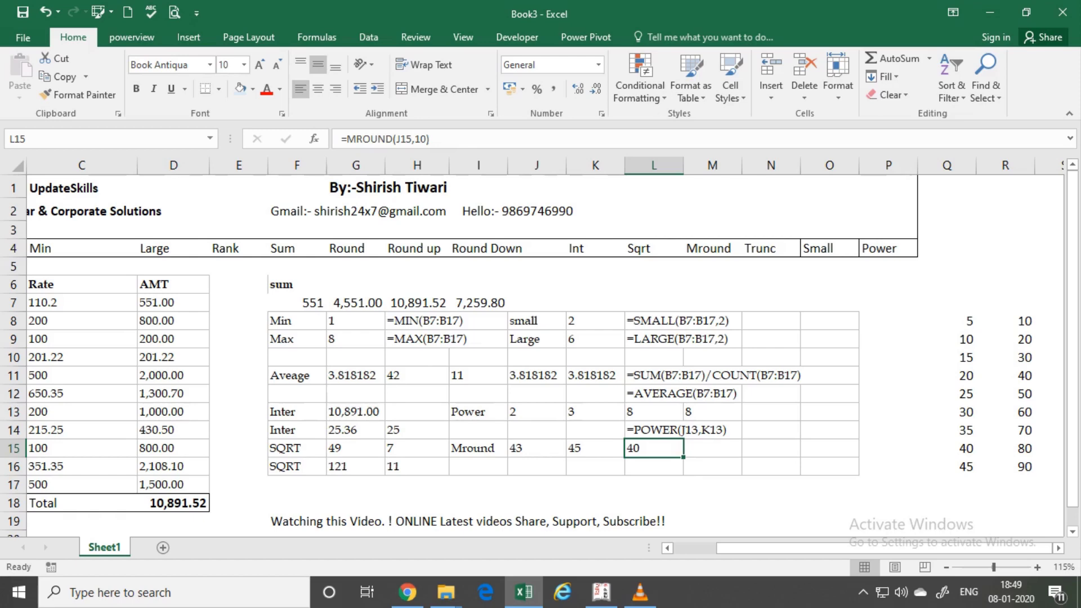
pyautogui.press('Down')
pyautogui.press('Left')
pyautogui.press('Left')
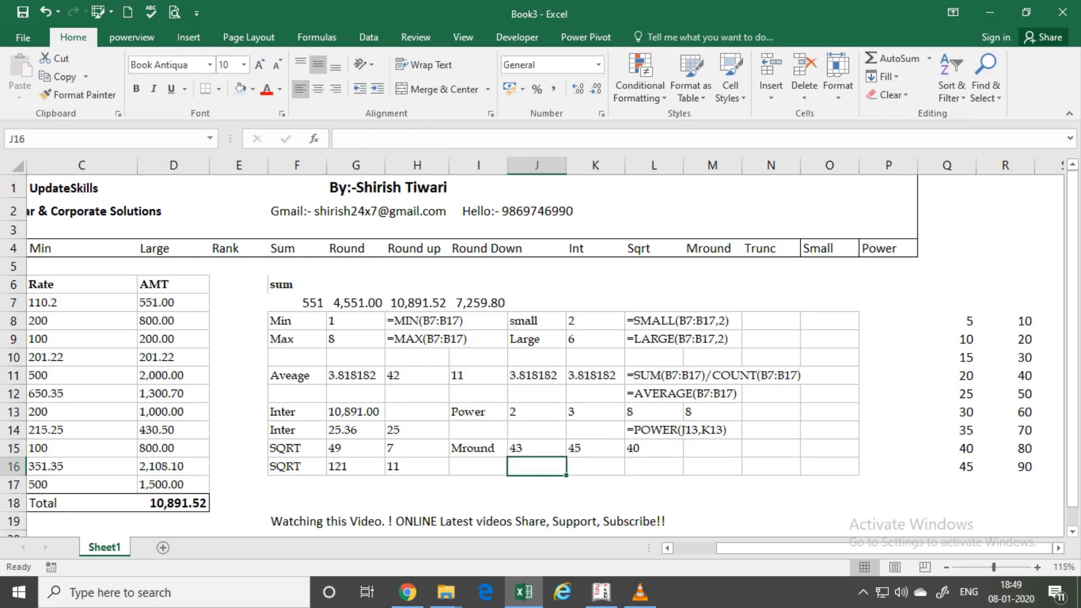
# Type the label Truc in I16 and the value 125.369 in J16.
pyautogui.press('Left')
pyautogui.write('Tru')
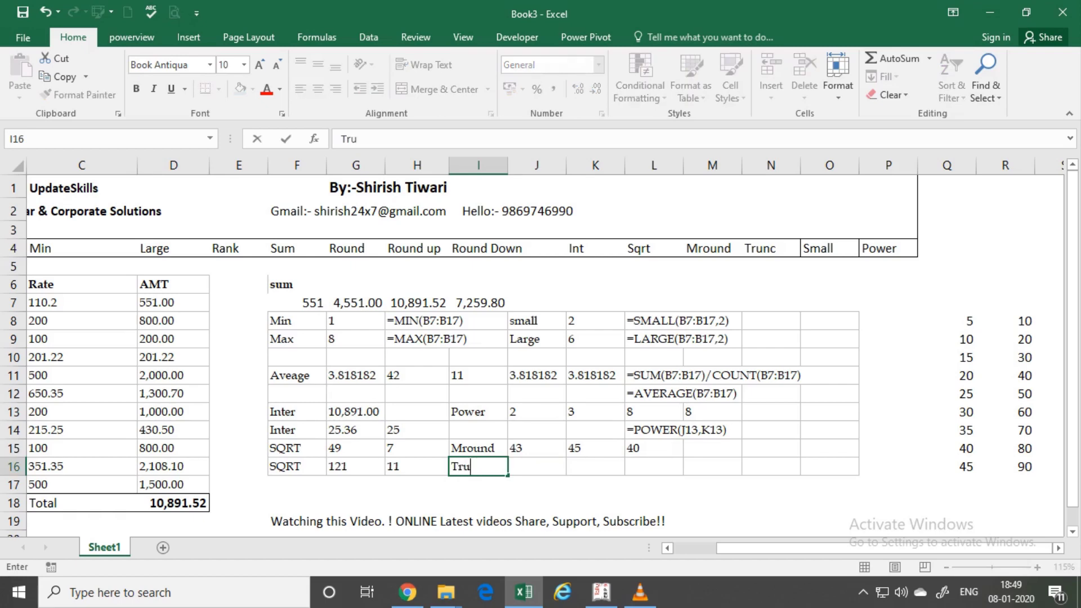
pyautogui.write('c')
pyautogui.press('Right')
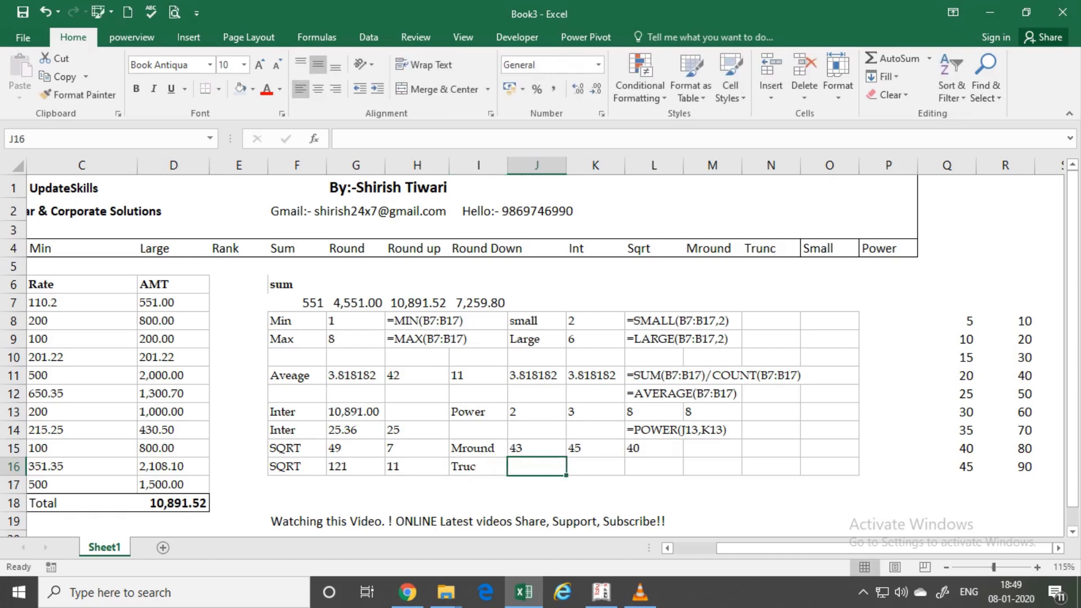
pyautogui.write('125')
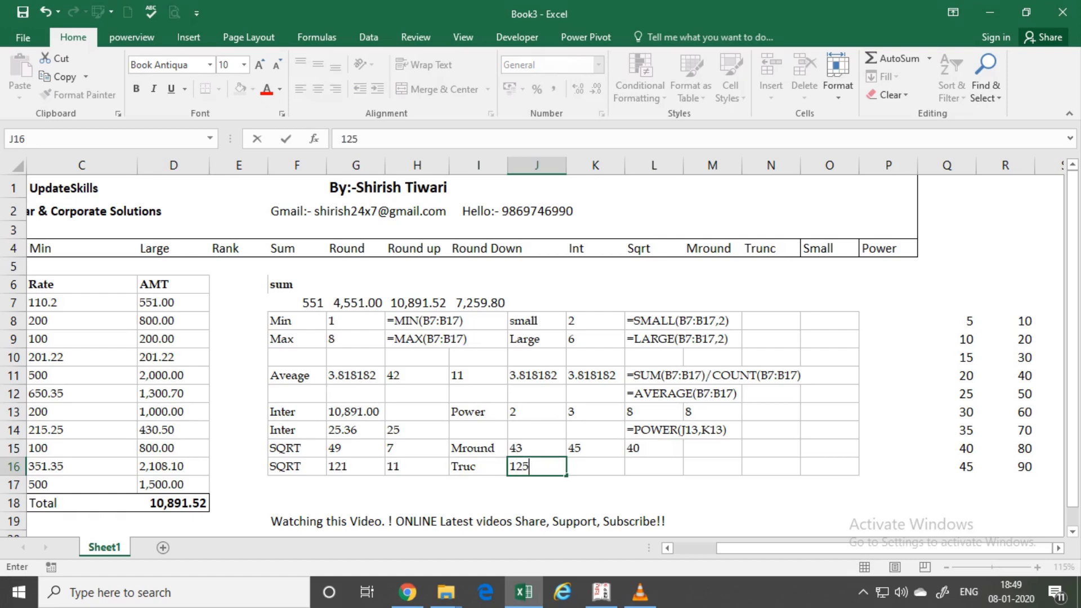
pyautogui.write('.36')
pyautogui.write('9')
pyautogui.press('Return')
pyautogui.click(537, 467)
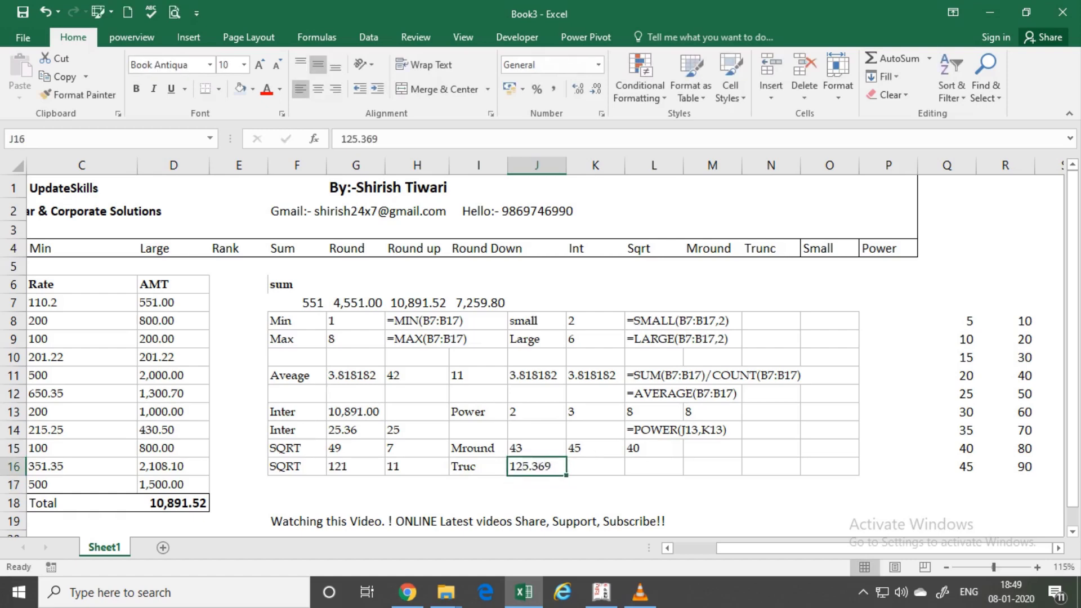
pyautogui.click(595, 466)
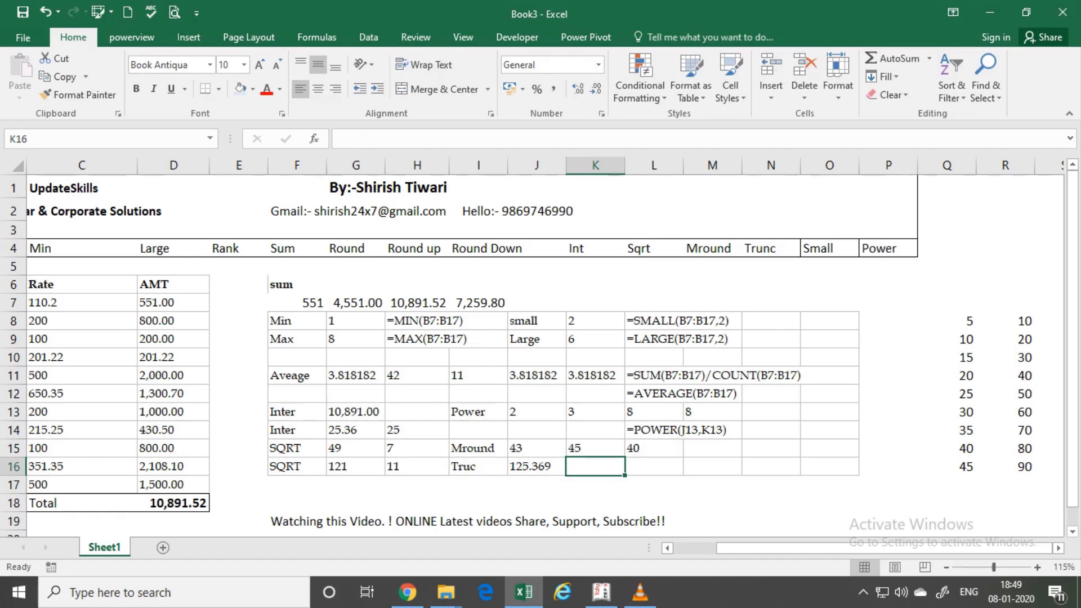
# Enter =TRUNC(J16,2) in K16, giving 125.36.
pyautogui.write('=tru')
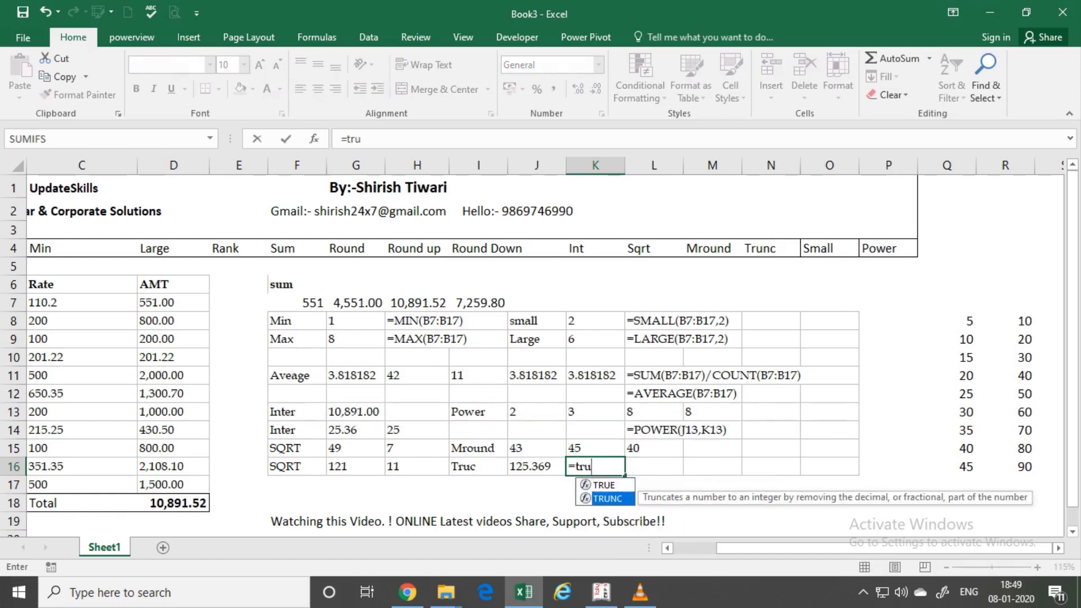
pyautogui.press('Tab')
pyautogui.press('Left')
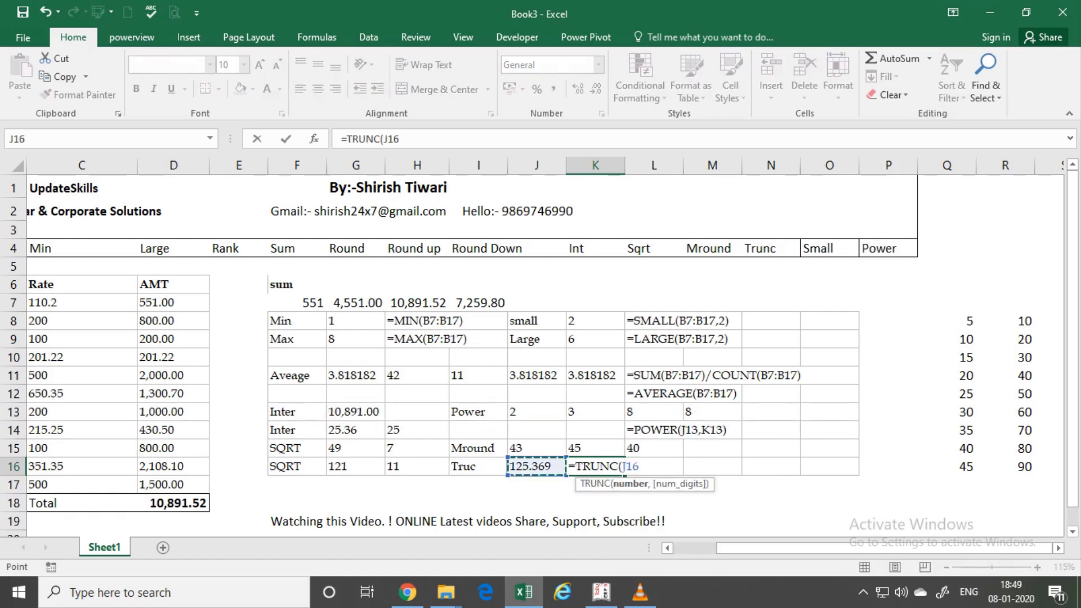
pyautogui.write(',2')
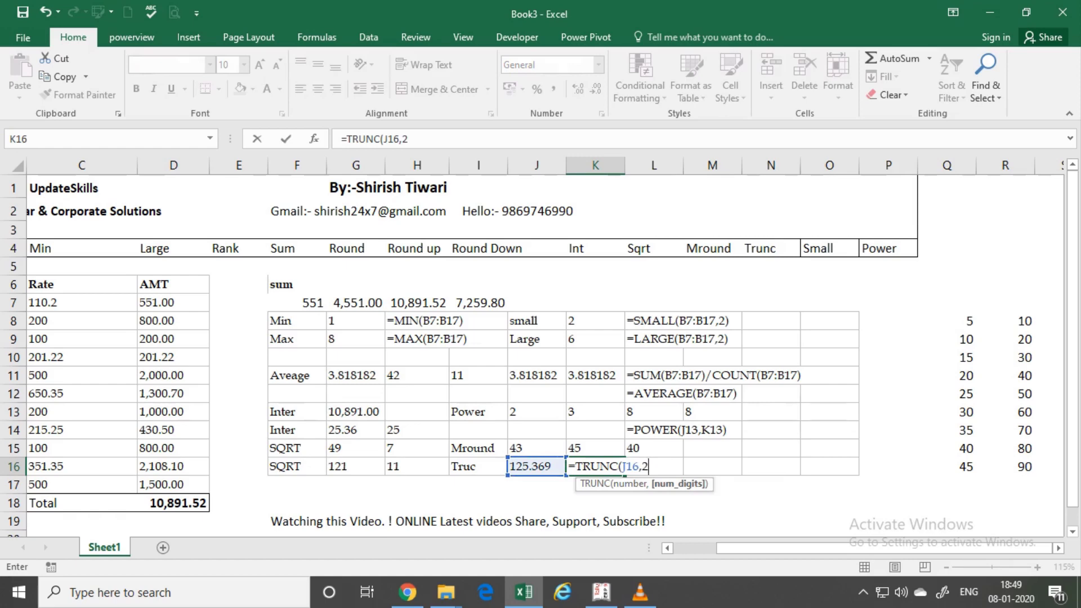
pyautogui.press('Return')
# Enter =TRUNC(J16,1) in L16, giving 125.3.
pyautogui.press('Up')
pyautogui.press('Right')
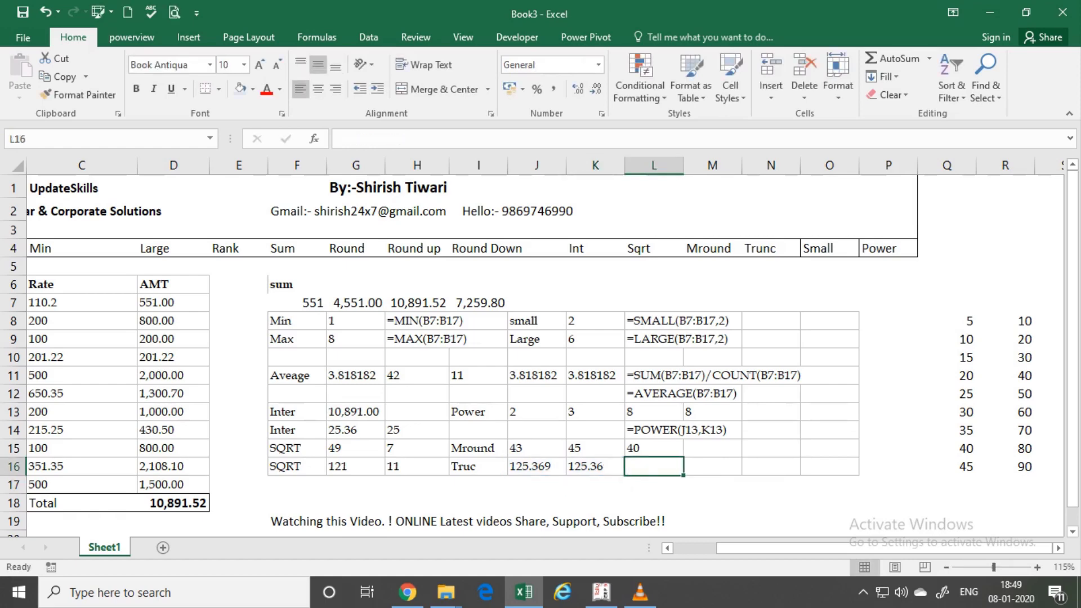
pyautogui.write('=')
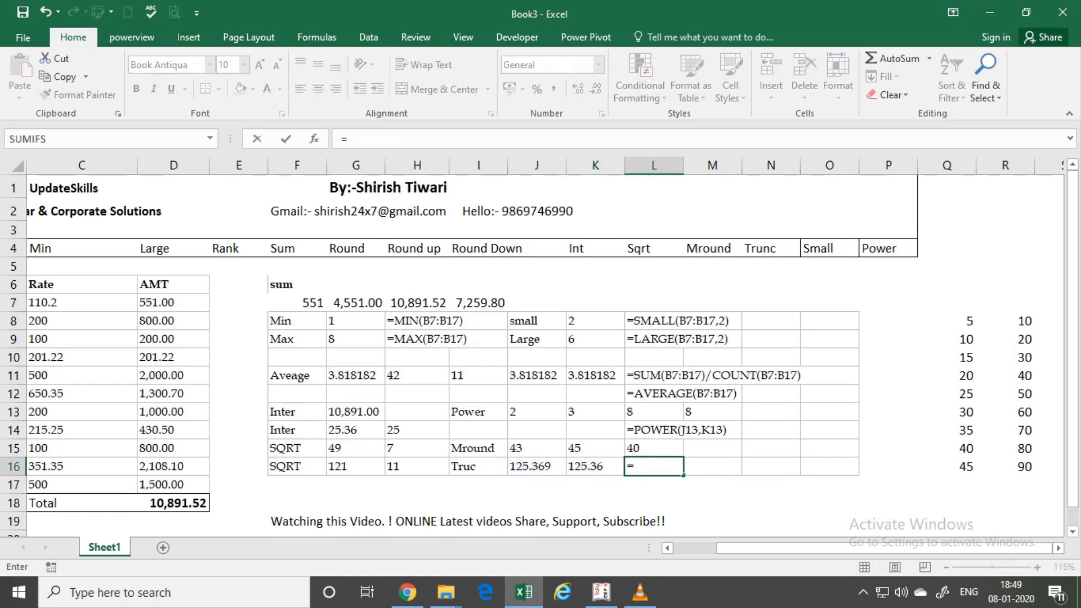
pyautogui.write('tru')
pyautogui.press('Tab')
pyautogui.press('Left')
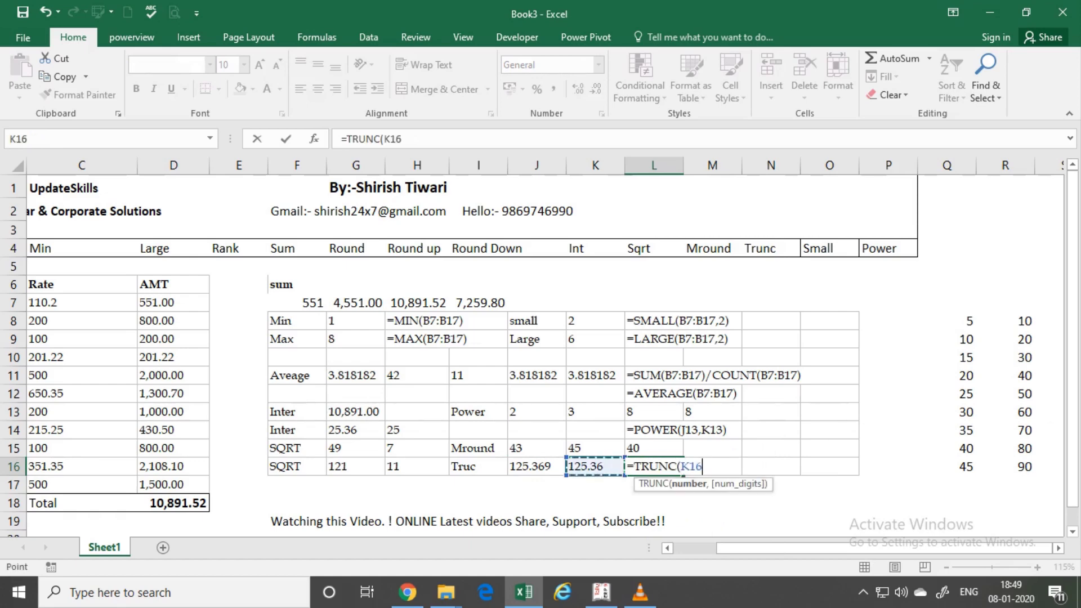
pyautogui.press('Left')
pyautogui.write(',1')
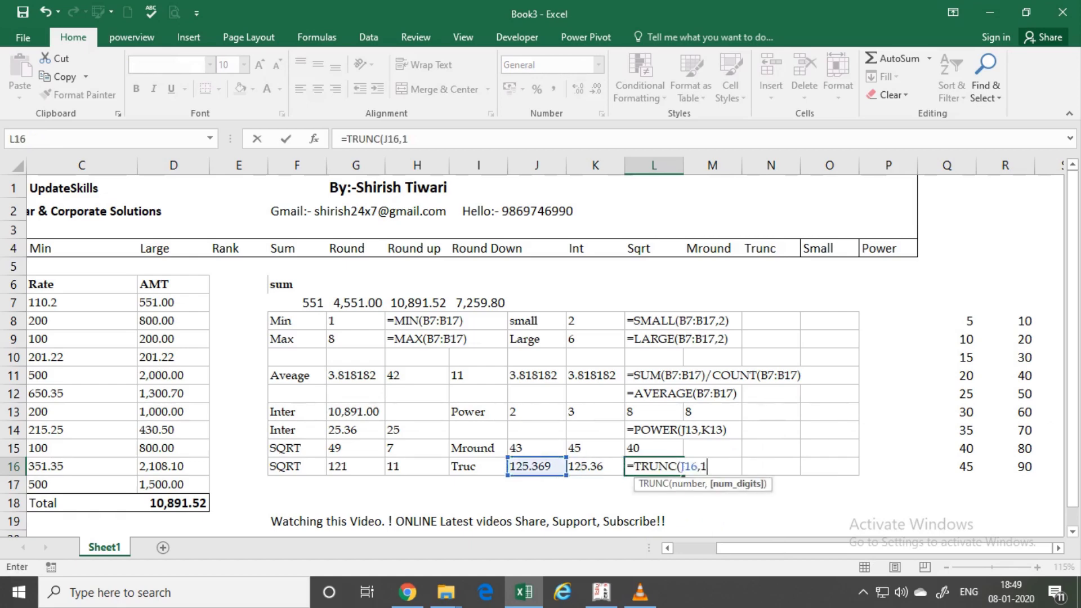
pyautogui.press('Return')
pyautogui.press('Up')
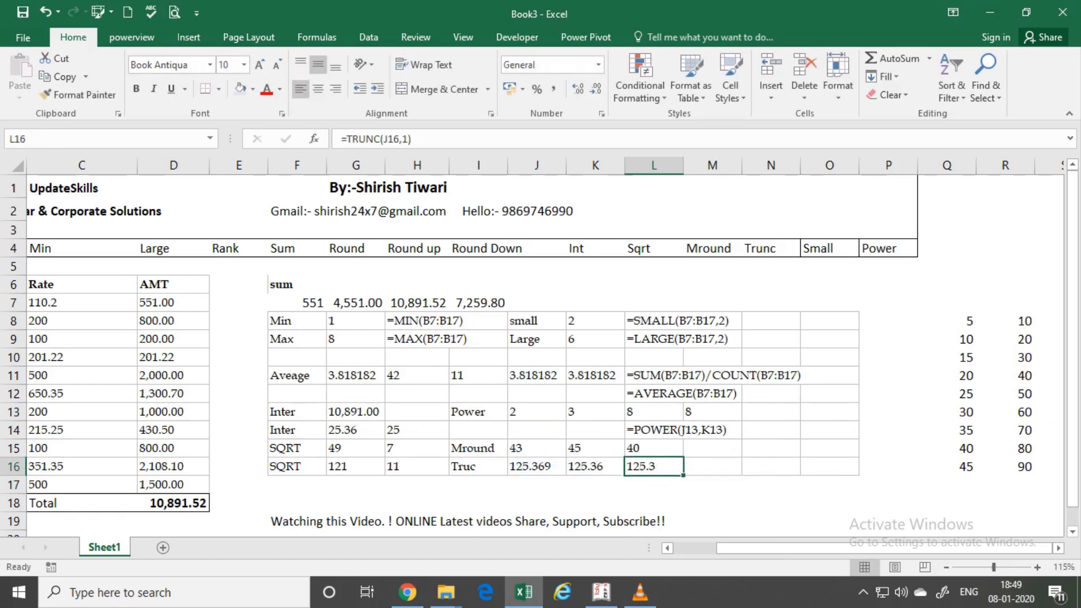
# Enter =TRUNC(J16,3) in M16, giving 125.369.
pyautogui.click(712, 466)
pyautogui.write('=t')
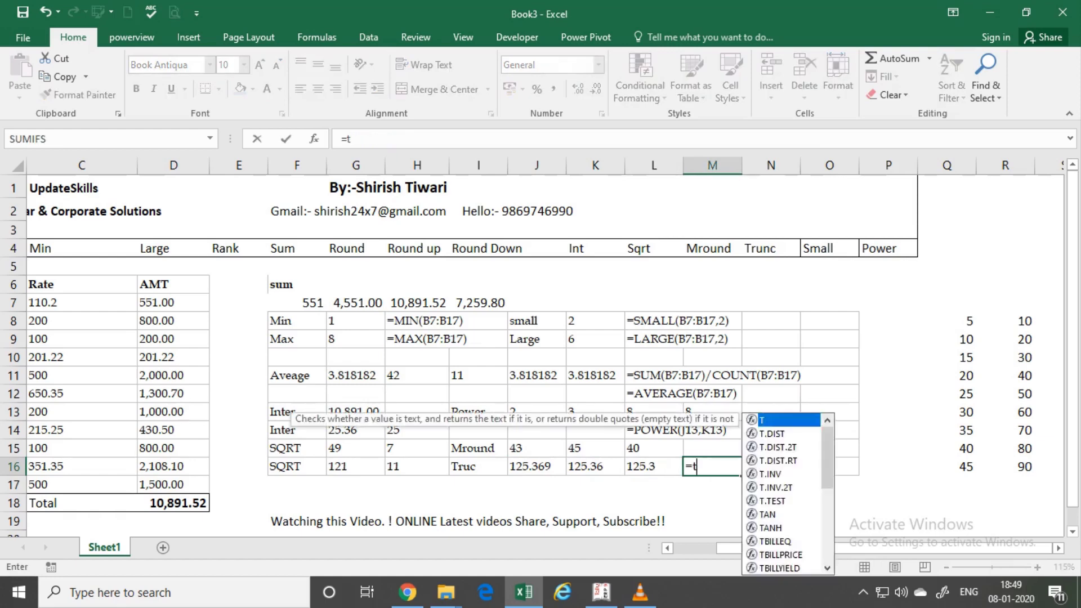
pyautogui.write('ru')
pyautogui.press('Down')
pyautogui.press('Tab')
pyautogui.press('Left')
pyautogui.press('Left')
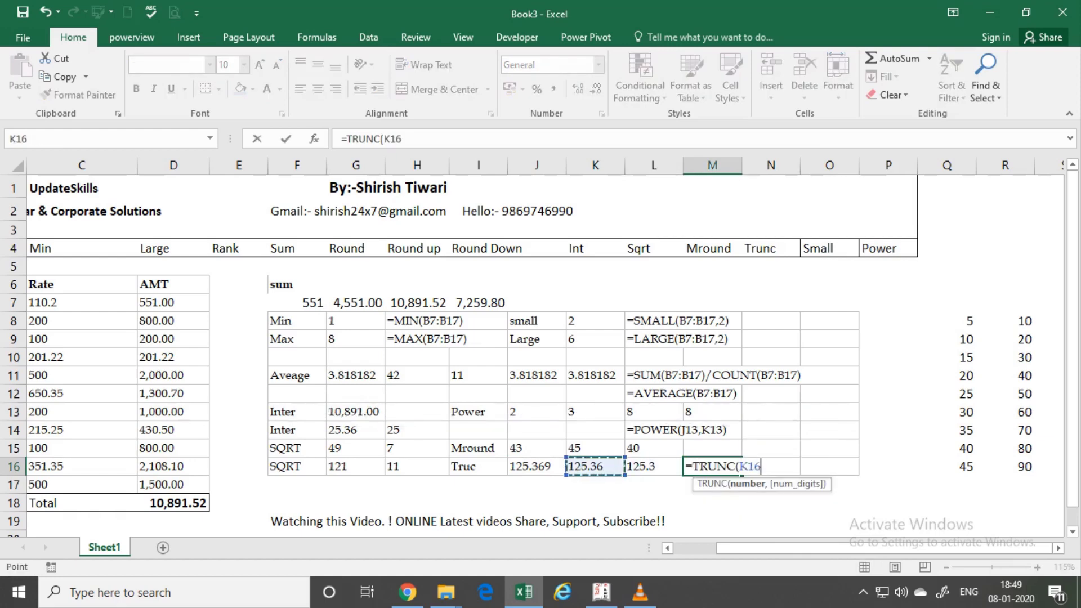
pyautogui.press('Left')
pyautogui.write(',3')
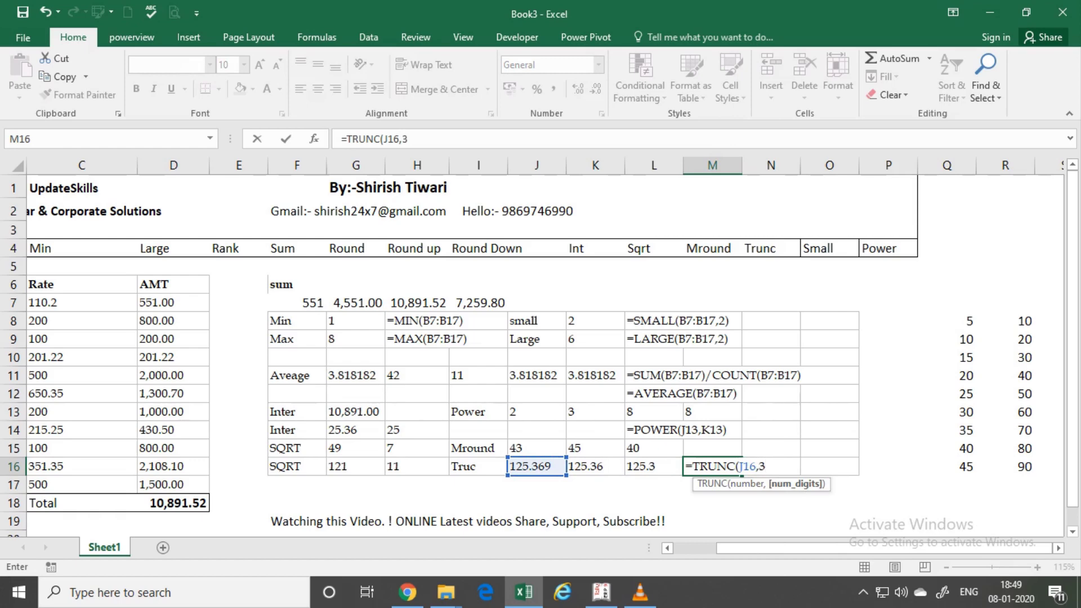
pyautogui.write(')')
pyautogui.press('Return')
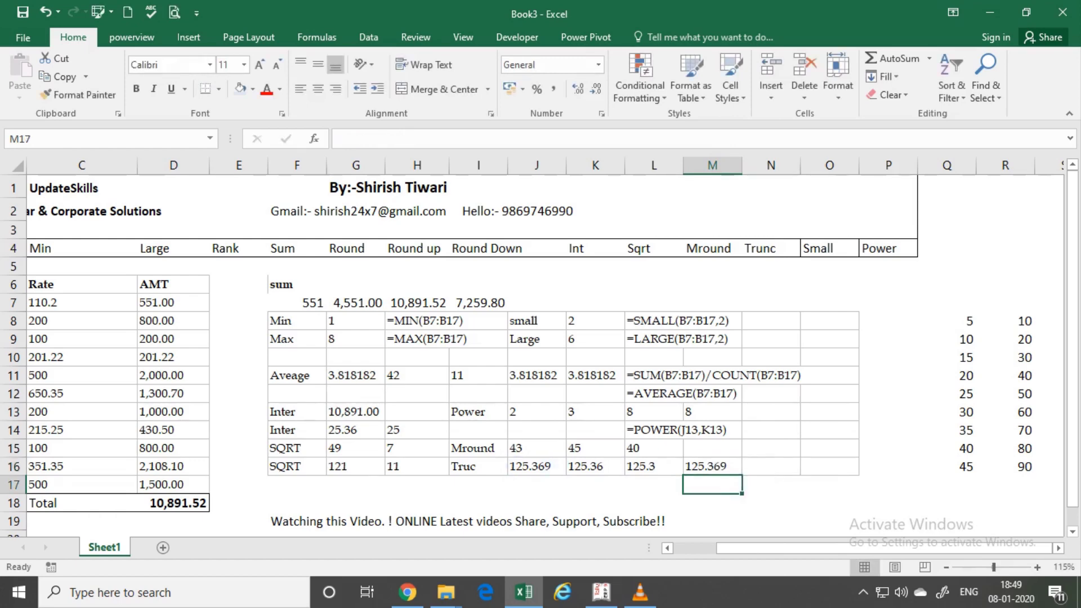
pyautogui.click(712, 466)
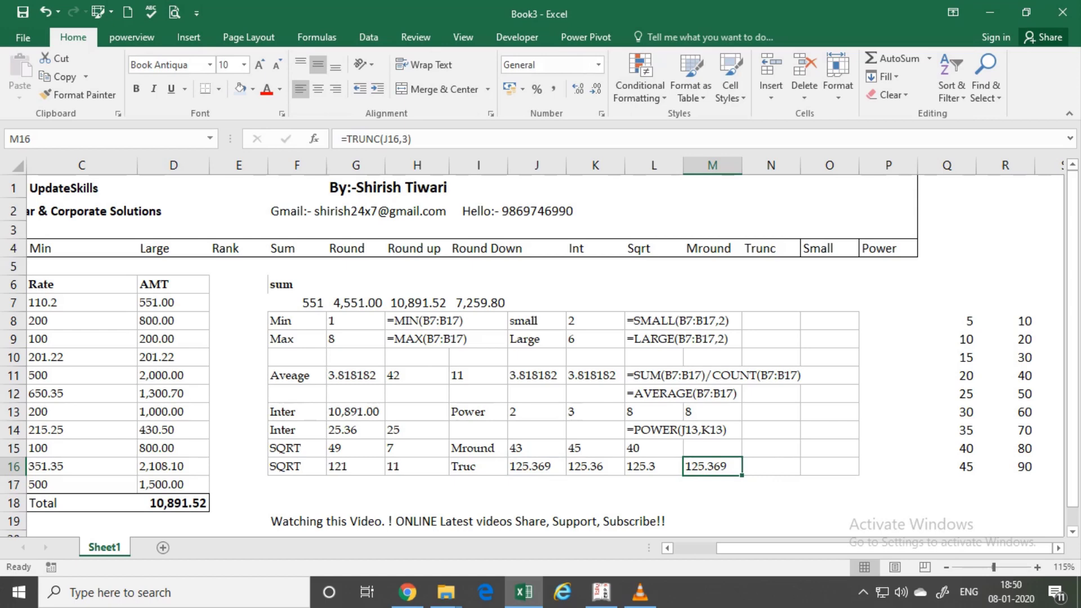
# Type the label Round in I17 and the value 125.369 in J17.
pyautogui.press('Down')
pyautogui.press('Left')
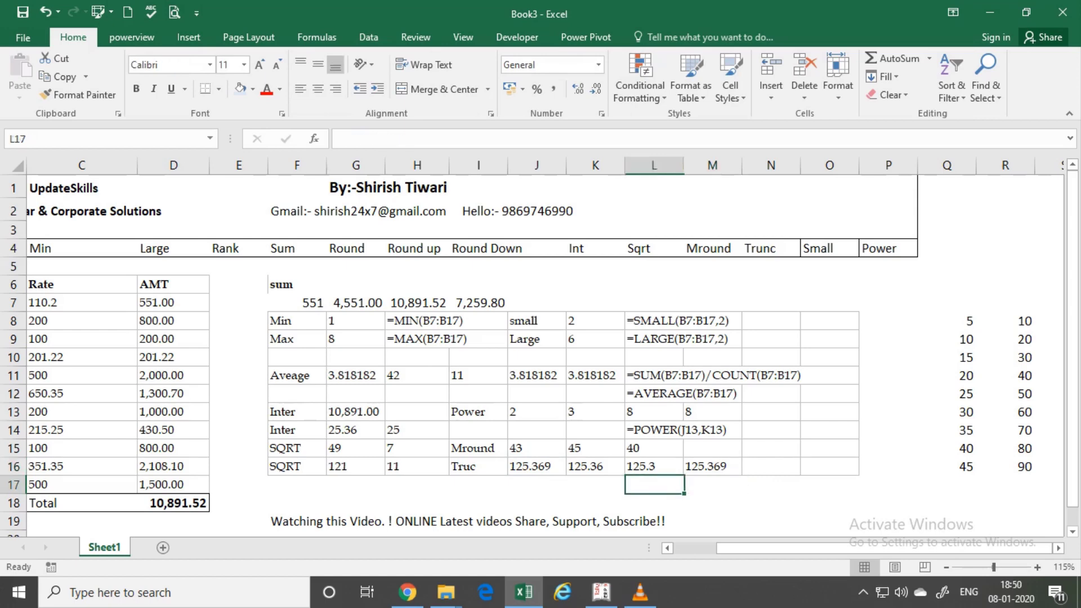
pyautogui.press('Left')
pyautogui.press('Left')
pyautogui.press('Left')
pyautogui.write('Rou')
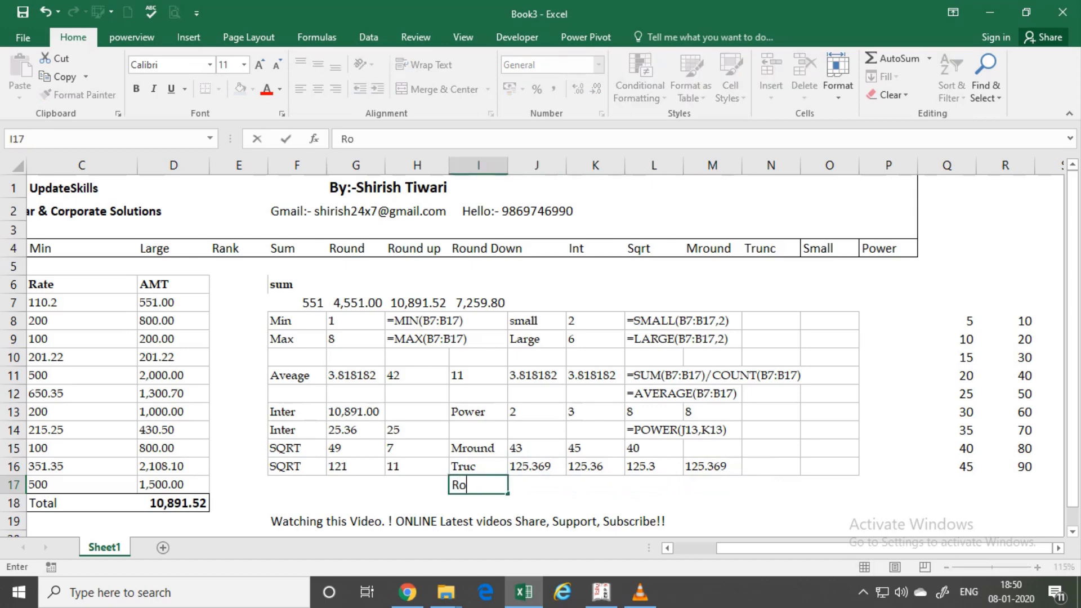
pyautogui.write('nd')
pyautogui.press('Tab')
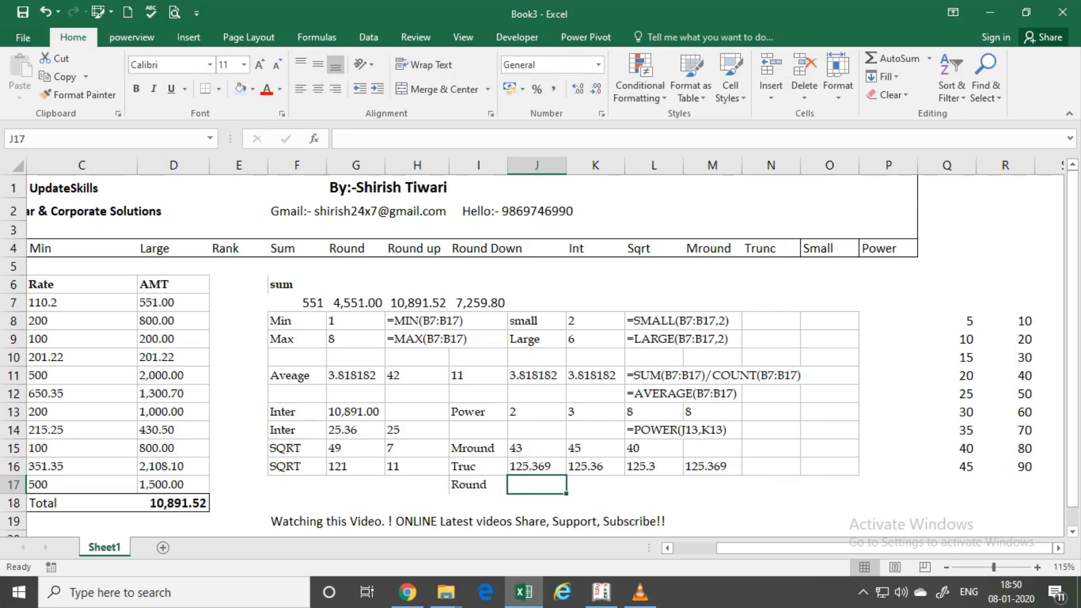
pyautogui.write('125.3')
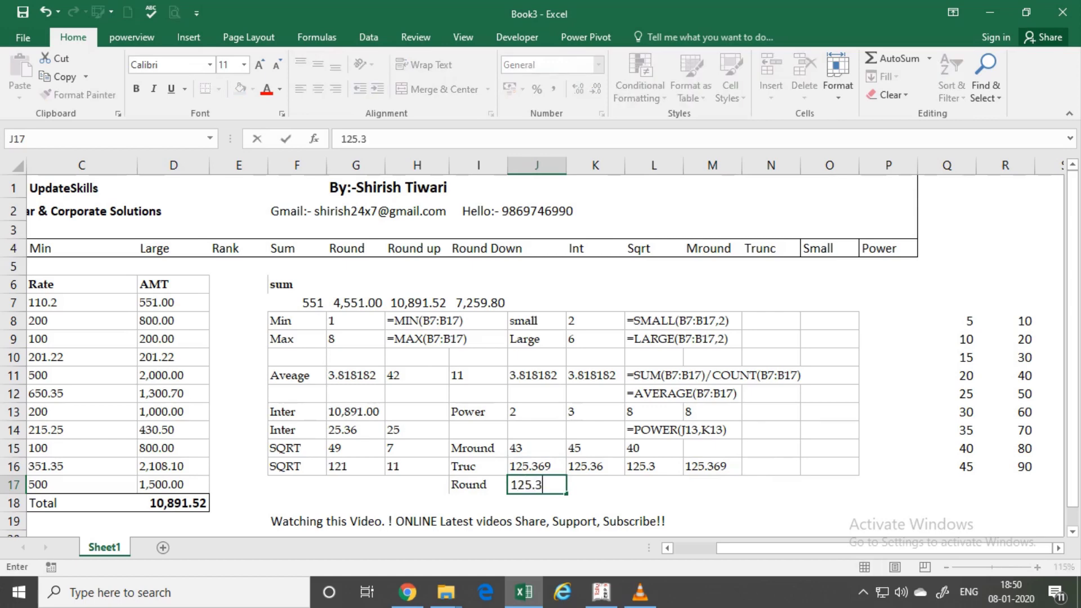
pyautogui.write('69')
pyautogui.press('Tab')
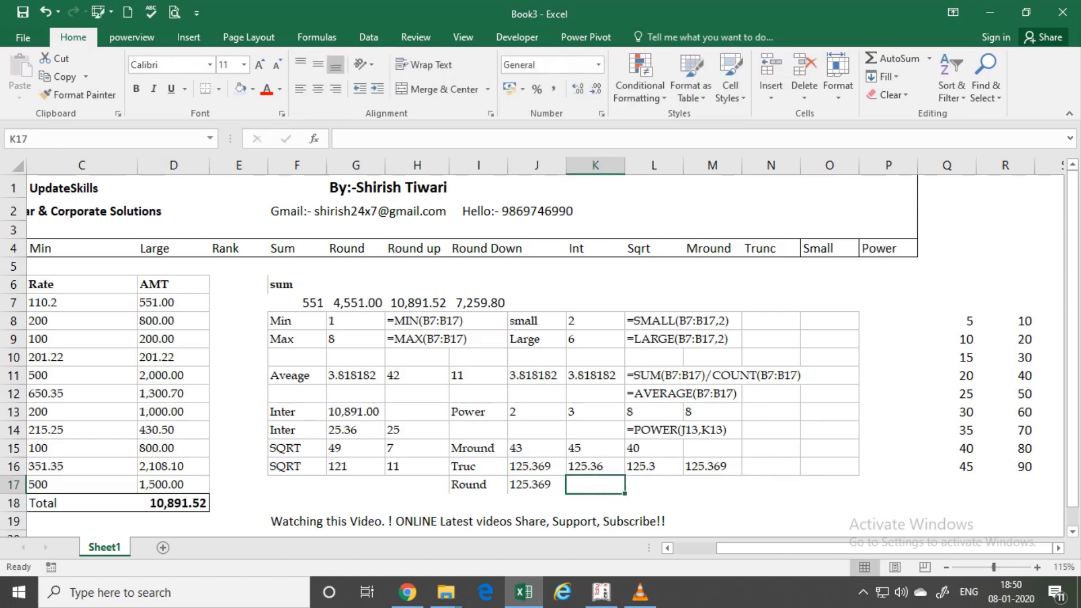
# Enter =ROUND(J17,0) in K17 to show 125, after cancelling a too-few-arguments attempt.
pyautogui.write('=rou')
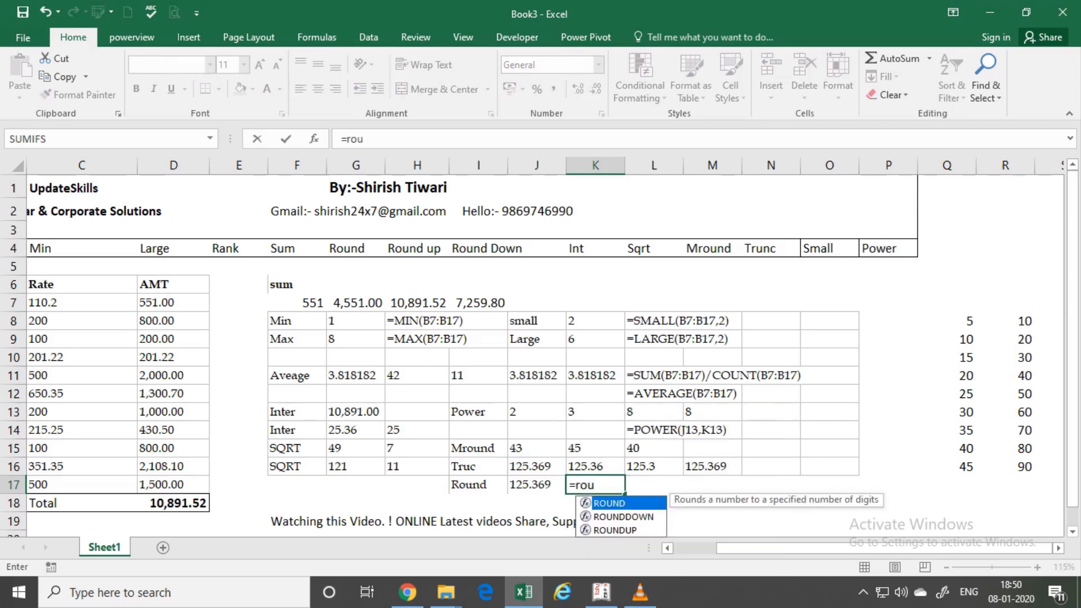
pyautogui.press('Tab')
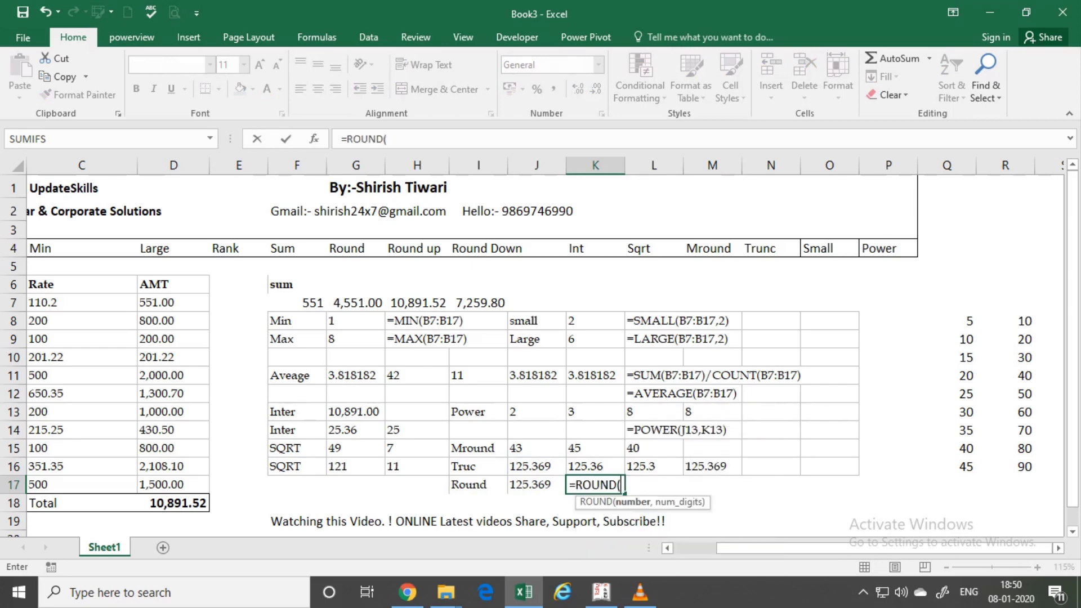
pyautogui.press('Left')
pyautogui.write(')')
pyautogui.press('Return')
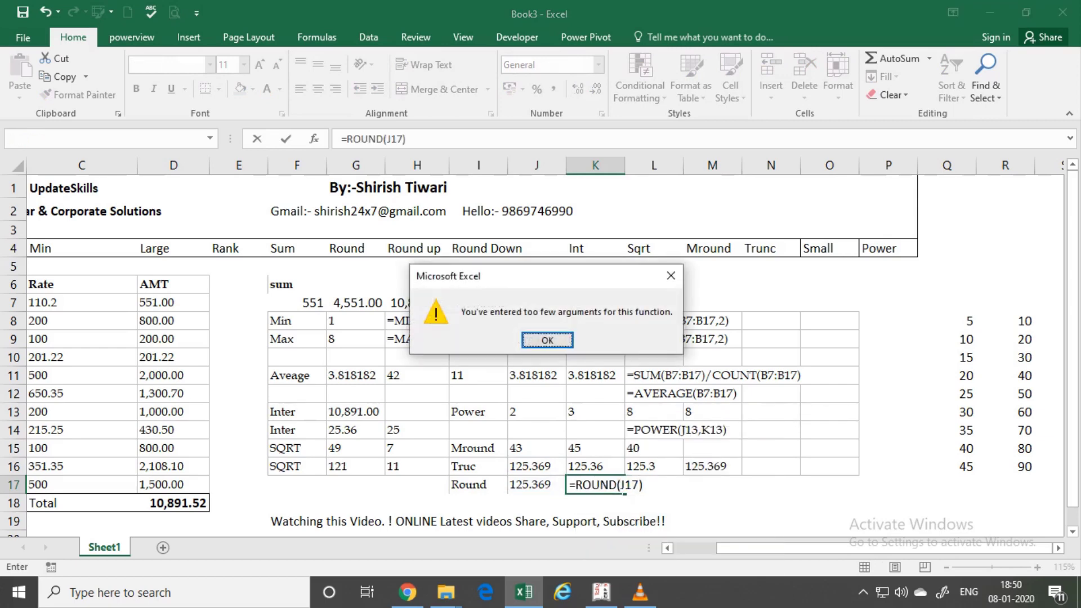
pyautogui.press('Return')
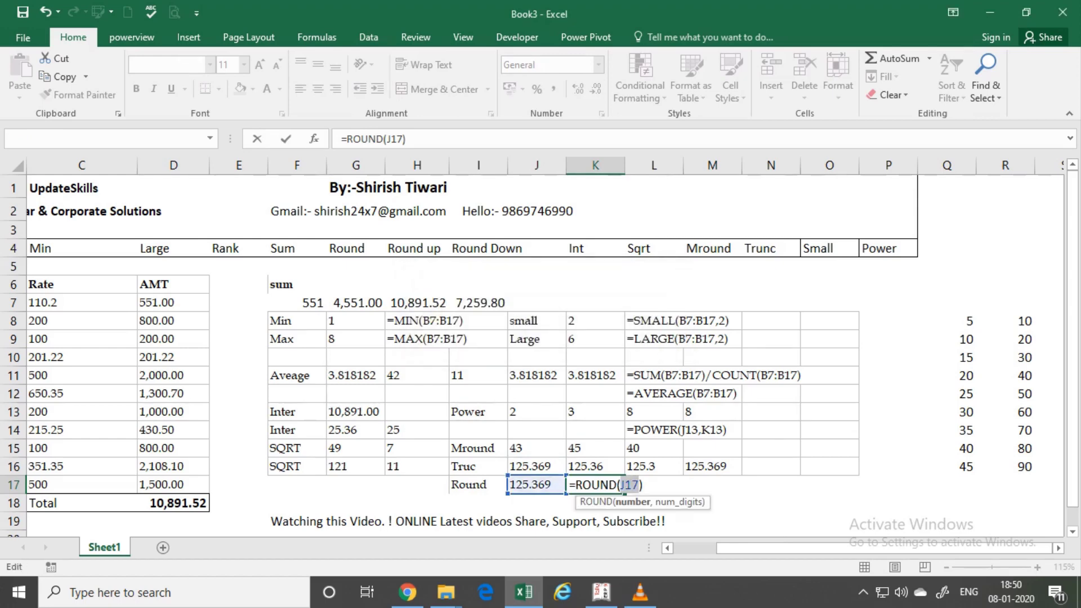
pyautogui.press('BackSpace')
pyautogui.press('BackSpace')
pyautogui.press('BackSpace')
pyautogui.press('BackSpace')
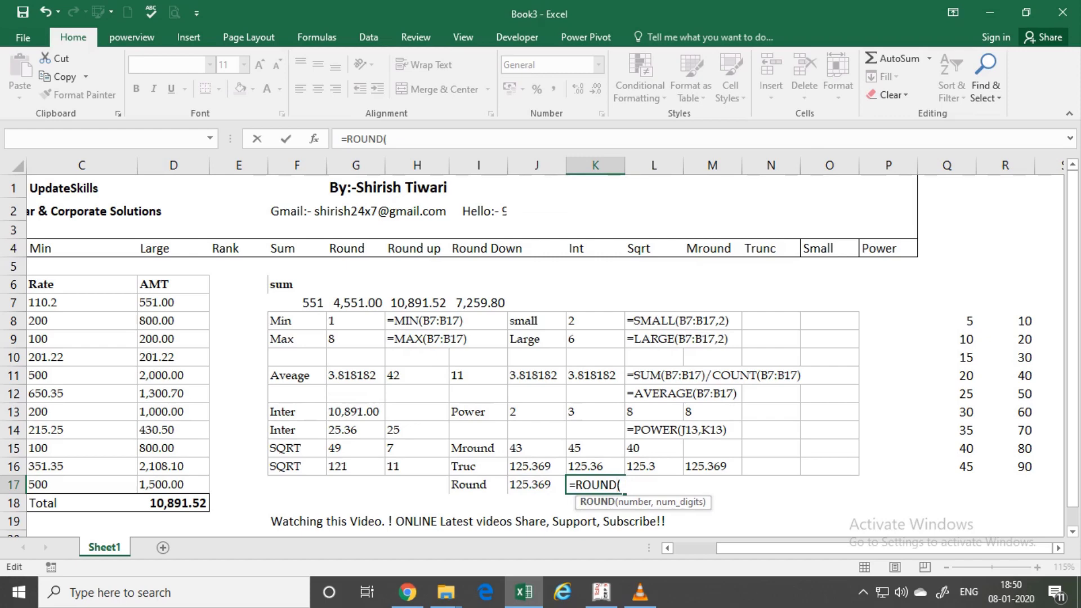
pyautogui.press('Escape')
pyautogui.write('=rou')
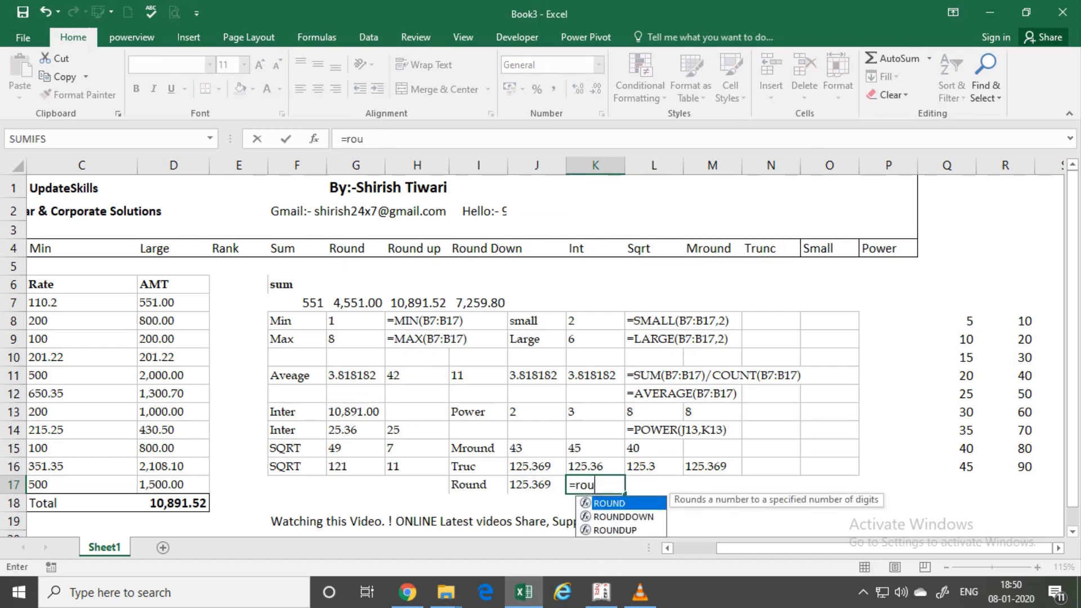
pyautogui.write('nd(')
pyautogui.press('Left')
pyautogui.write(',')
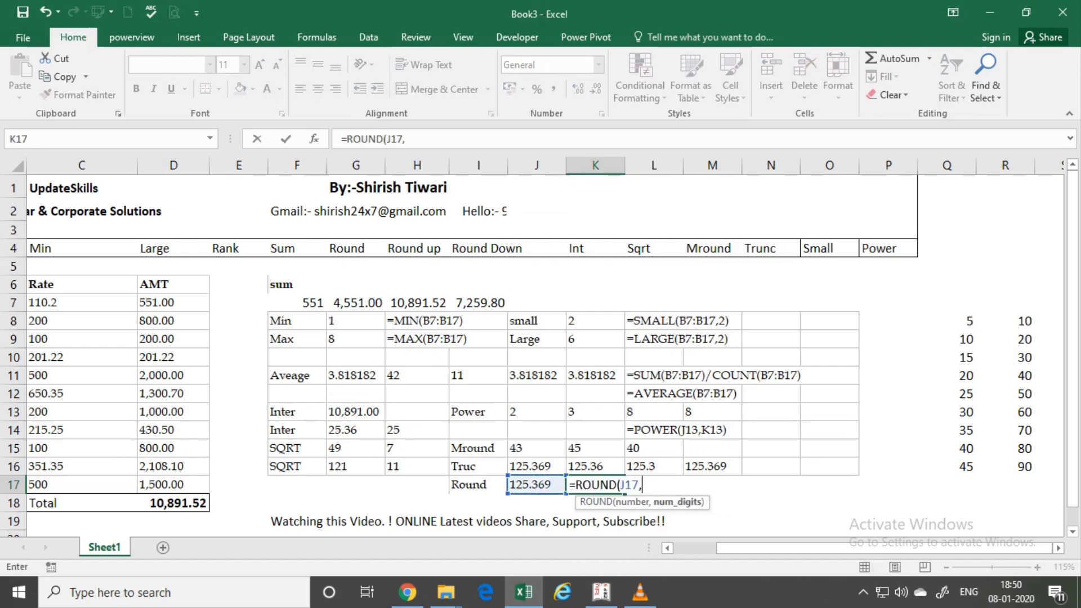
pyautogui.write('0)')
pyautogui.hotkey('ctrl', 'Return')
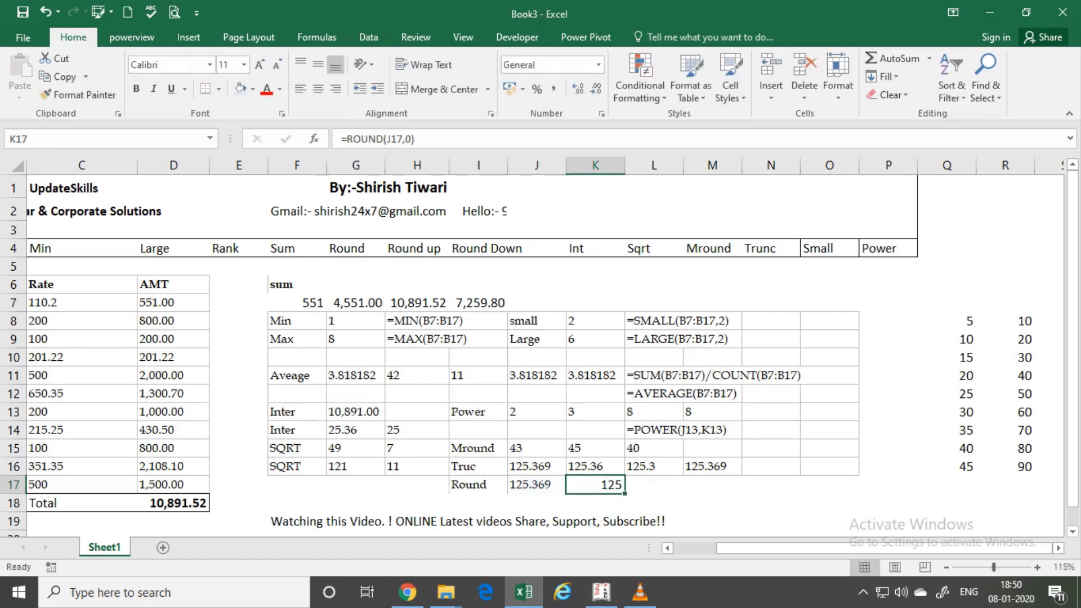
# Enter =ROUNDUP(J17,1) in L17 so 125.369 shows as 125.4.
pyautogui.click(654, 484)
pyautogui.write('=')
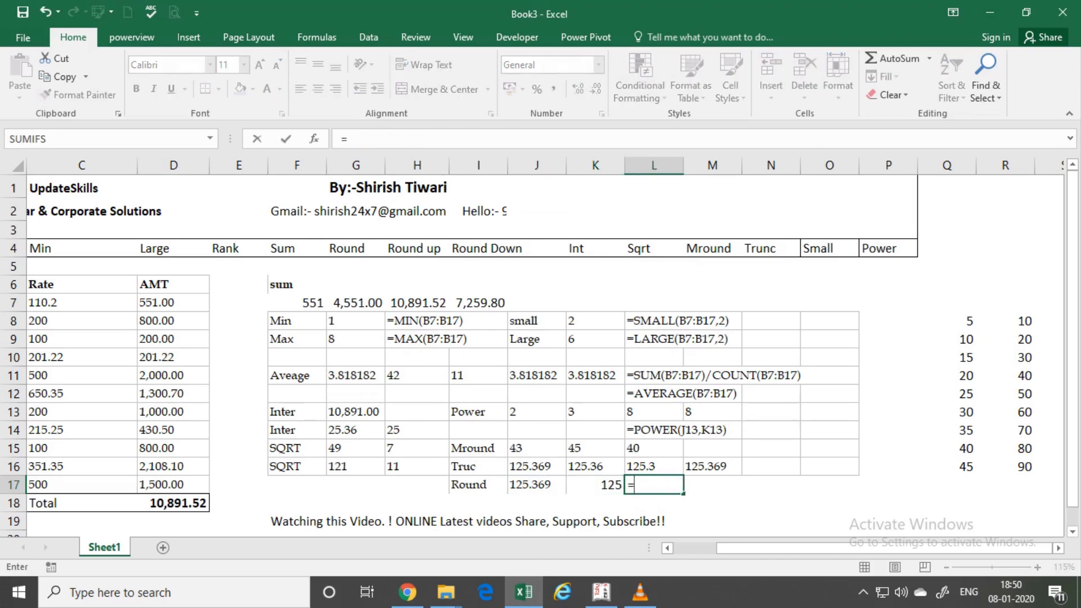
pyautogui.write('ro')
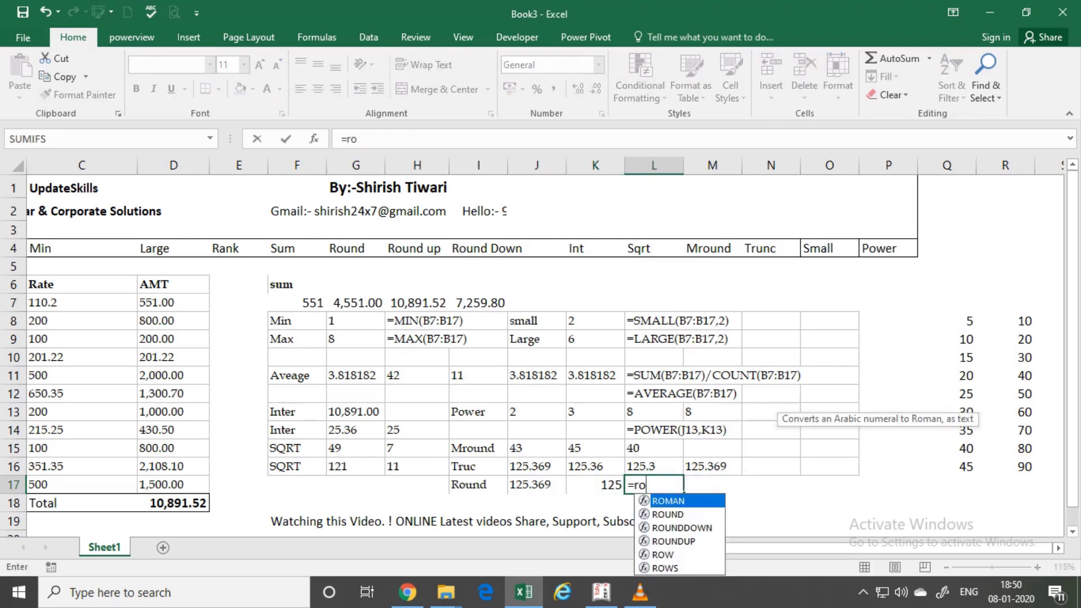
pyautogui.press('Down')
pyautogui.press('Down')
pyautogui.press('Down')
pyautogui.press('Tab')
pyautogui.press('Left')
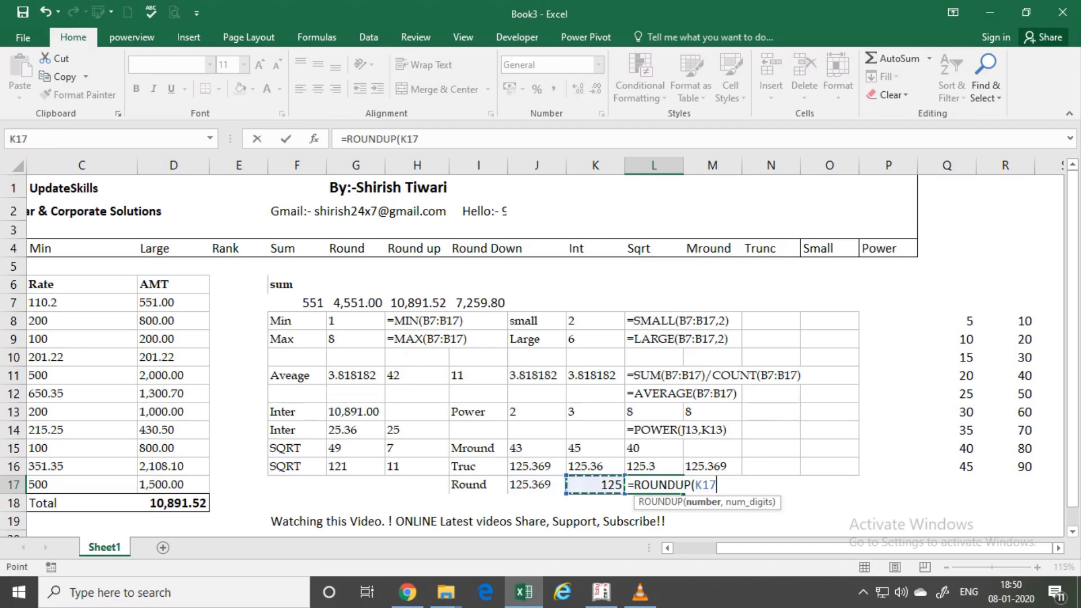
pyautogui.press('Left')
pyautogui.write(',')
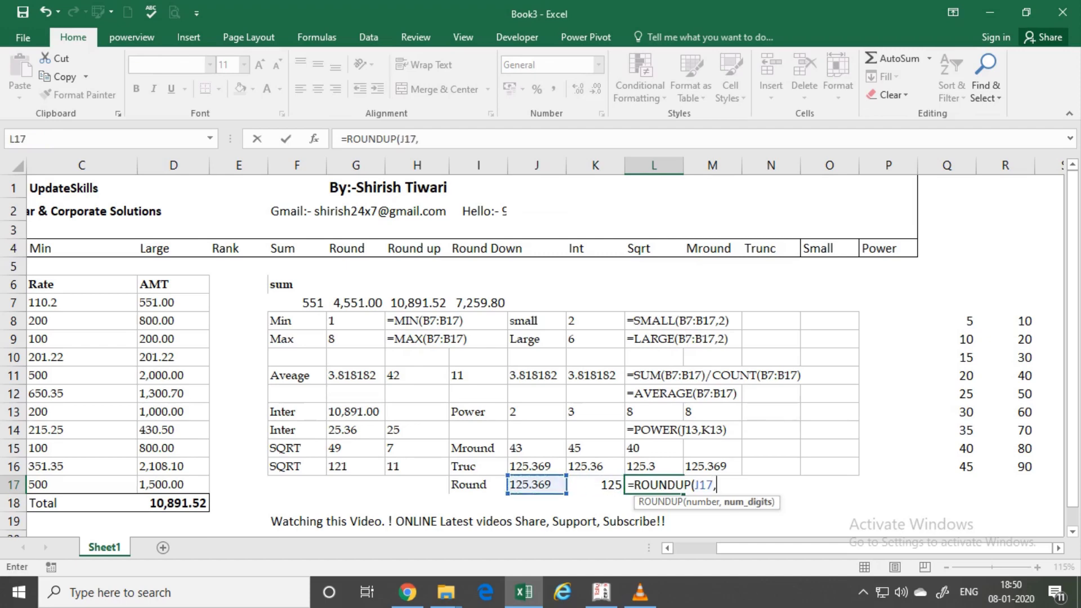
pyautogui.write('1')
pyautogui.write(')')
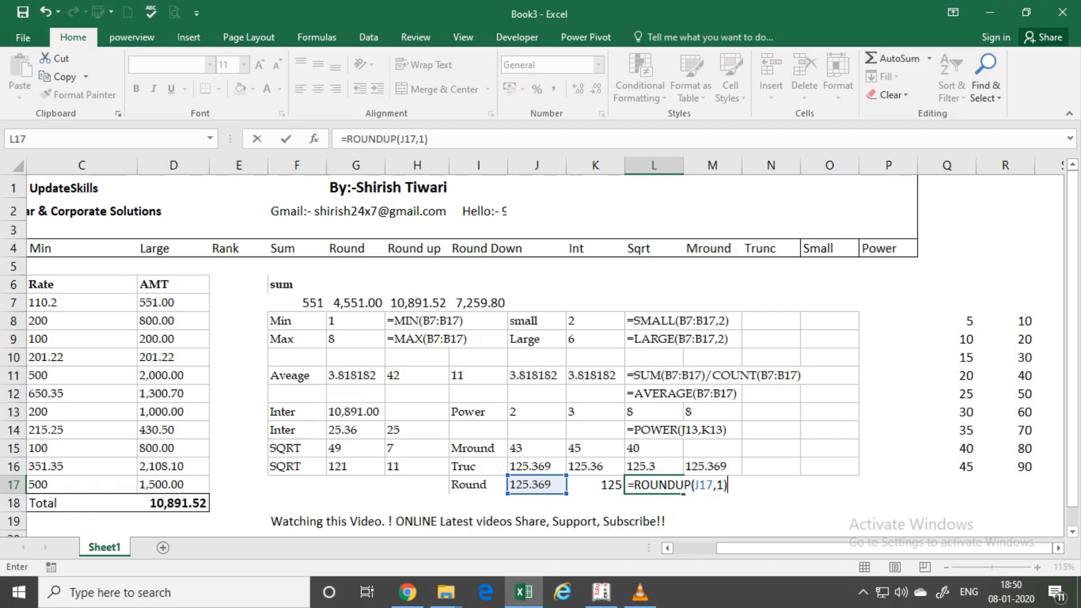
pyautogui.press('Return')
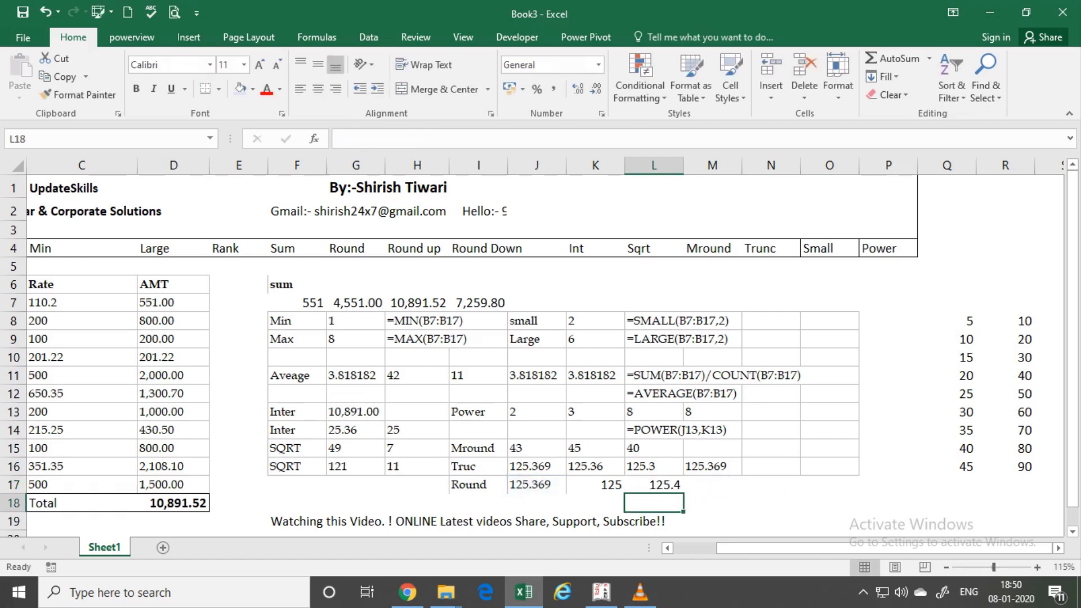
pyautogui.click(654, 485)
pyautogui.click(712, 485)
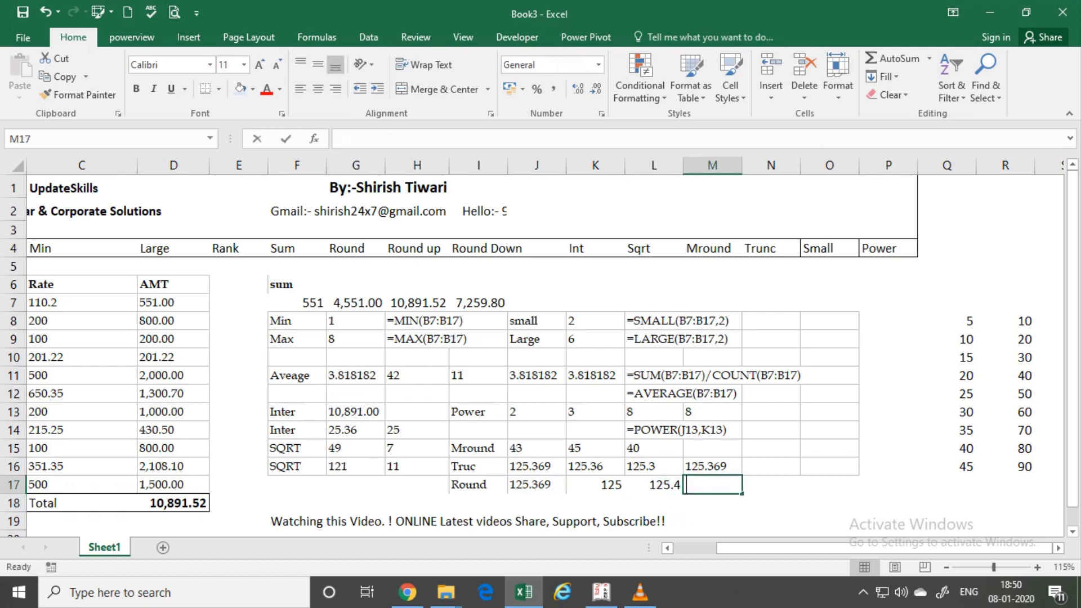
# Enter =ROUNDDOWN(J17,1) in M17 so 125.369 shows as 125.3.
pyautogui.write('=rou')
pyautogui.press('Down')
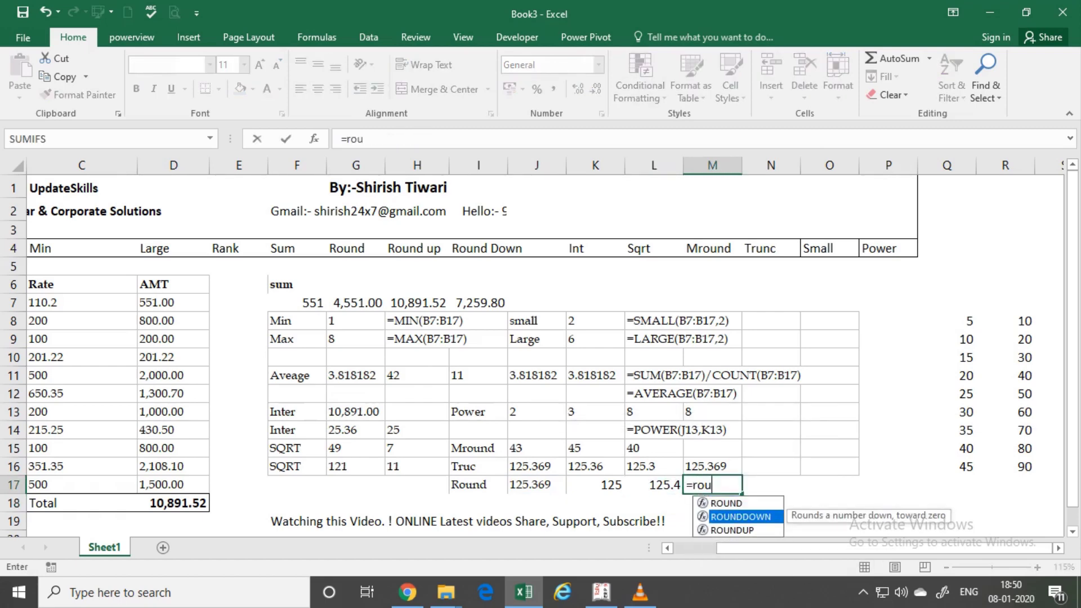
pyautogui.press('Tab')
pyautogui.press('Left')
pyautogui.press('Left')
pyautogui.press('Left')
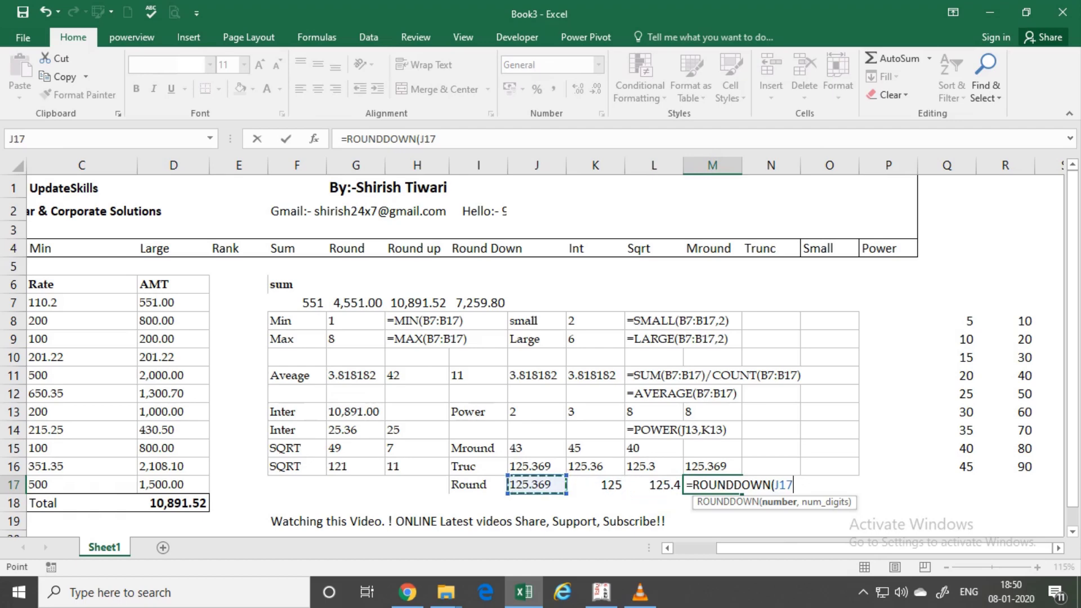
pyautogui.write(',')
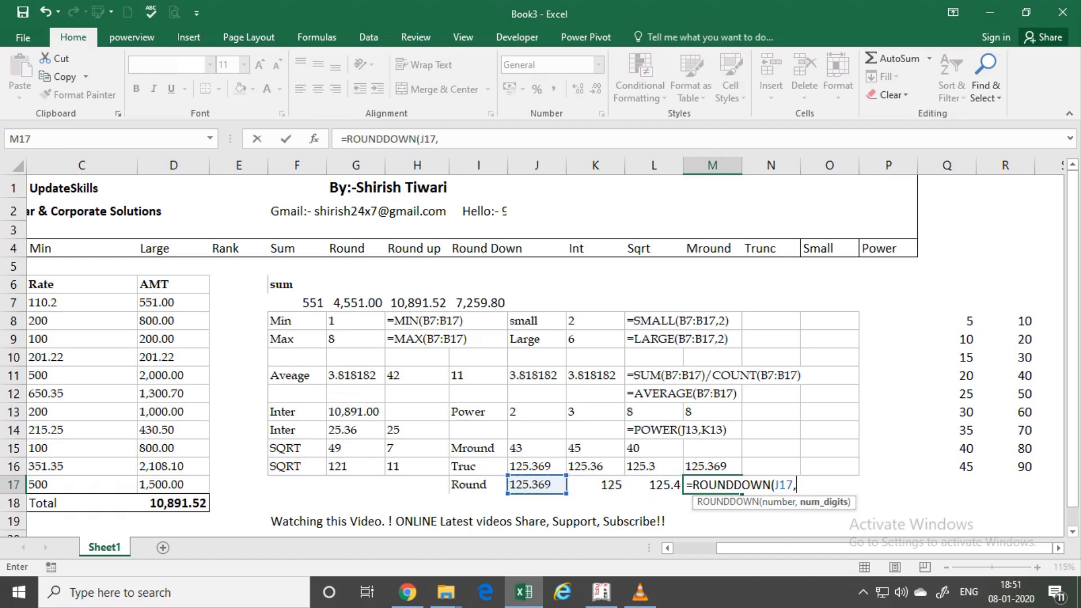
pyautogui.write('1)')
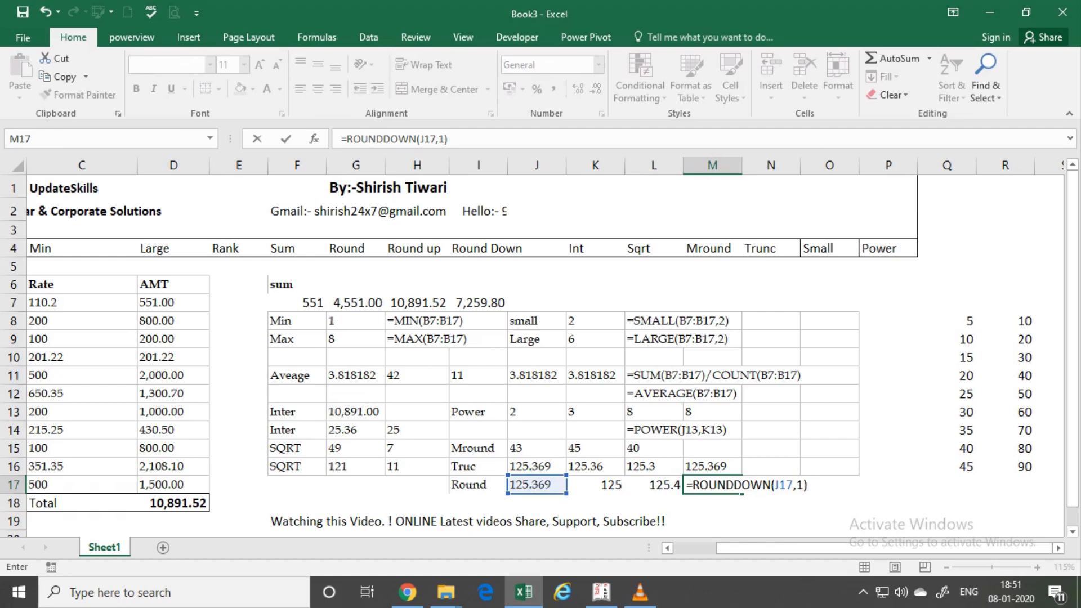
pyautogui.press('Return')
pyautogui.press('Return')
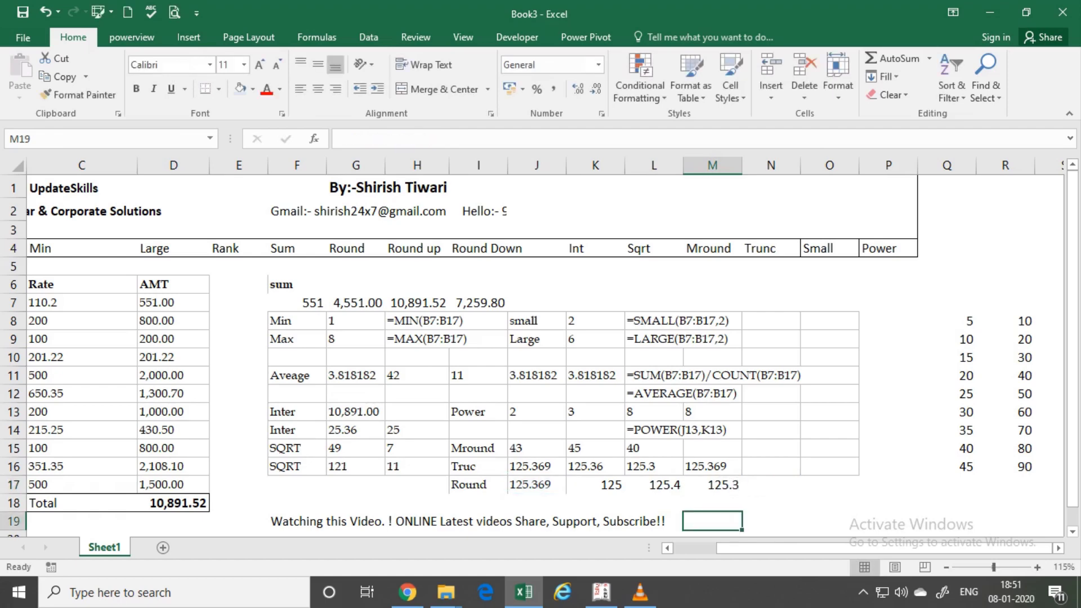
pyautogui.press('Left')
pyautogui.press('Left')
pyautogui.press('Up')
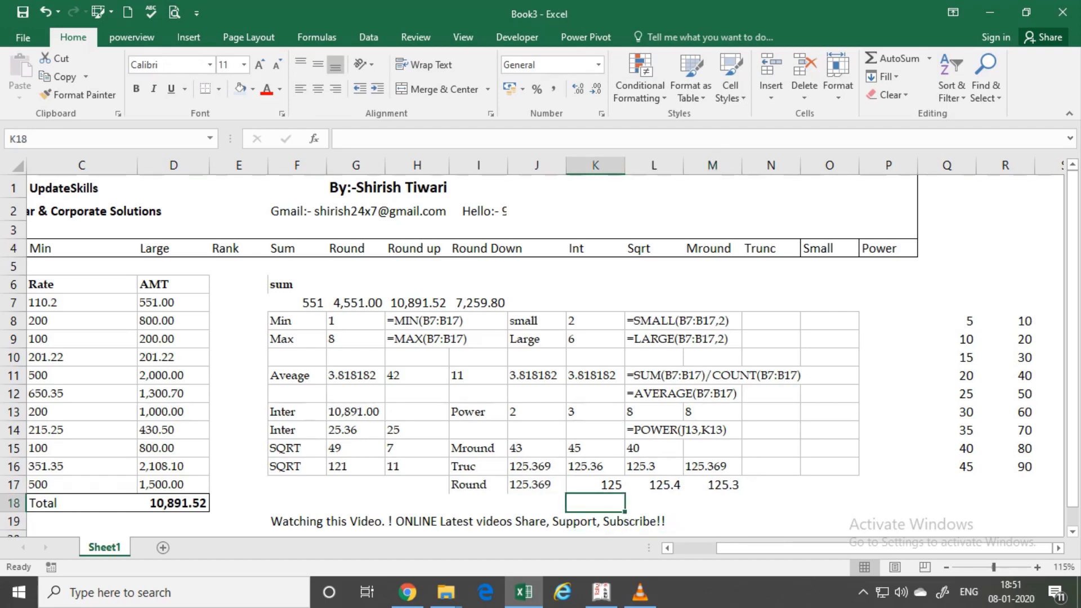
# Enter =FORMULATEXT(K17) in K18 to display the text =ROUND(J17,0).
pyautogui.write('=ro')
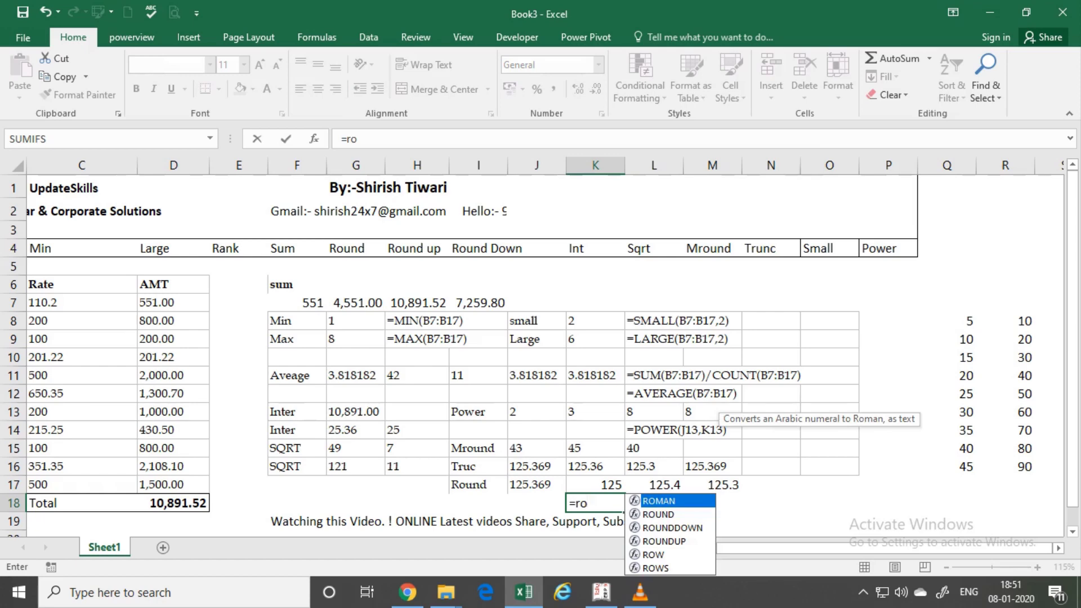
pyautogui.press('BackSpace')
pyautogui.press('BackSpace')
pyautogui.write('for')
pyautogui.press('Down')
pyautogui.press('Down')
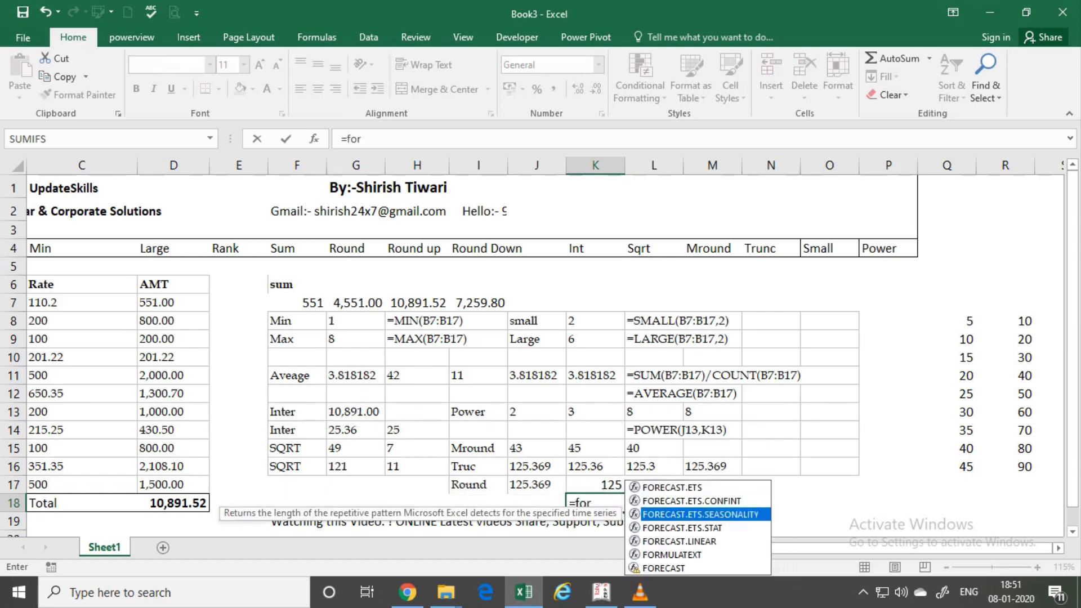
pyautogui.press('Down')
pyautogui.press('Down')
pyautogui.press('Down')
pyautogui.press('Tab')
pyautogui.press('Up')
pyautogui.press('Return')
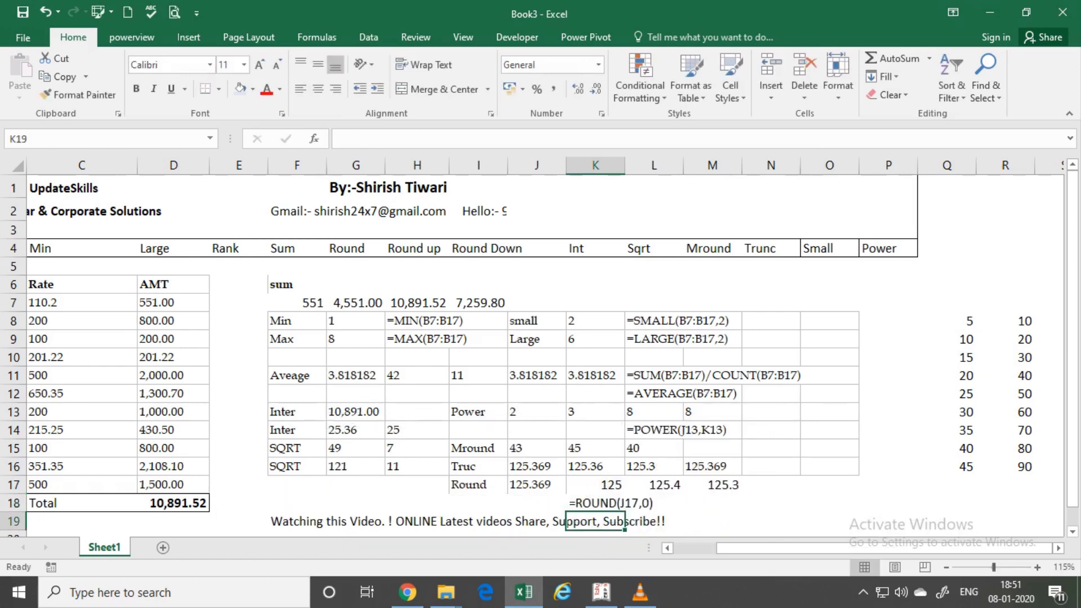
pyautogui.click(595, 503)
pyautogui.press('Right')
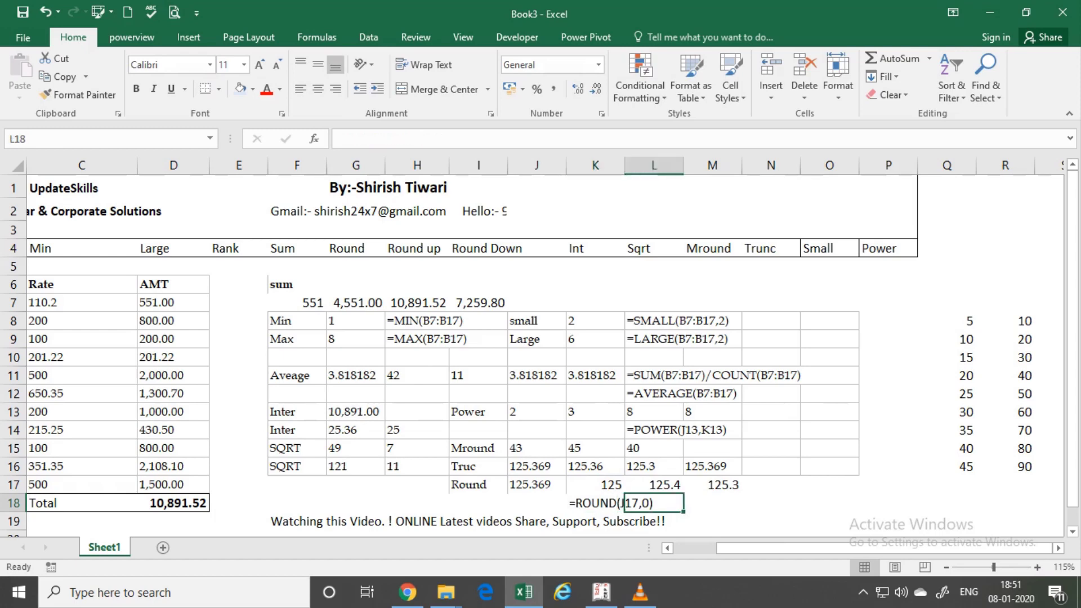
pyautogui.press('Right')
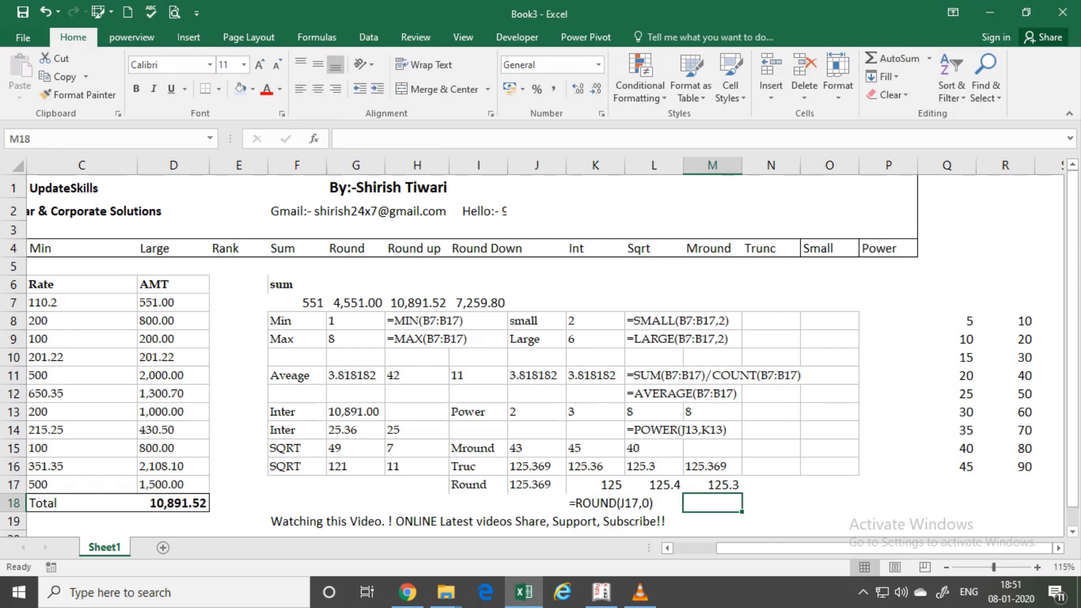
pyautogui.click(888, 248)
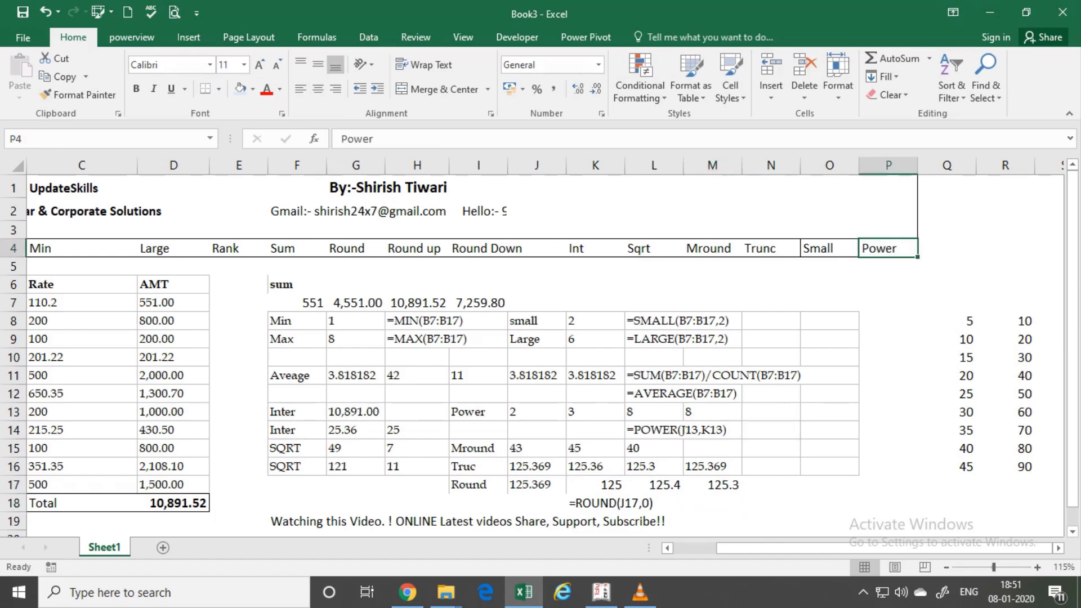
pyautogui.hotkey('shift', 'Left')
pyautogui.hotkey('shift', 'Left')
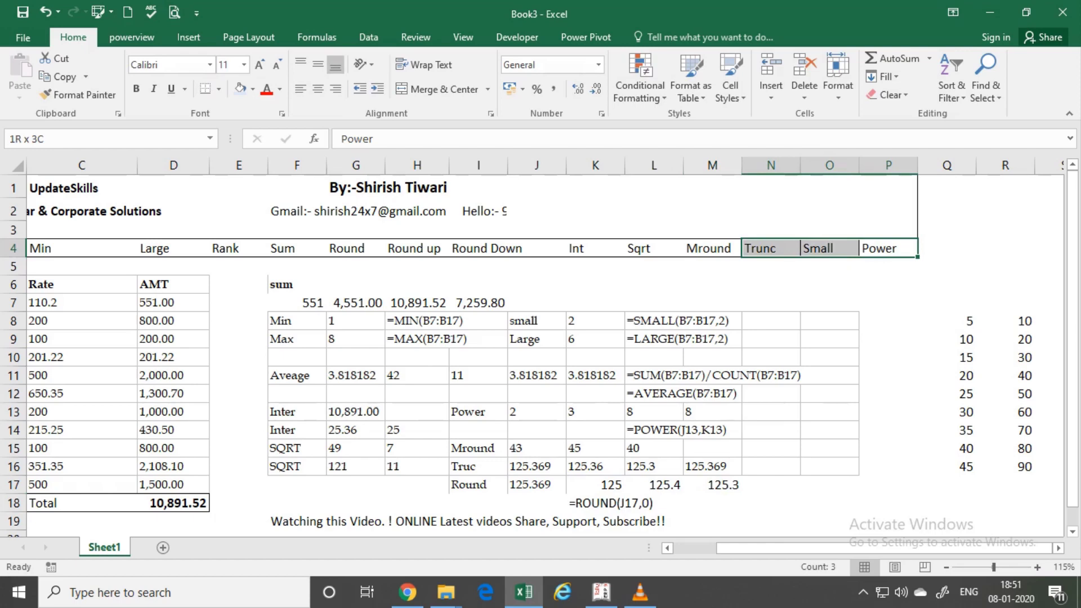
pyautogui.hotkey('shift', 'Left')
pyautogui.hotkey('shift', 'Left')
pyautogui.hotkey('shift', 'Left')
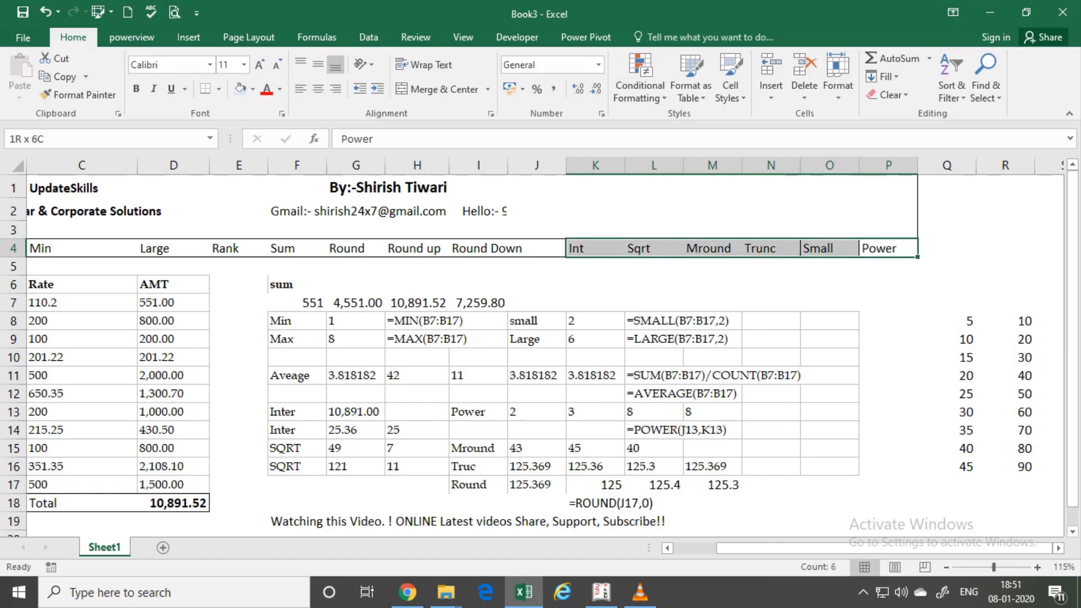
pyautogui.hotkey('shift', 'Left')
pyautogui.hotkey('shift', 'Left')
pyautogui.hotkey('shift', 'Left')
pyautogui.hotkey('shift', 'Left')
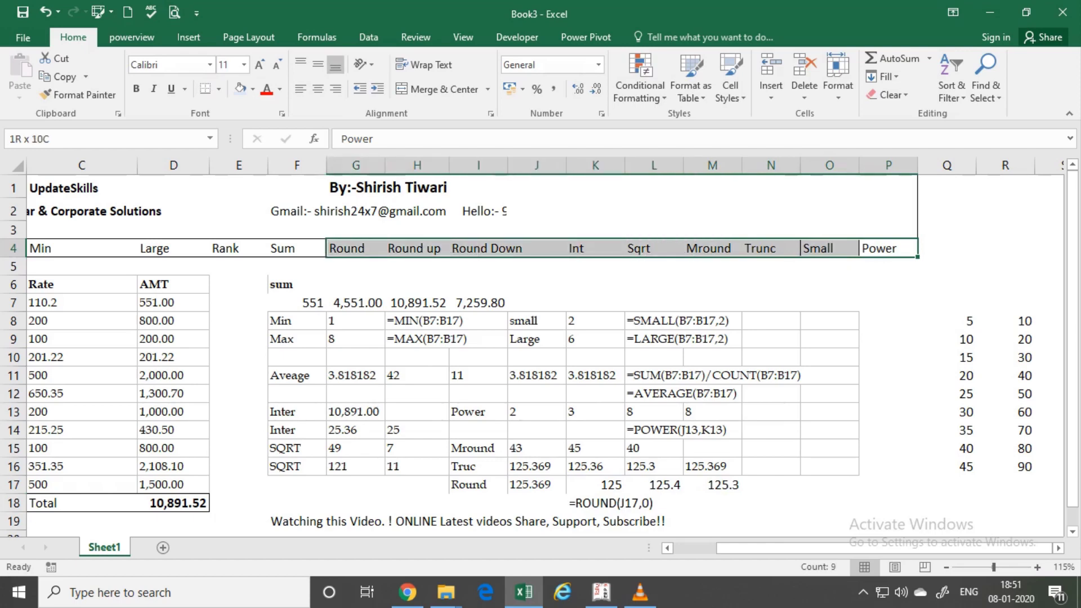
pyautogui.hotkey('shift', 'Left')
pyautogui.hotkey('shift', 'Left')
pyautogui.hotkey('shift', 'Left')
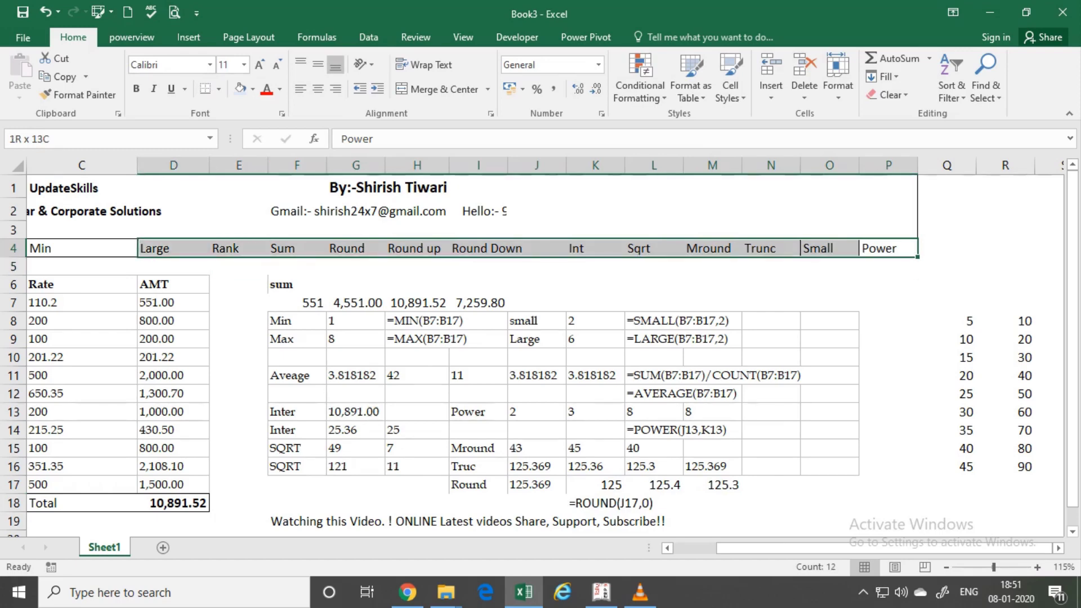
pyautogui.hotkey('shift', 'Left')
pyautogui.moveTo(751, 547); pyautogui.dragTo(709, 547)
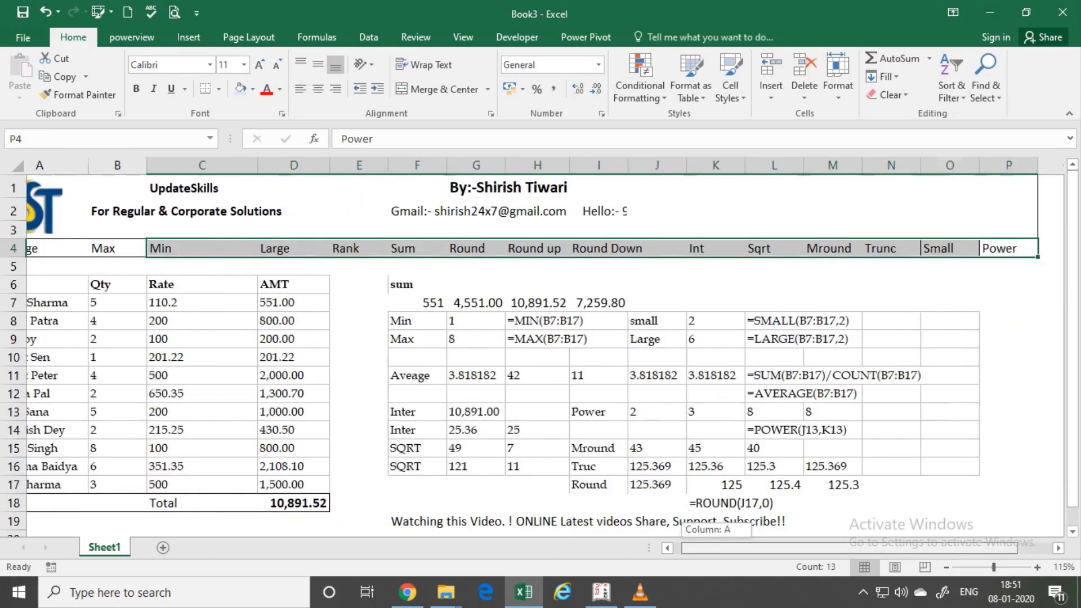
pyautogui.press('Home')
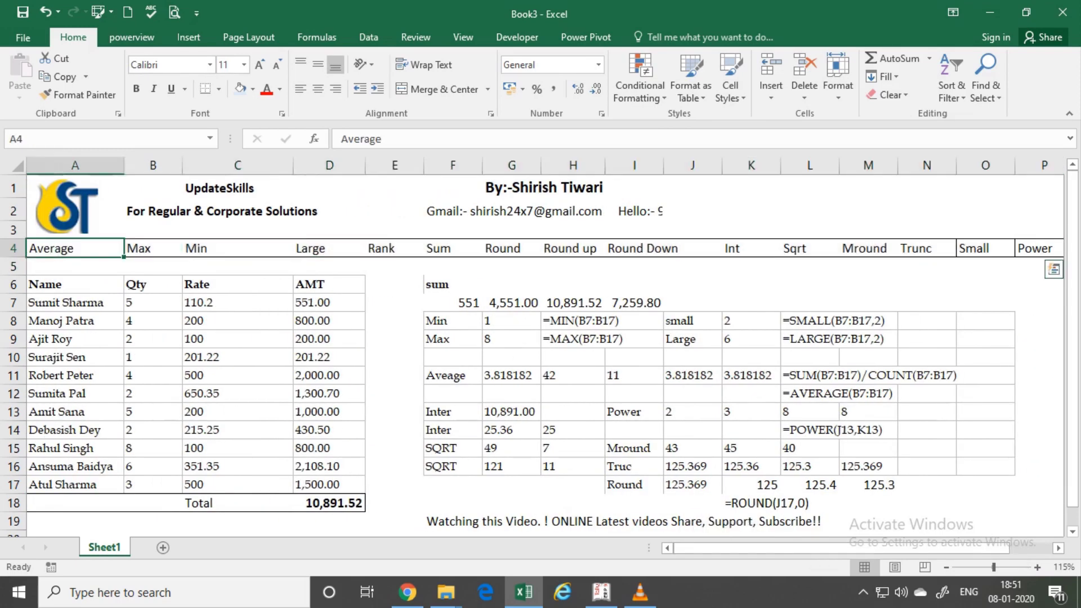
pyautogui.hotkey('shift', 'Right')
pyautogui.hotkey('shift', 'Right')
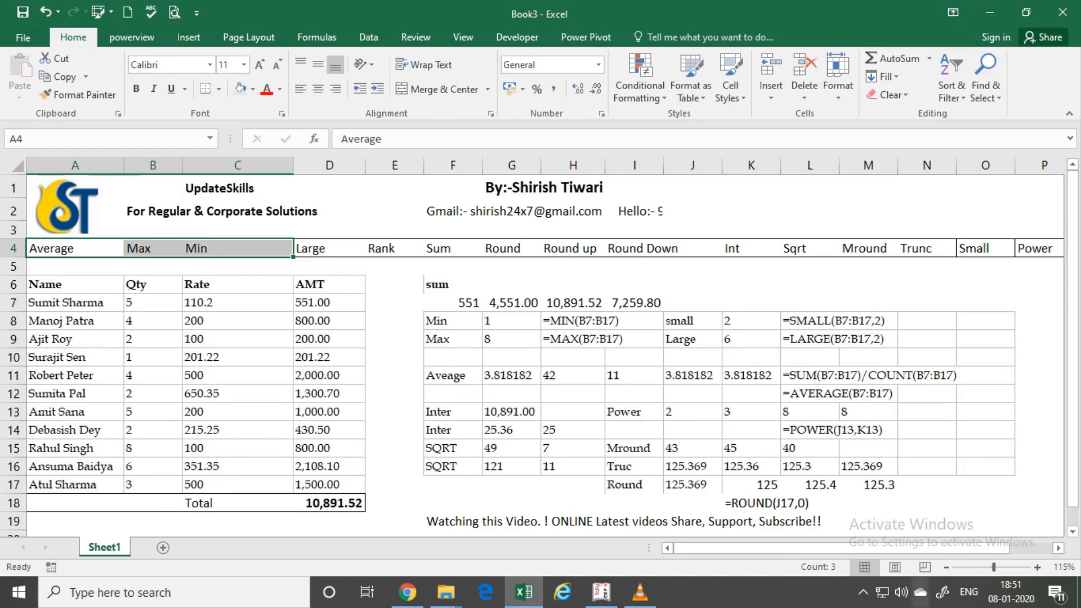
pyautogui.click(809, 430)
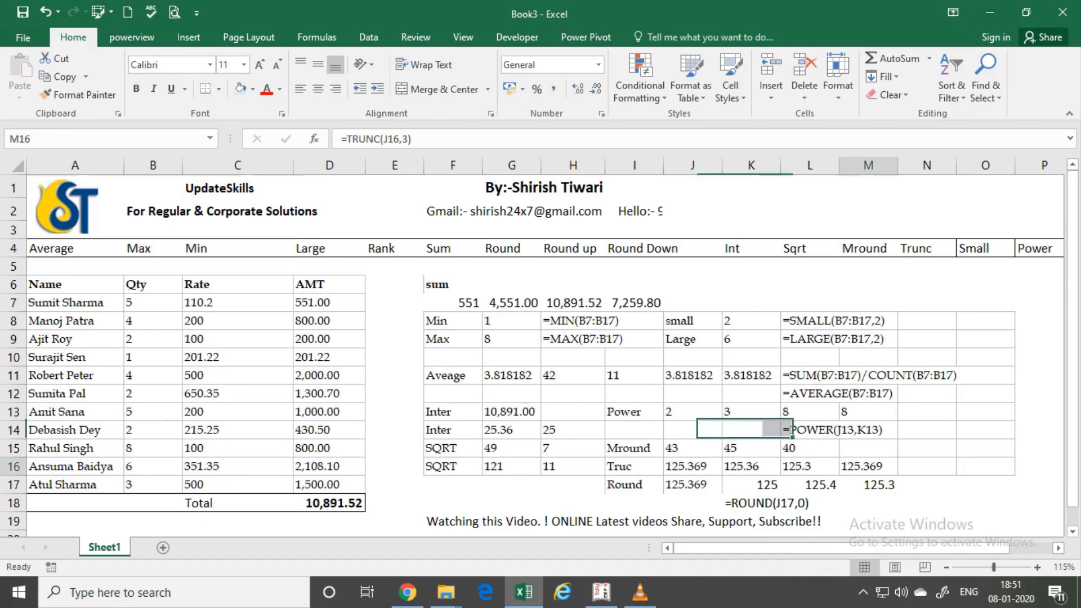
pyautogui.click(867, 466)
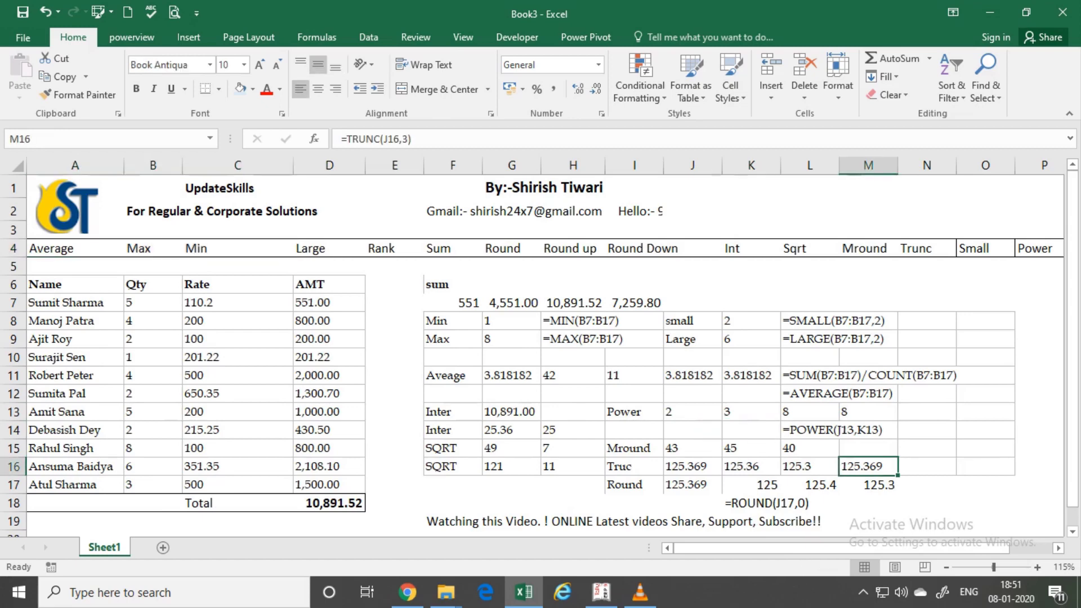
pyautogui.click(692, 429)
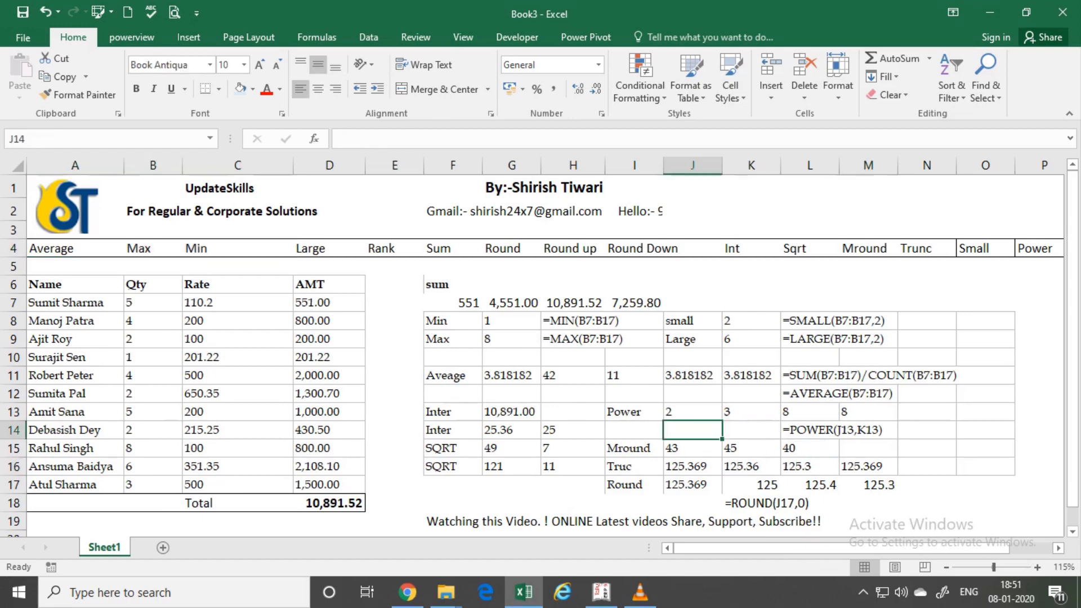
pyautogui.moveTo(453, 320); pyautogui.dragTo(1008, 470)
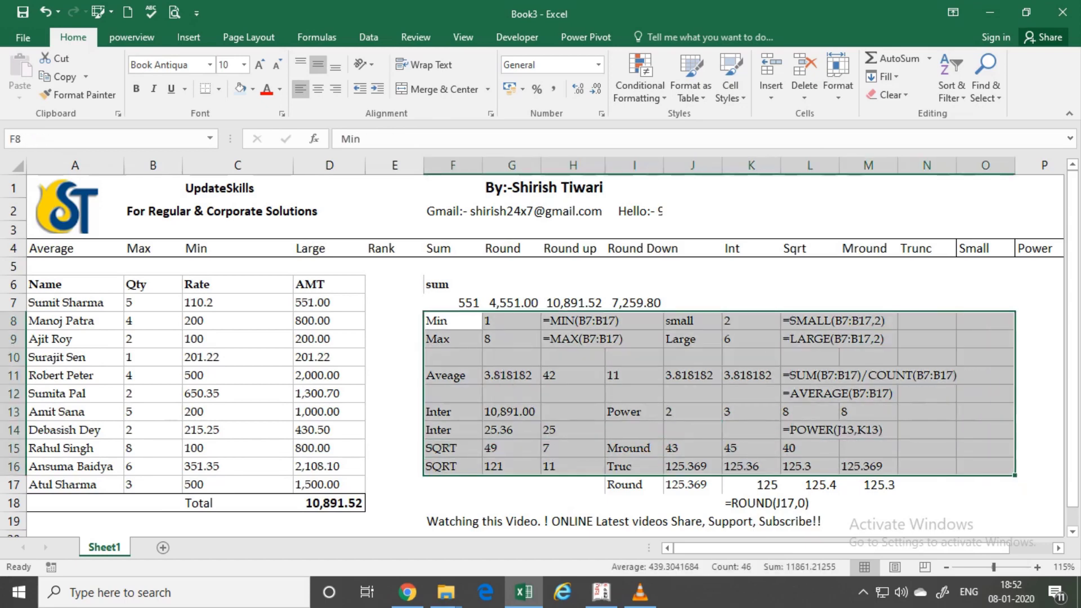
pyautogui.click(453, 521)
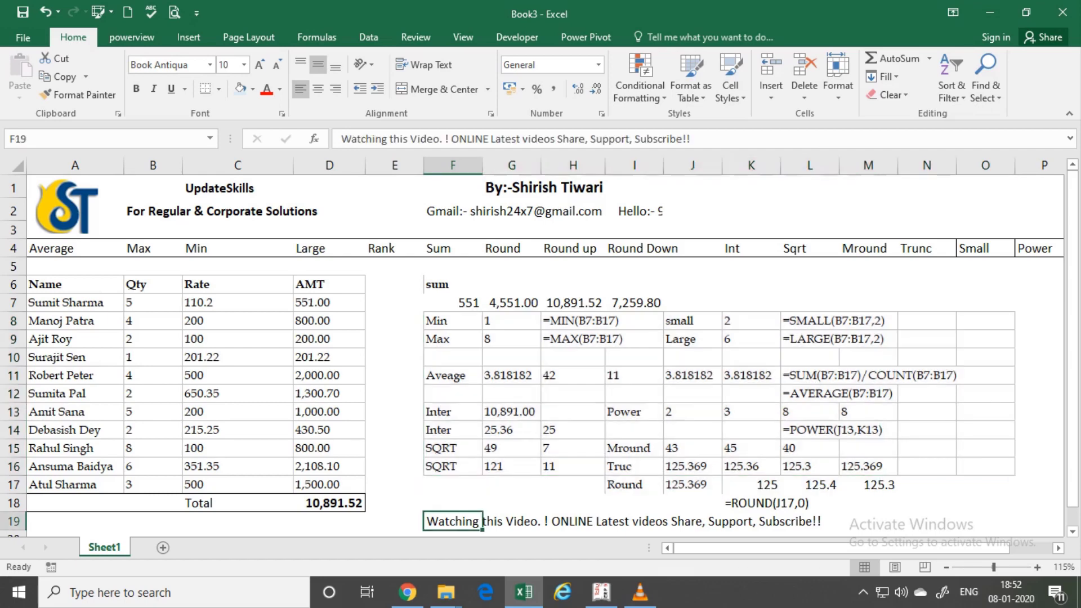
pyautogui.moveTo(483, 521); pyautogui.dragTo(845, 522)
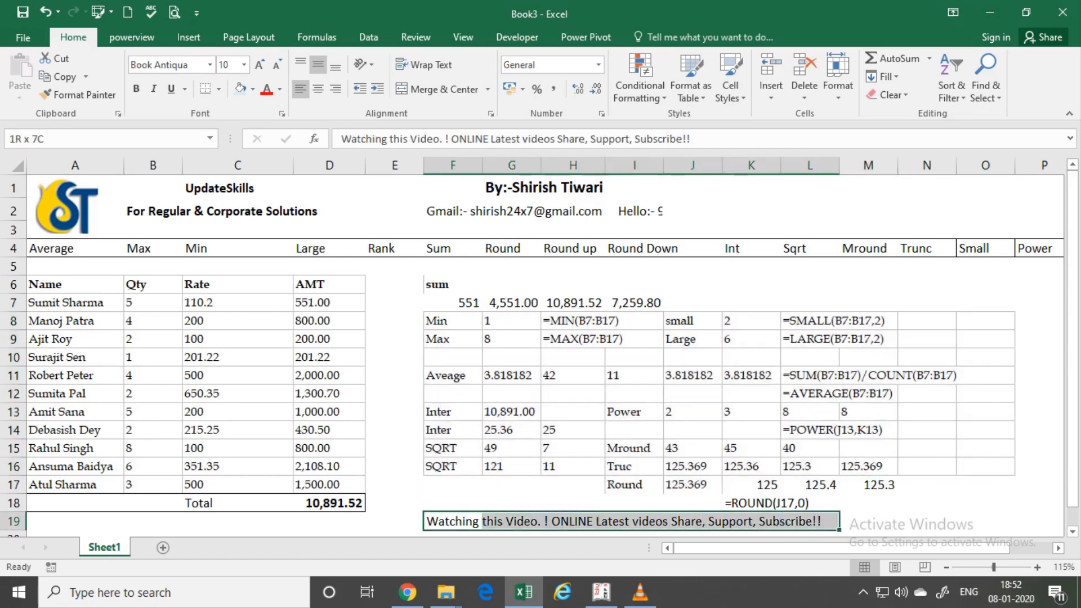
pyautogui.click(913, 523)
pyautogui.click(927, 521)
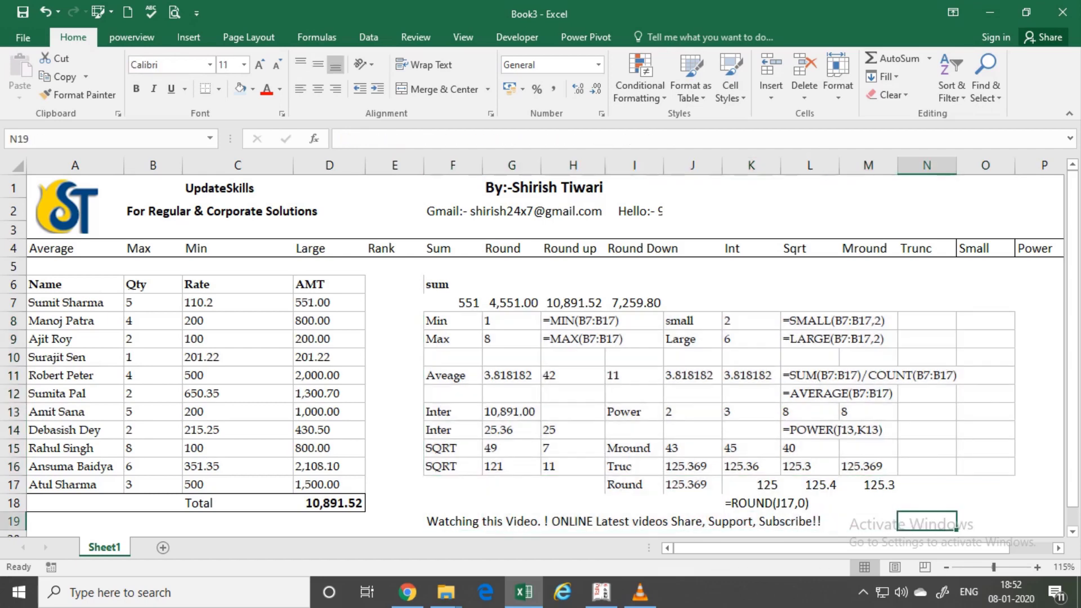